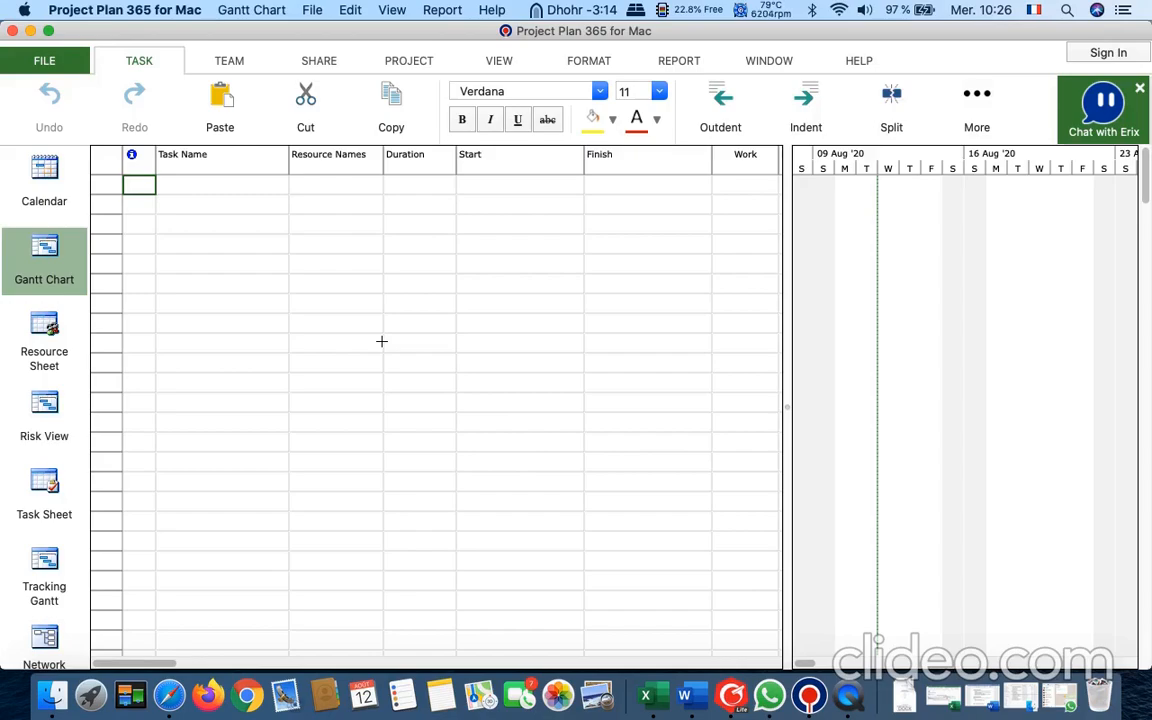
Enter "Ordre de service / mise en vigueur" as the first task of the plan.
click(255, 189)
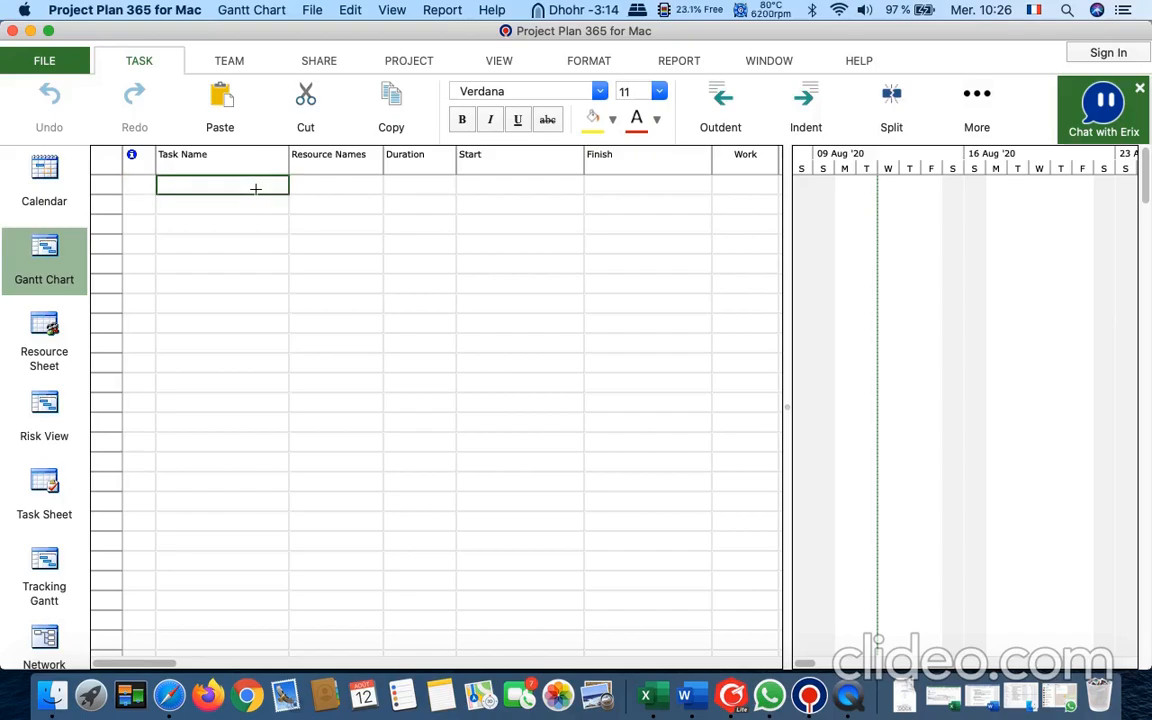
text(Ordre de service)
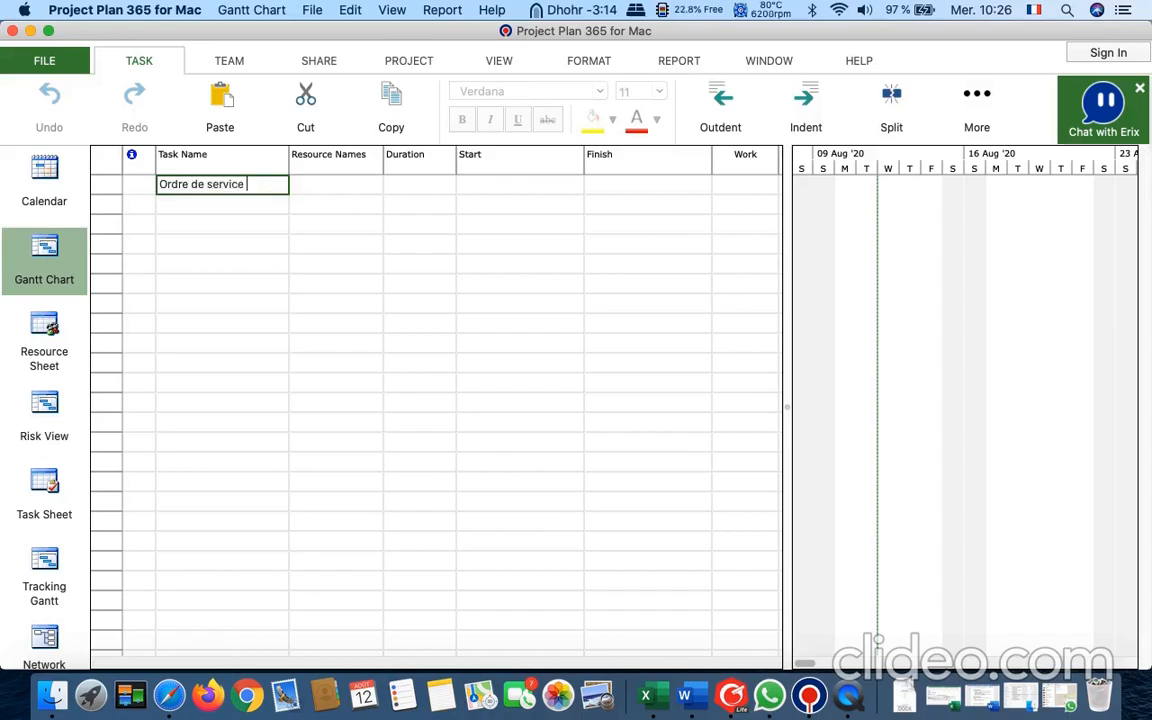
text( /)
text( mise en )
text(vi)
text(gu)
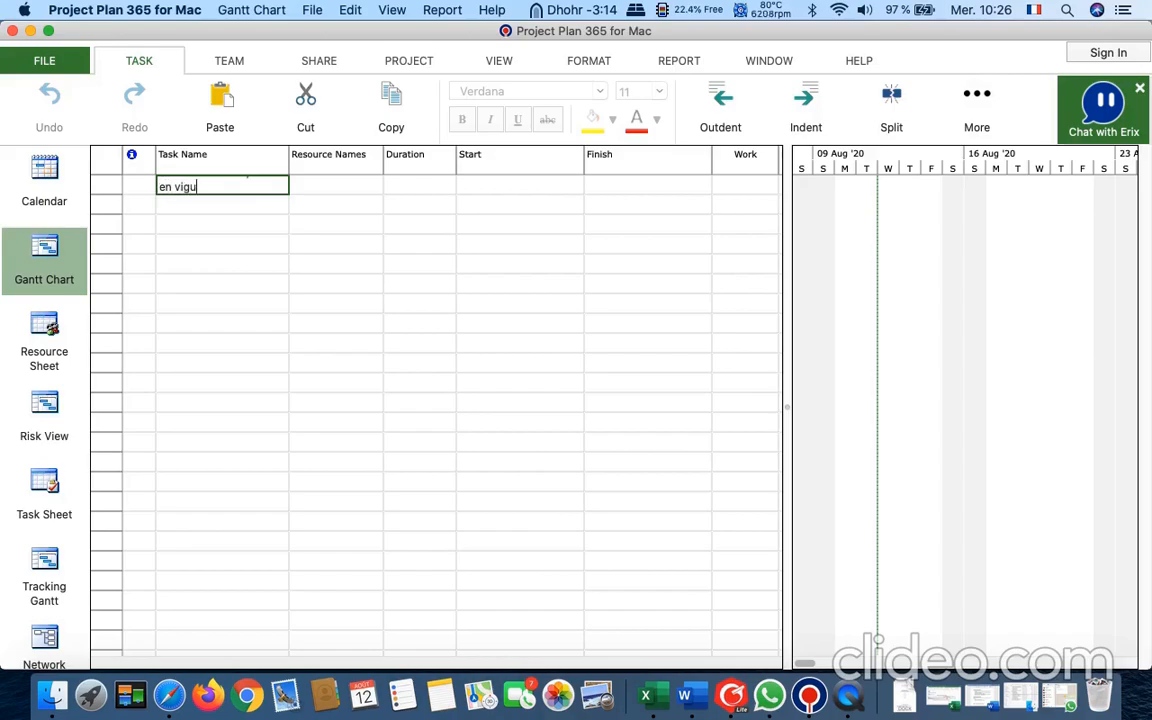
text(eur contrat)
click(291, 311)
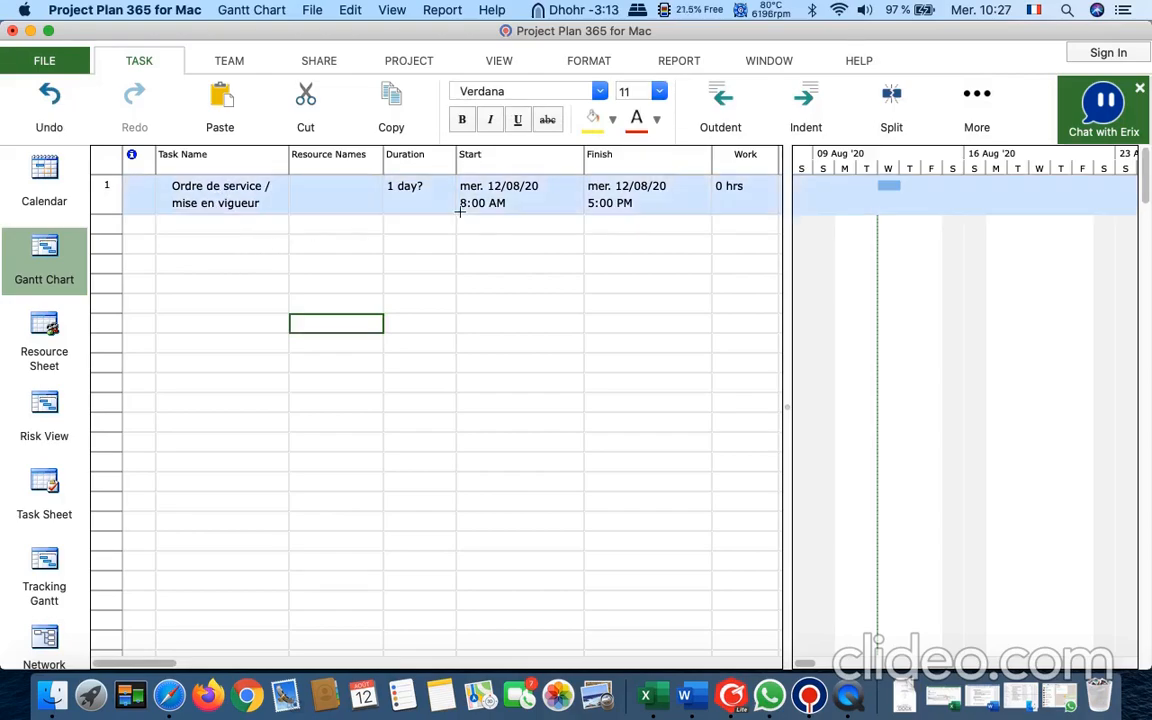
Make the "Ordre de service / mise en vigueur" task a milestone by setting its duration to 0 days.
click(392, 184)
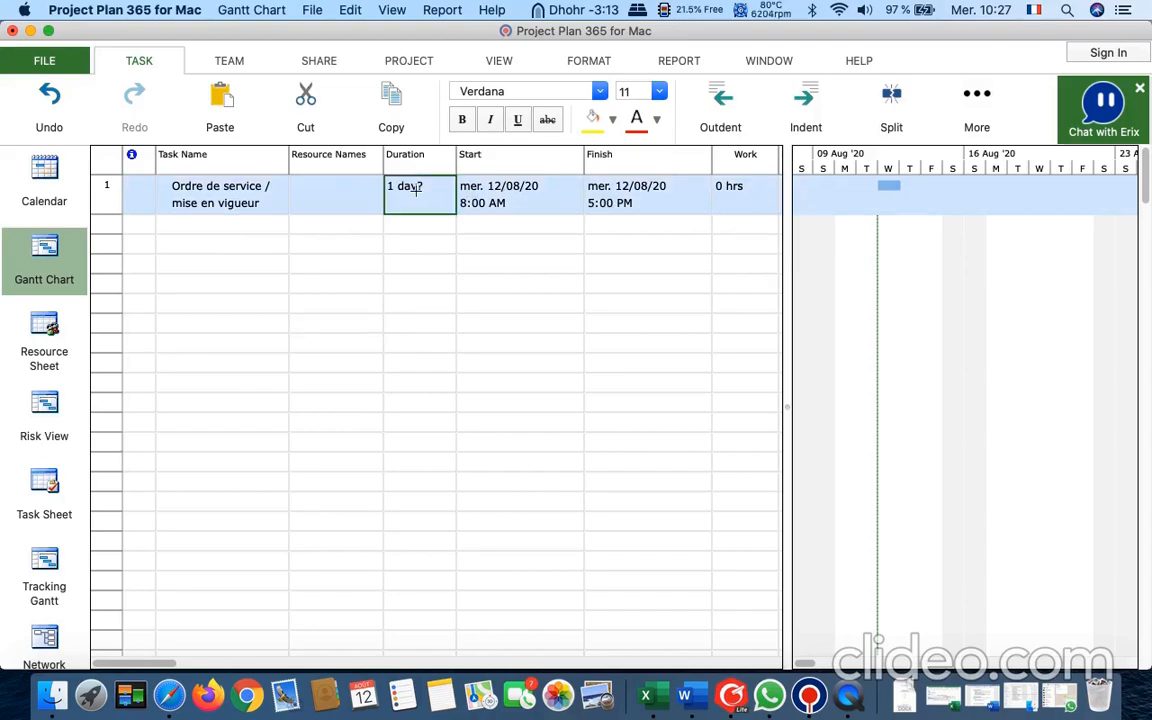
text(0)
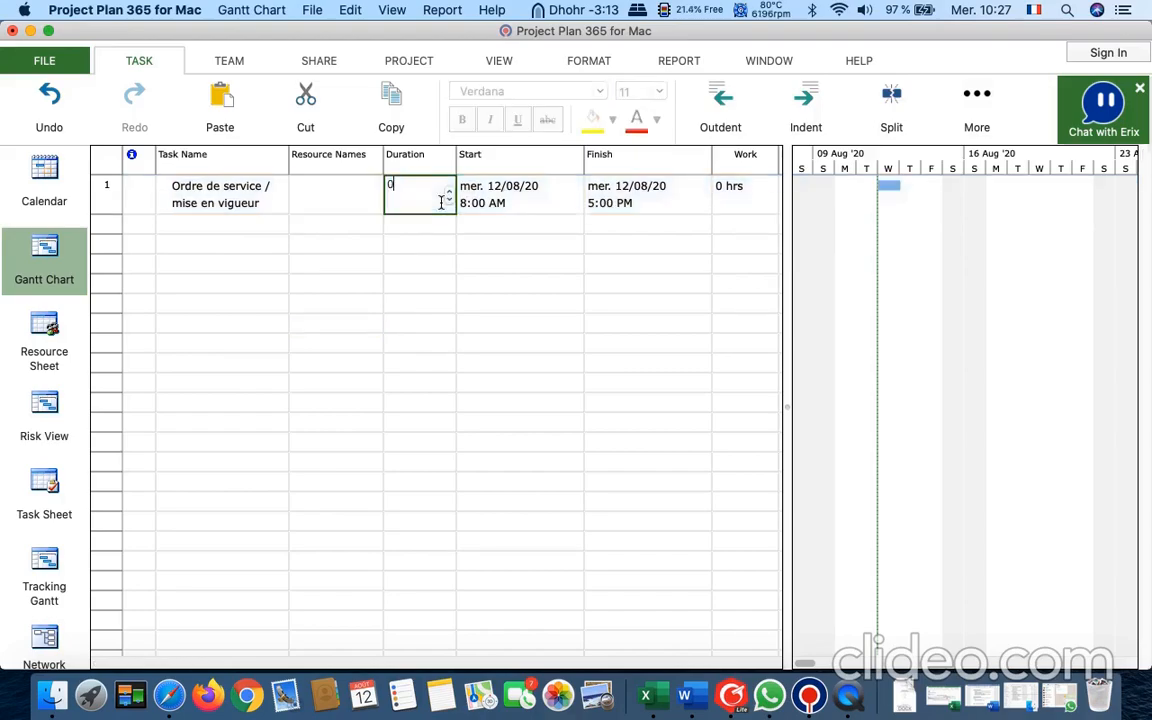
key(Return)
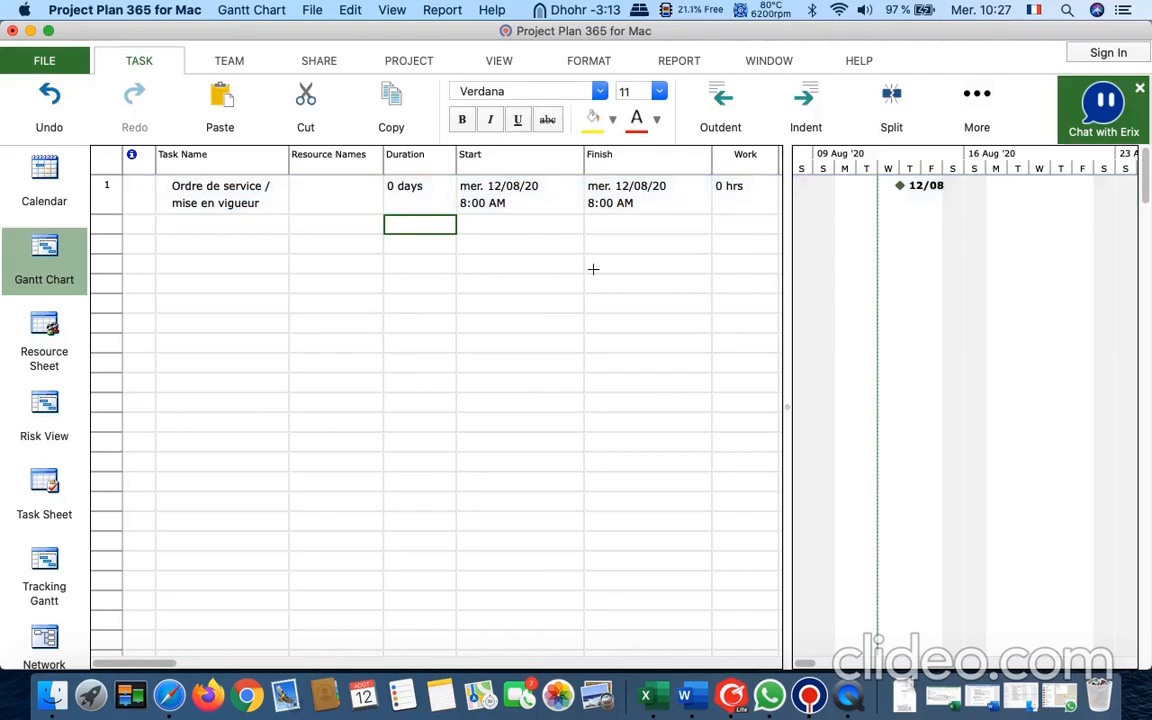
Add a second task named "Etude" and narrow the task table to give the Gantt chart more room.
click(247, 224)
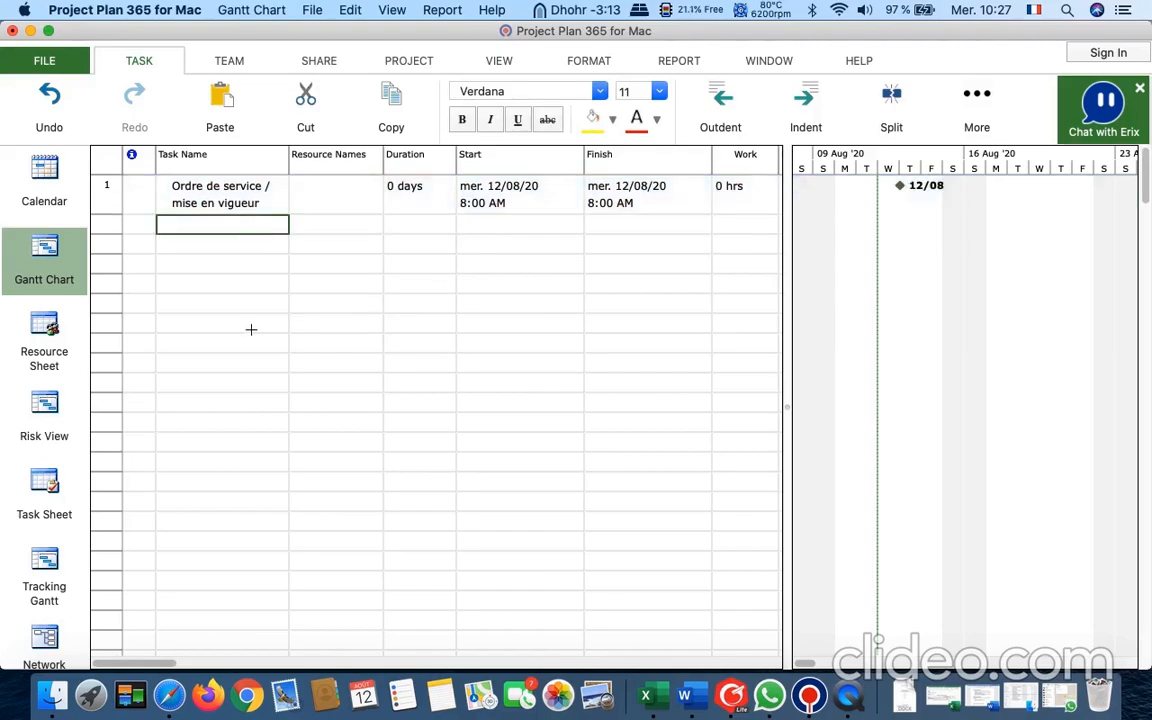
text(Etude)
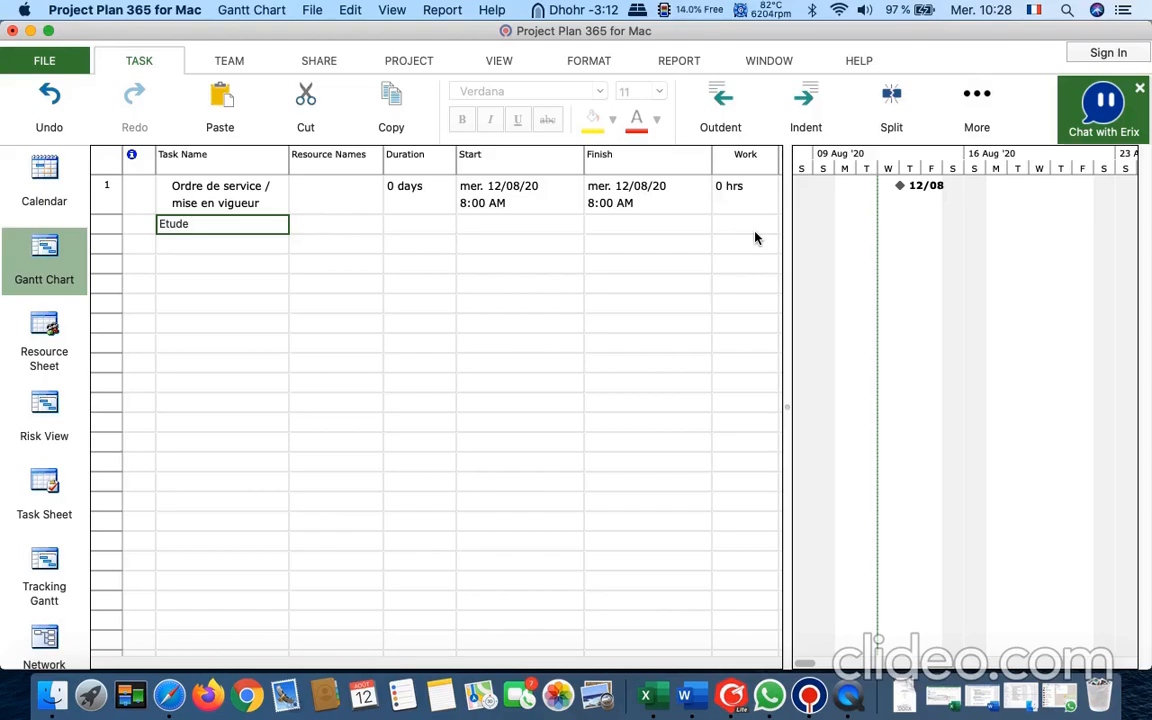
drag(789, 406, 948, 416)
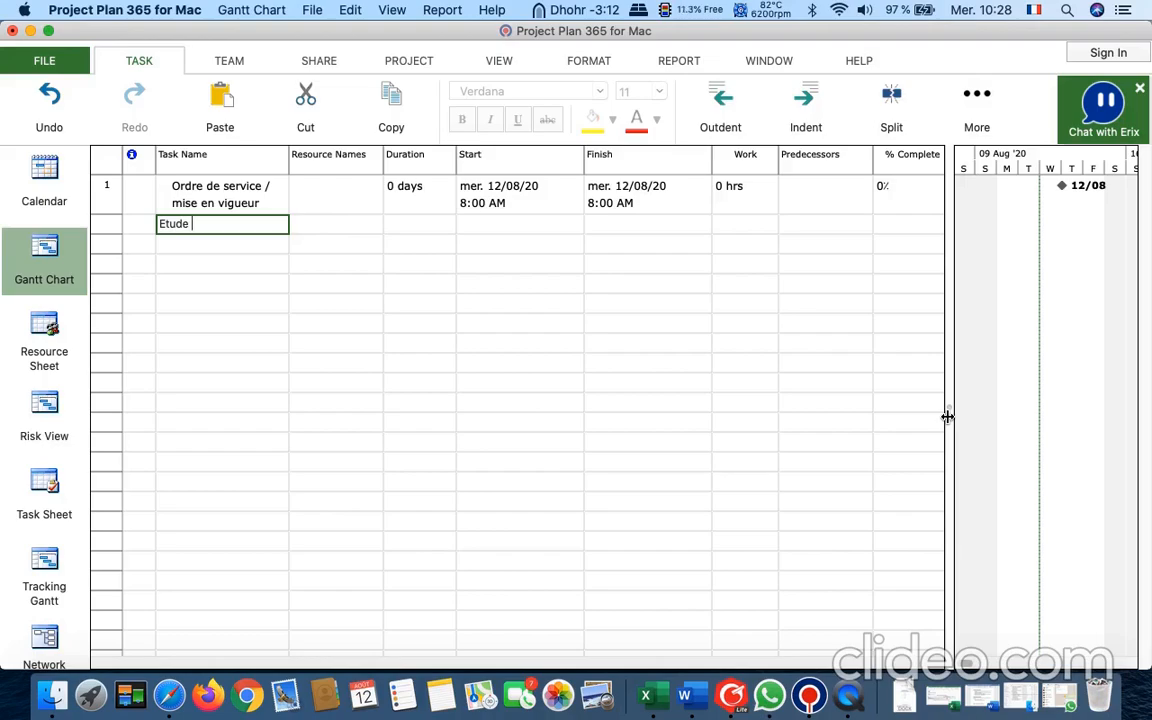
drag(951, 419, 718, 406)
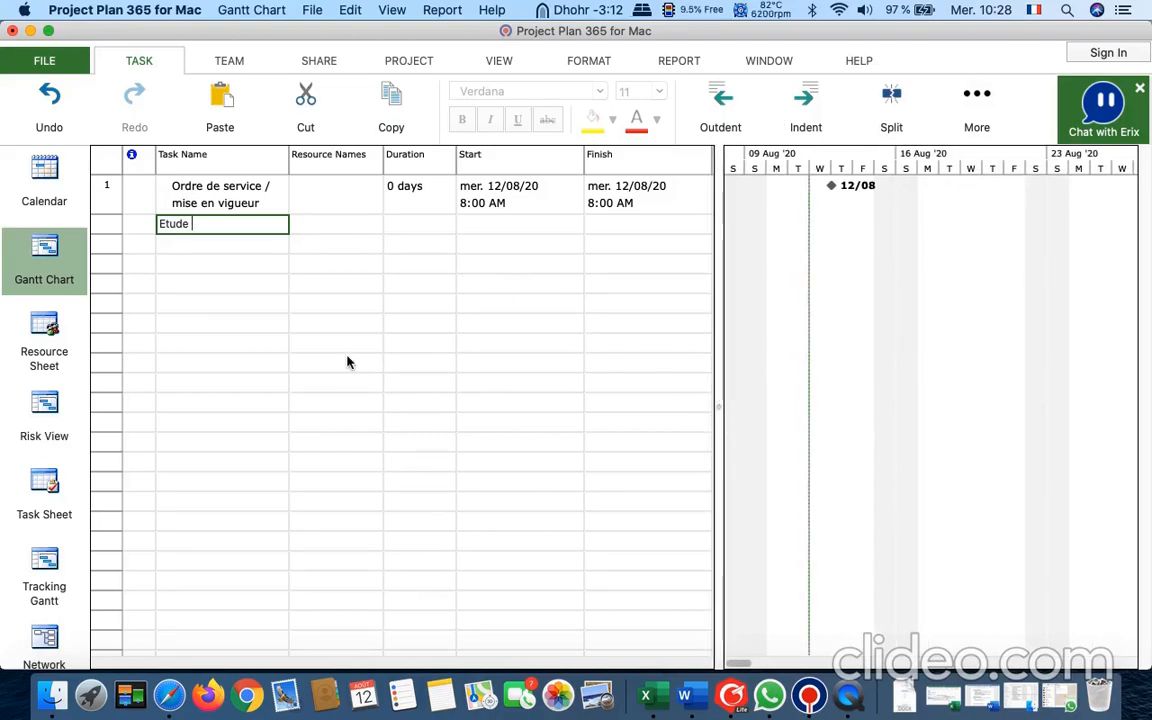
click(424, 364)
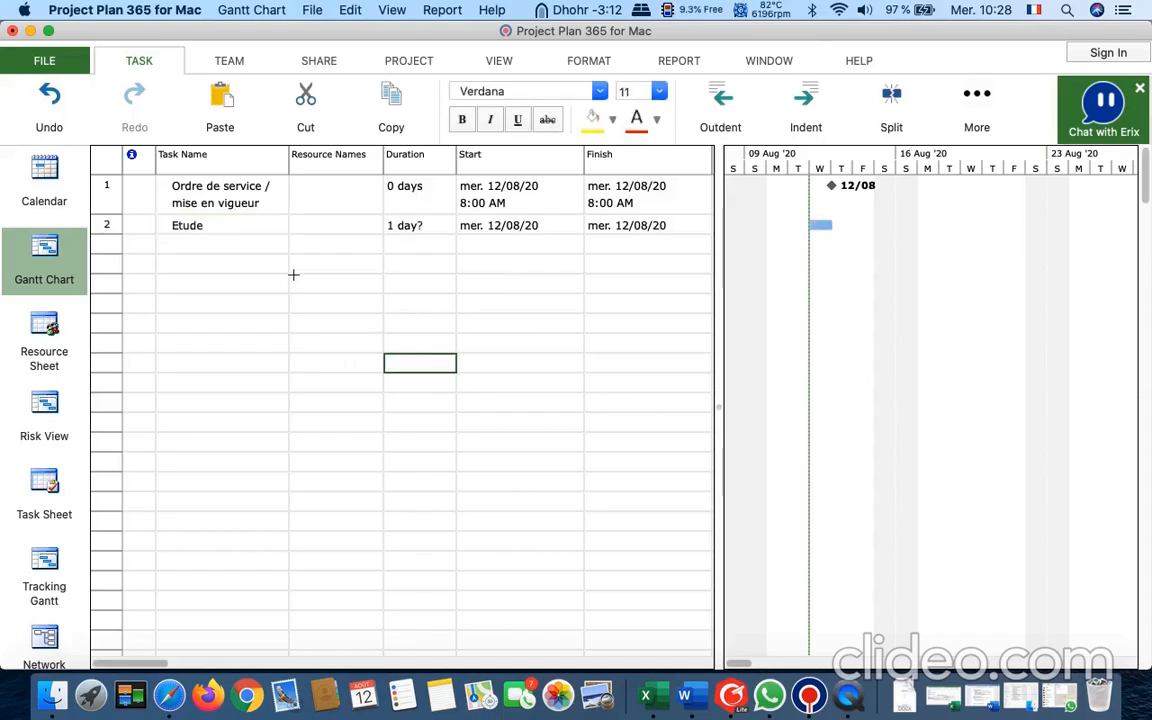
Add a third task named "Approvisionnement matieres" below Etude.
click(245, 243)
text(A)
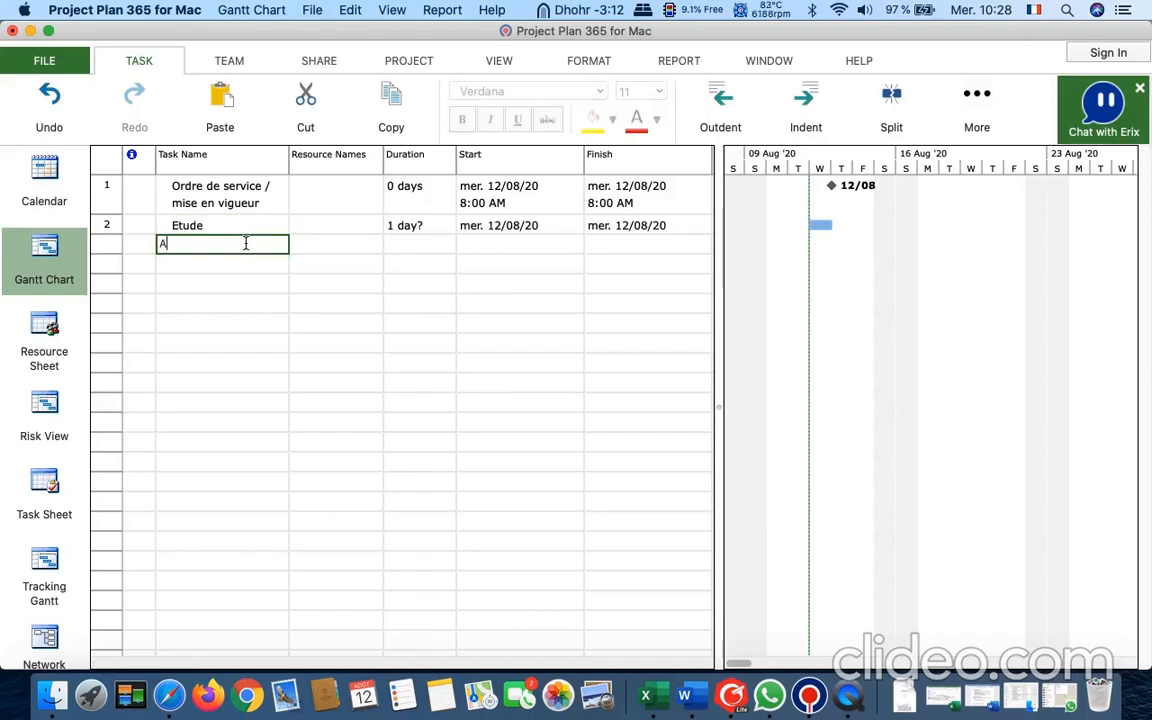
text(ppro)
text(ionn)
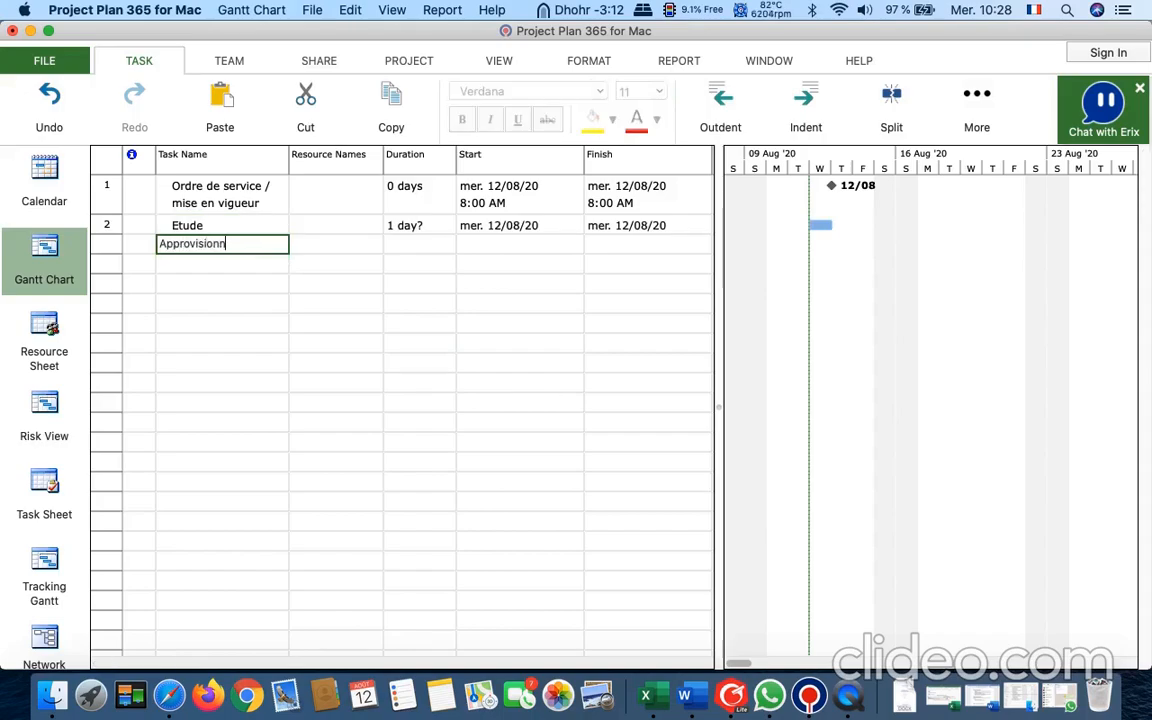
text(ement matiere)
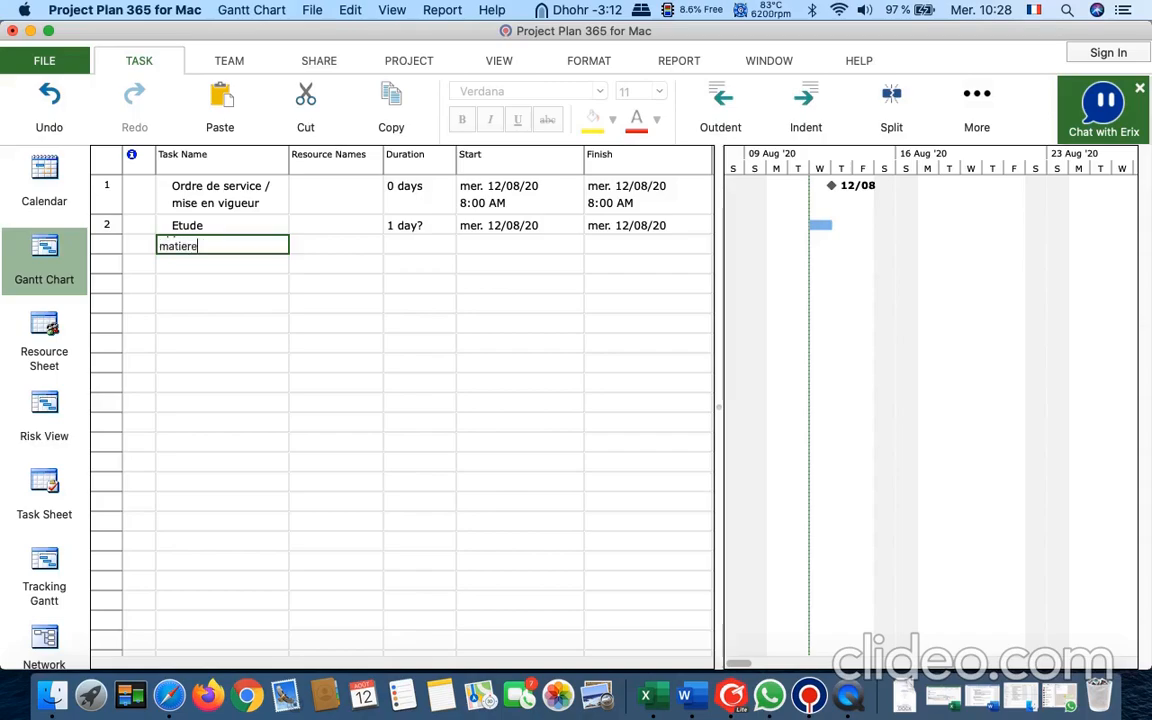
click(341, 378)
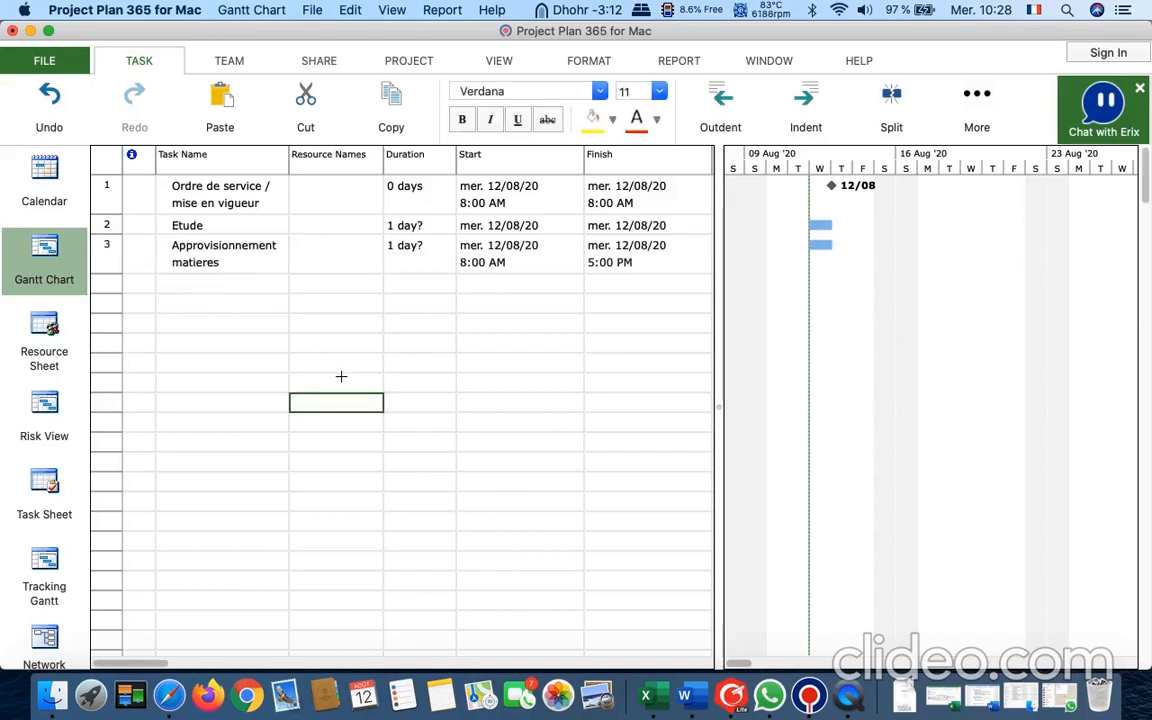
click(239, 259)
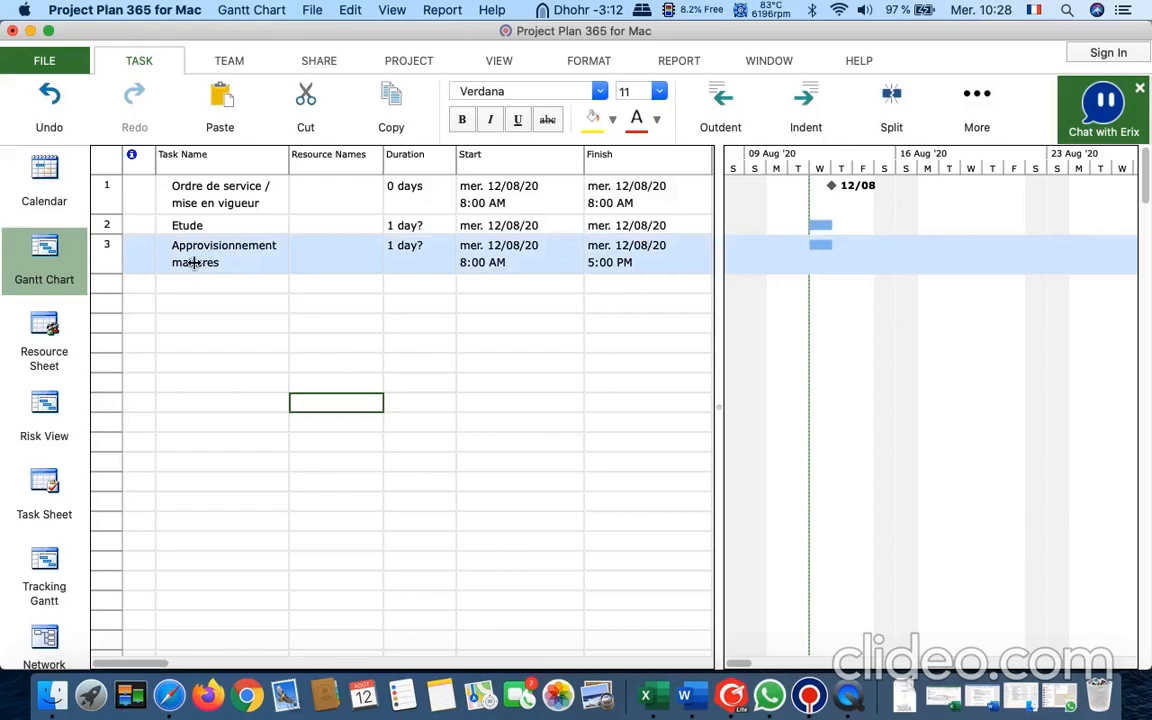
click(194, 262)
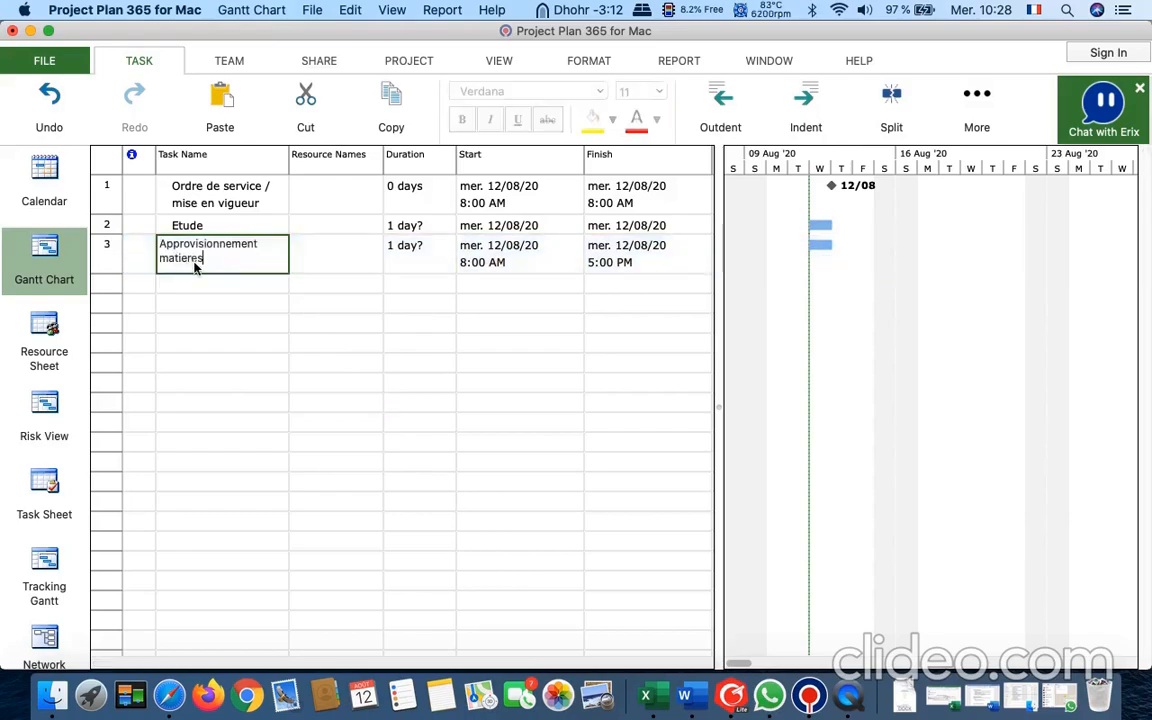
double_click(225, 252)
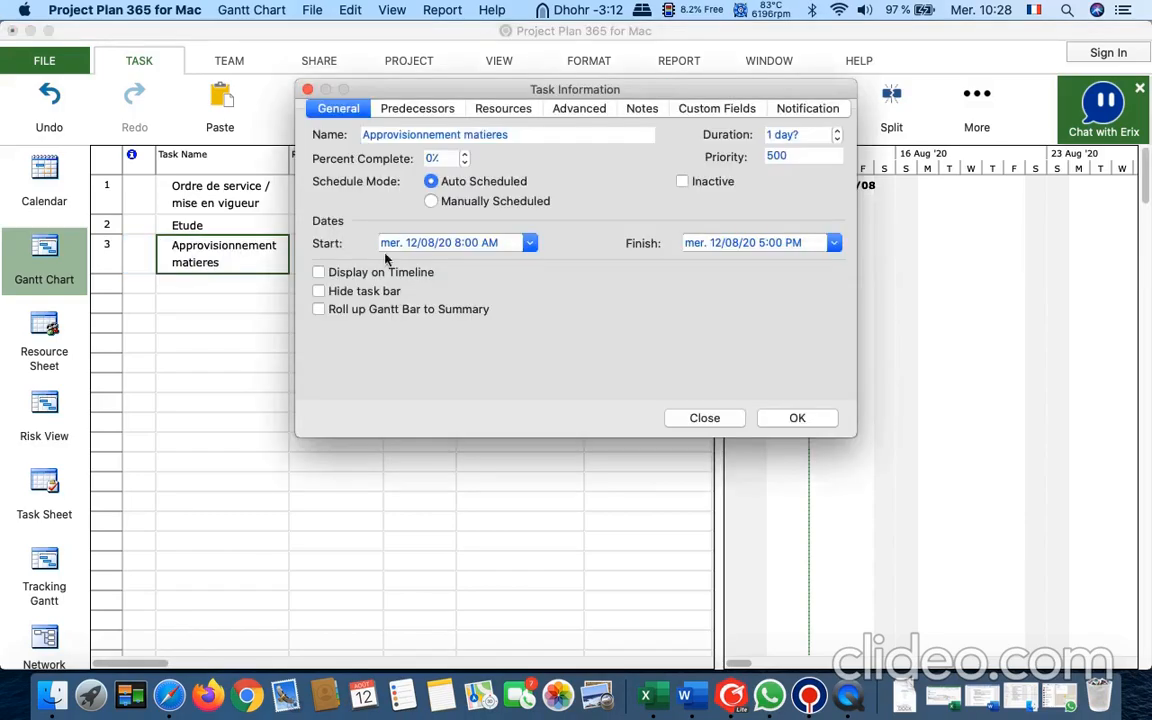
click(765, 418)
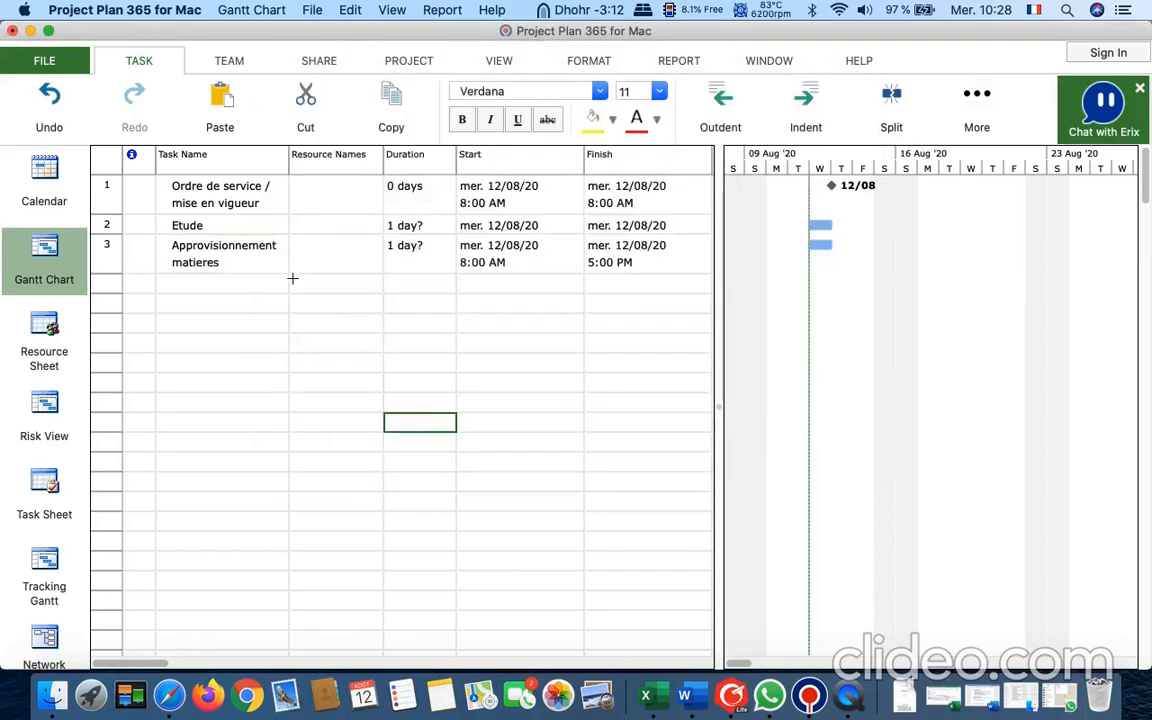
click(320, 384)
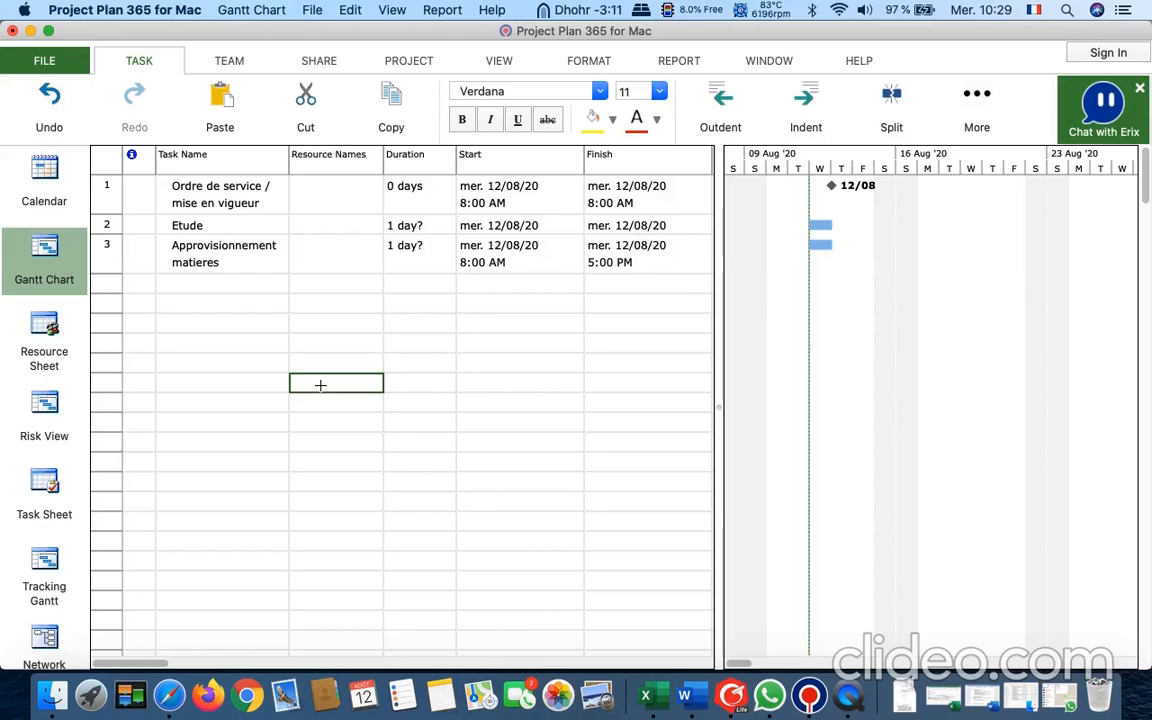
Add a fourth task named "Fabrication" below Approvisionnement matieres.
click(215, 284)
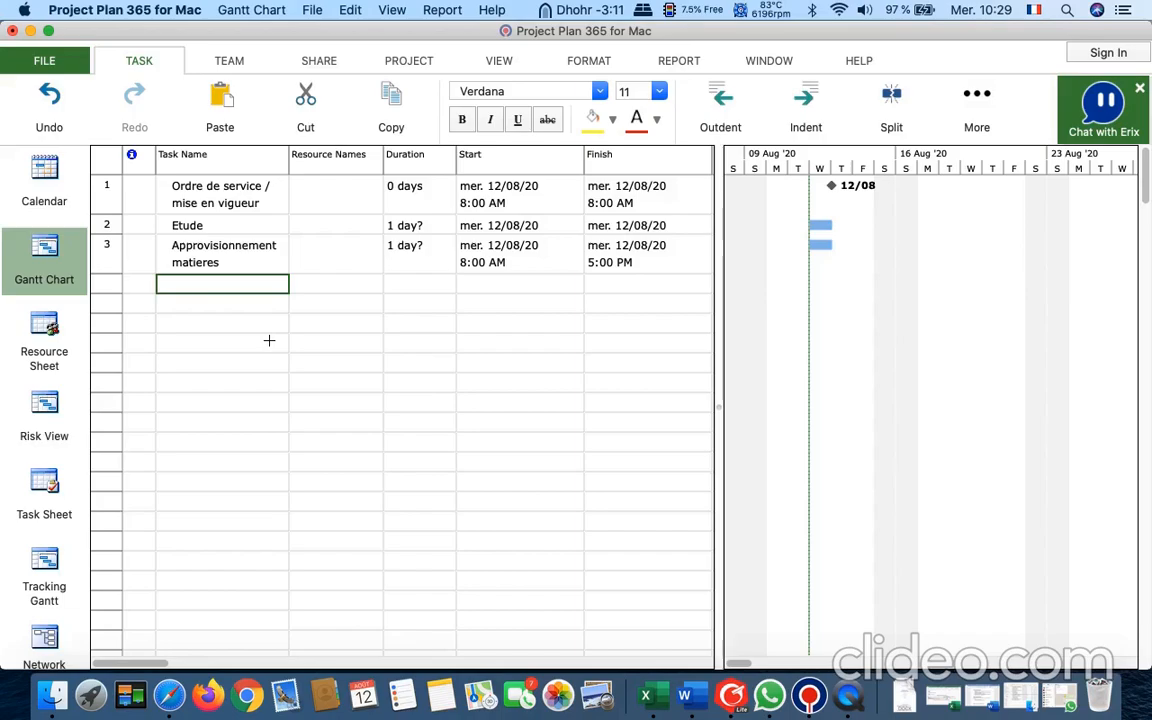
text(Fabrication)
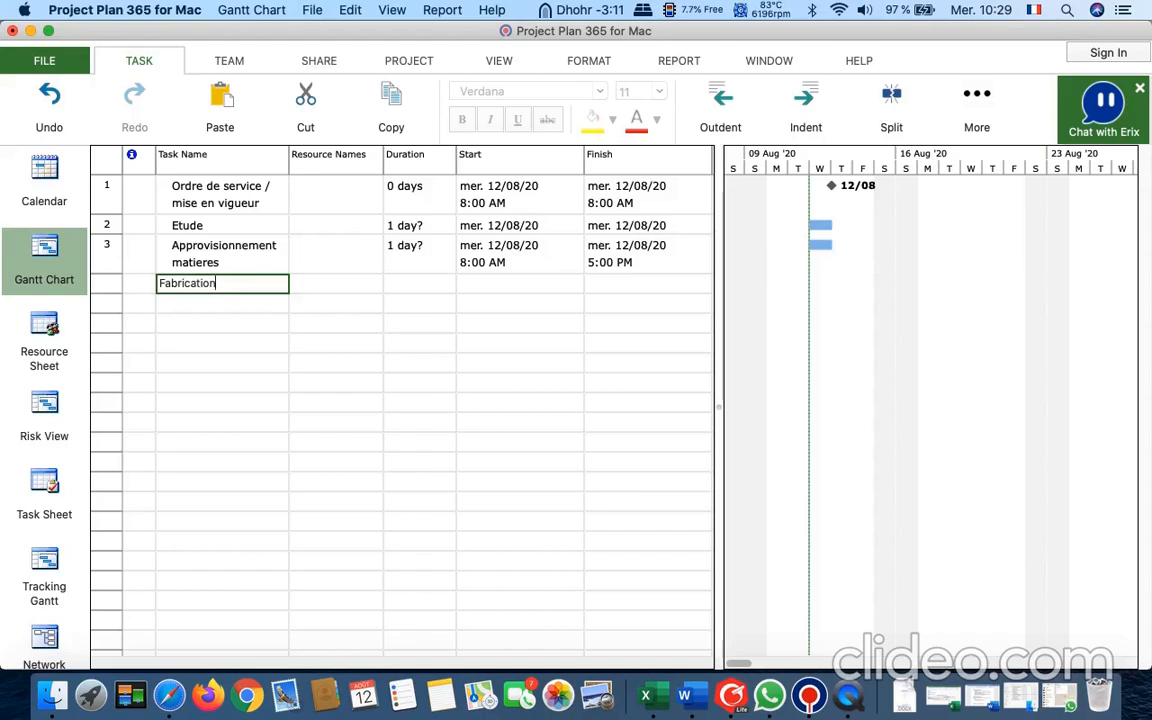
key(Return)
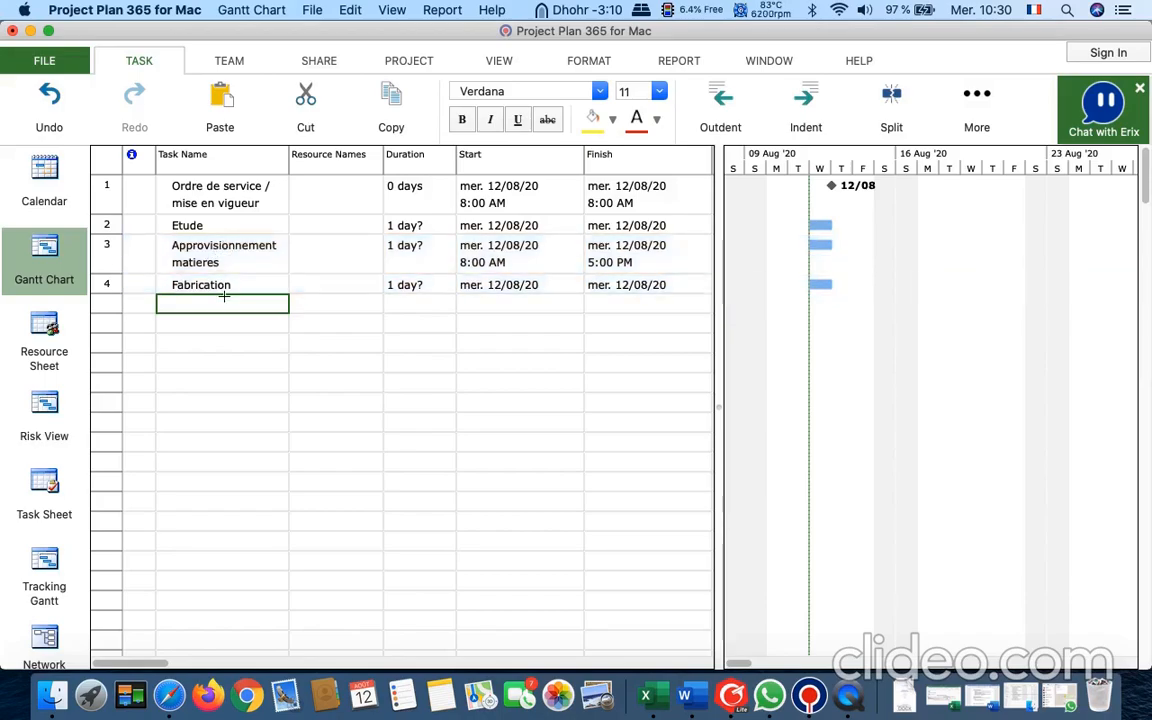
Insert a new task above Fabrication and name it "Appro acier".
click(105, 283)
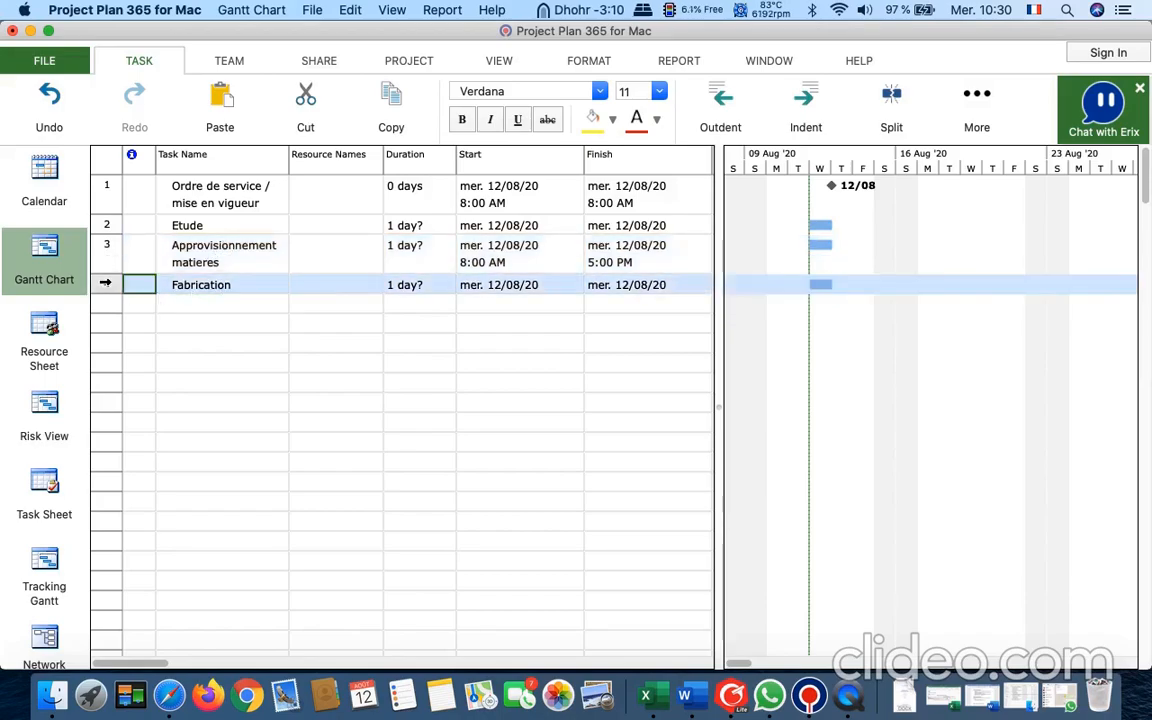
right_click(105, 283)
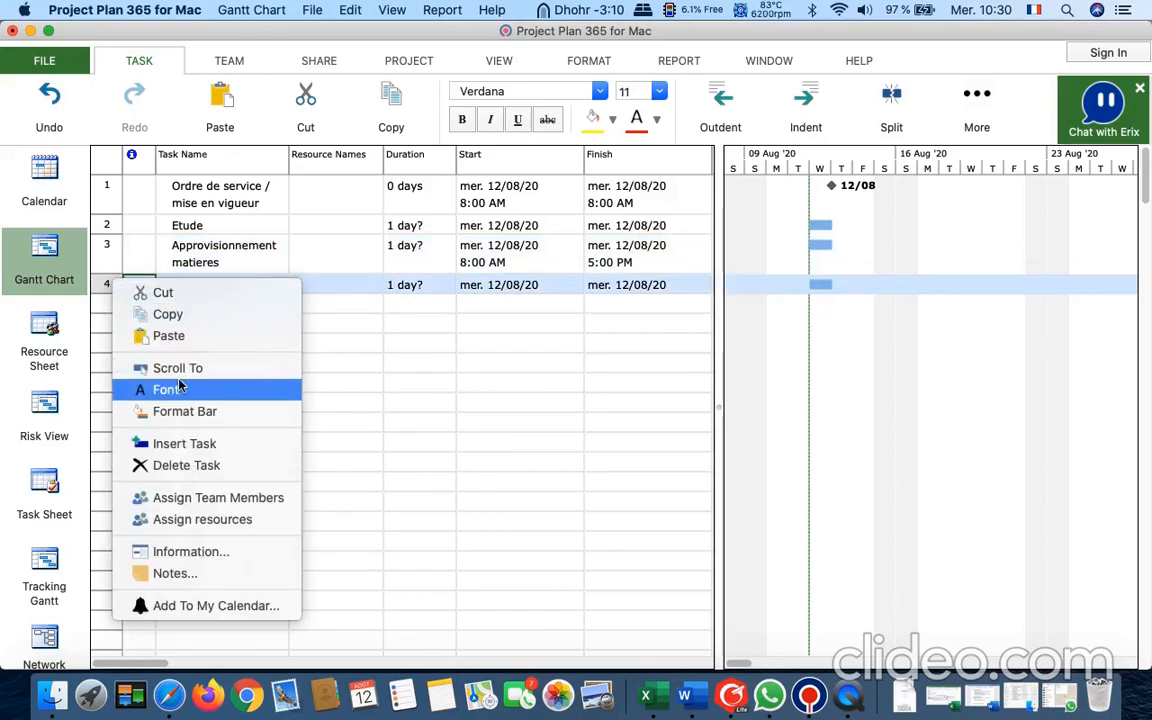
click(229, 443)
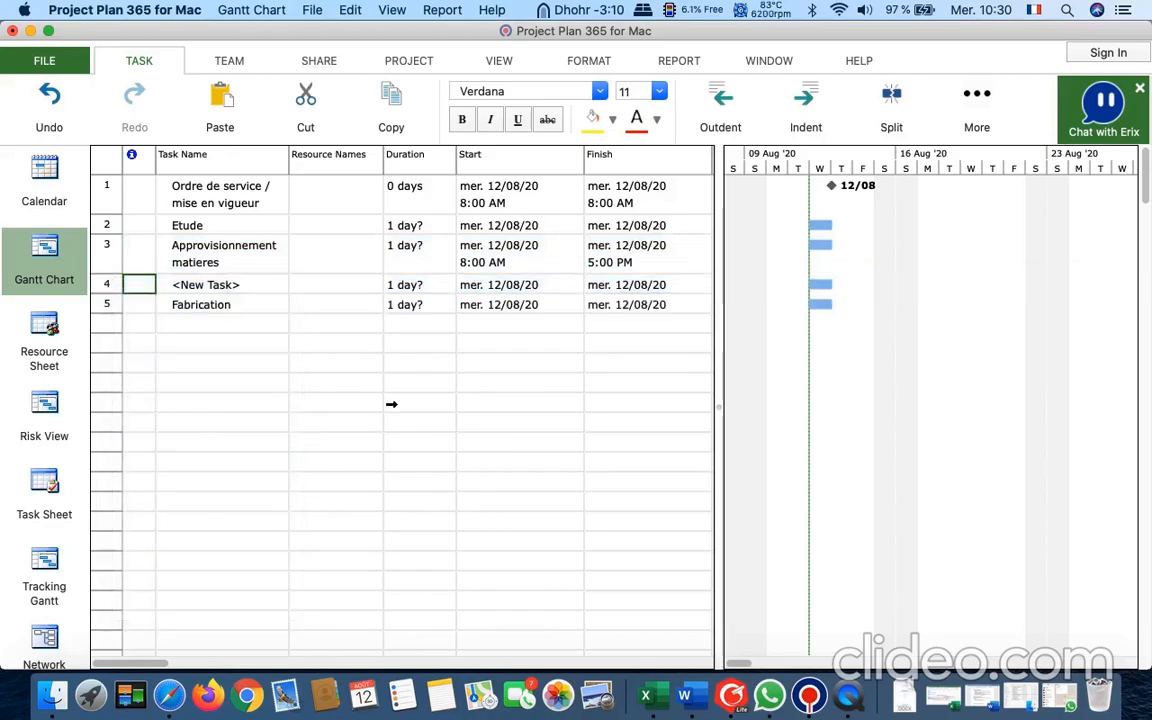
click(429, 347)
click(283, 287)
text(A)
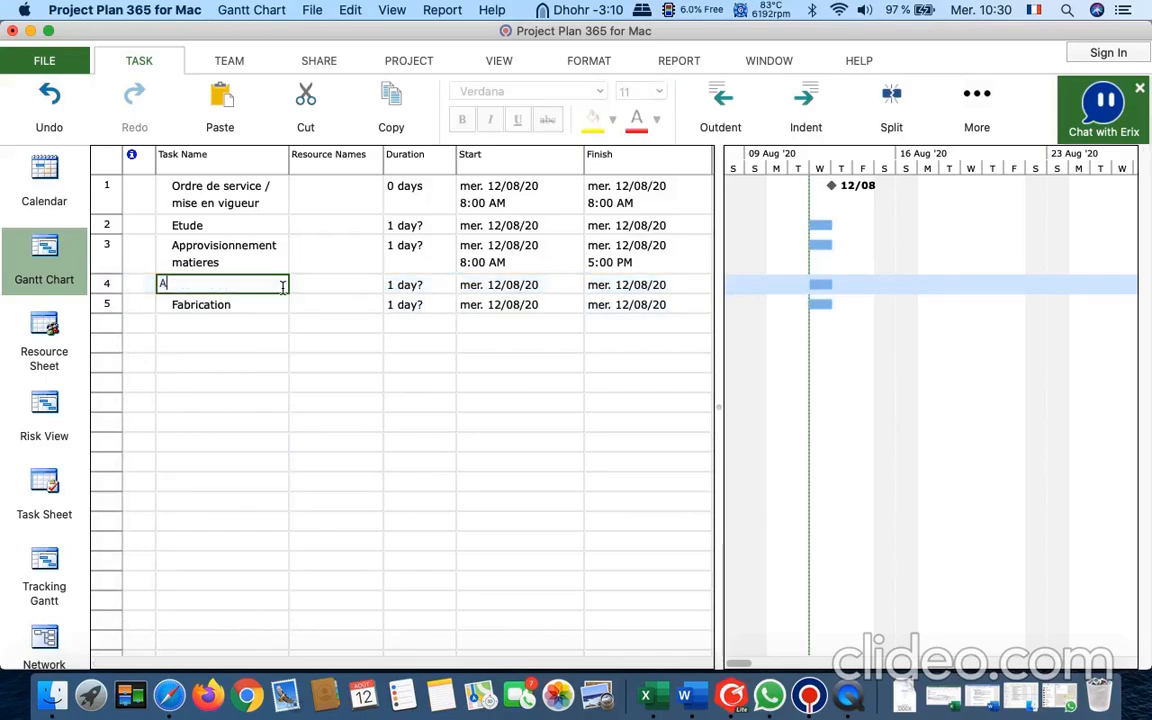
text(ppro acier)
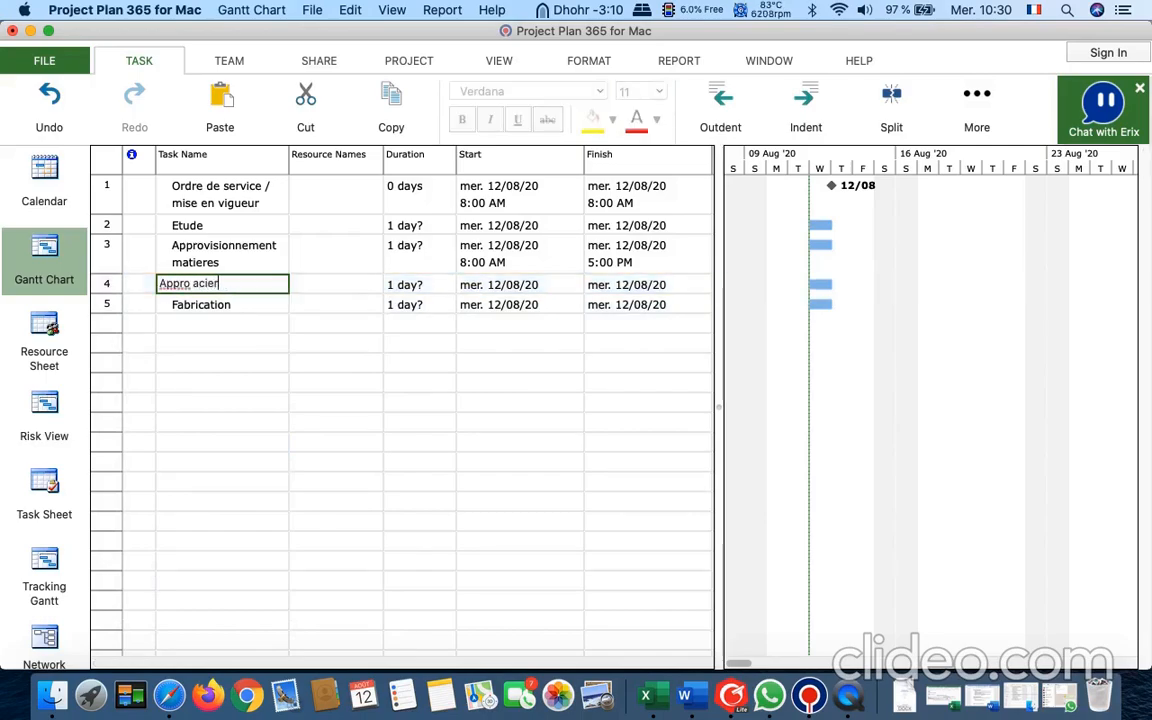
click(300, 328)
Cut the Fabrication task out of the task list.
click(139, 304)
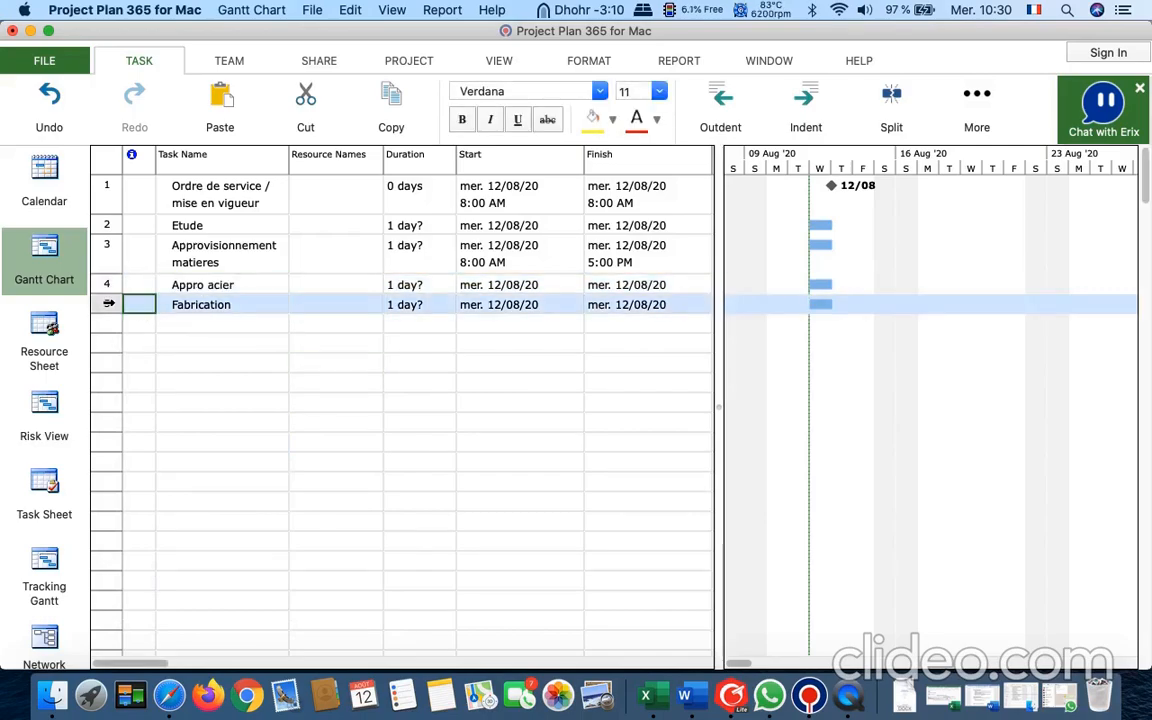
right_click(110, 304)
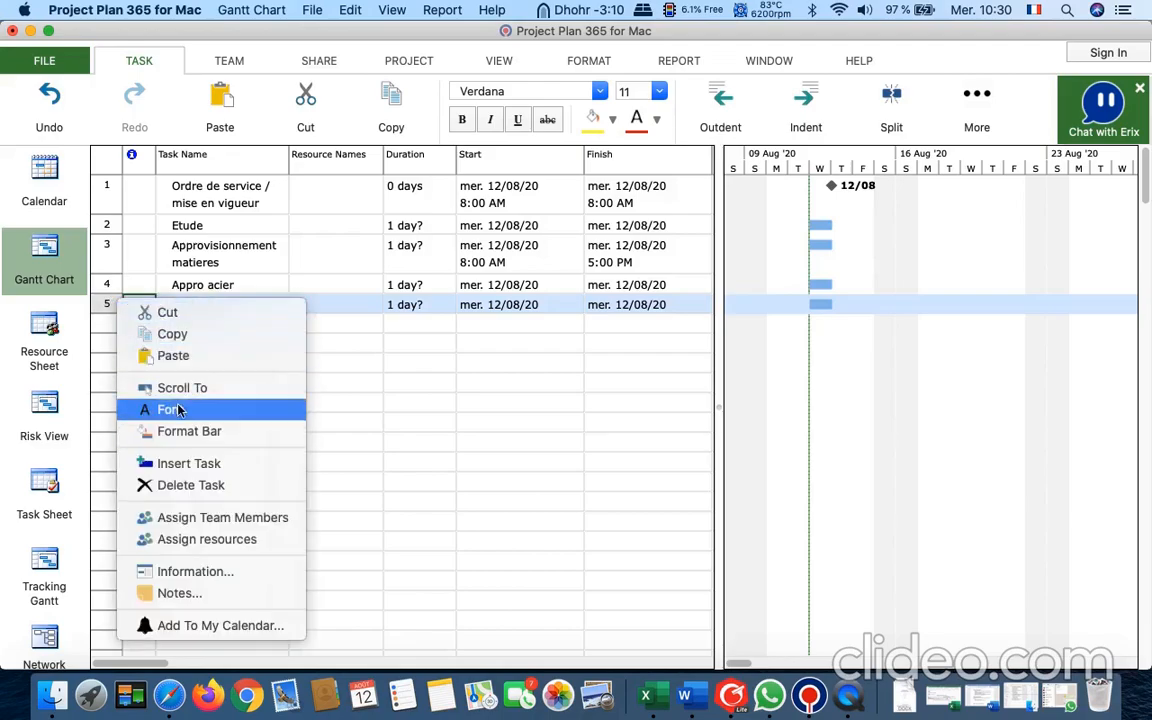
click(167, 312)
click(260, 368)
Add a task named "Appro tôle bac acier" in the row below Appro acier.
click(258, 304)
text(Appro )
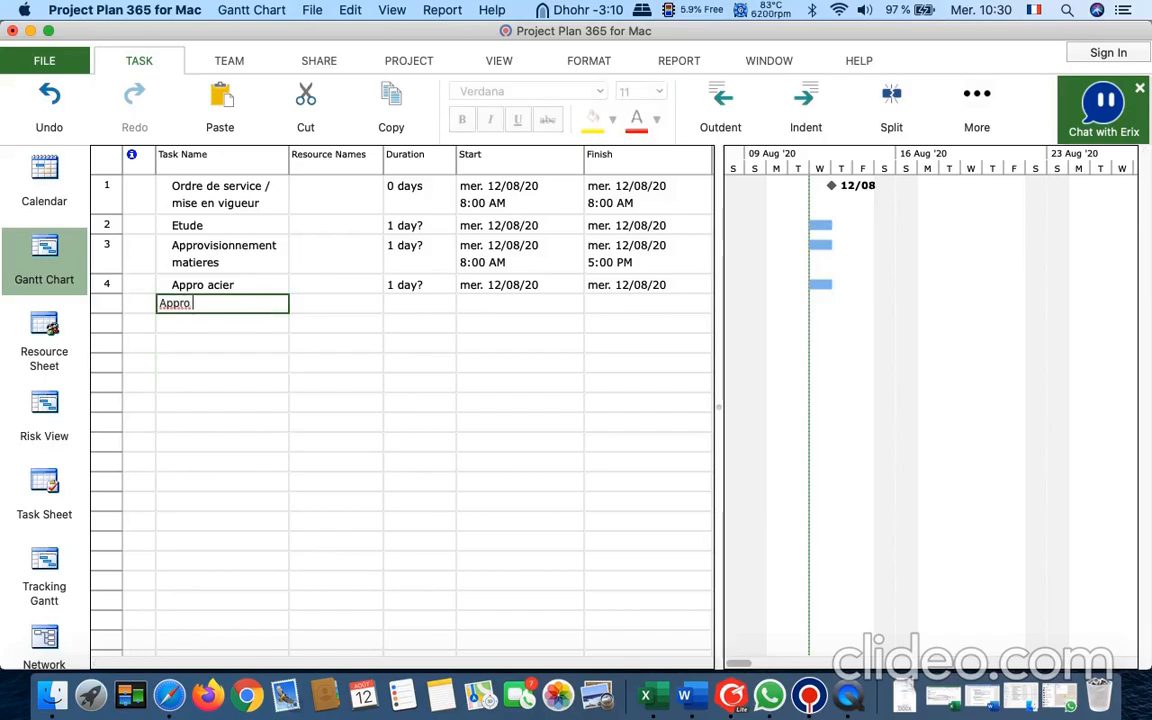
text(tôle bac acier)
click(303, 401)
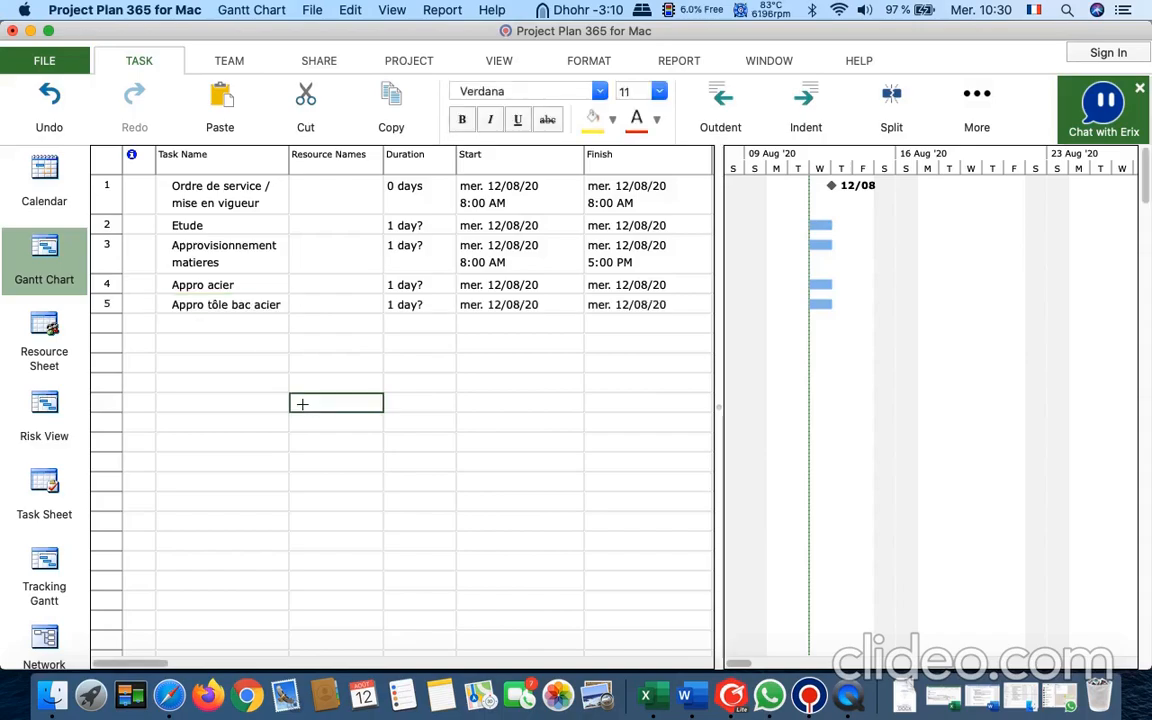
Indent Appro acier and Appro tôle bac acier as subtasks of Approvisionnement matieres.
click(105, 285)
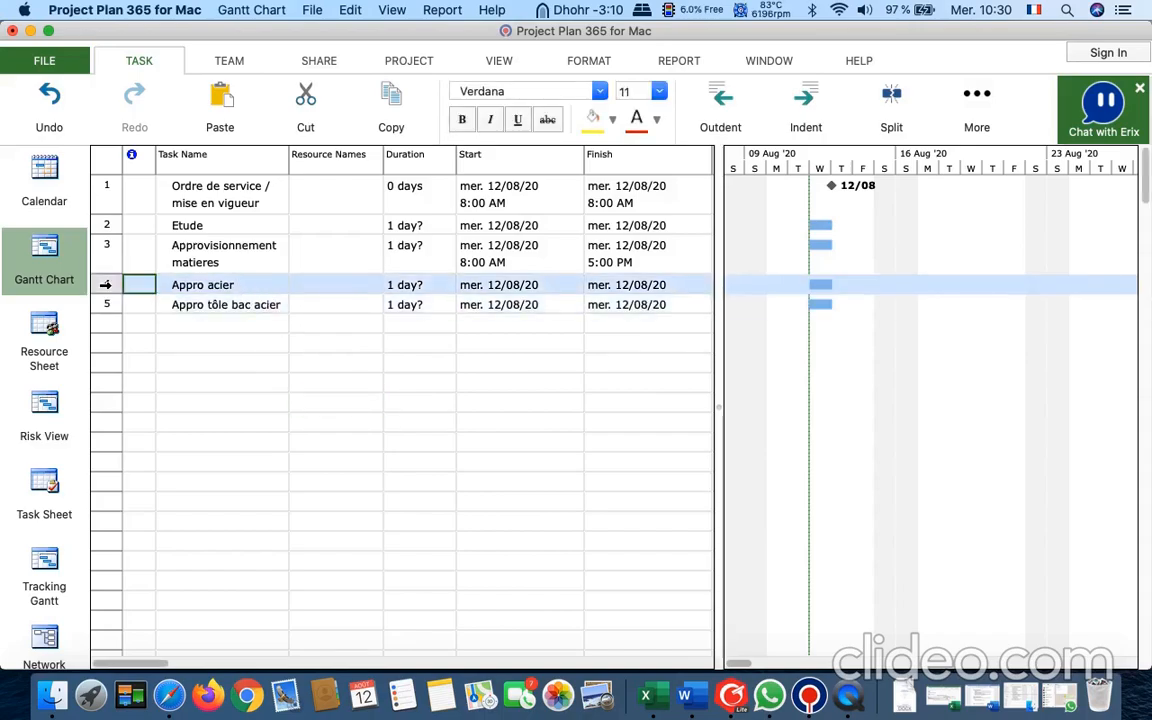
drag(105, 285, 105, 304)
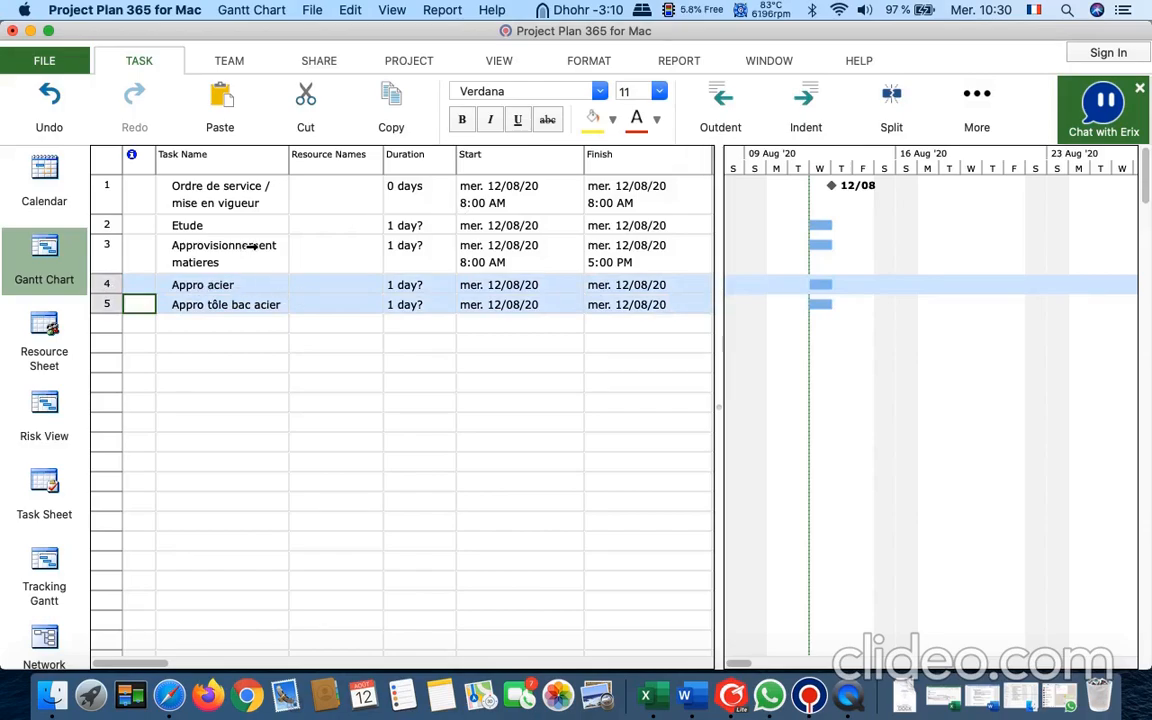
click(806, 92)
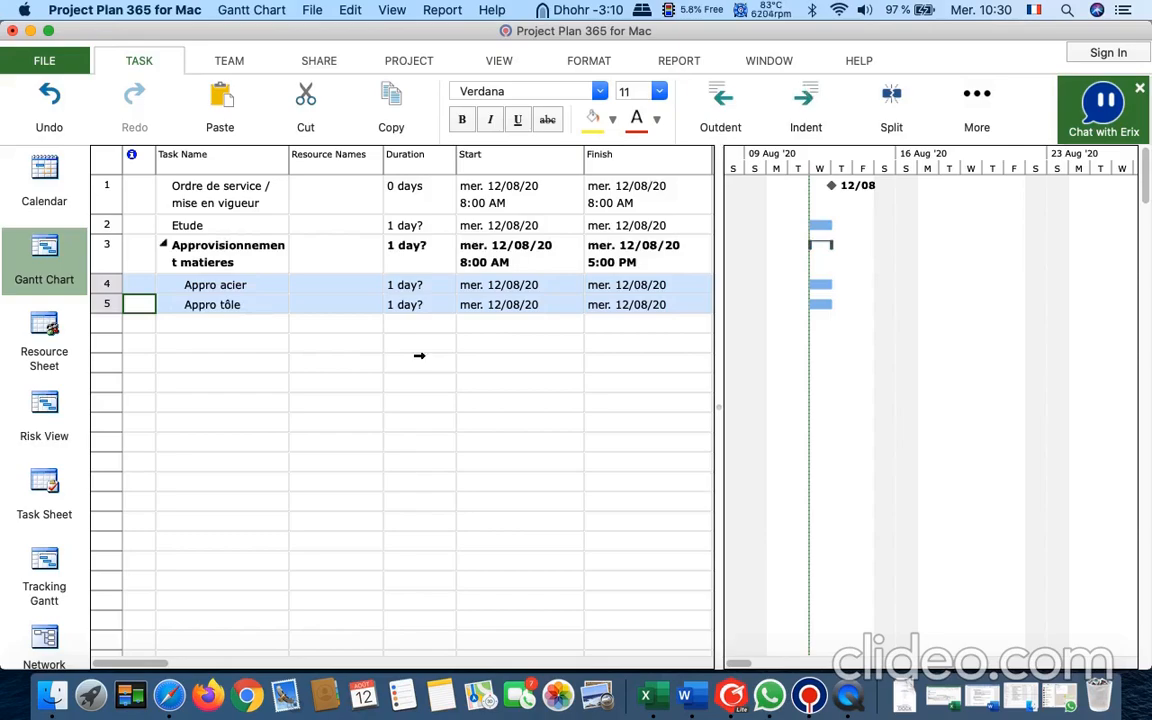
Collapse and re-expand the Approvisionnement matieres group to check that its two subtasks fold under it.
click(158, 245)
click(158, 245)
click(158, 245)
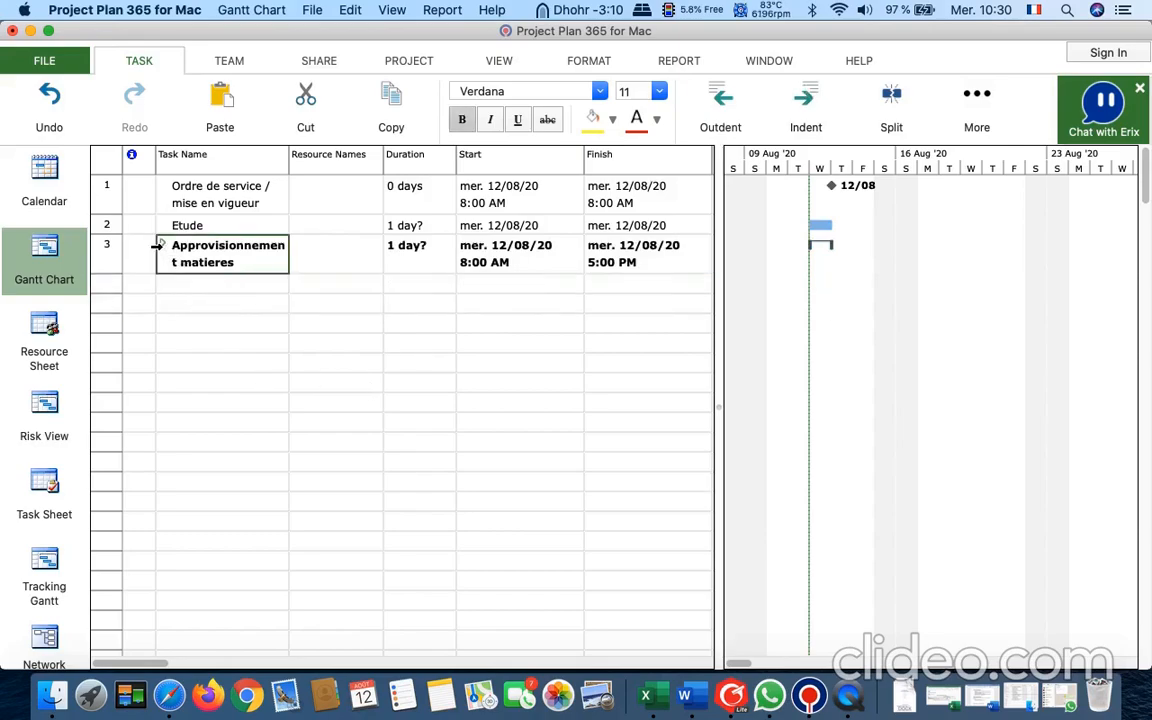
click(158, 245)
click(158, 245)
click(158, 245)
click(249, 400)
Add a task named "Fabrication" in the row below the Appro tôle subtask.
click(205, 323)
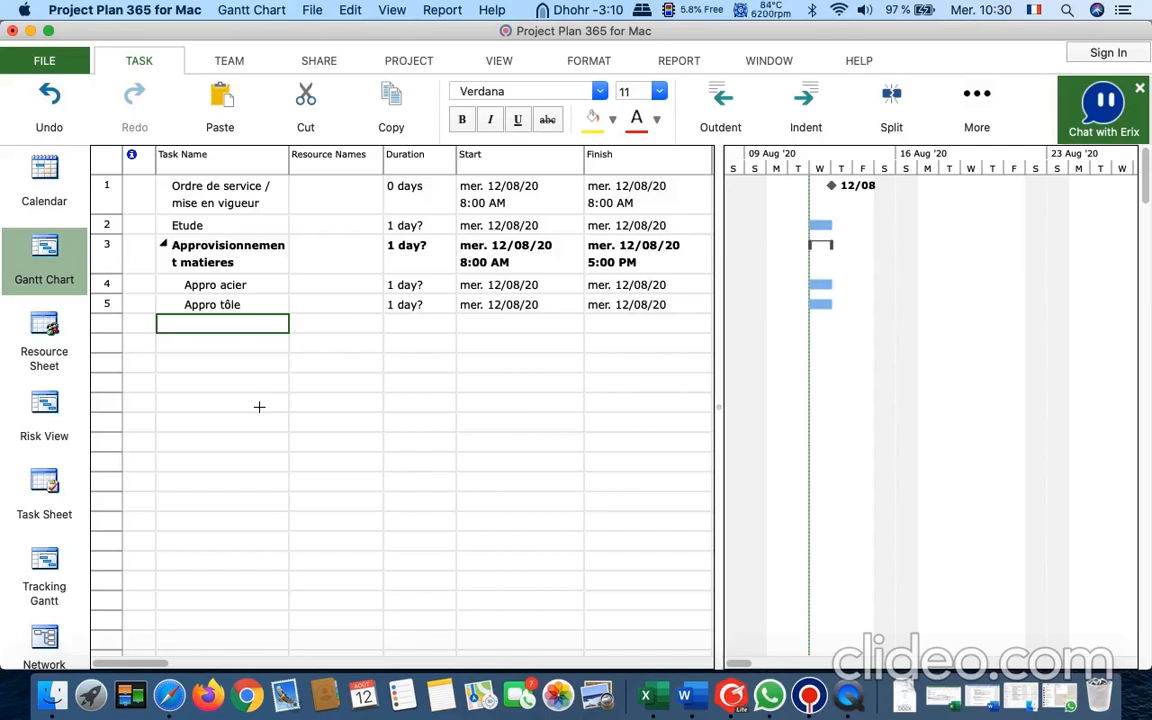
text(F)
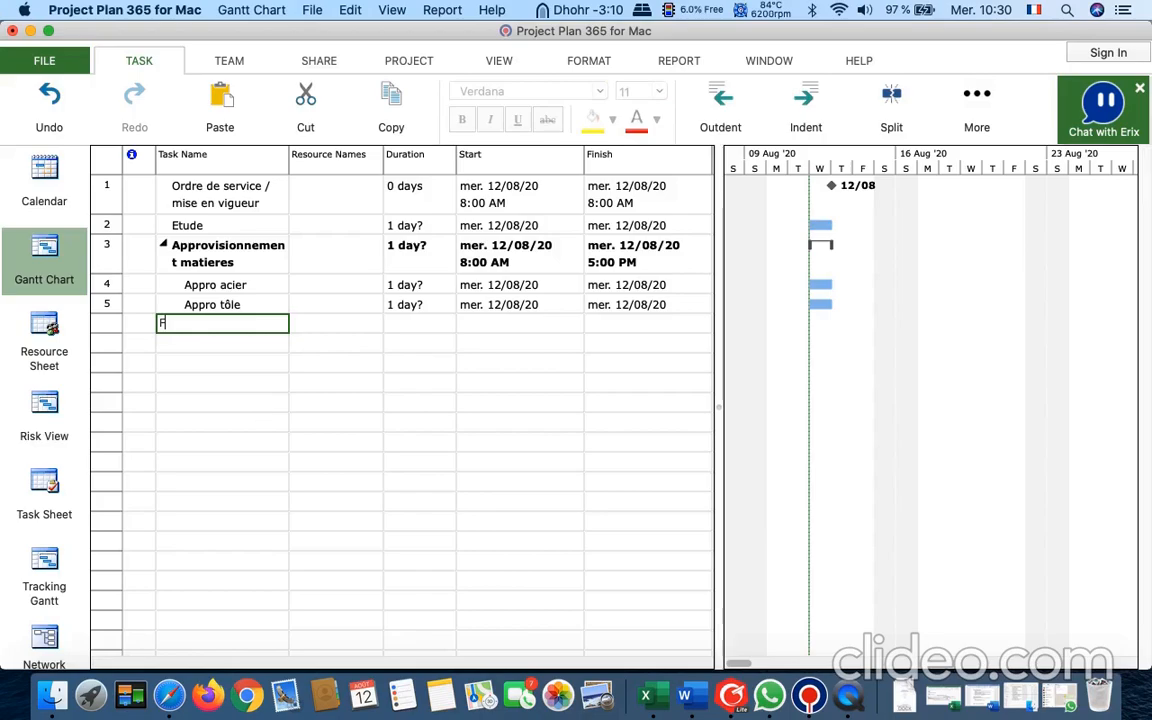
text(abrication)
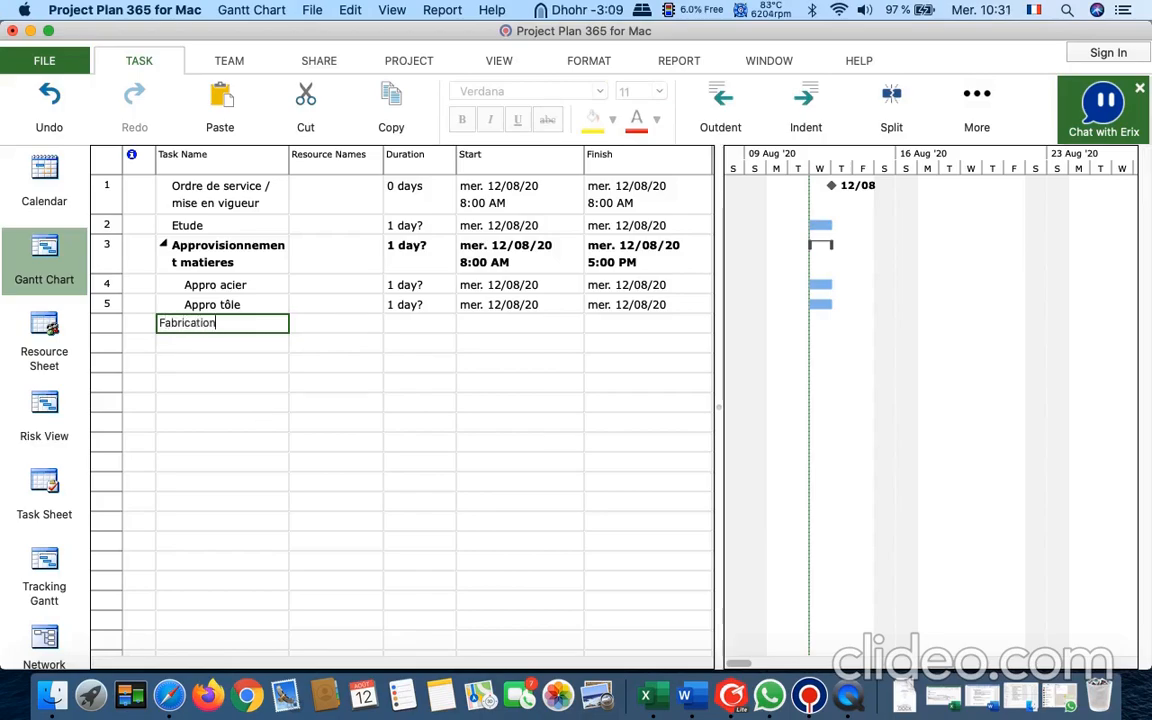
key(Return)
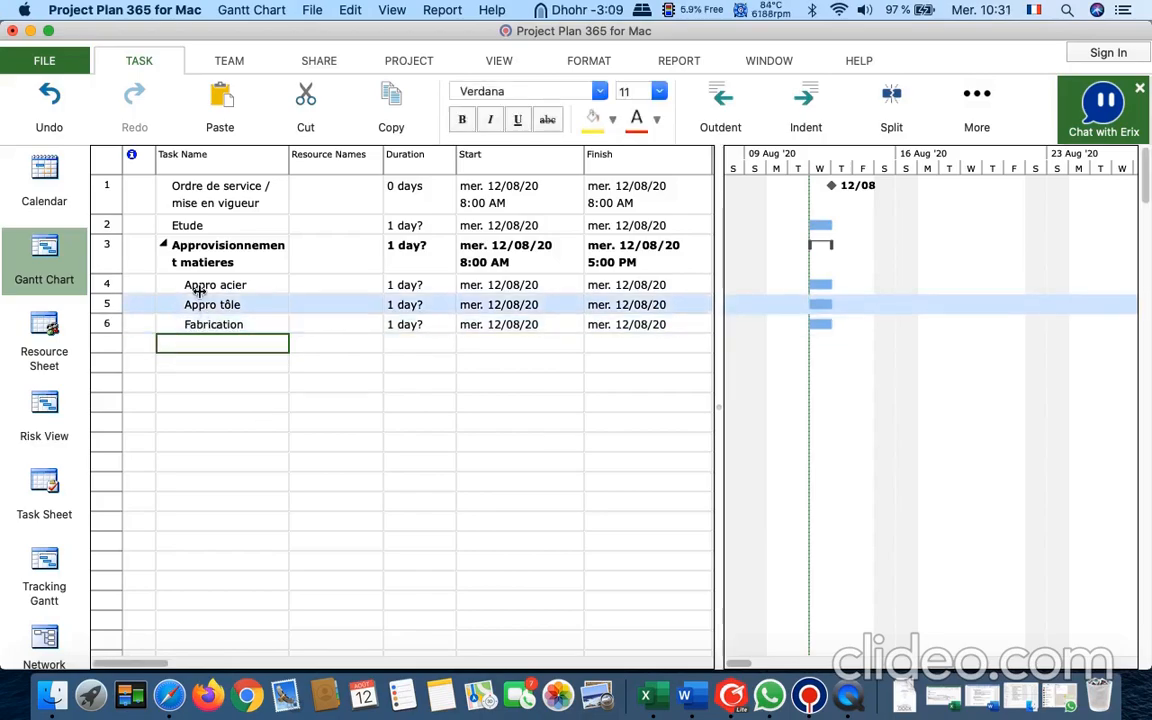
Outdent the Fabrication task to the same level as Approvisionnement matieres.
click(163, 246)
click(163, 246)
click(127, 321)
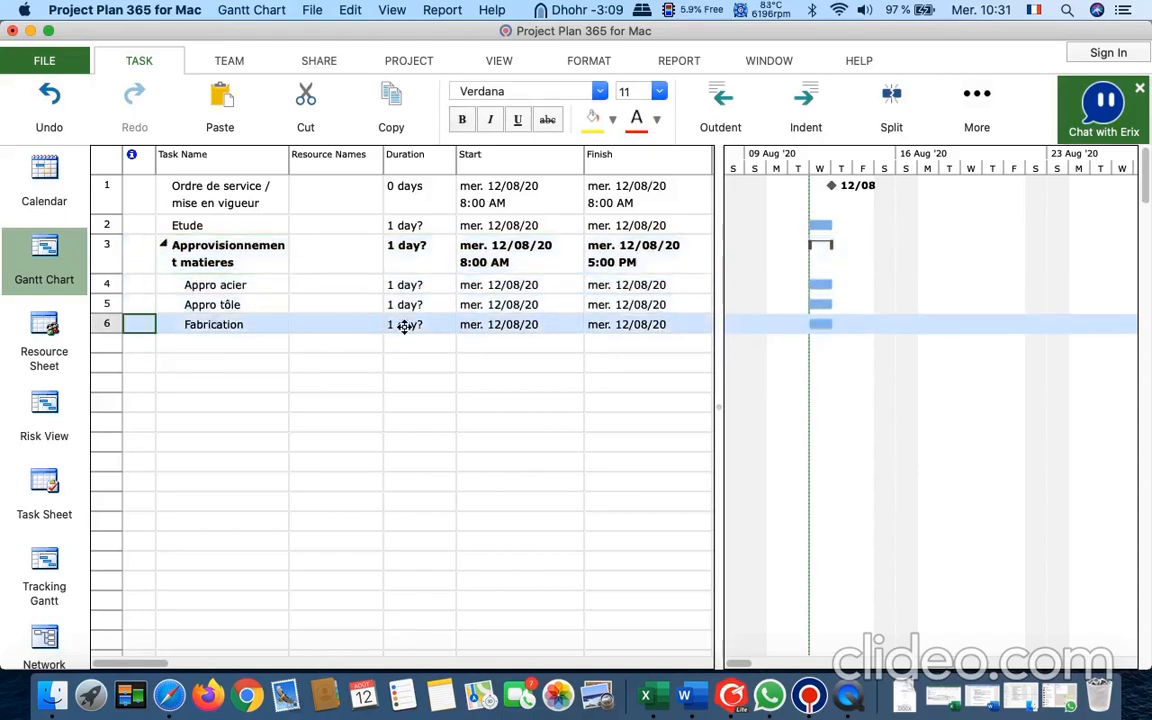
click(722, 100)
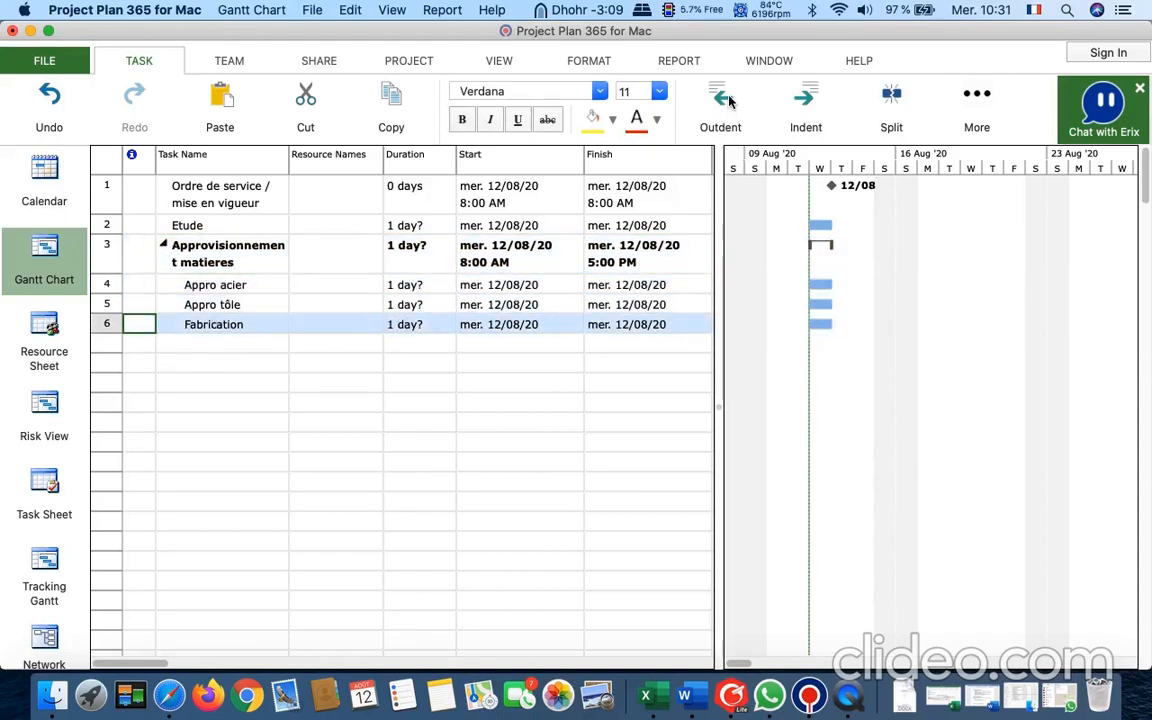
click(362, 340)
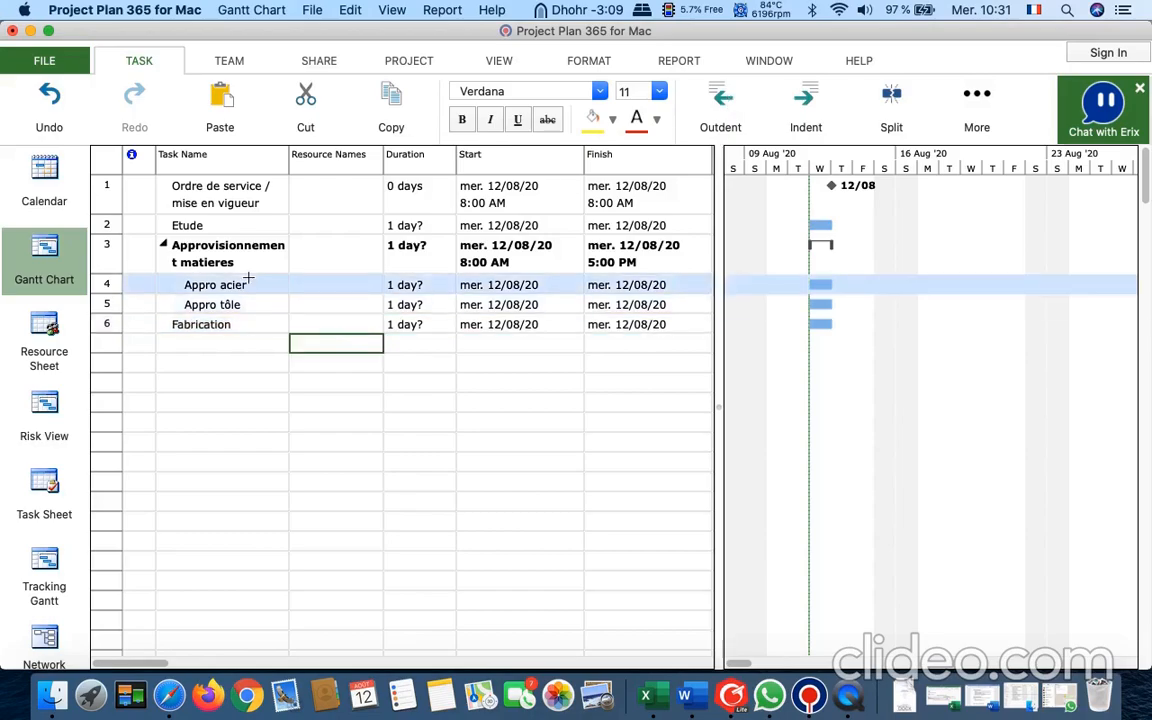
Fold and unfold Approvisionnement matieres to check which tasks belong to it after outdenting Fabrication.
click(163, 246)
click(163, 246)
click(163, 246)
click(163, 246)
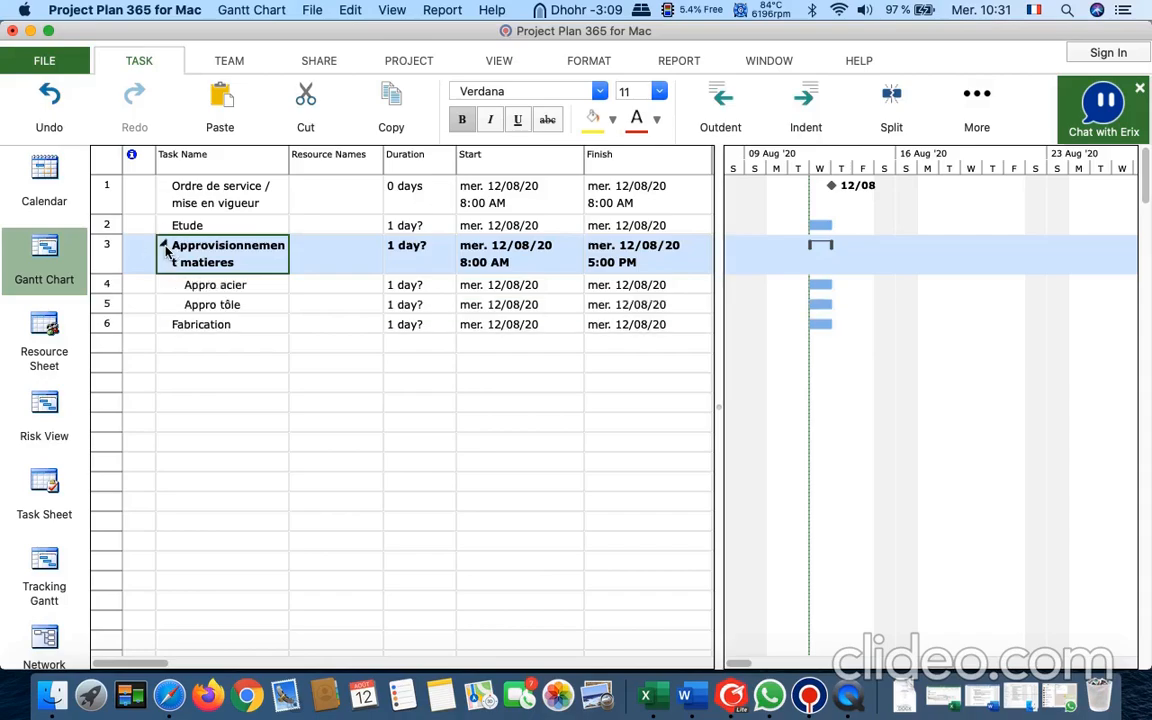
click(219, 383)
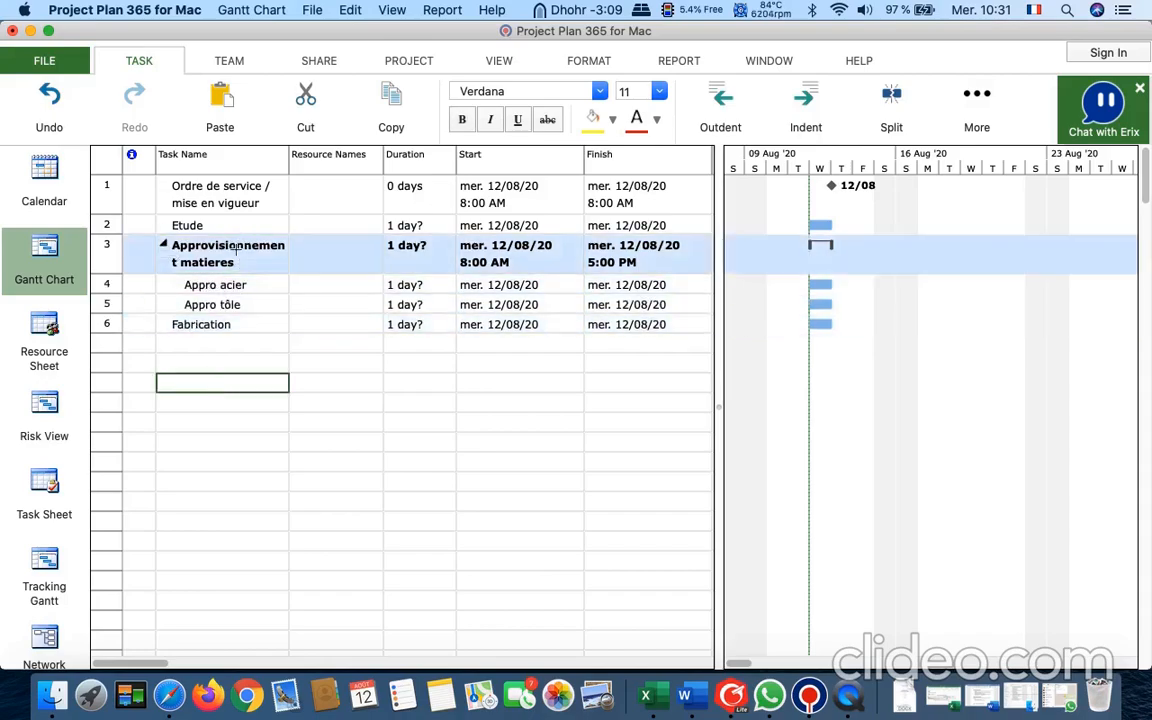
Add a task named "Transport/livraison" in the row below Fabrication.
click(244, 342)
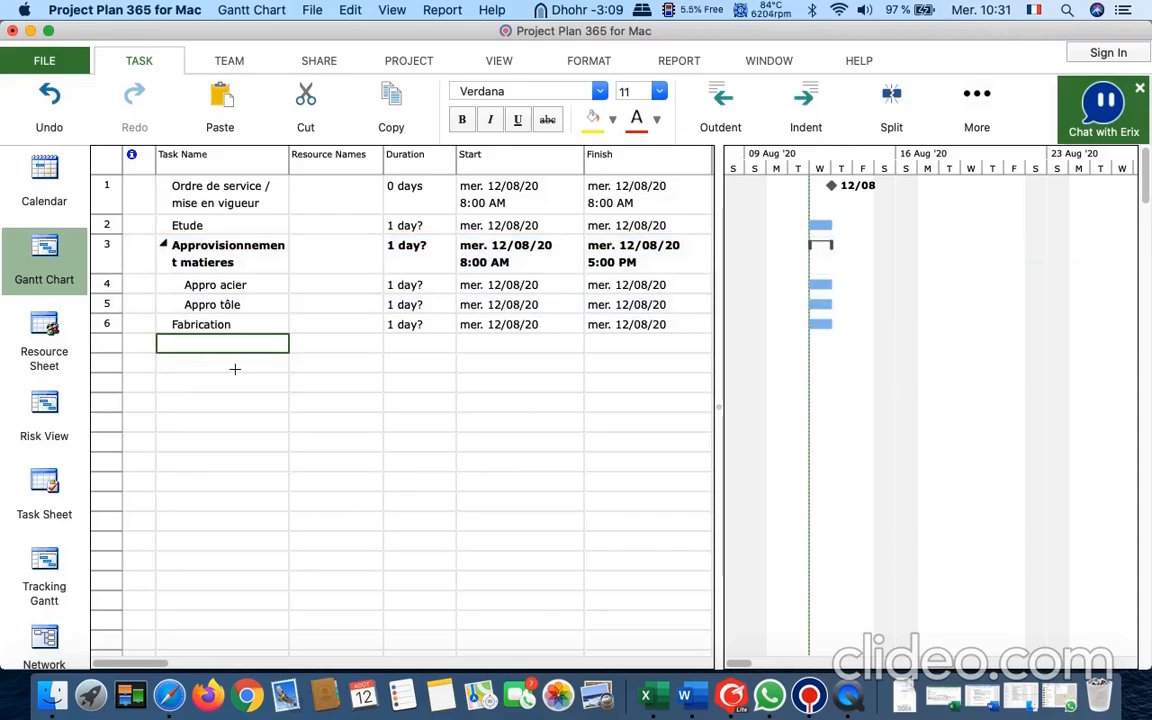
click(301, 440)
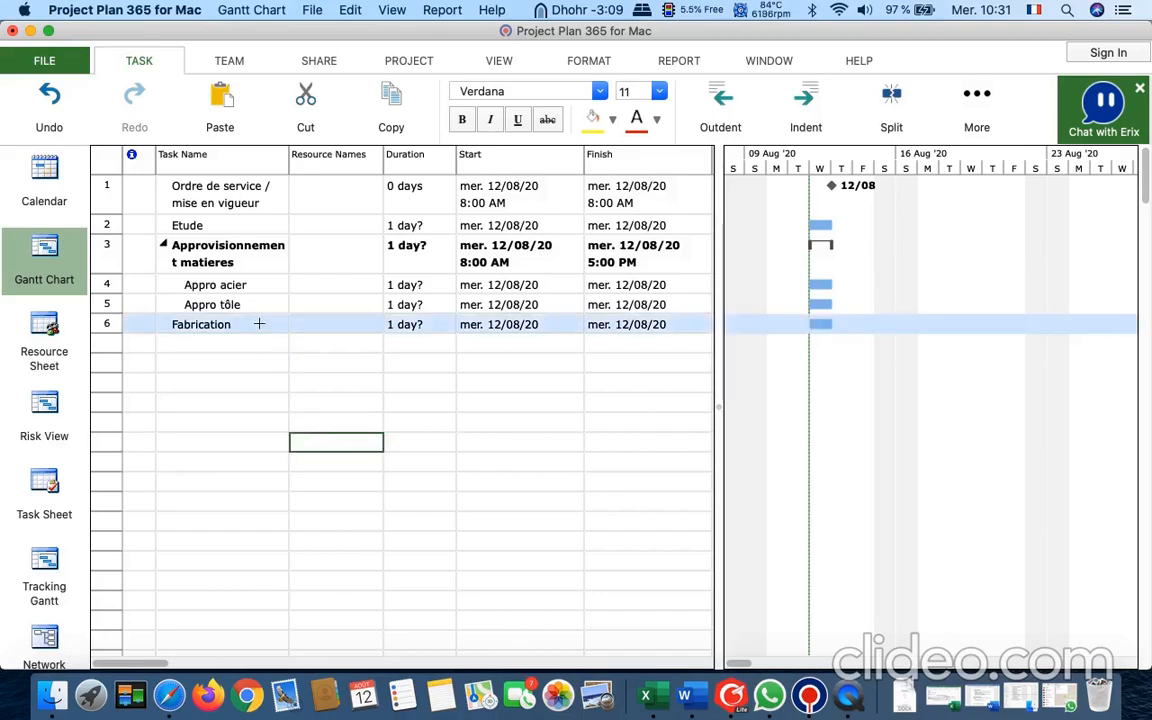
key(XF86AudioRaiseVolume)
click(228, 343)
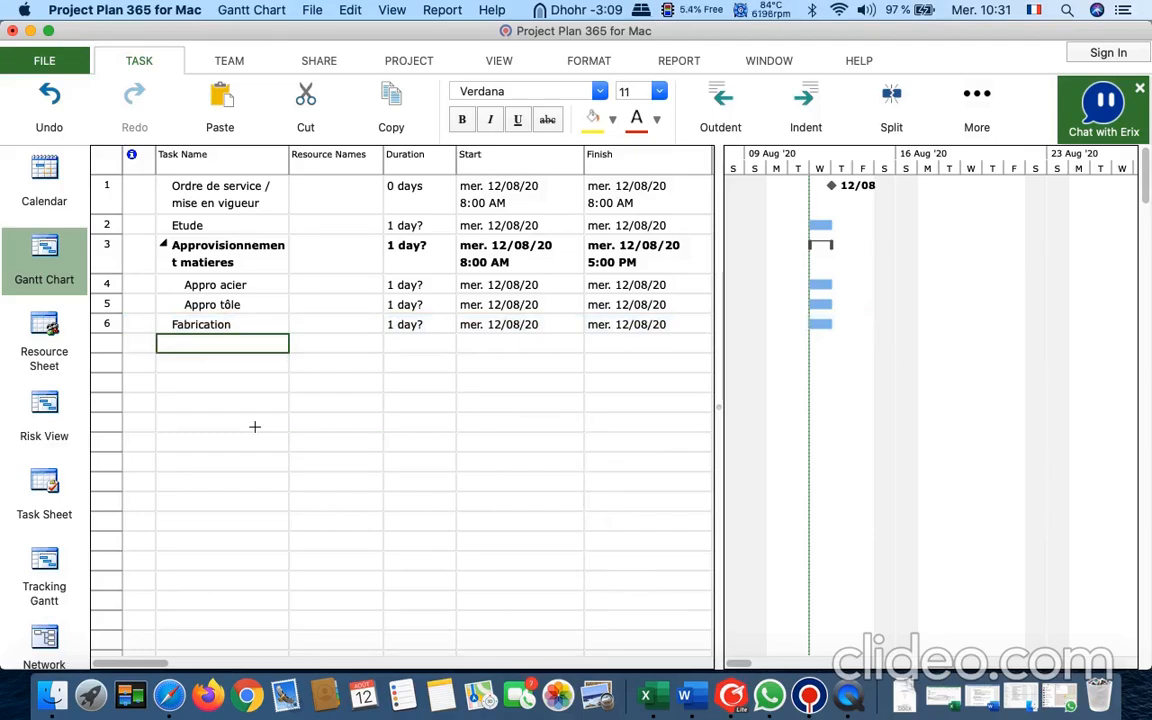
text(Transport)
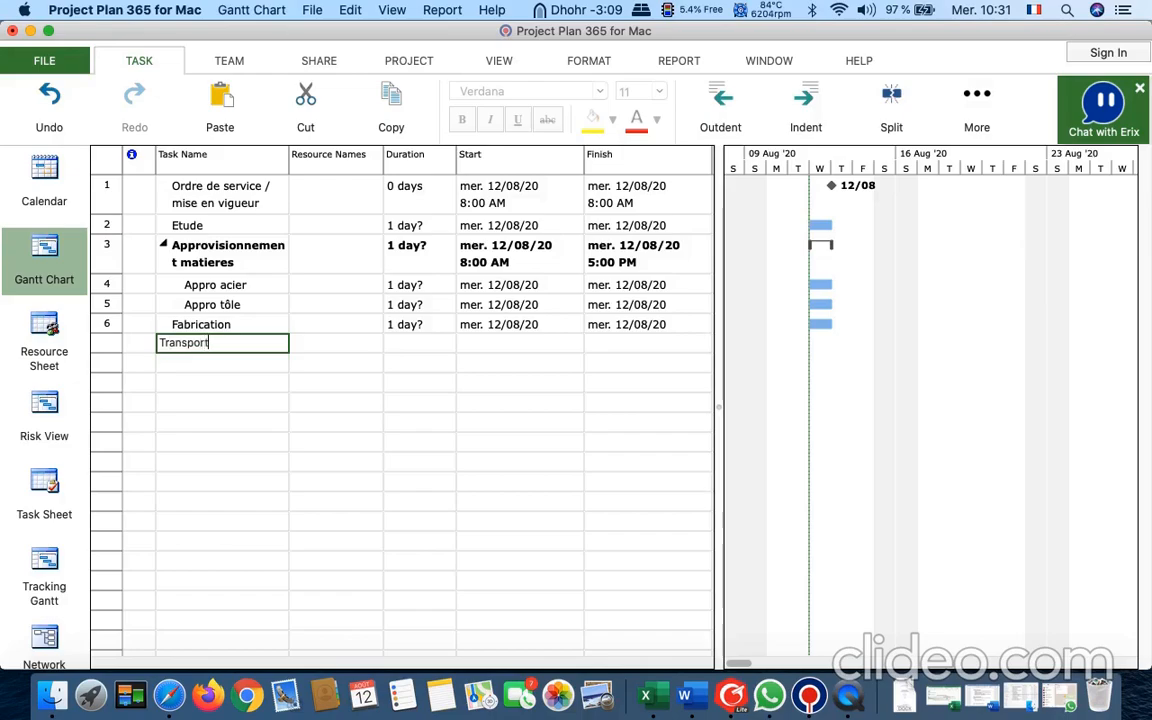
text(/livraison)
key(Return)
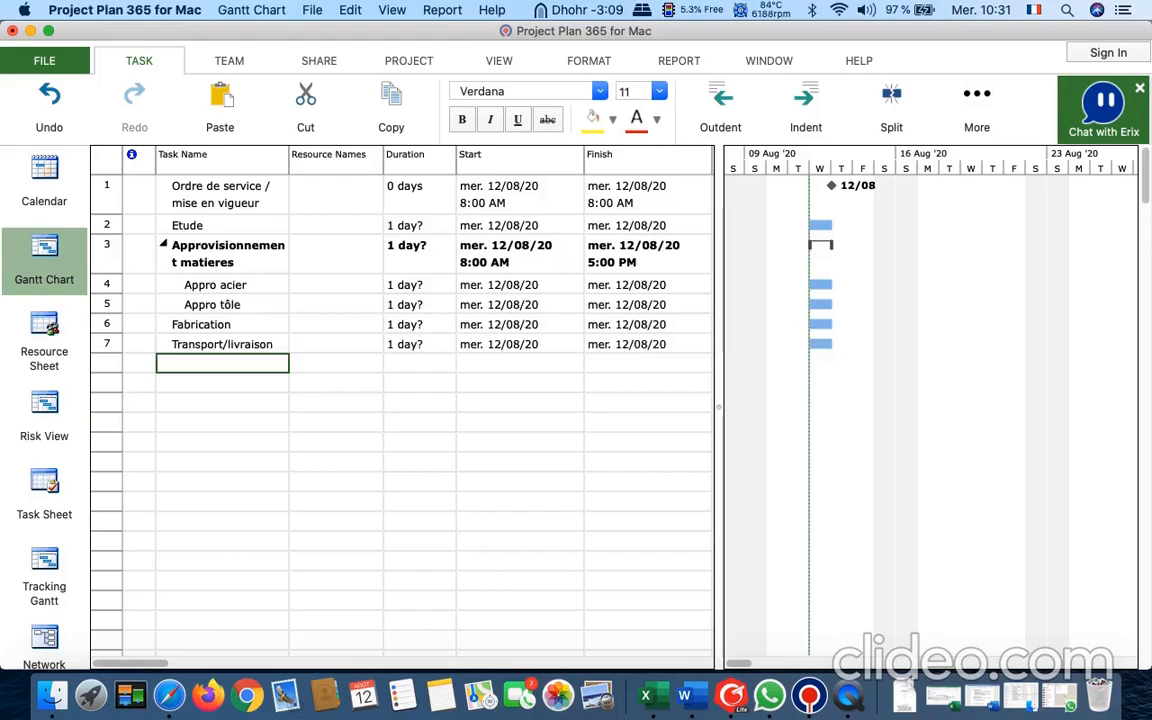
Add a task named "Montage et pose" below Transport/livraison and dismiss the incoming message notifications.
text(Montage et pose)
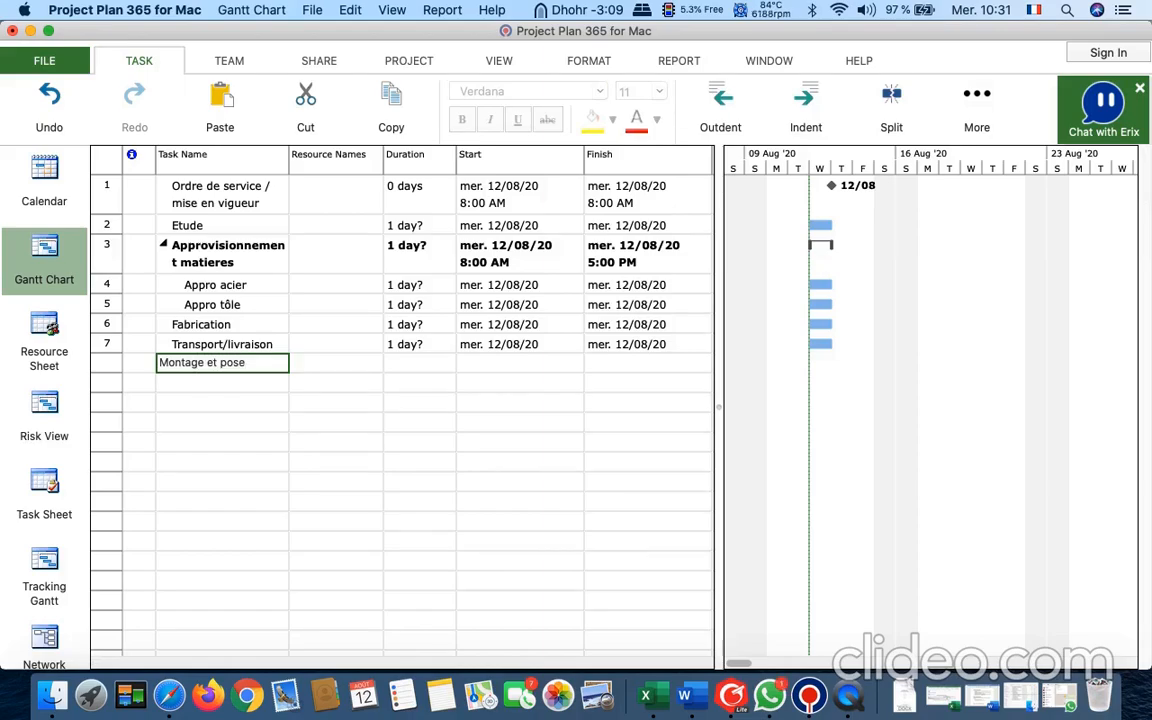
key(Return)
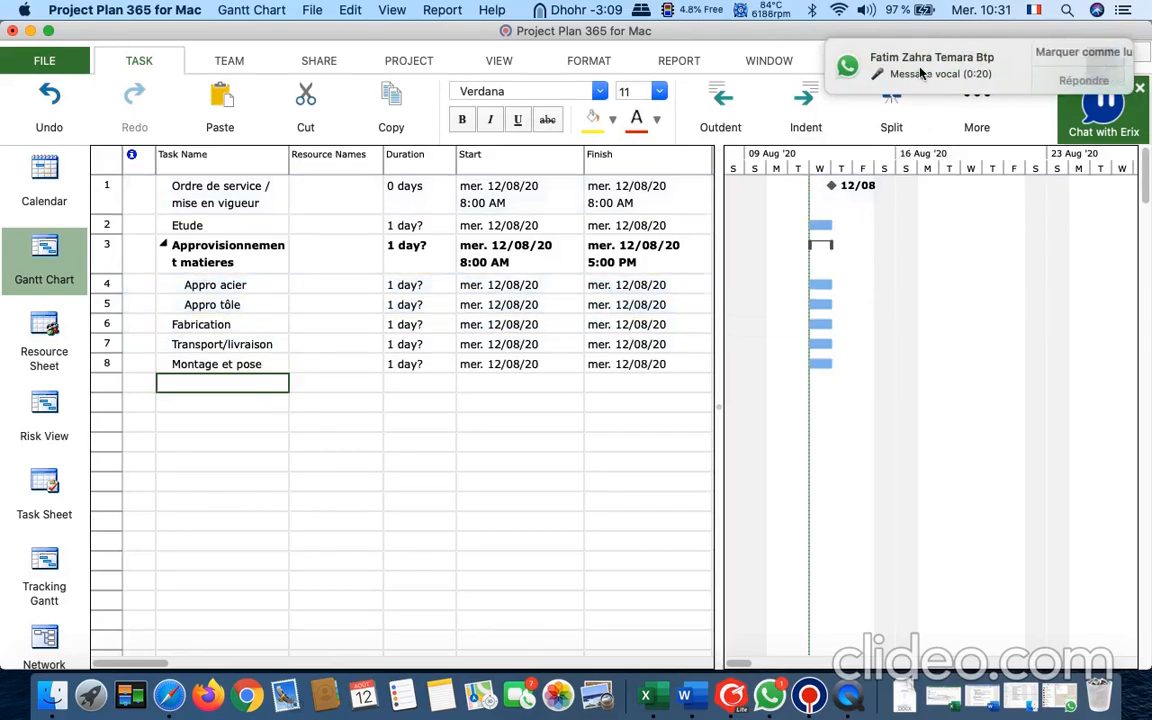
click(1085, 48)
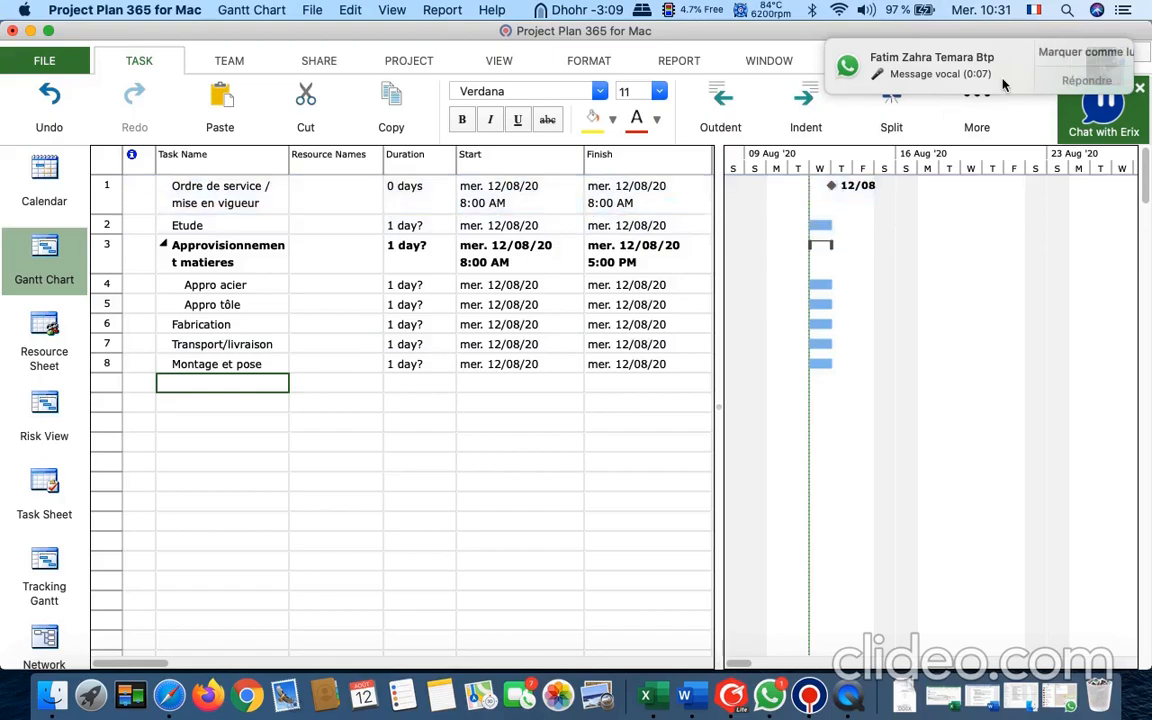
click(1085, 48)
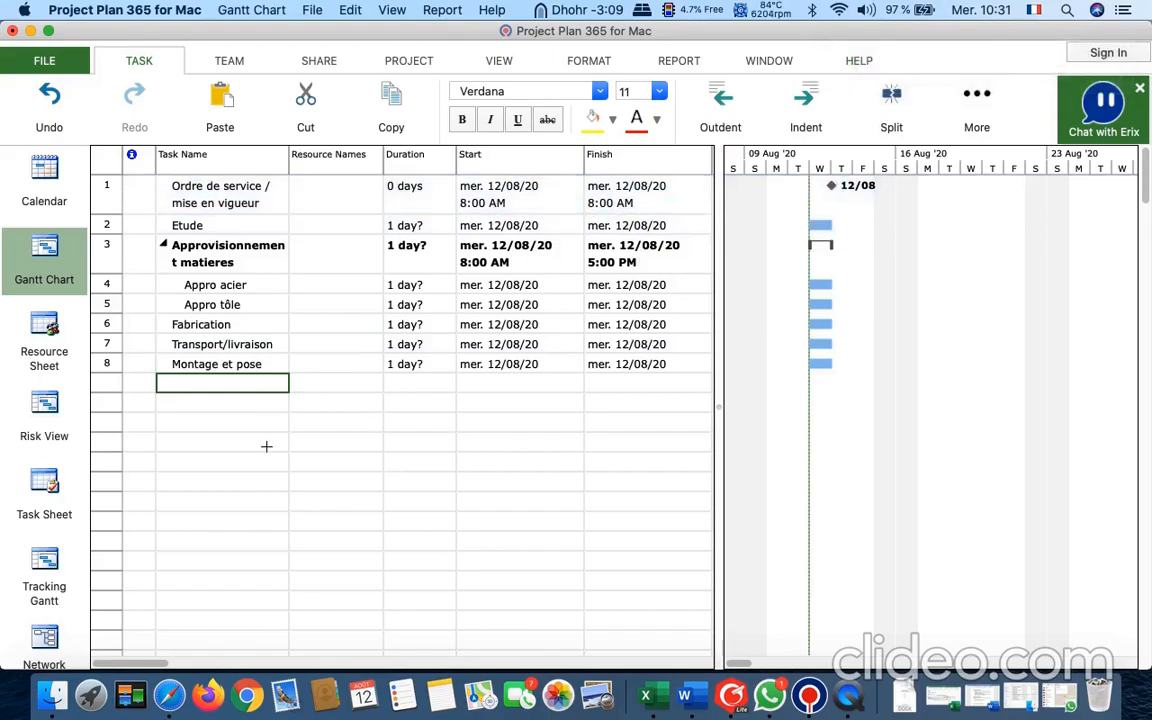
Add a task named "Charpente" in the row below Montage et pose.
text(Montag)
key(BackSpace)
key(BackSpace)
key(BackSpace)
key(BackSpace)
key(BackSpace)
key(BackSpace)
text(Charpen)
key(Return)
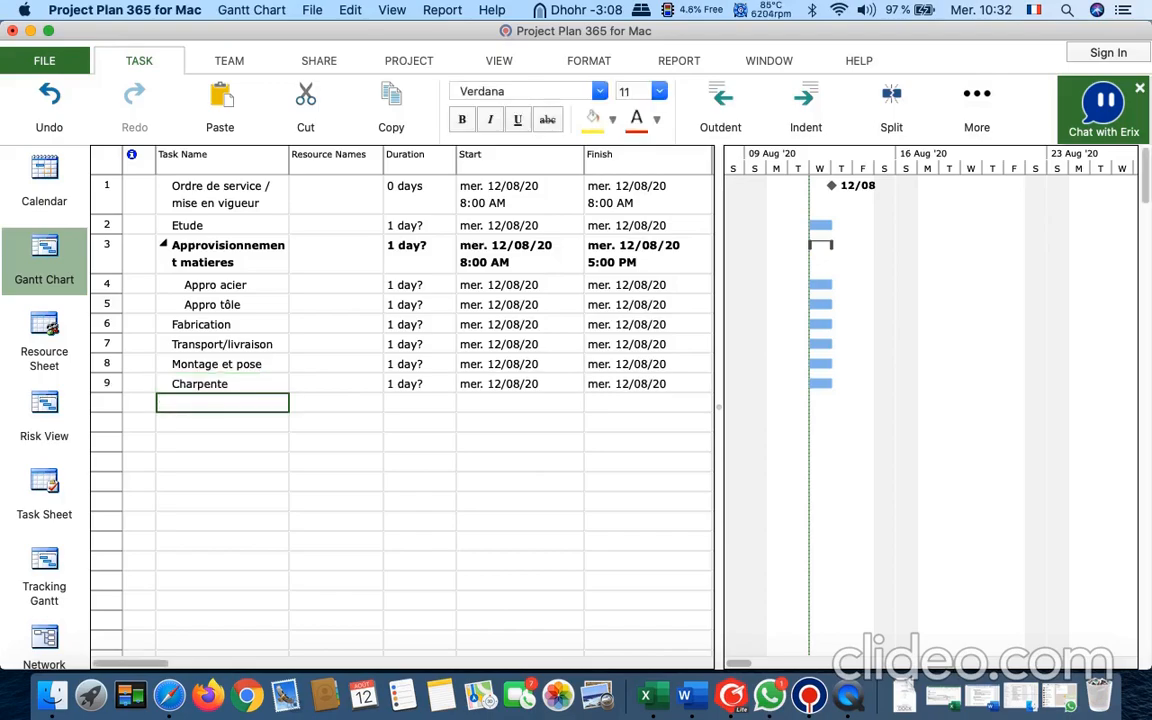
Add a task named "Couverture" in the row below Charpente.
text(Ba)
key(BackSpace)
key(BackSpace)
key(BackSpace)
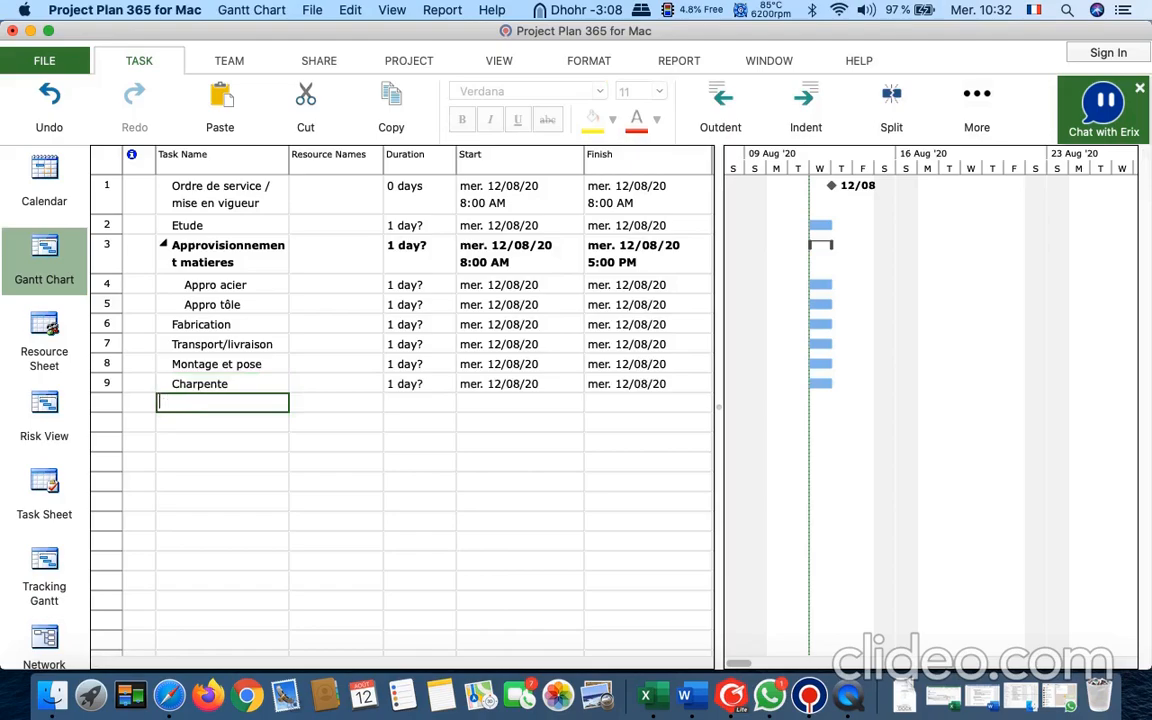
text(Cpouv)
text(ou)
text(vertyr)
key(BackSpace)
key(BackSpace)
text(ure)
key(Return)
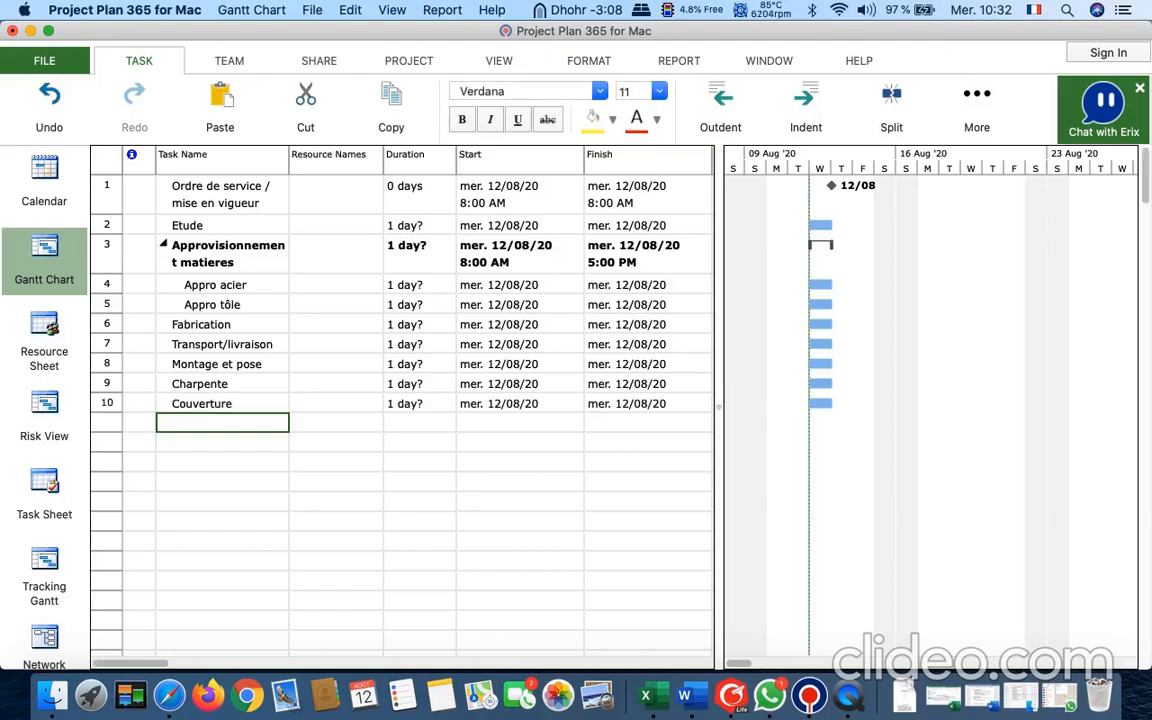
Add a task named "Bardage" in the row below Couverture.
text(Ba)
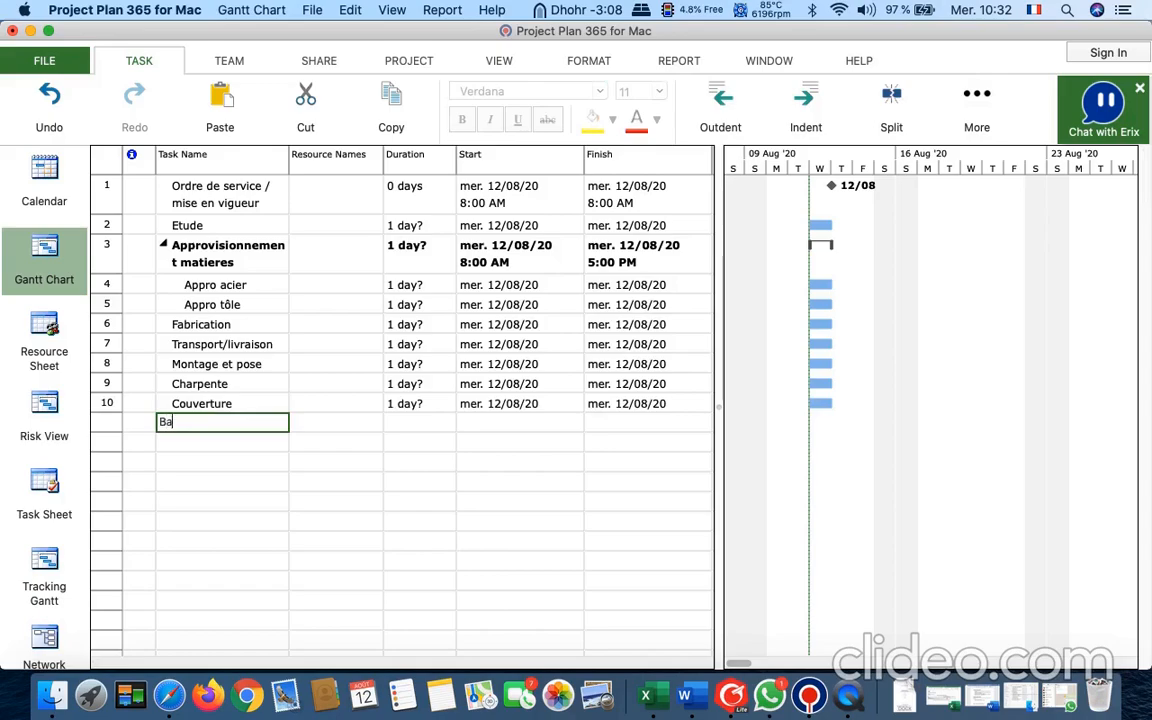
text(rdage)
key(Return)
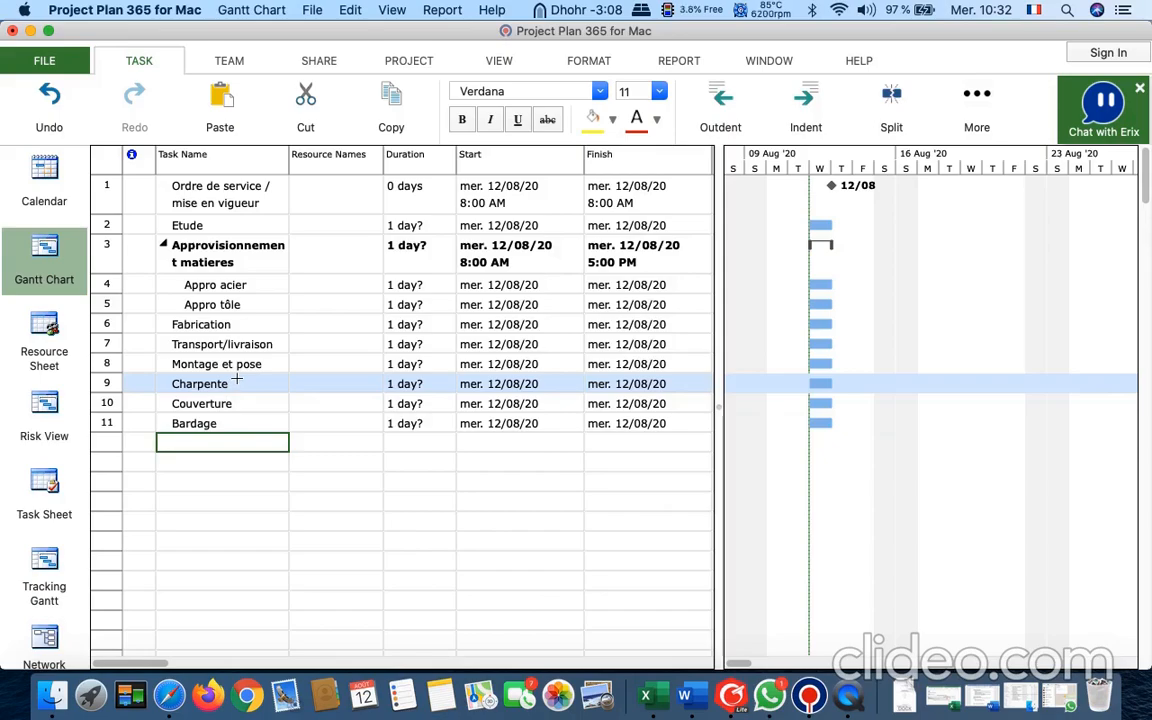
Indent Charpente, Couverture and Bardage together as subtasks of Montage et pose.
click(108, 383)
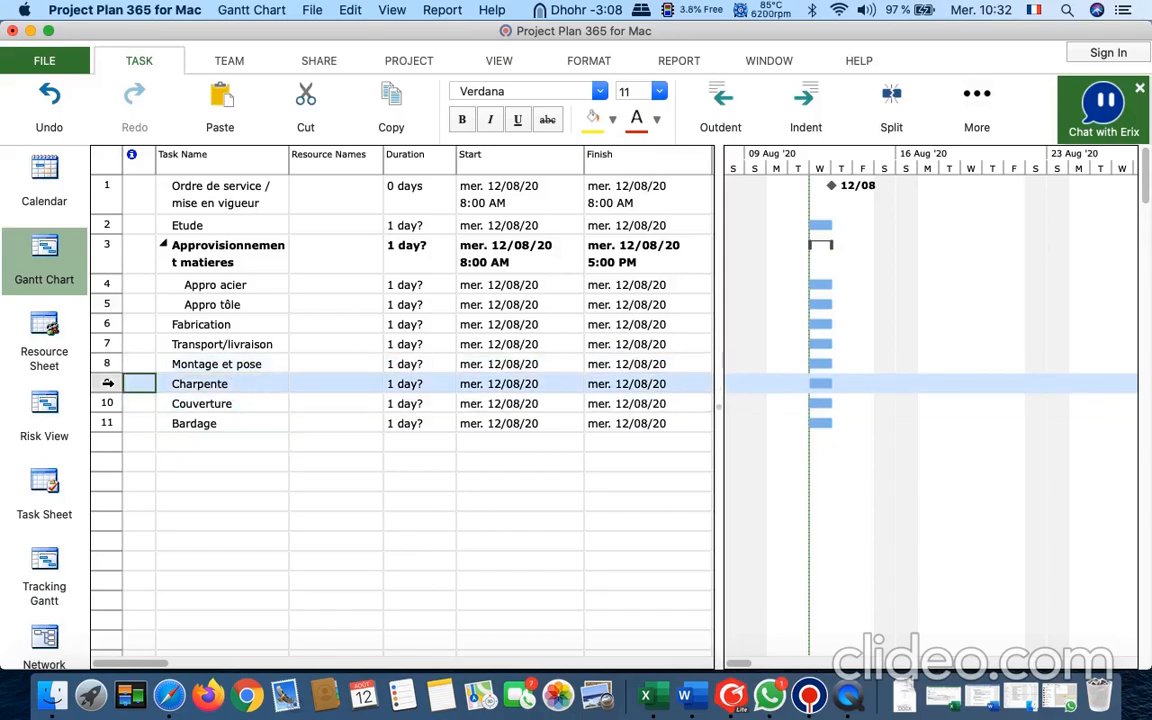
key(shift+Down)
key(shift+Down)
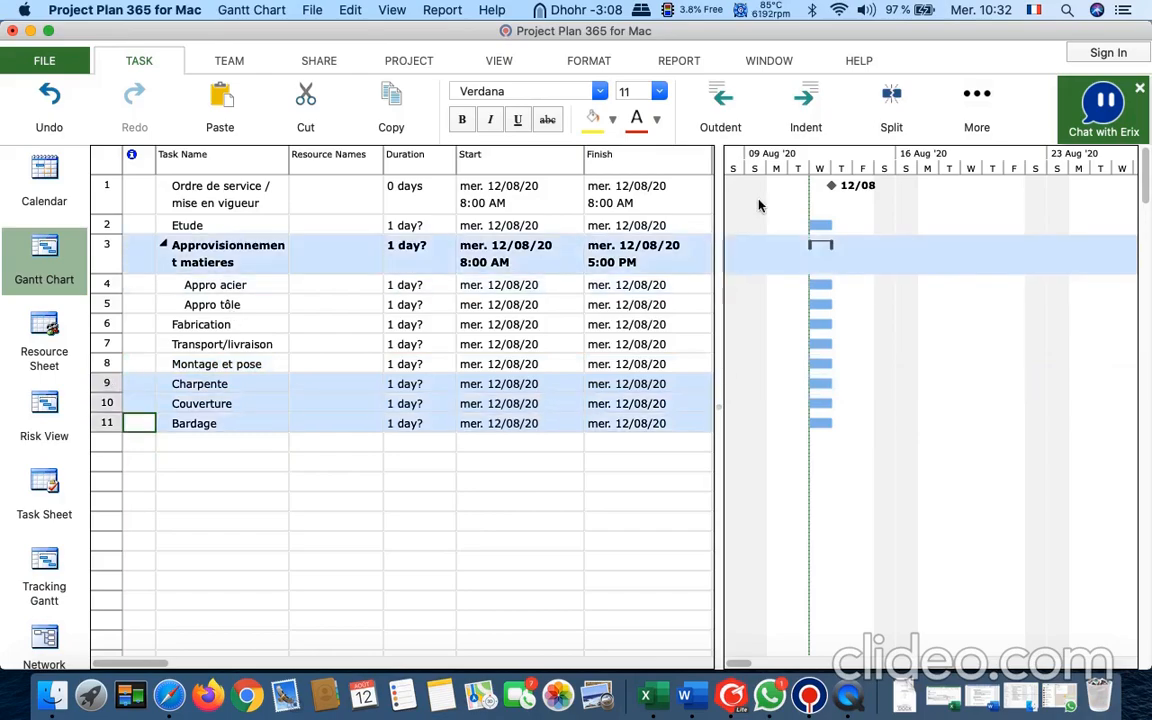
click(807, 106)
click(256, 474)
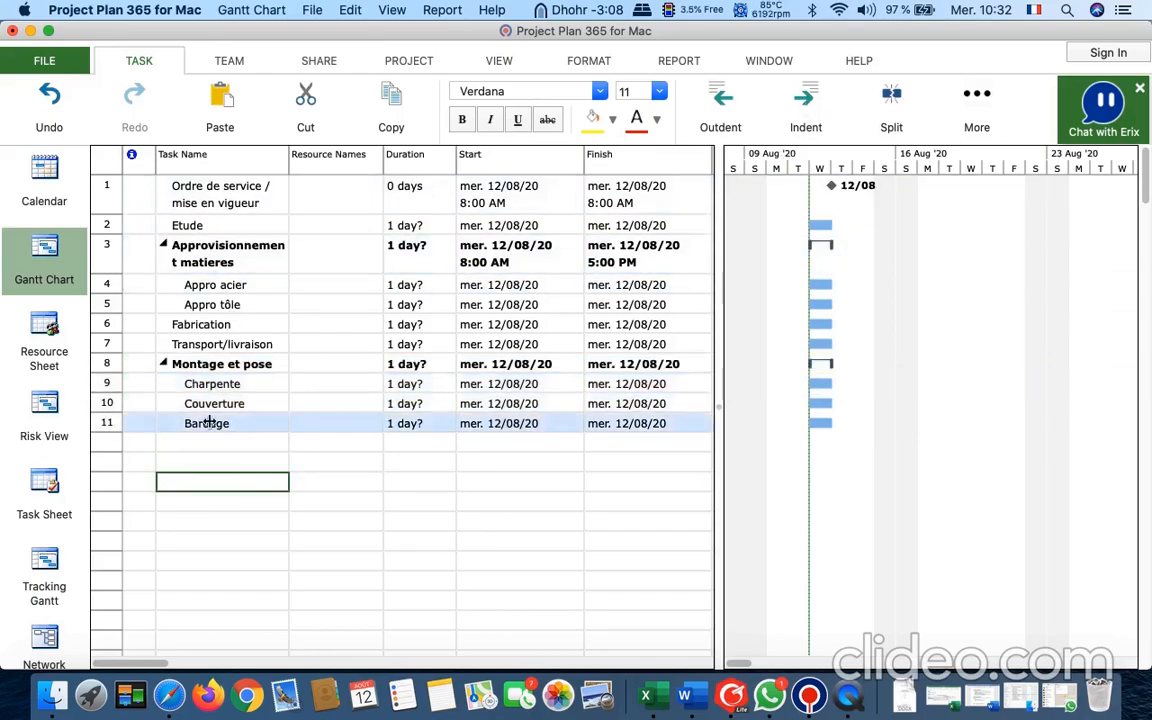
Collapse and re-expand the Montage et pose group to check its subtasks.
click(163, 364)
click(163, 364)
click(242, 484)
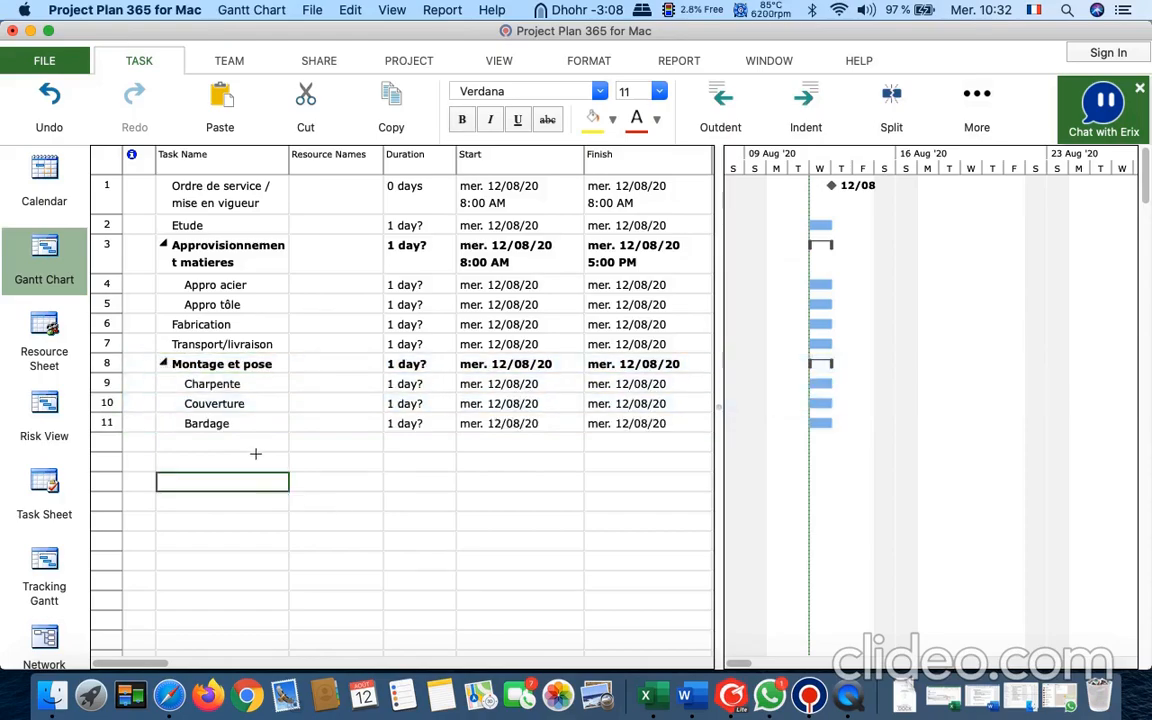
Add a subtask named "Traitement ; solins, coiffes" below Bardage within Montage et pose.
click(246, 441)
text(F)
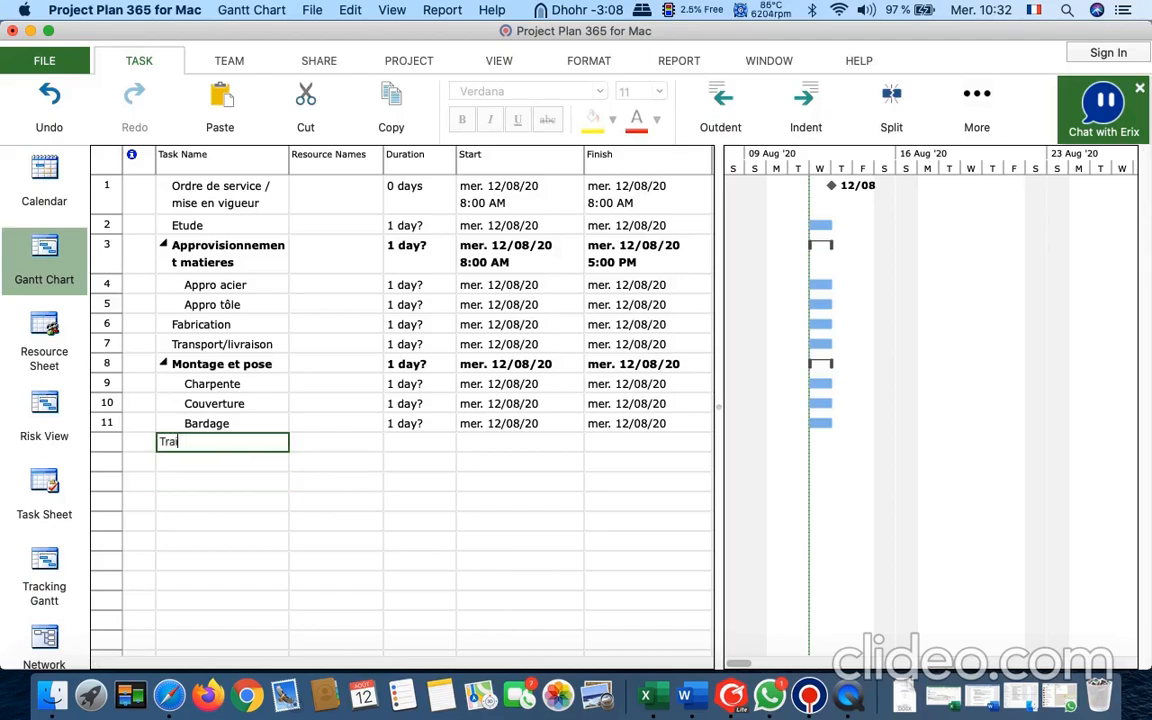
text(raitement)
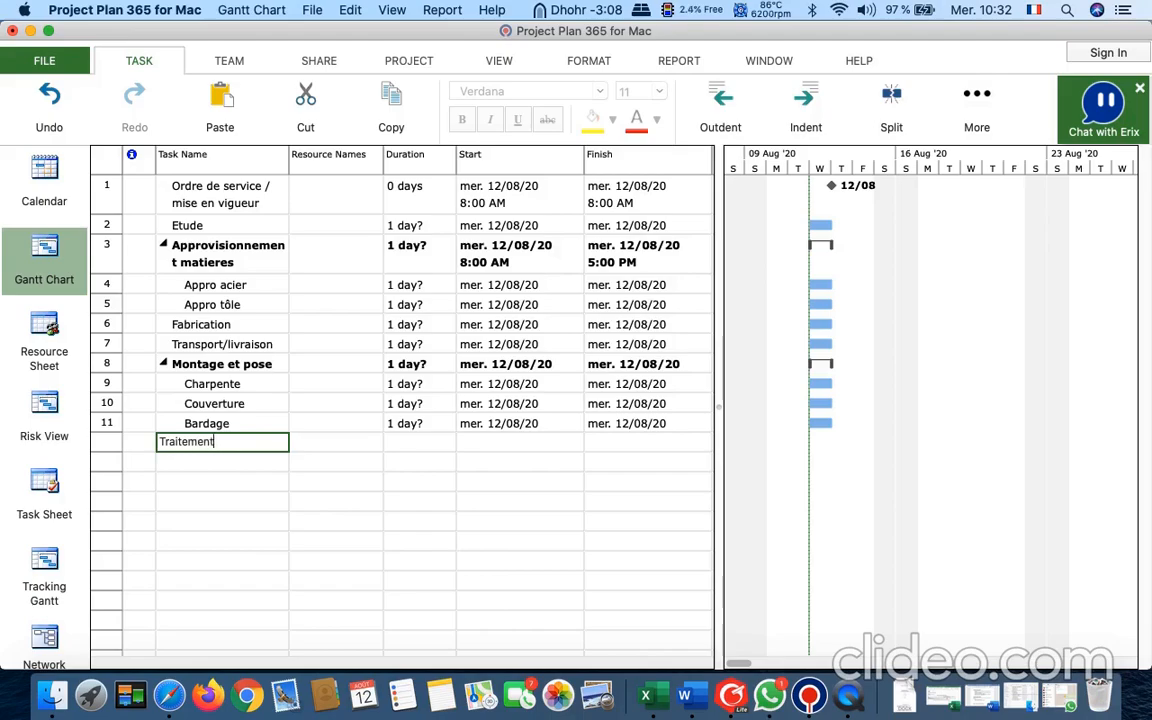
text( ; solins, v)
key(BackSpace)
text(coiffes)
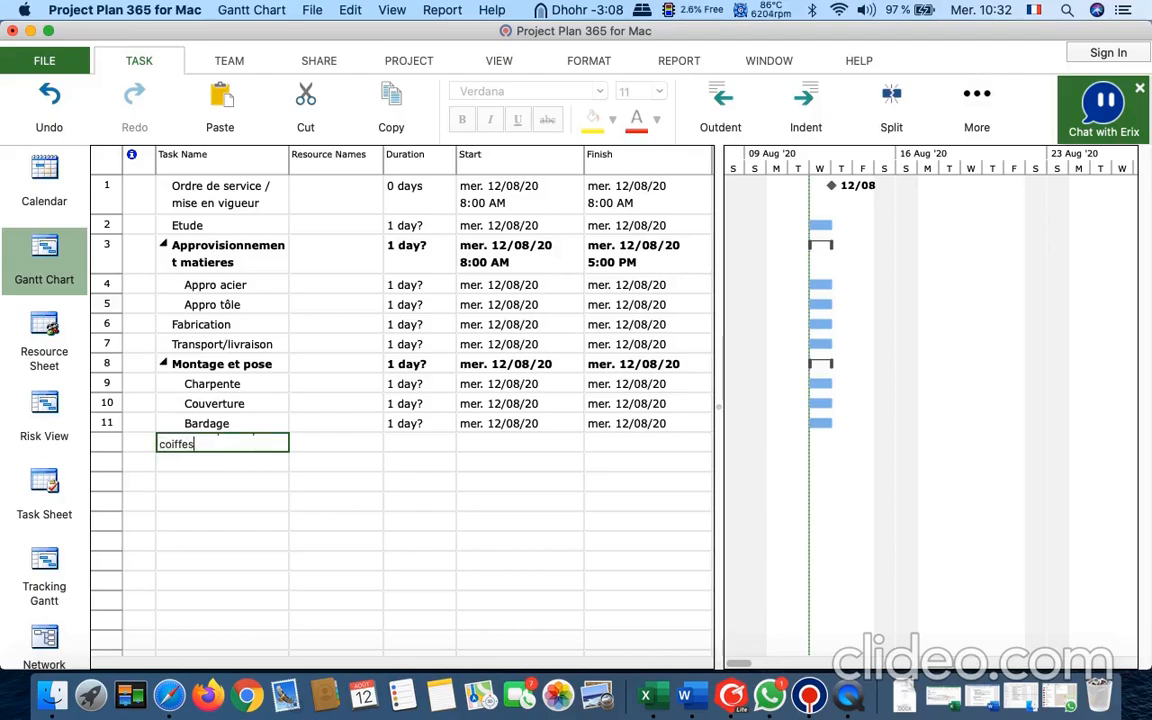
key(Return)
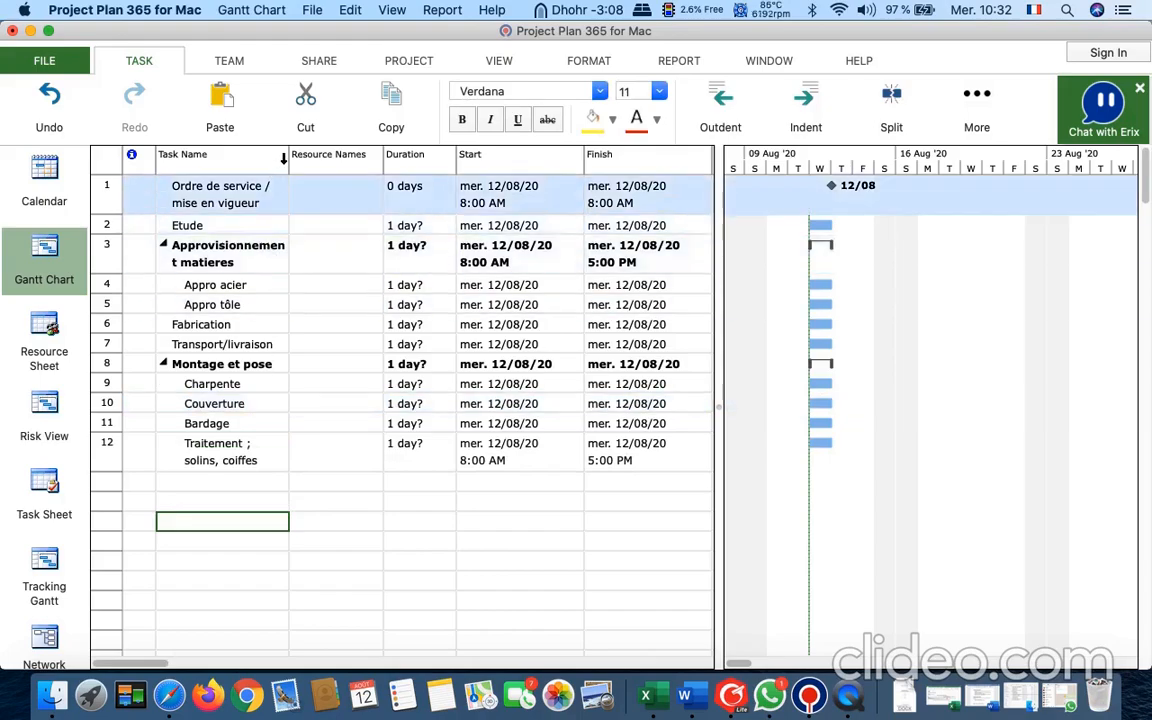
Collapse and re-expand the Montage et pose group to review its four subtasks.
click(236, 460)
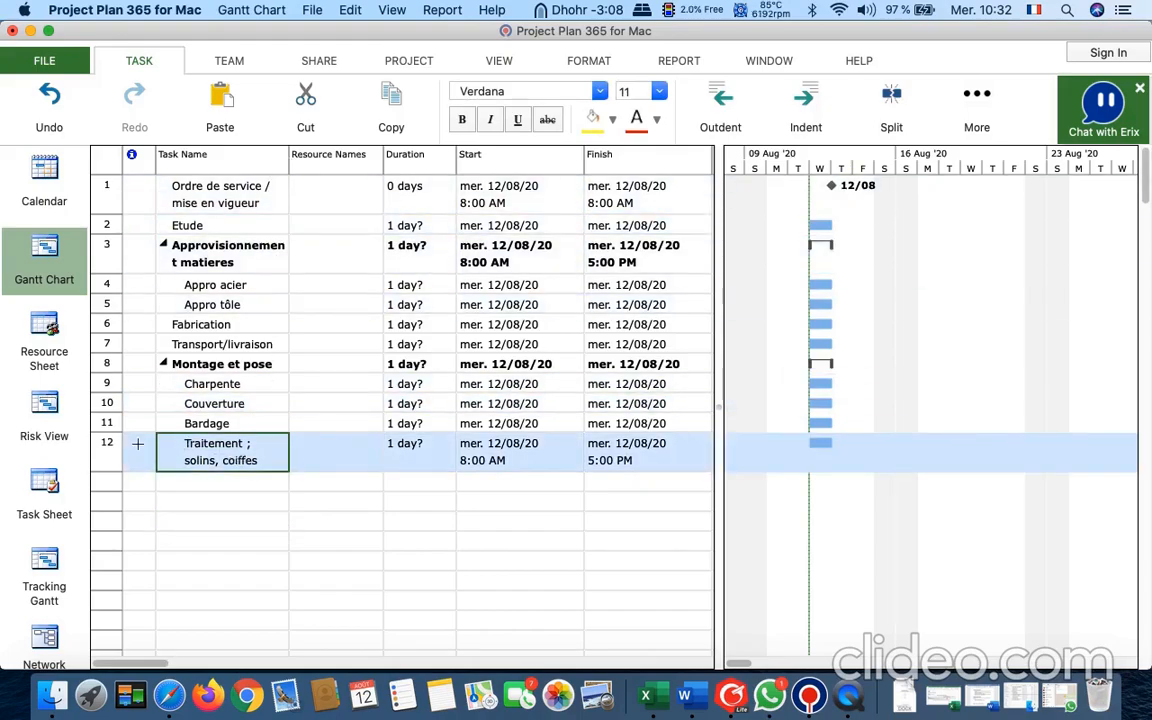
click(138, 443)
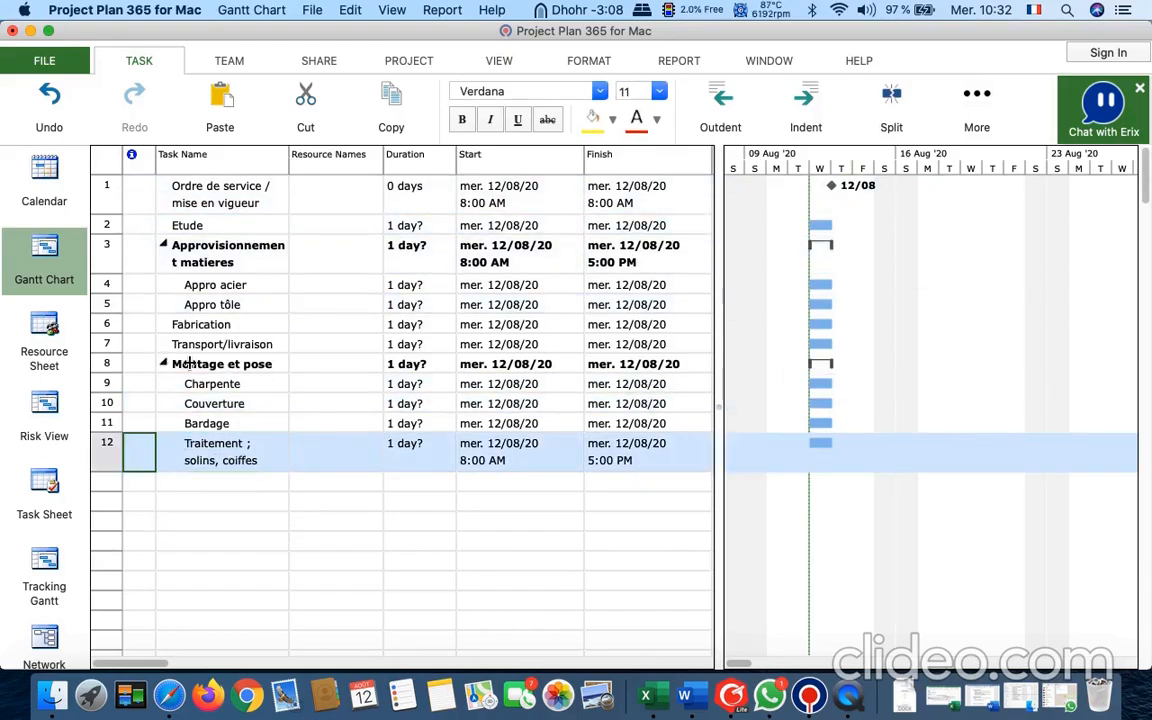
click(228, 558)
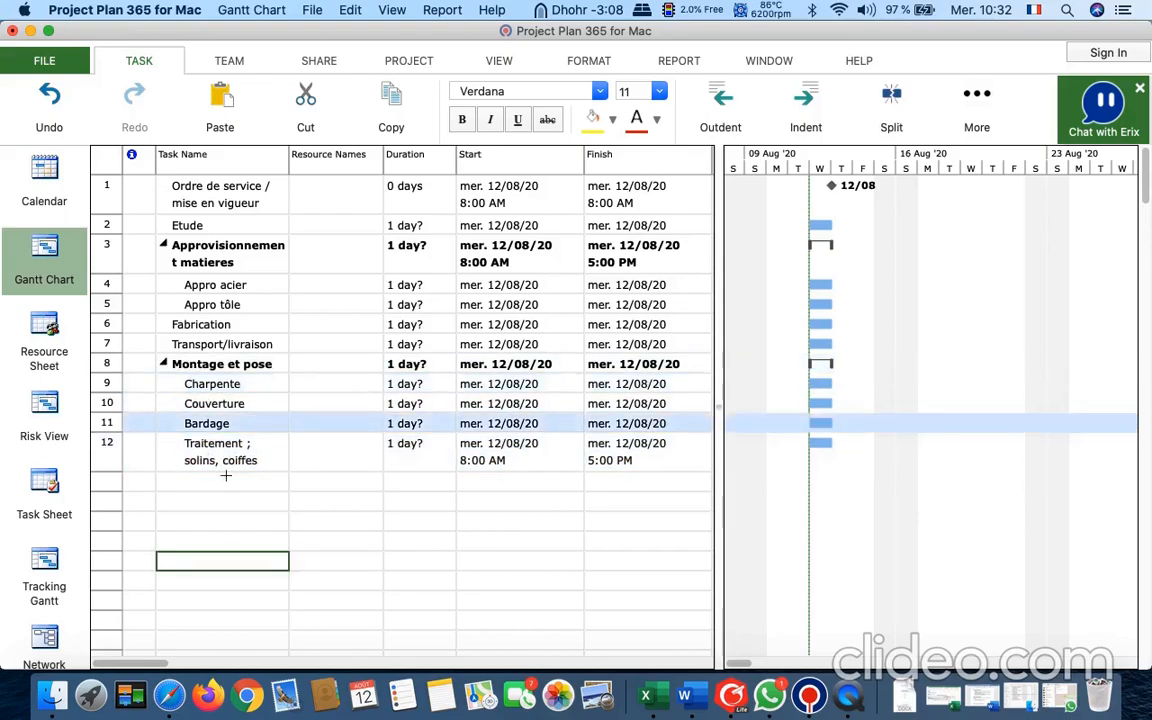
click(163, 366)
click(163, 366)
click(253, 530)
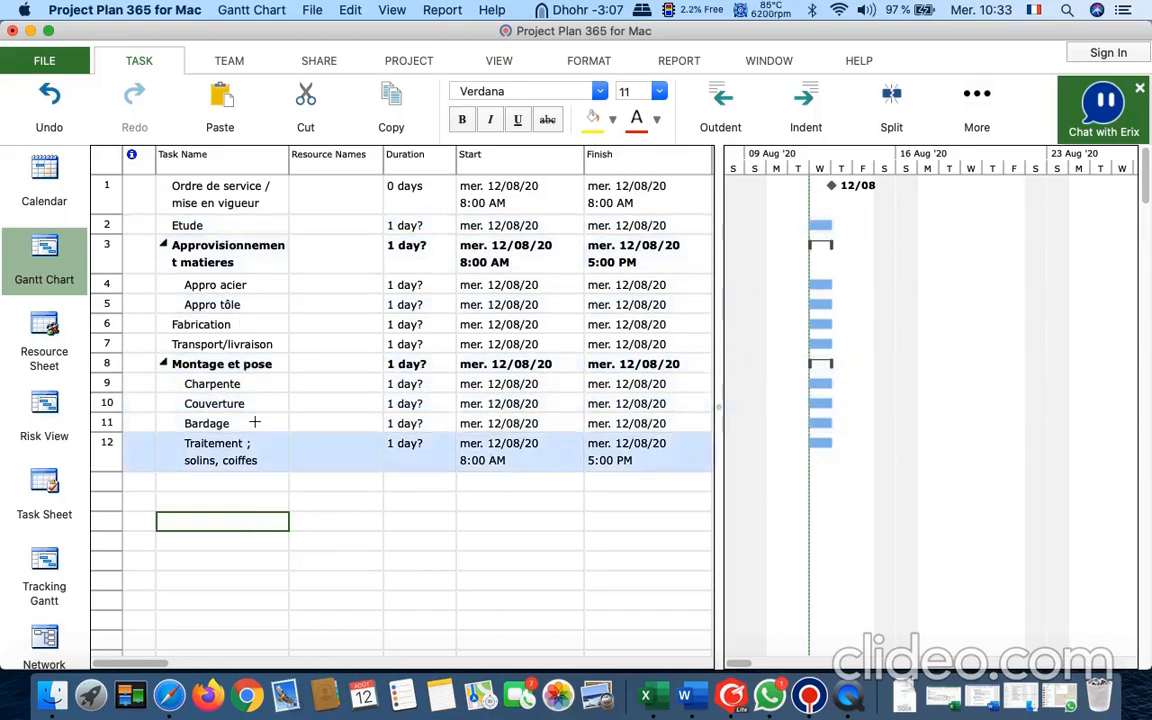
Fit the Task Name column to its longest entry and narrow the task table so it ends after the Duration column.
double_click(234, 202)
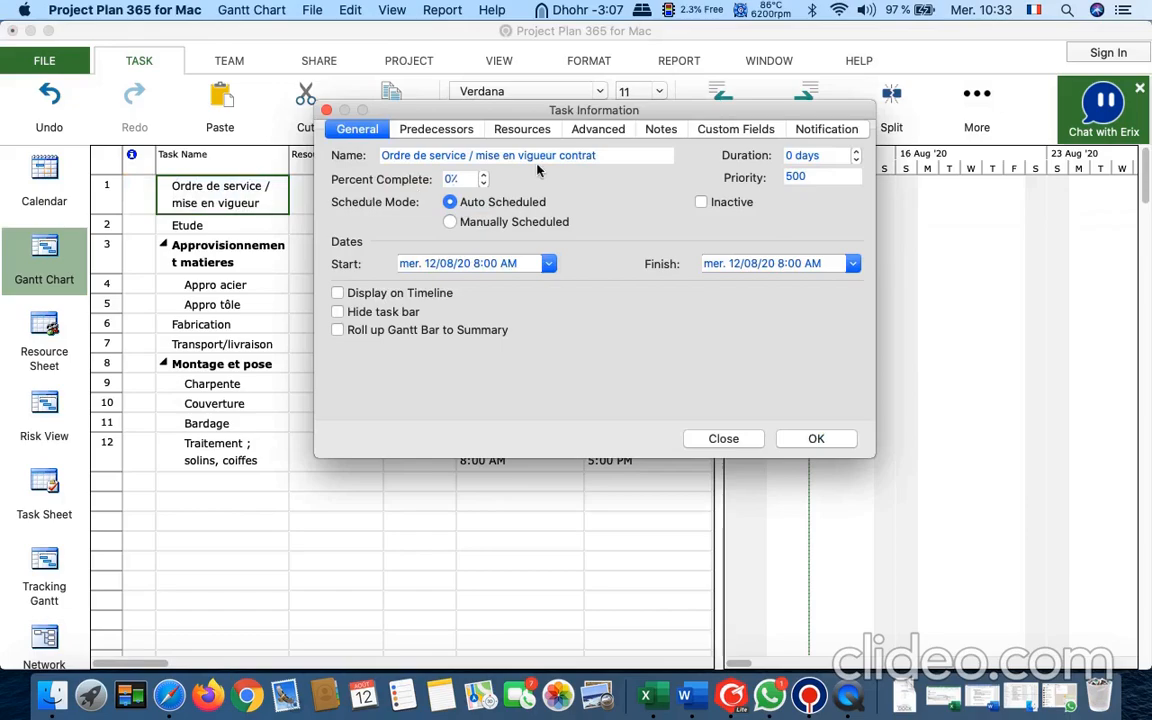
click(787, 437)
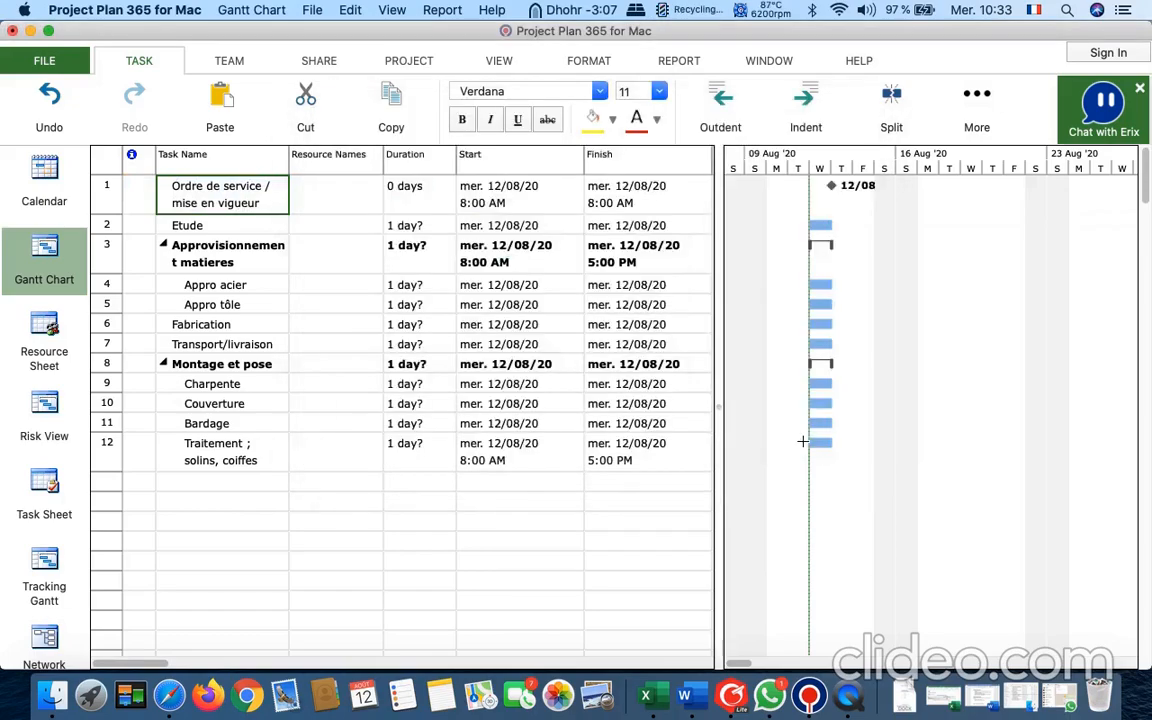
double_click(288, 160)
click(347, 541)
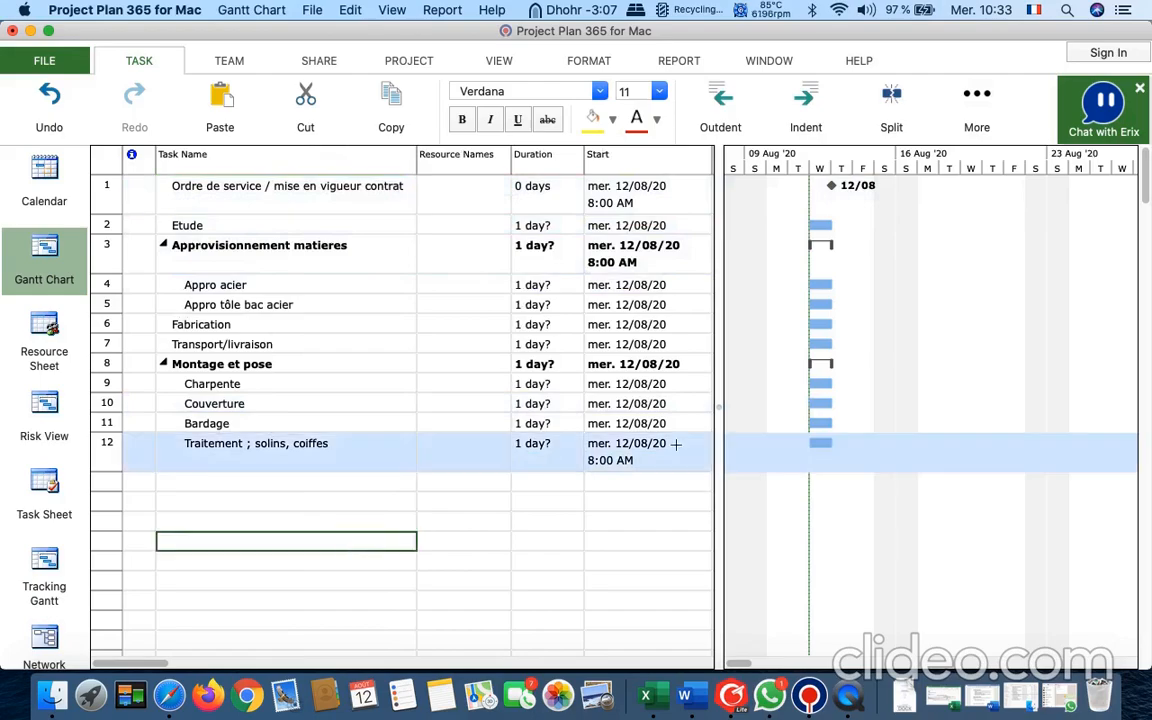
drag(723, 427, 725, 512)
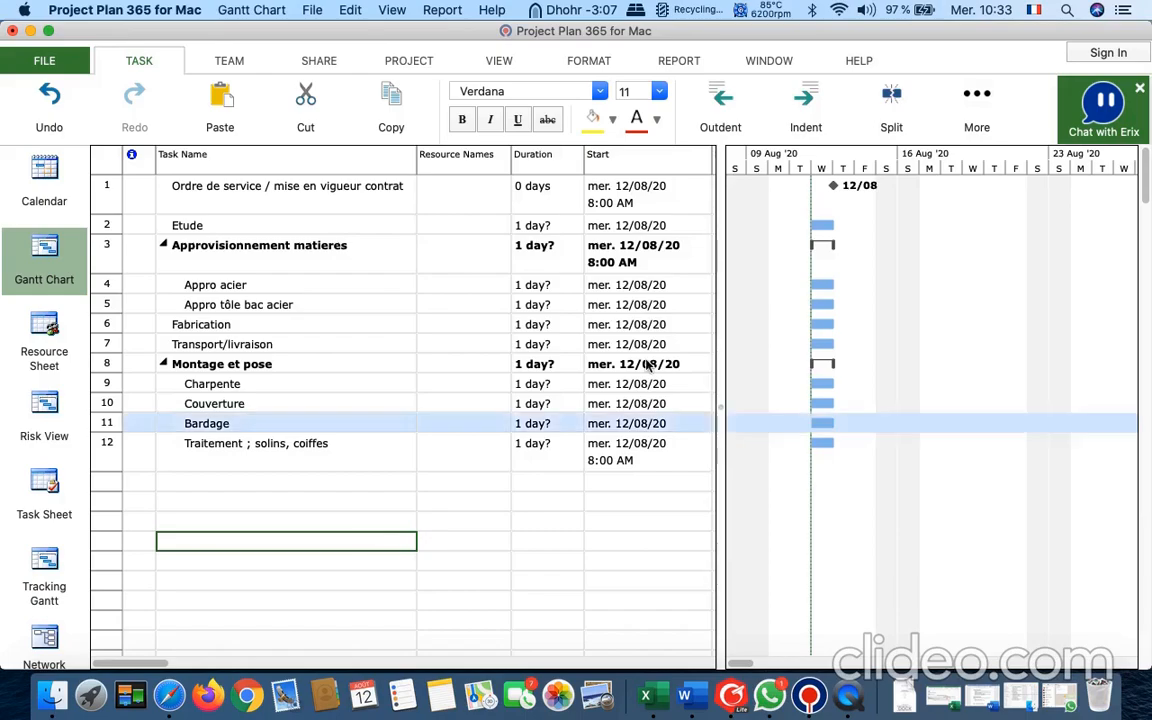
drag(721, 420, 598, 399)
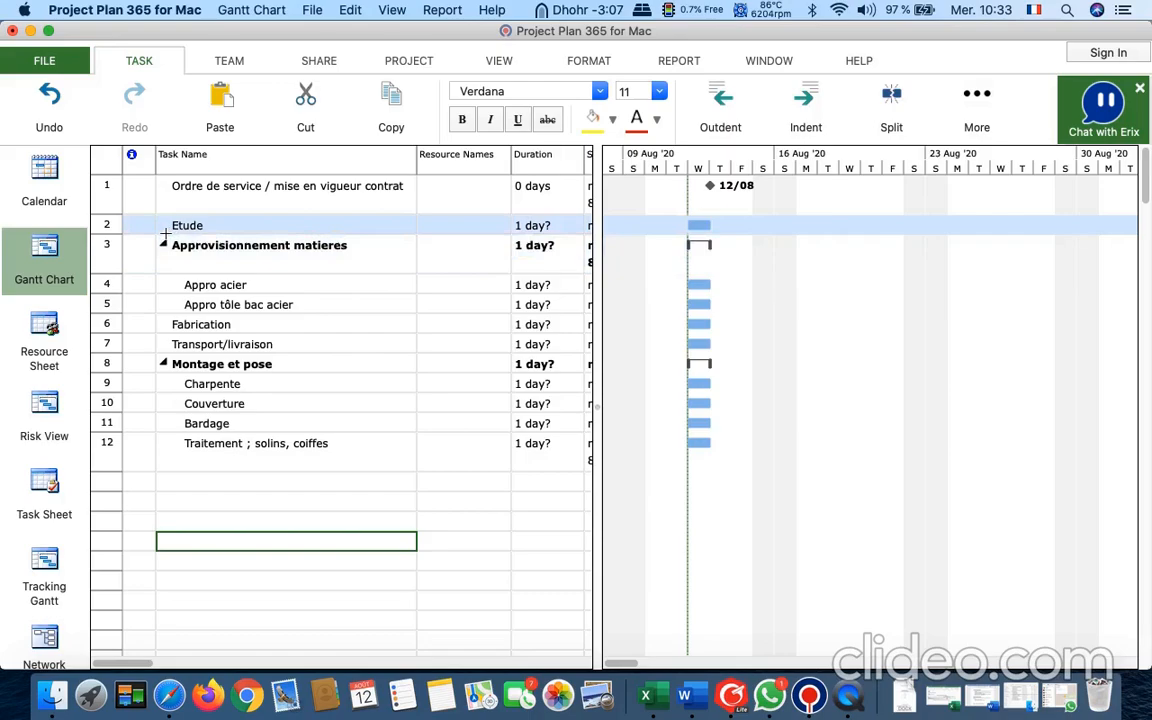
Insert a task named "Approbation des plans par BC" between Etude and Approvisionnement matieres.
click(104, 251)
right_click(104, 251)
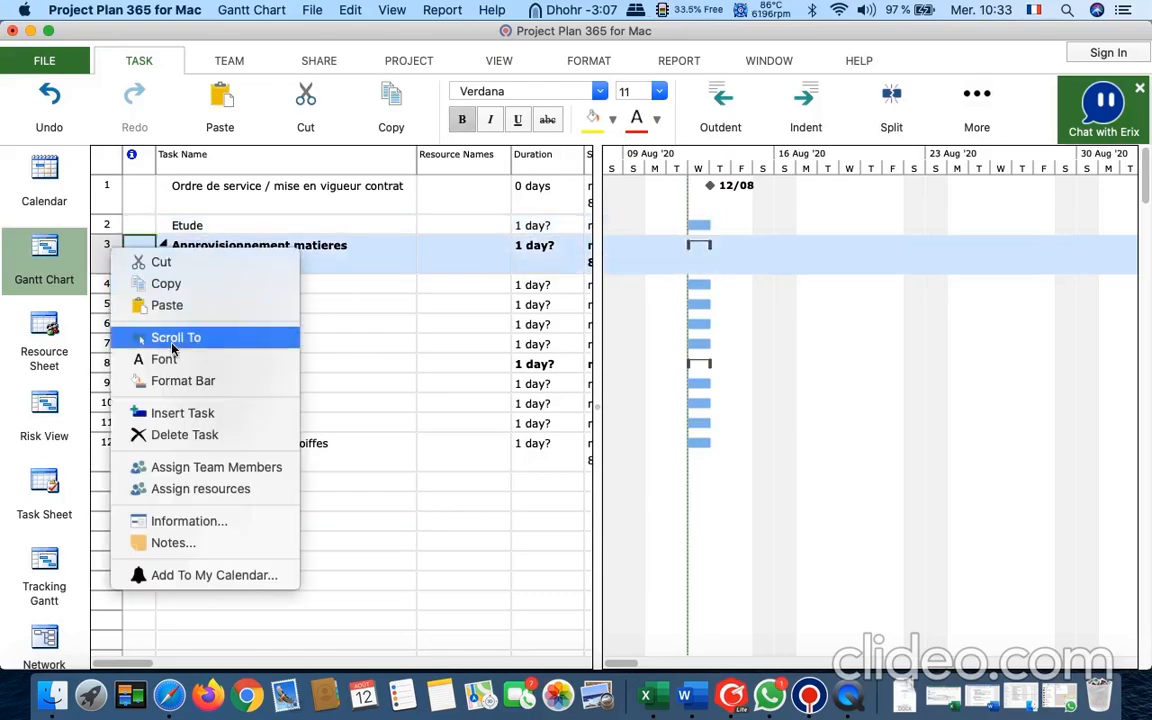
click(182, 412)
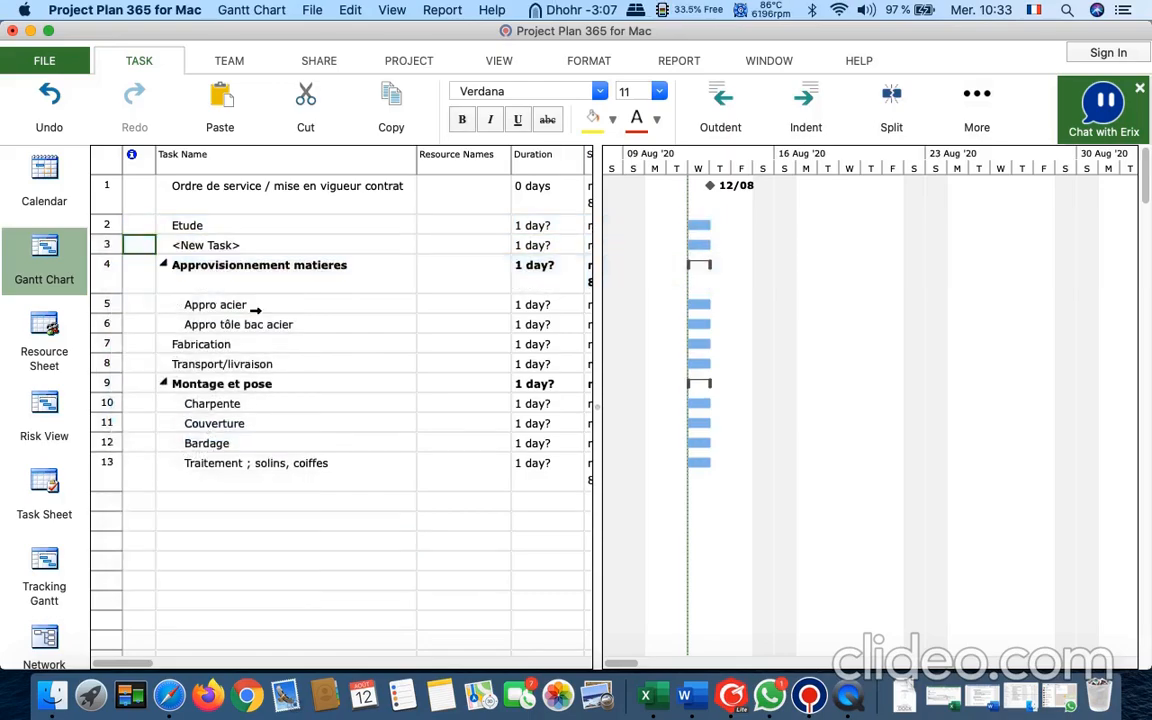
text(Ap)
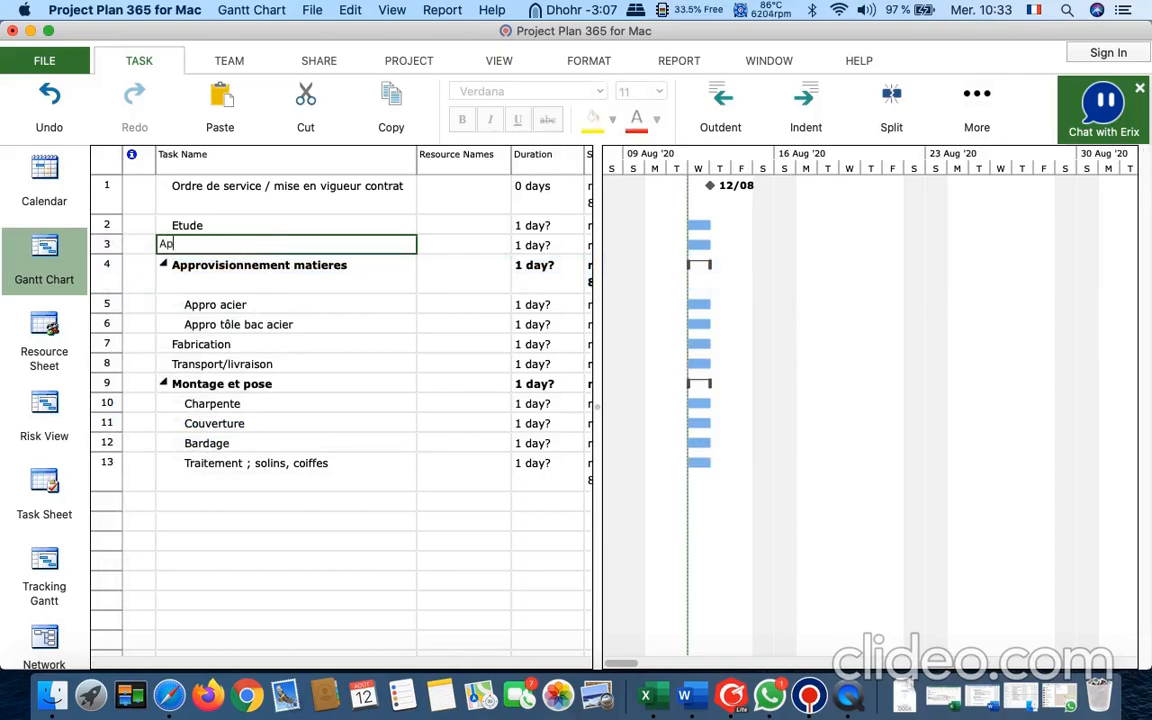
text(probation des plans)
key(Return)
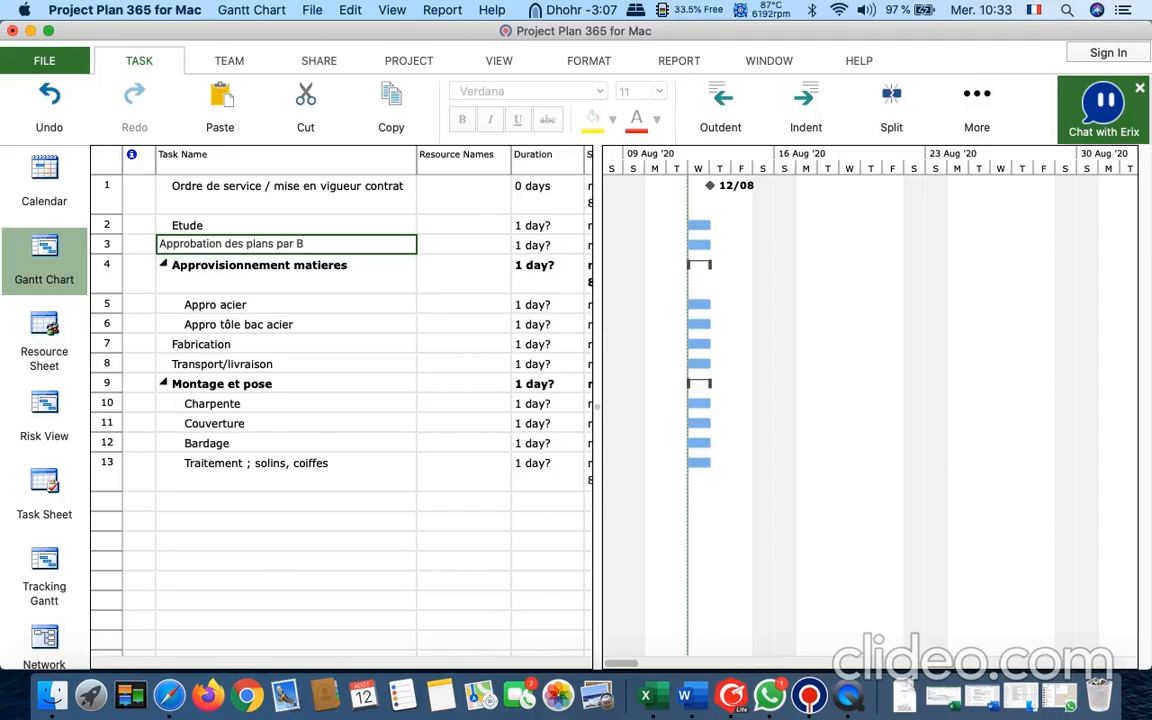
click(303, 543)
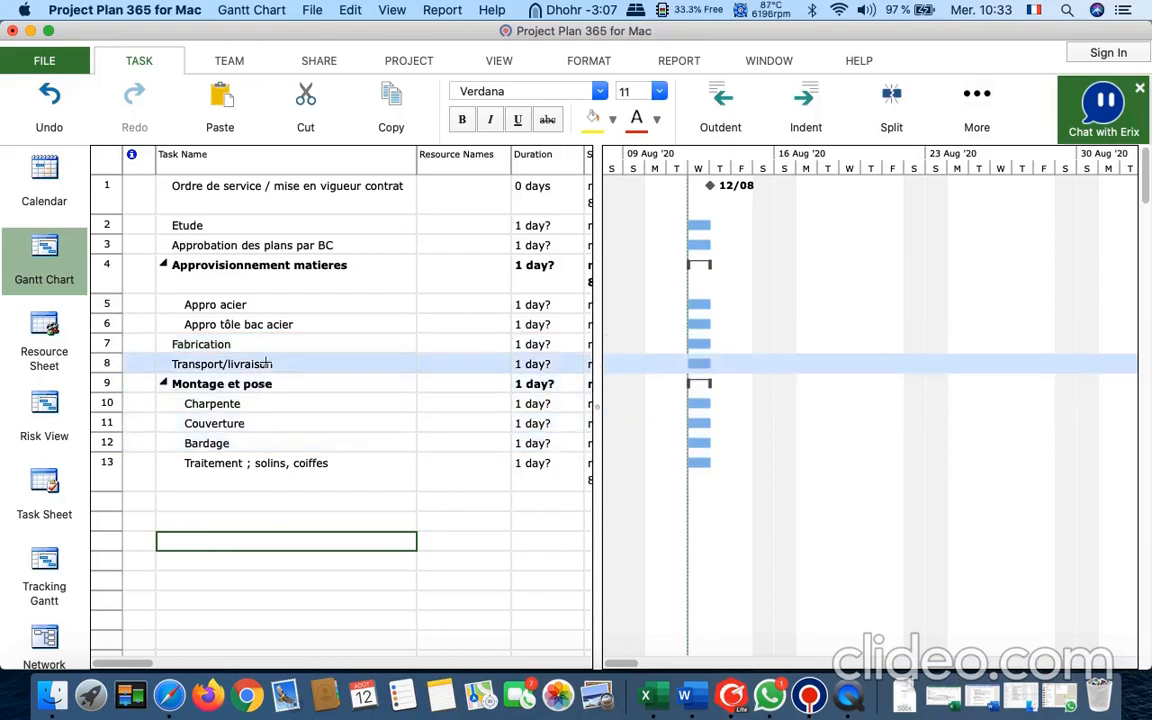
Insert a task named "Peinture / galva" between Fabrication and Transport/livraison.
right_click(100, 366)
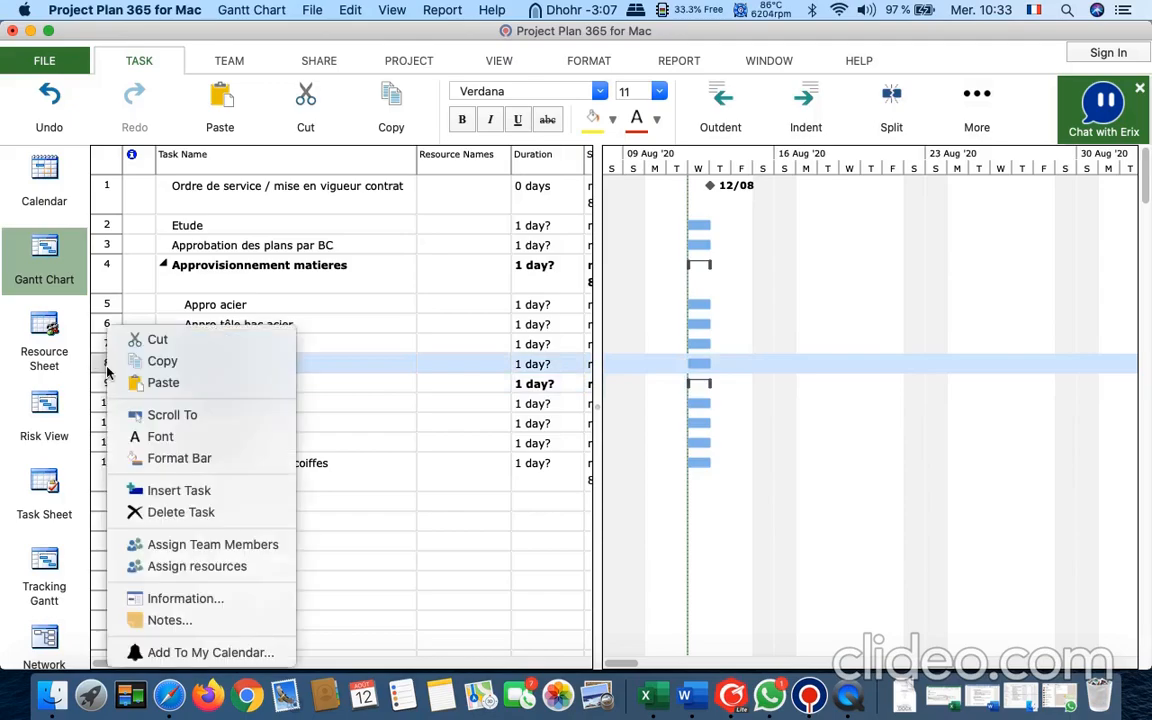
click(199, 492)
click(342, 557)
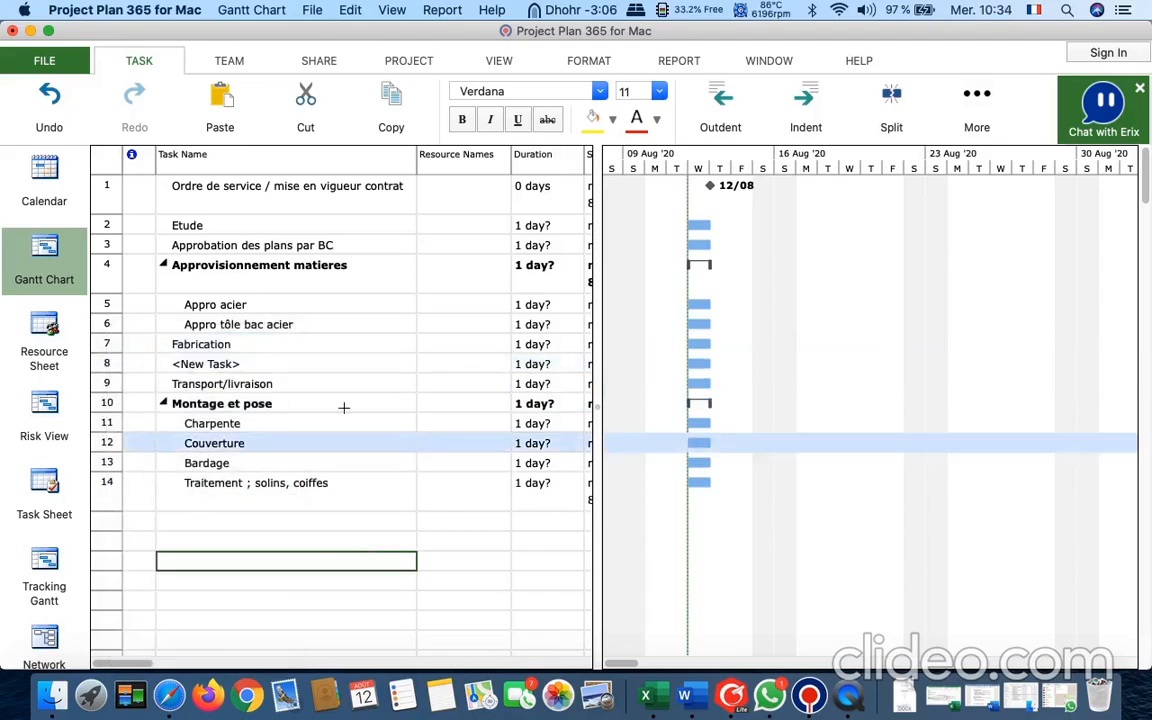
click(324, 364)
text(Peinture / ga)
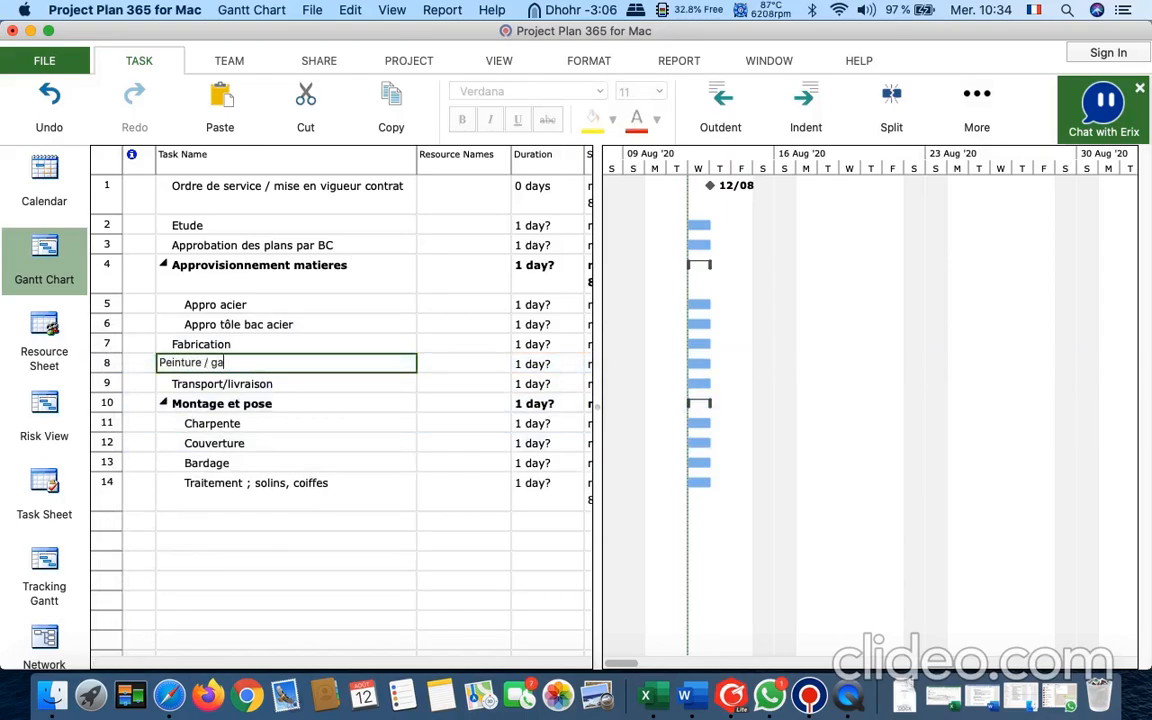
text(lva)
click(324, 599)
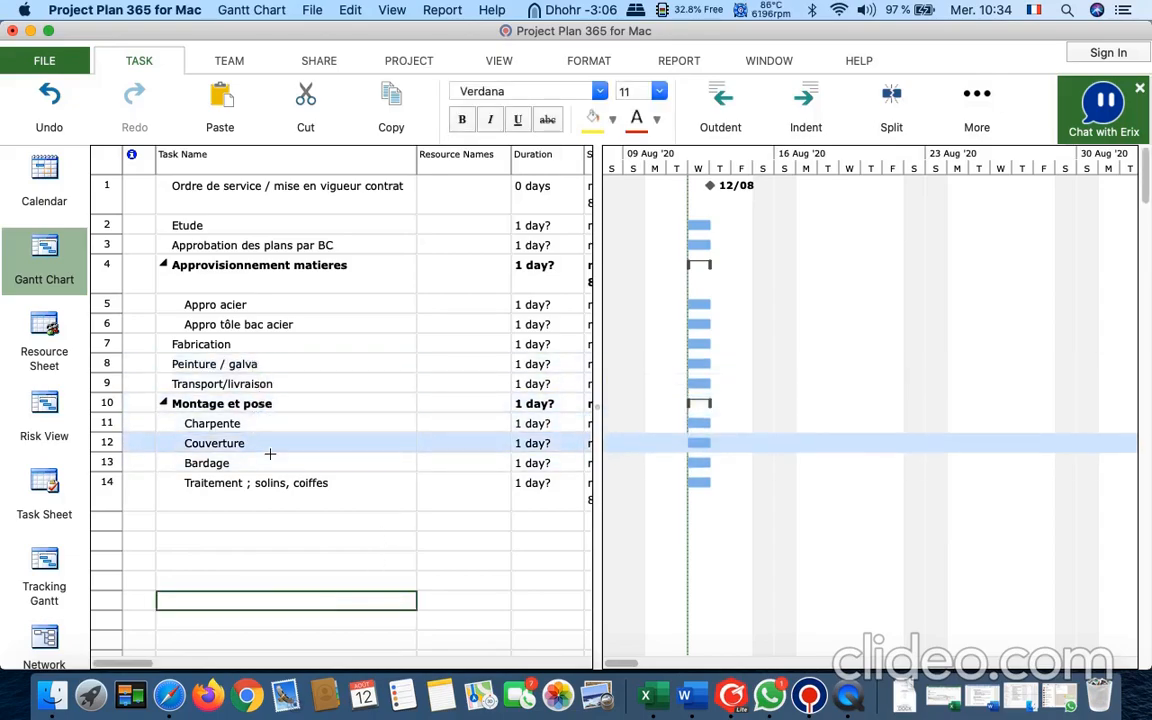
Add a task named "Fintion" below Traitement ; solins, coiffes and outdent it out of the Montage et pose group.
click(265, 522)
text(Fini)
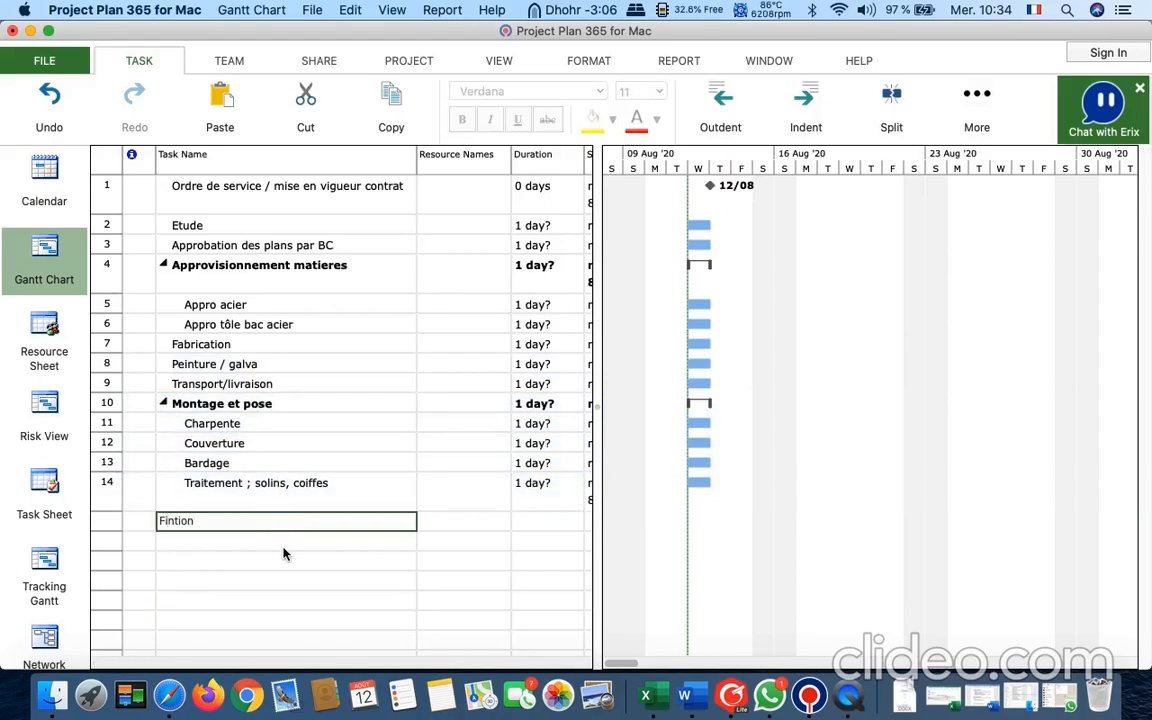
text(ion)
click(308, 596)
click(163, 404)
click(163, 404)
click(140, 523)
click(720, 100)
click(226, 579)
Collapse and re-expand the Montage et pose and Approvisionnement matieres groups to check the task hierarchy.
click(163, 404)
click(163, 266)
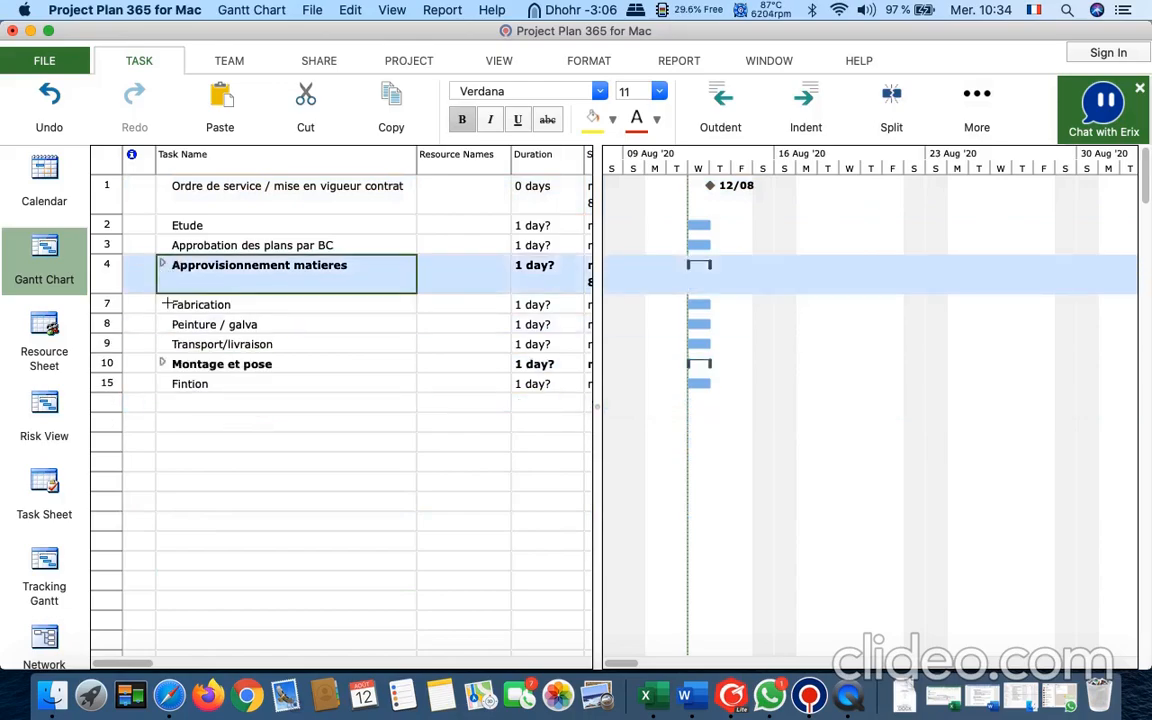
click(163, 266)
click(163, 404)
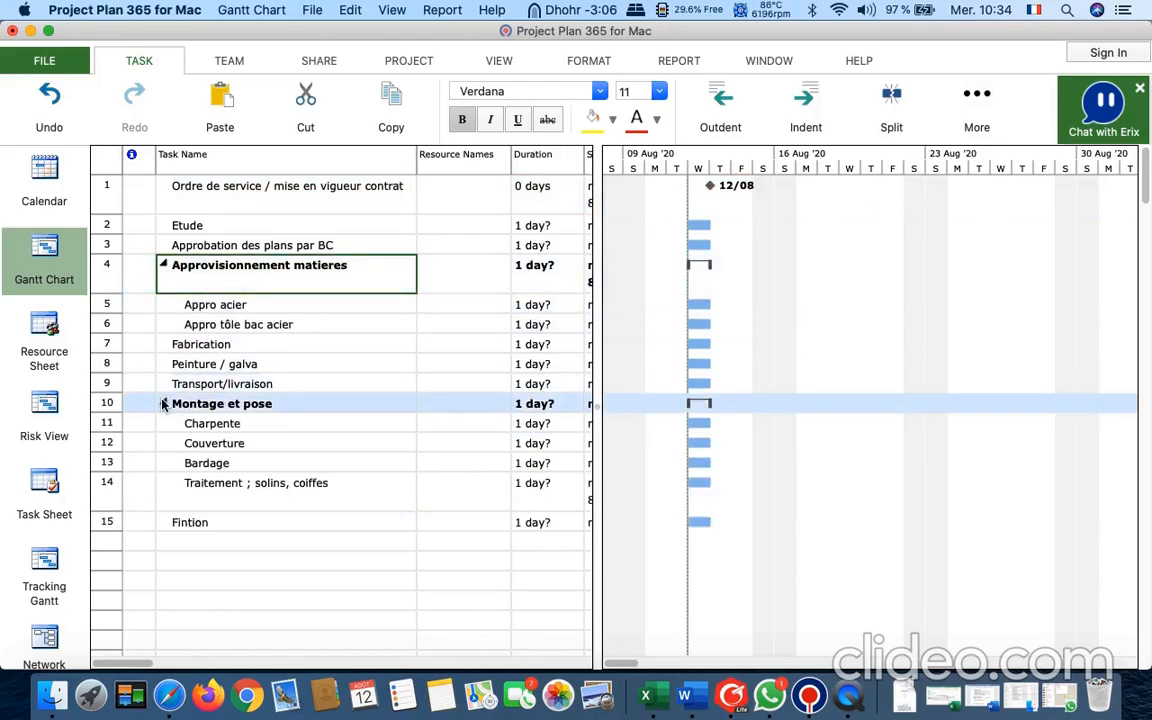
click(290, 582)
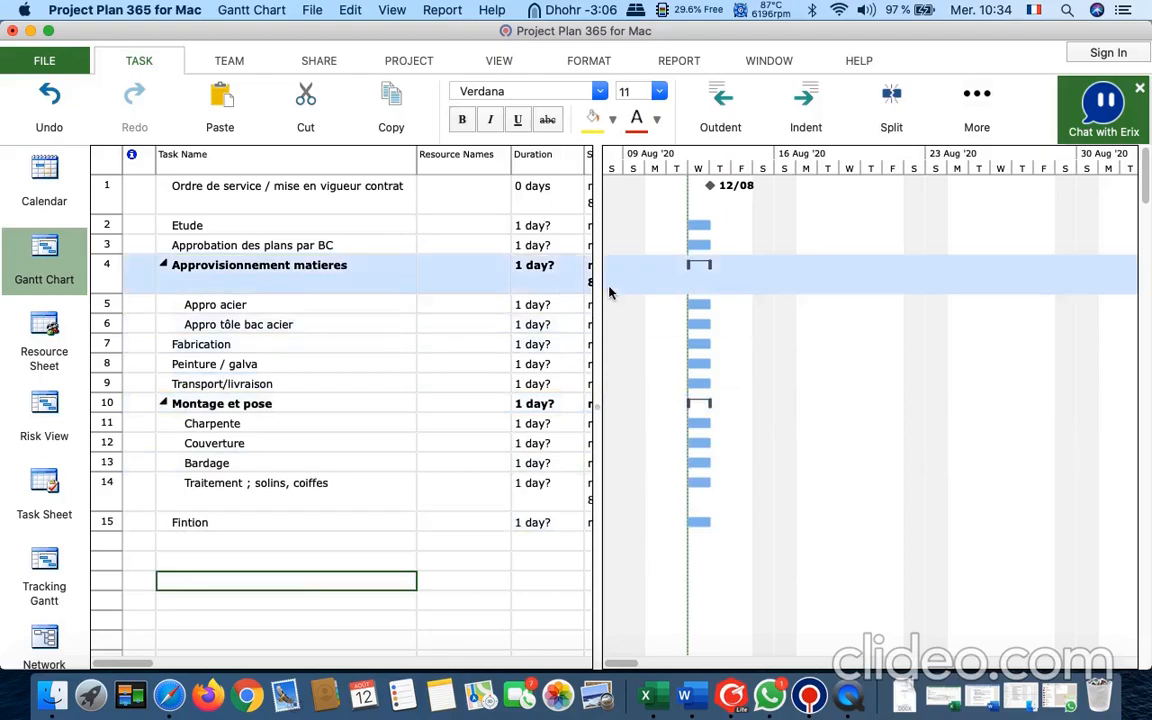
Widen the task table to show the Start and Finish columns beside Duration.
mouse_move(595, 283)
mouse_down()
mouse_move(717, 288)
mouse_move(588, 290)
mouse_up()
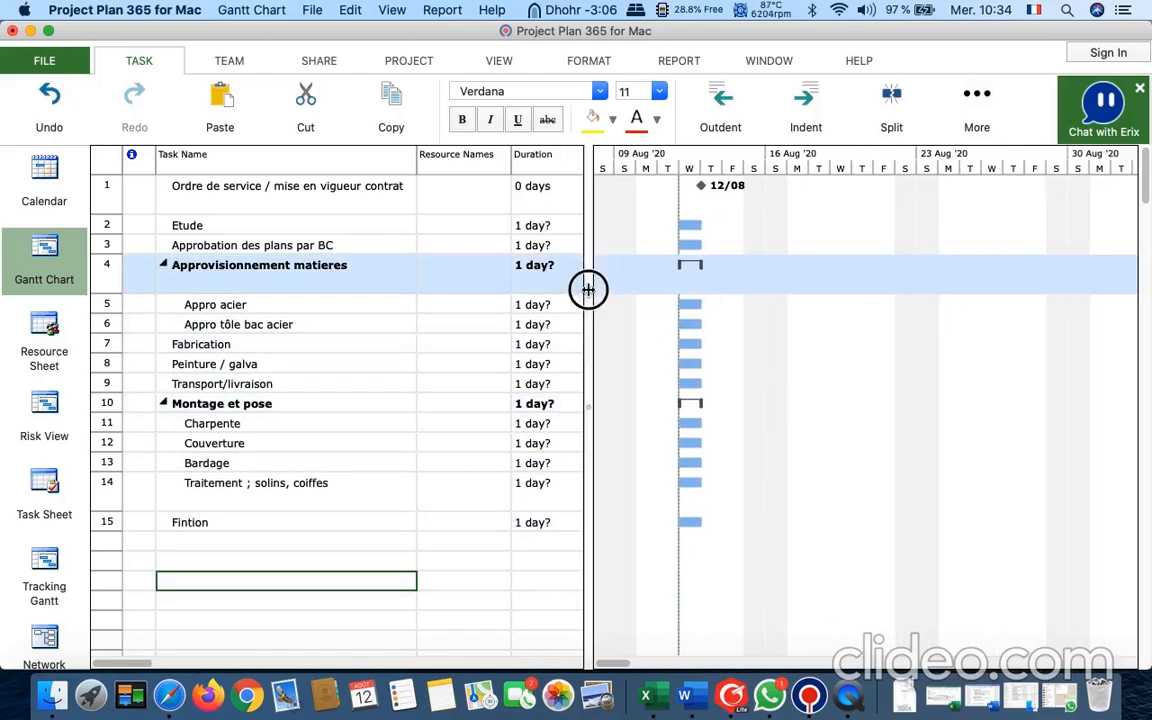
click(550, 225)
drag(589, 259, 838, 275)
click(378, 588)
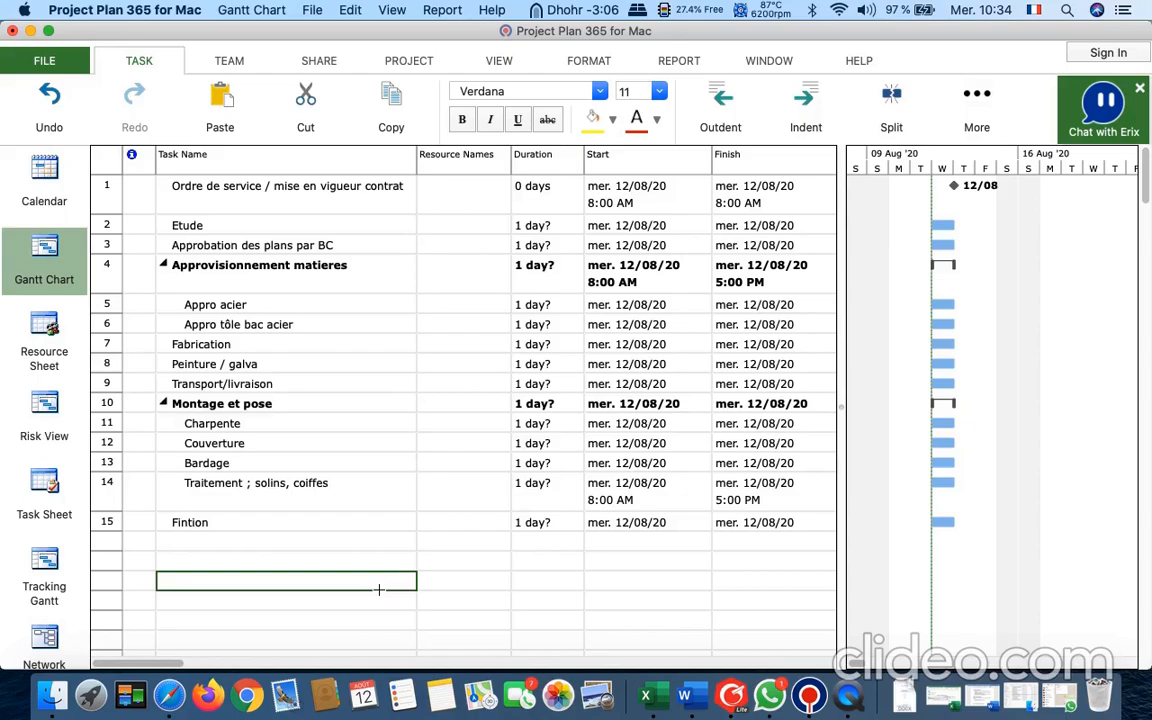
Set the duration of the Etude task to 15 days.
click(564, 225)
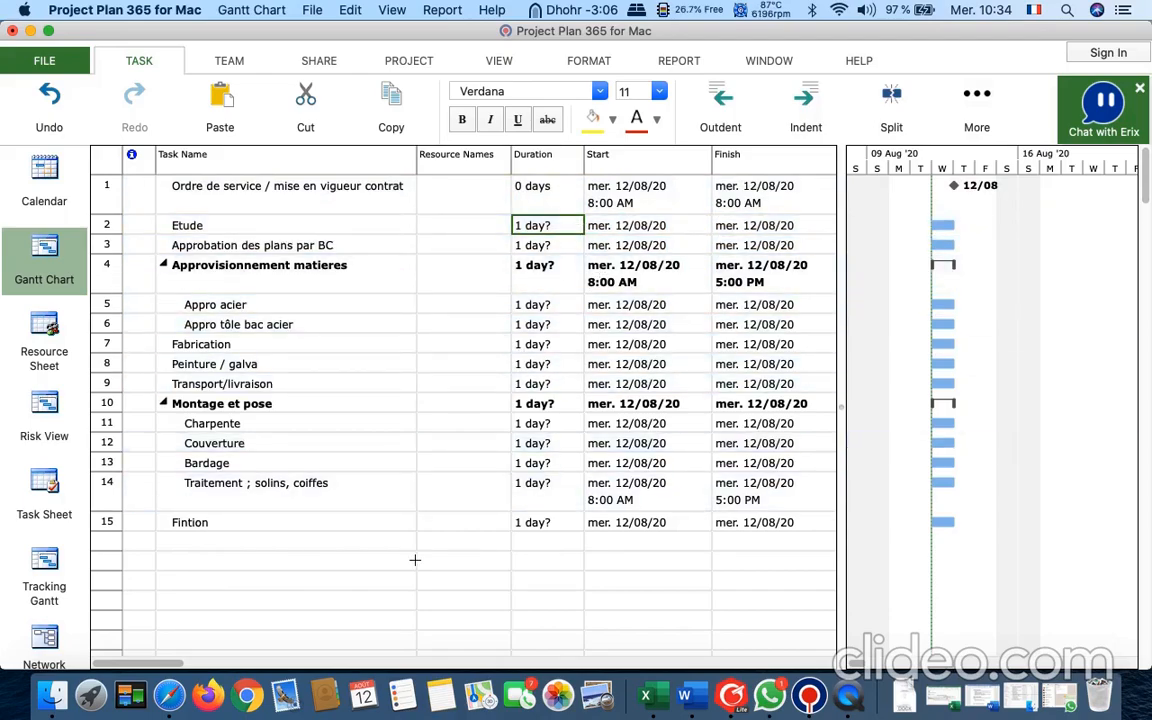
text(15)
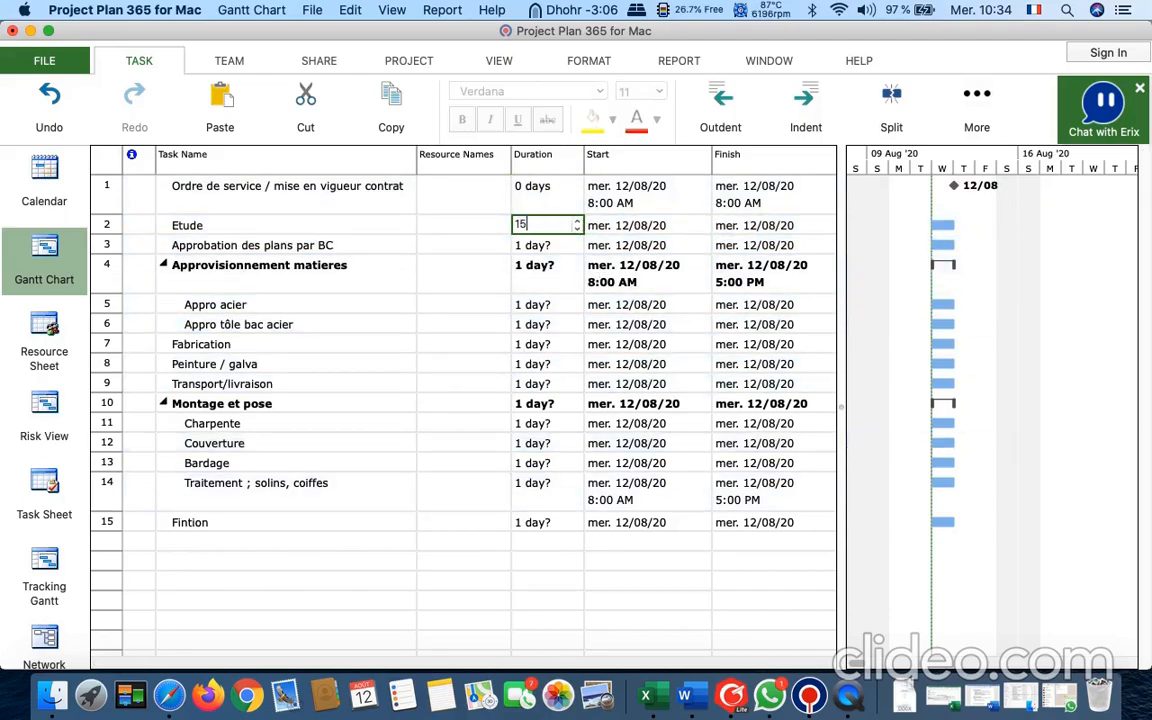
key(Return)
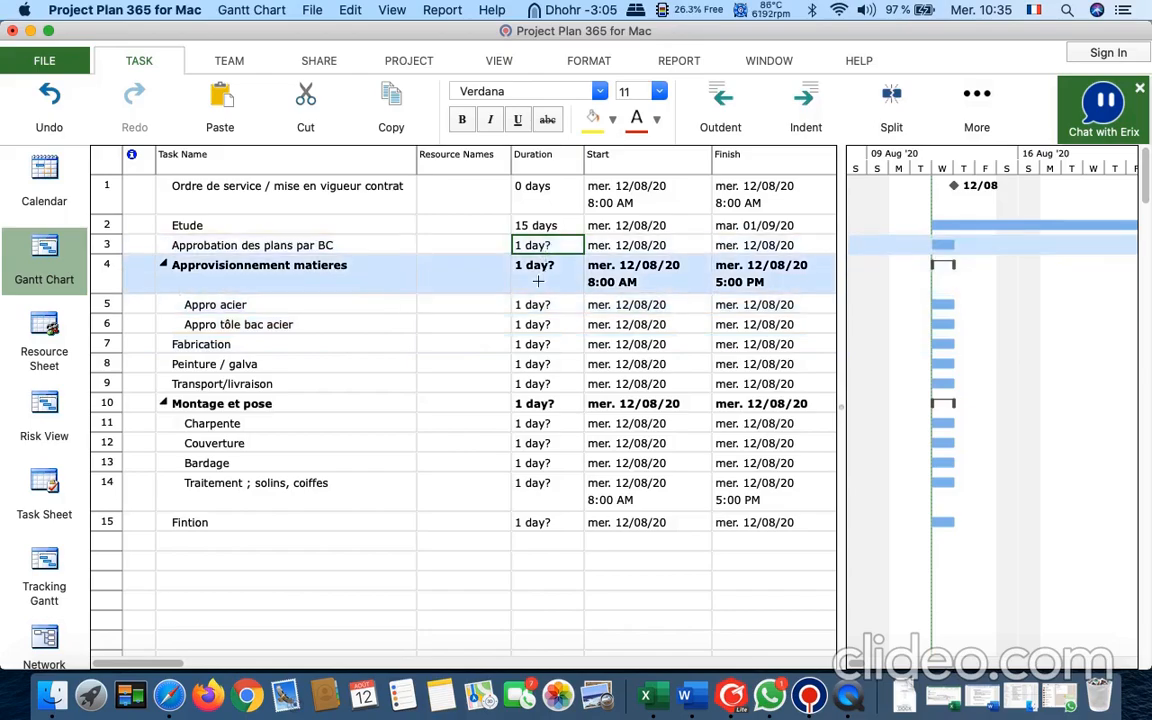
Set the duration of Approbation des plans par BC to 4 days.
double_click(556, 243)
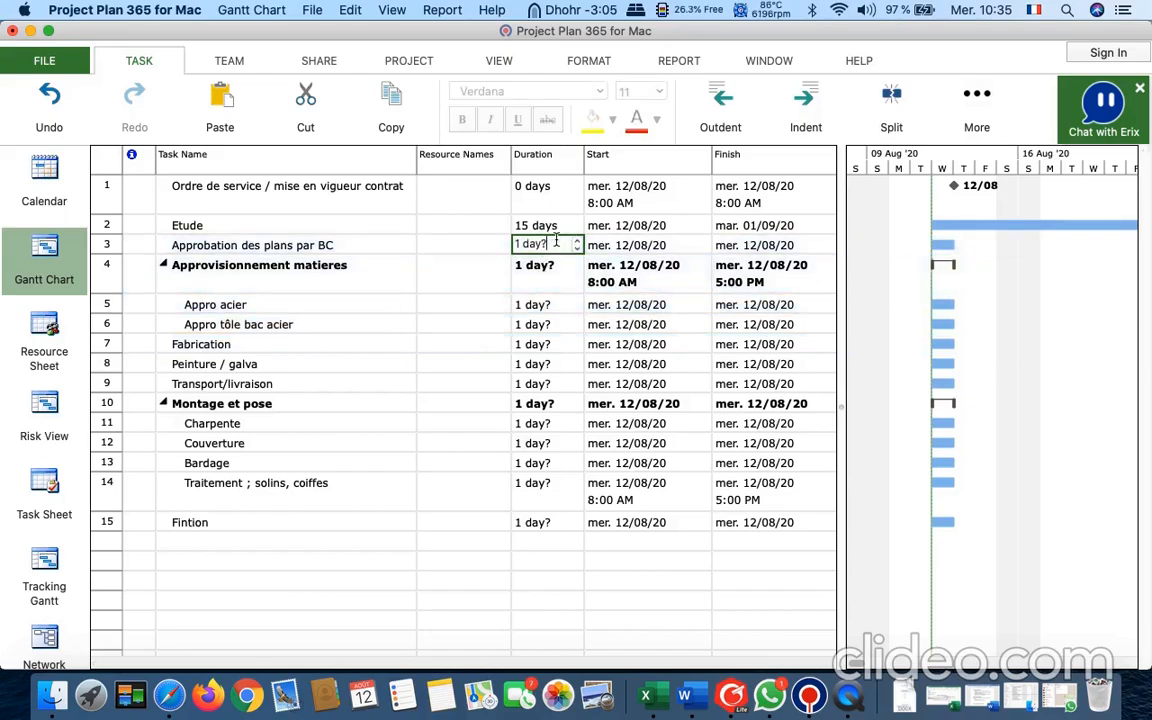
key(BackSpace)
key(BackSpace)
key(BackSpace)
key(BackSpace)
key(BackSpace)
key(BackSpace)
text(4)
key(Return)
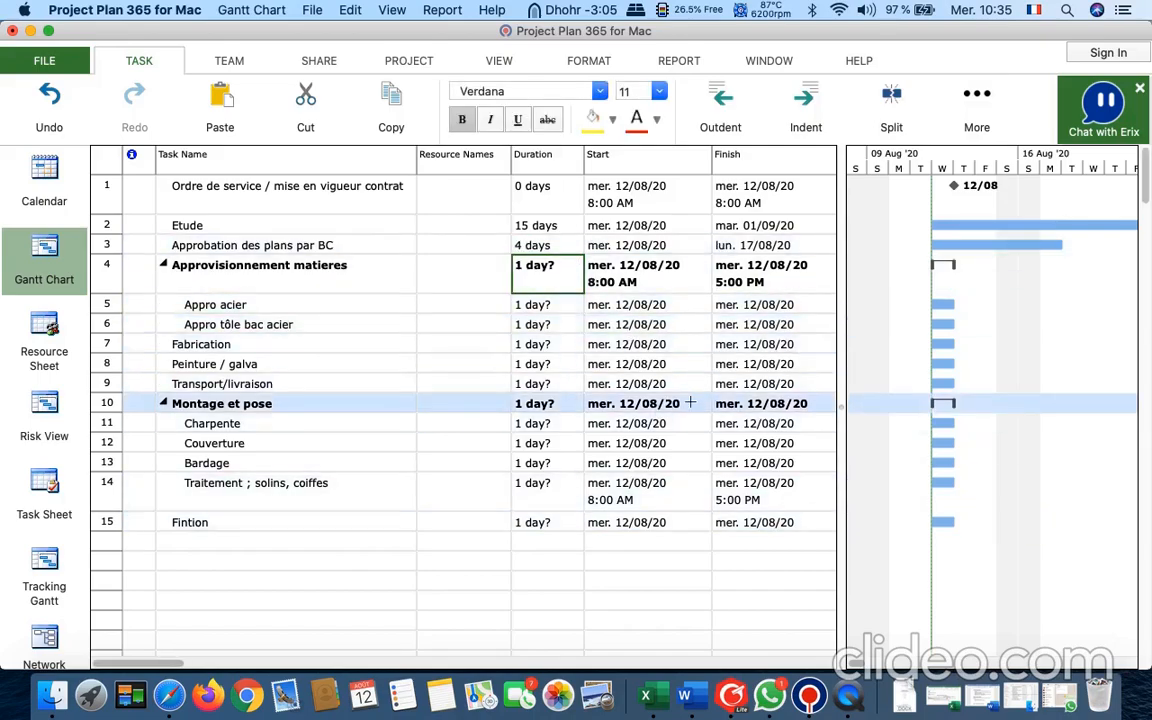
Widen the task table to include Predecessors and set task 2 as the predecessor of Approbation des plans par BC.
drag(839, 369, 969, 359)
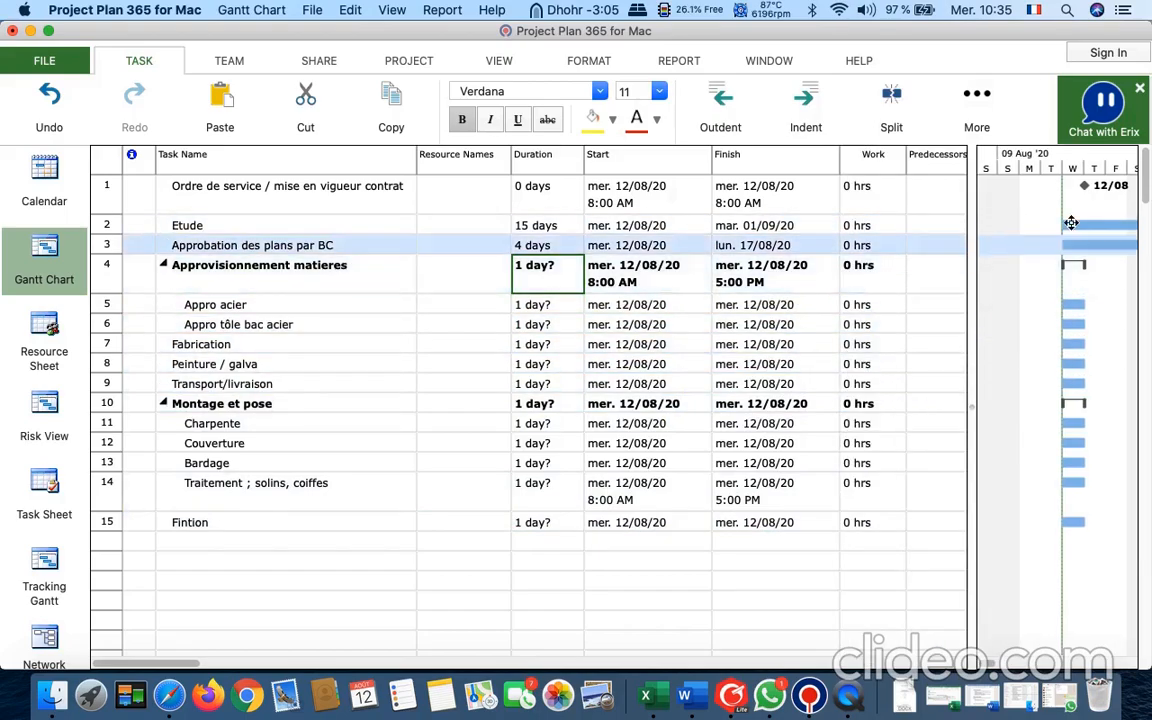
click(944, 244)
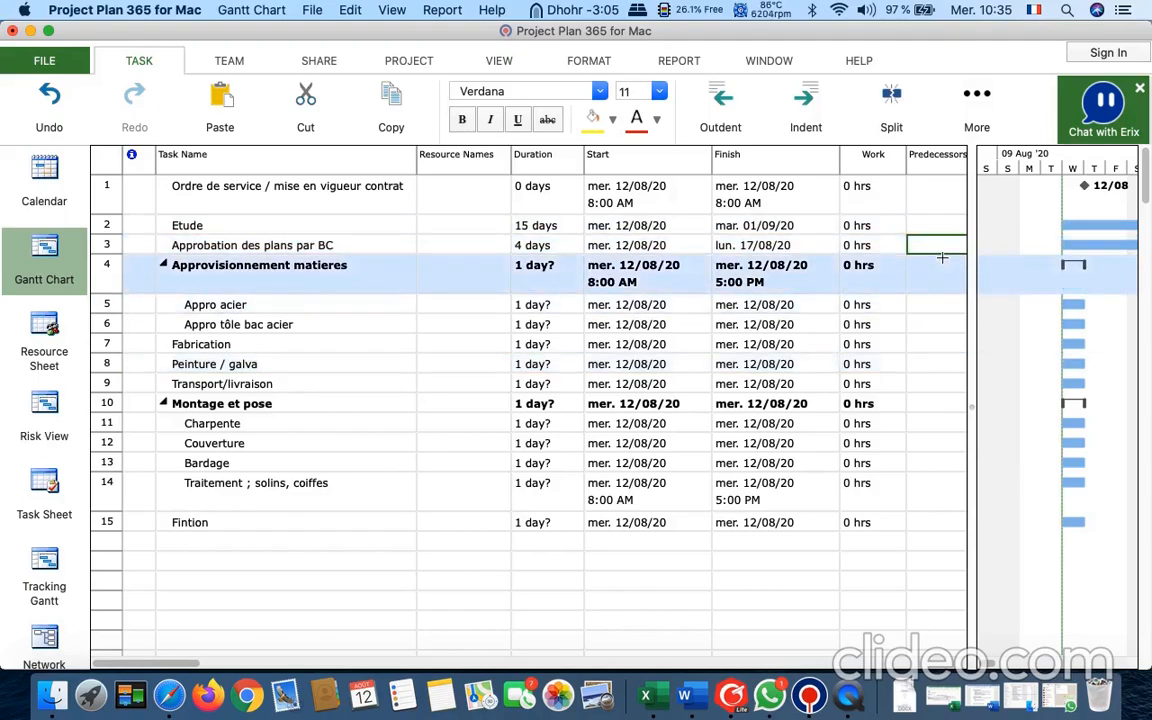
text(2)
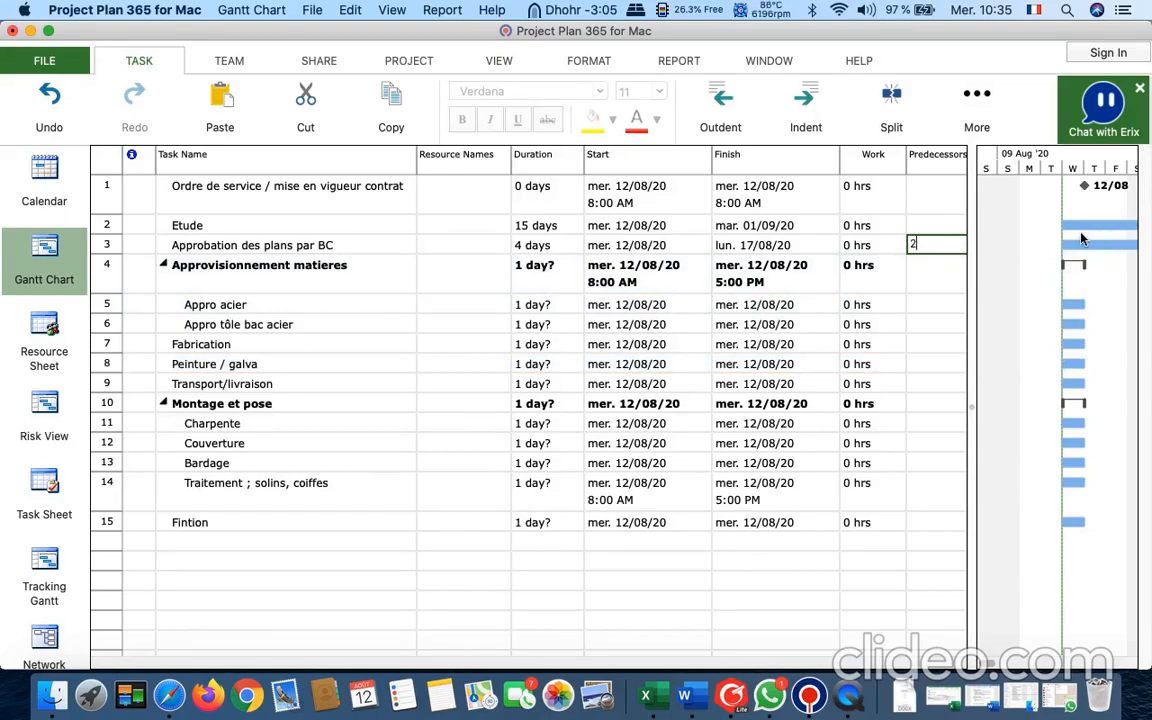
key(Return)
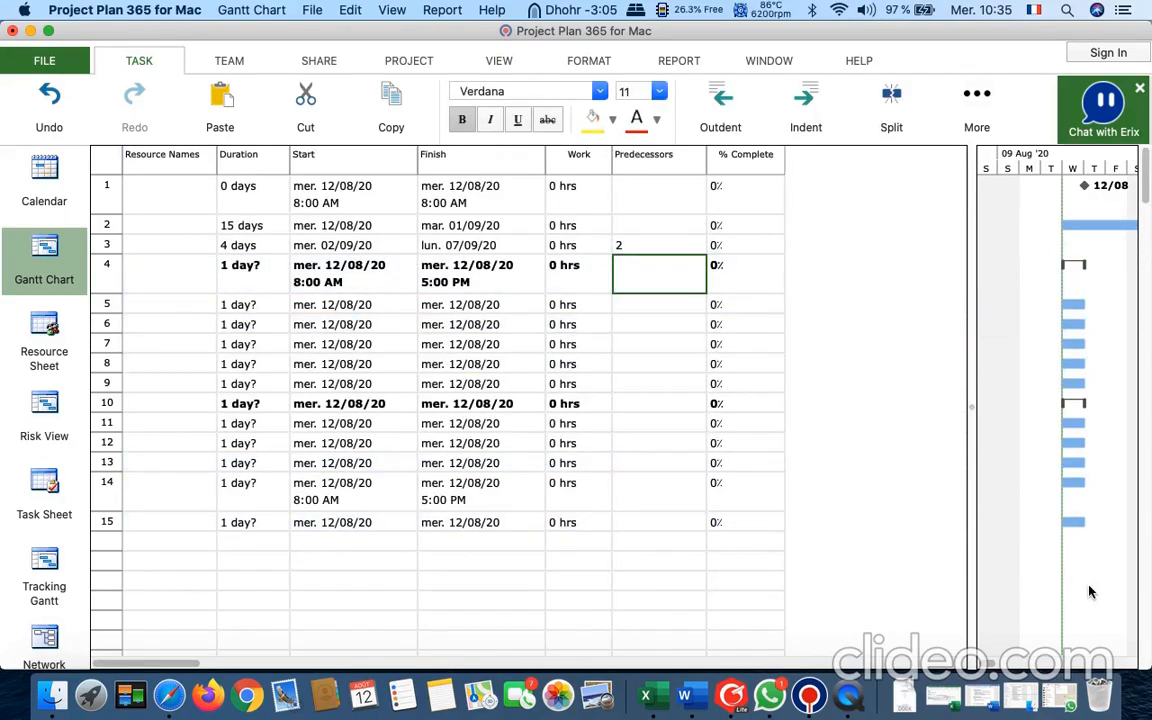
Enlarge the chart area and examine the dependency link between the Etude and Approbation des plans par BC bars.
drag(969, 404, 713, 391)
click(842, 383)
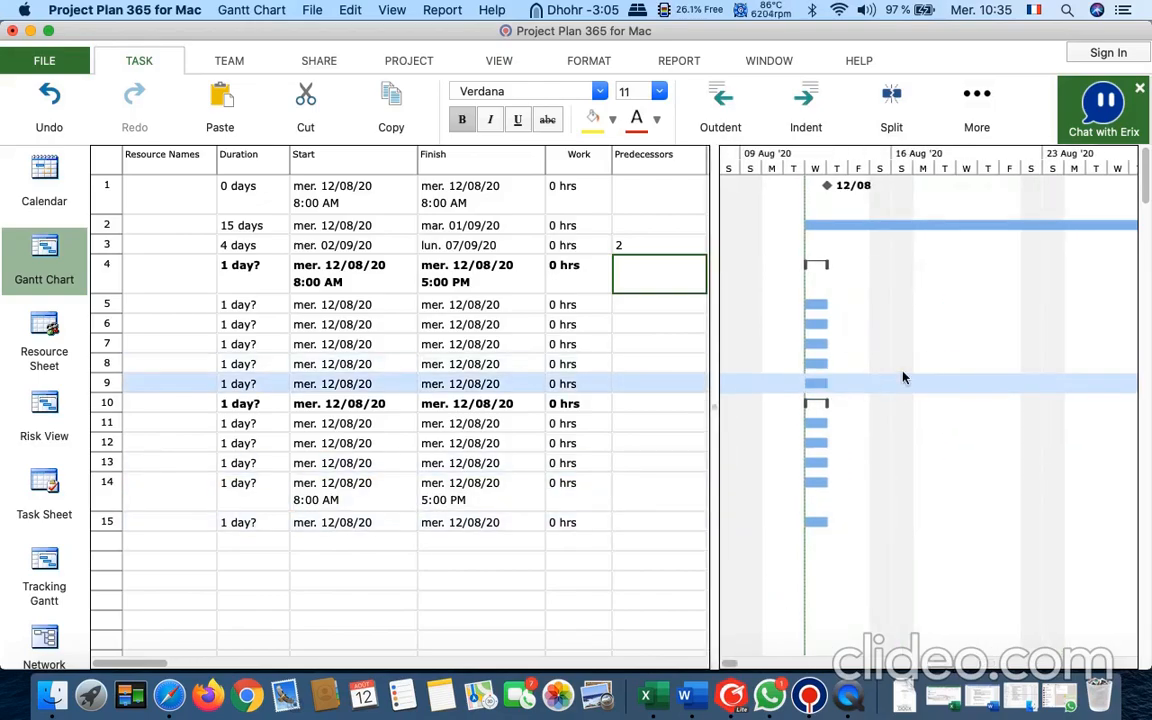
scroll(938, 376, right, 5)
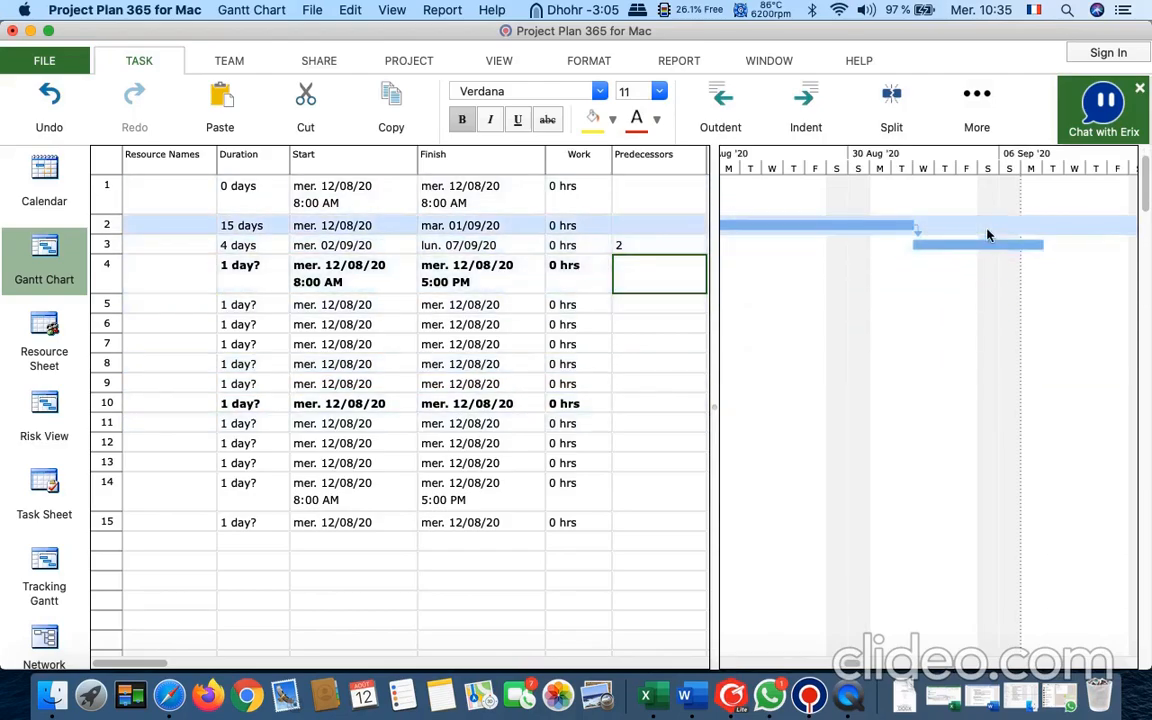
Widen the task table to include Predecessors and set task 3 as the predecessor of Appro acier.
scroll(545, 344, left, 5)
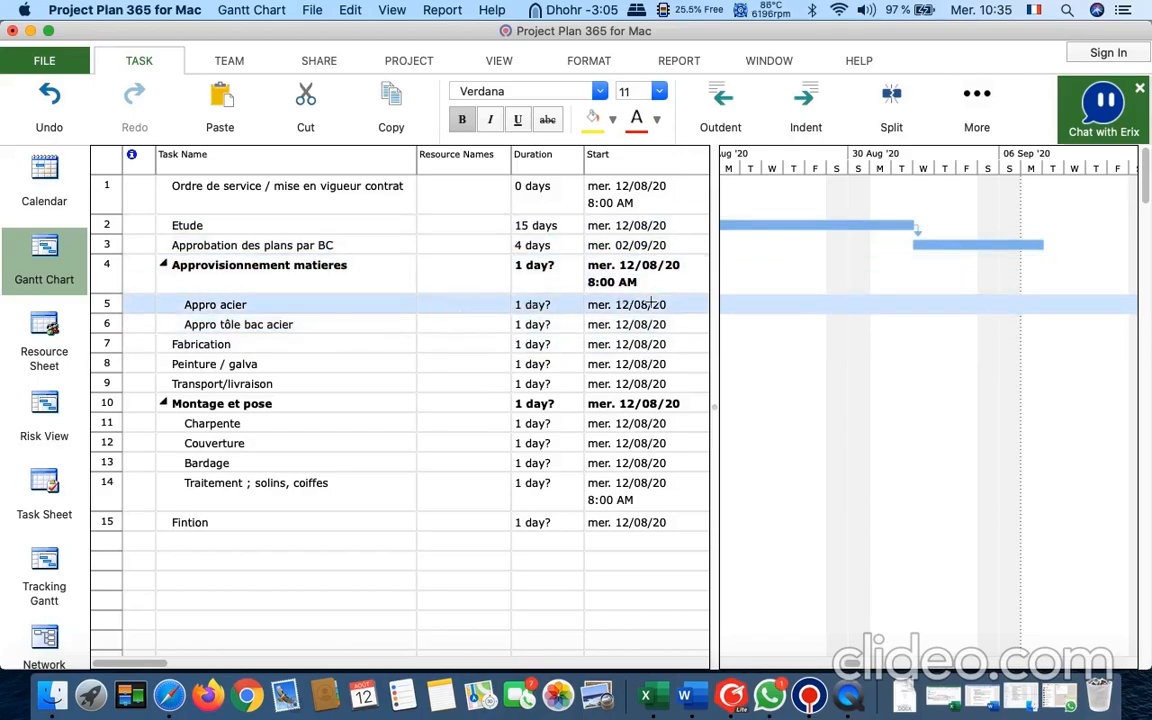
drag(710, 426, 988, 428)
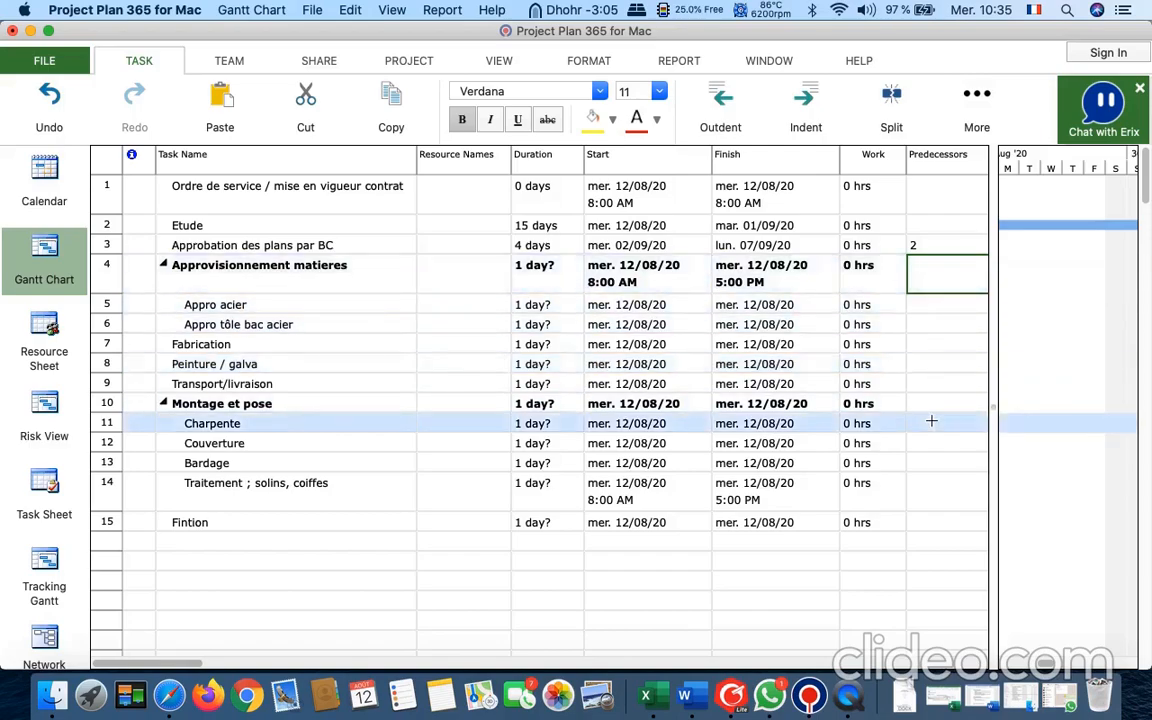
click(944, 306)
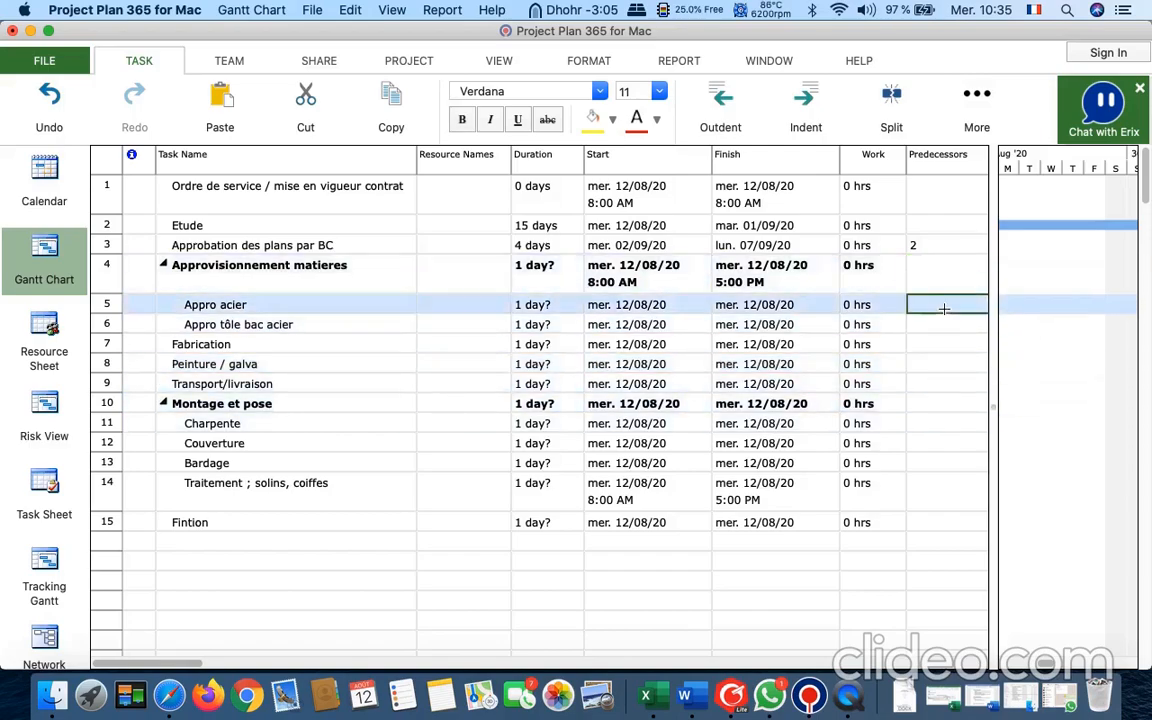
click(939, 274)
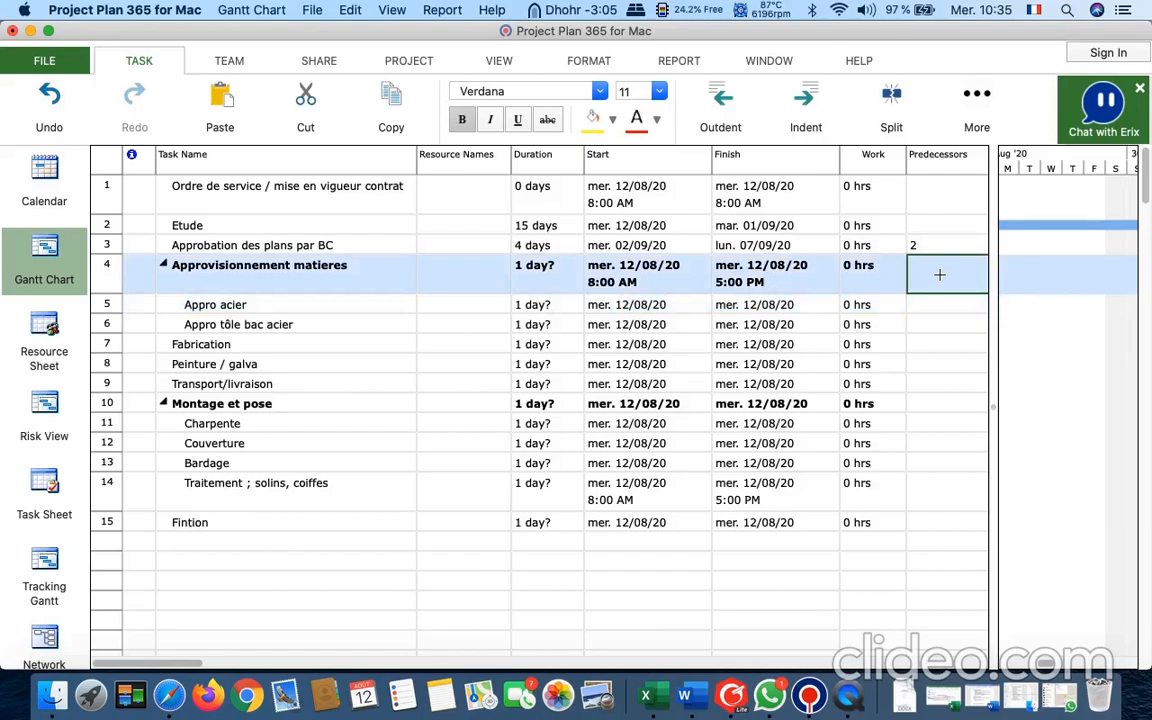
click(941, 304)
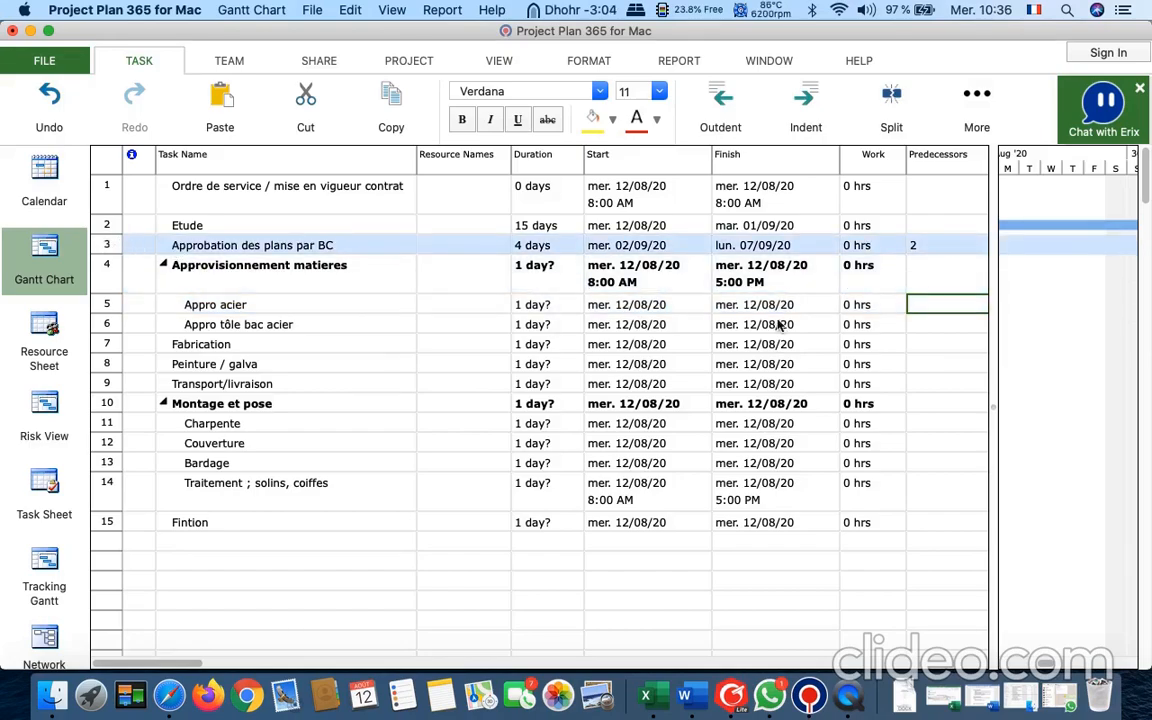
text(3)
key(Return)
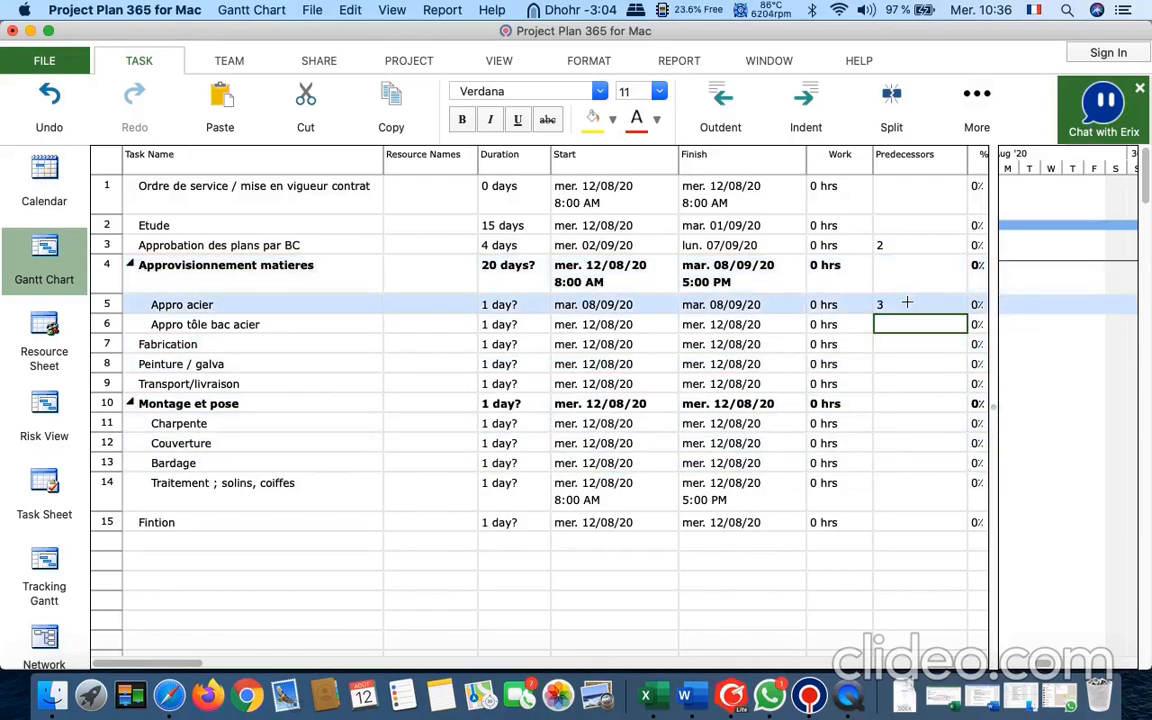
Set the duration of the Appro acier subtask to 6 days.
click(506, 304)
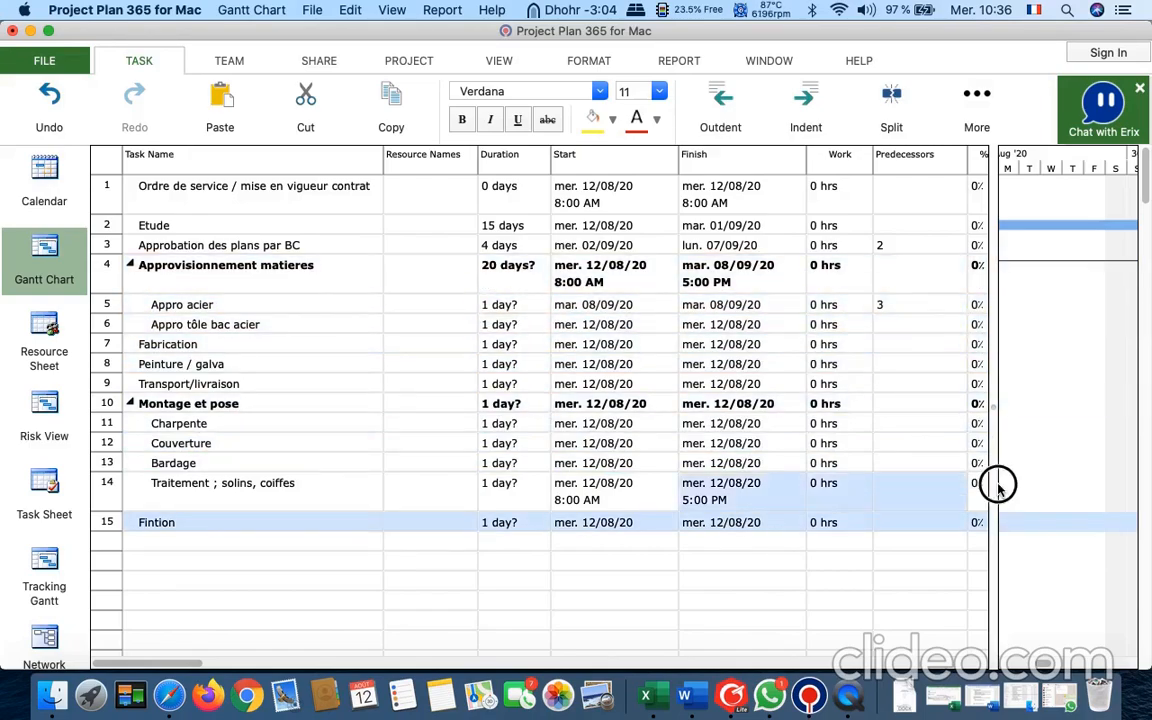
drag(985, 485, 720, 490)
click(505, 304)
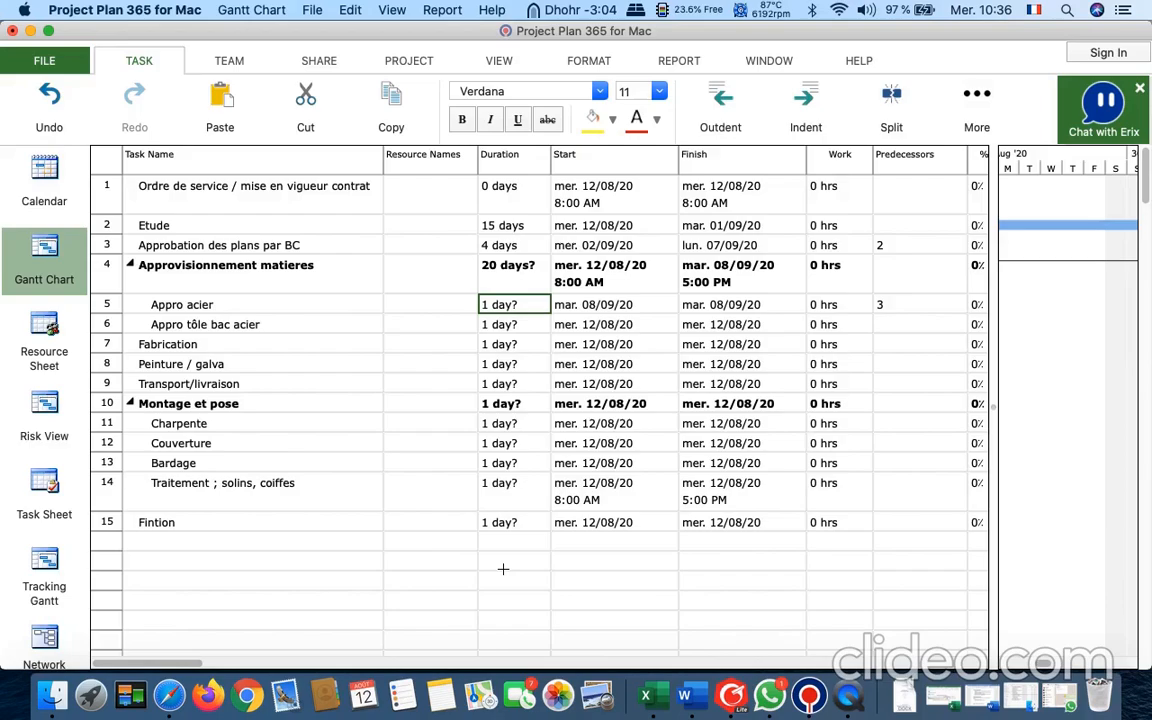
text(6)
key(Return)
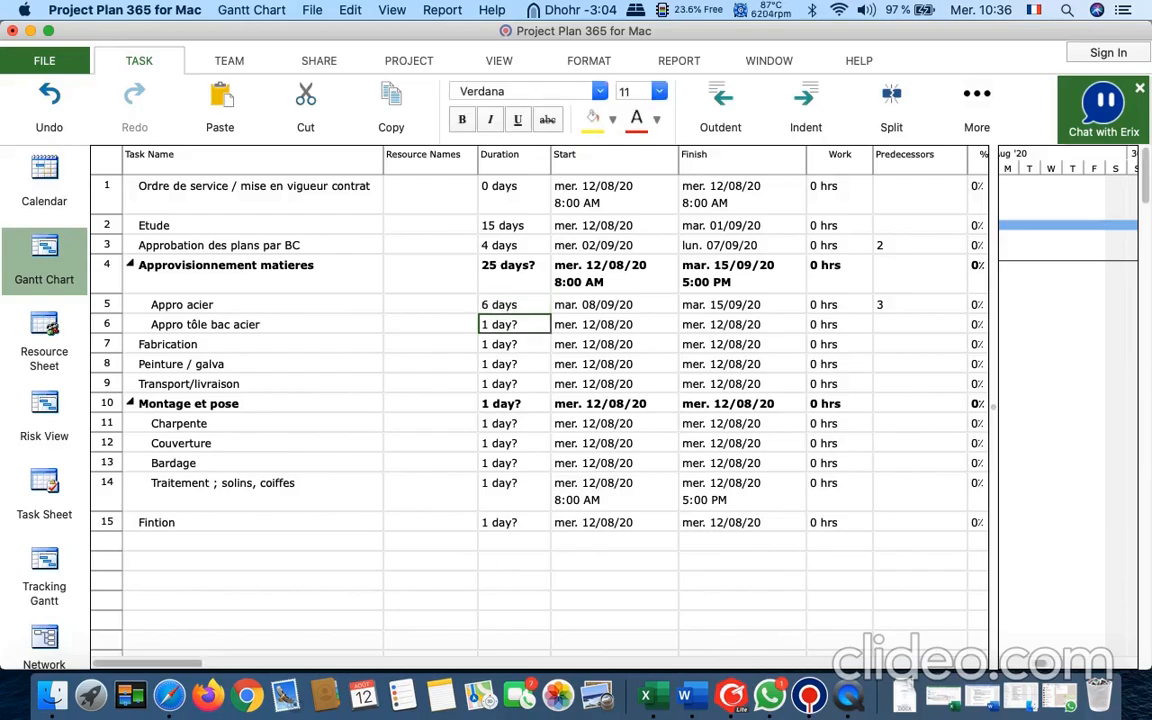
Set the duration of Appro acier to 10 days and that of Appro tôle bac acier to 20 days.
click(514, 305)
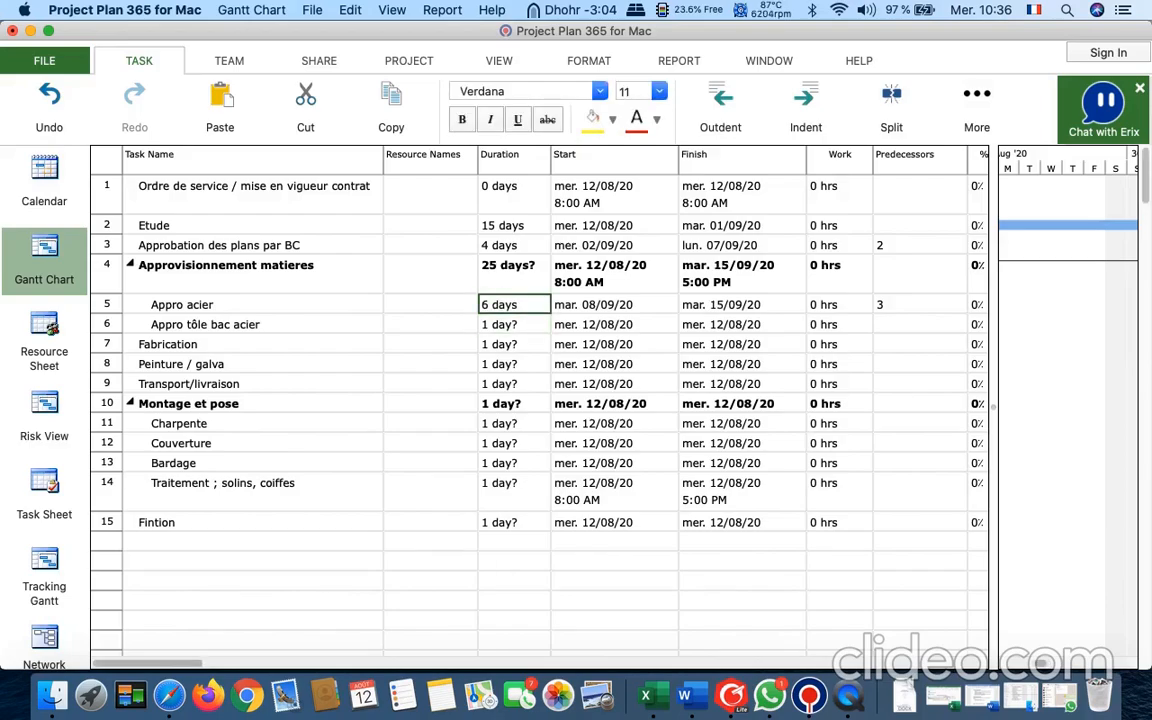
text(10)
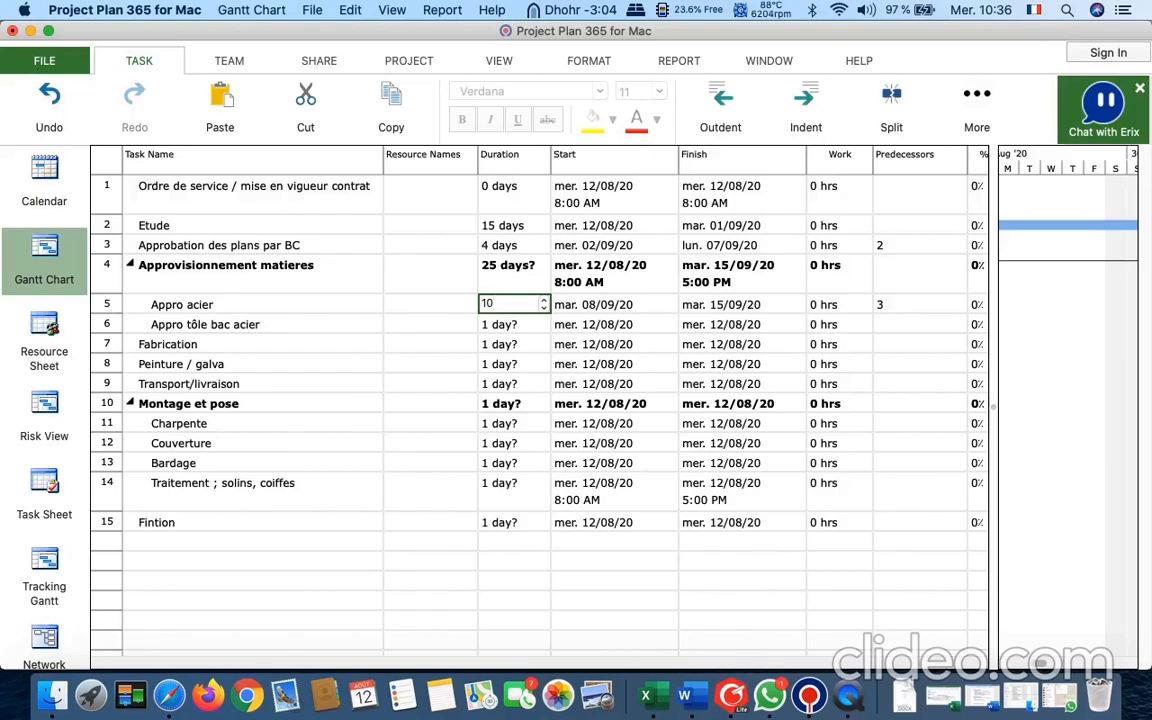
key(Return)
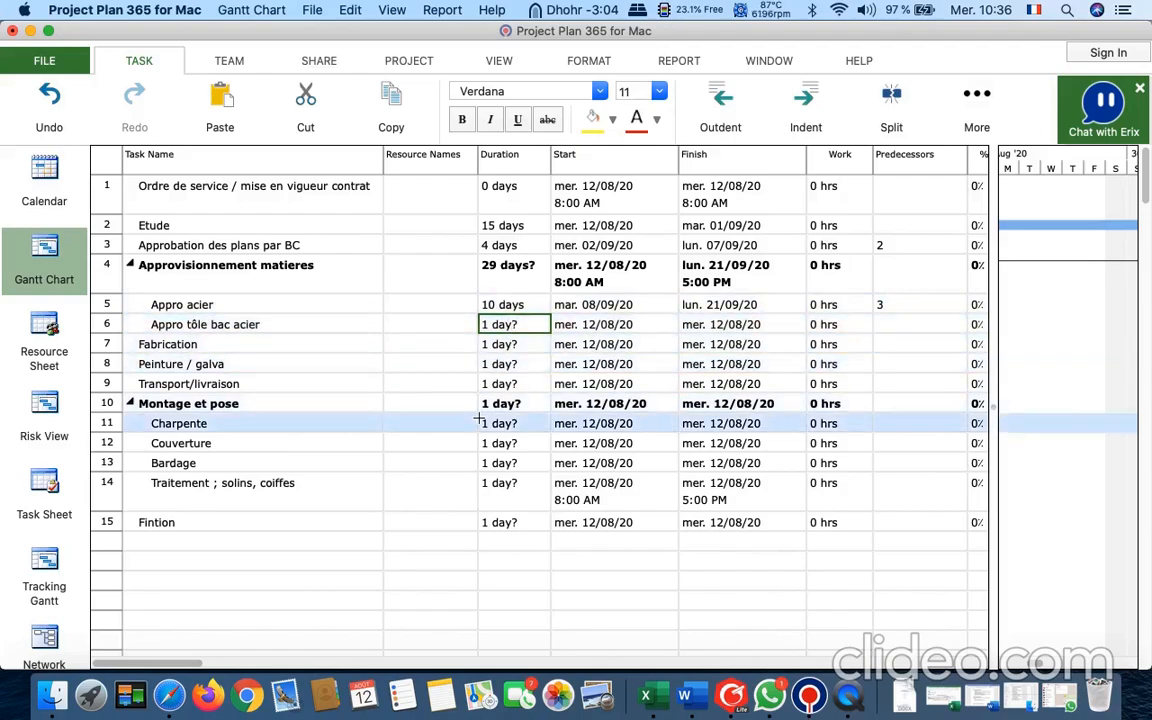
text(20)
key(Return)
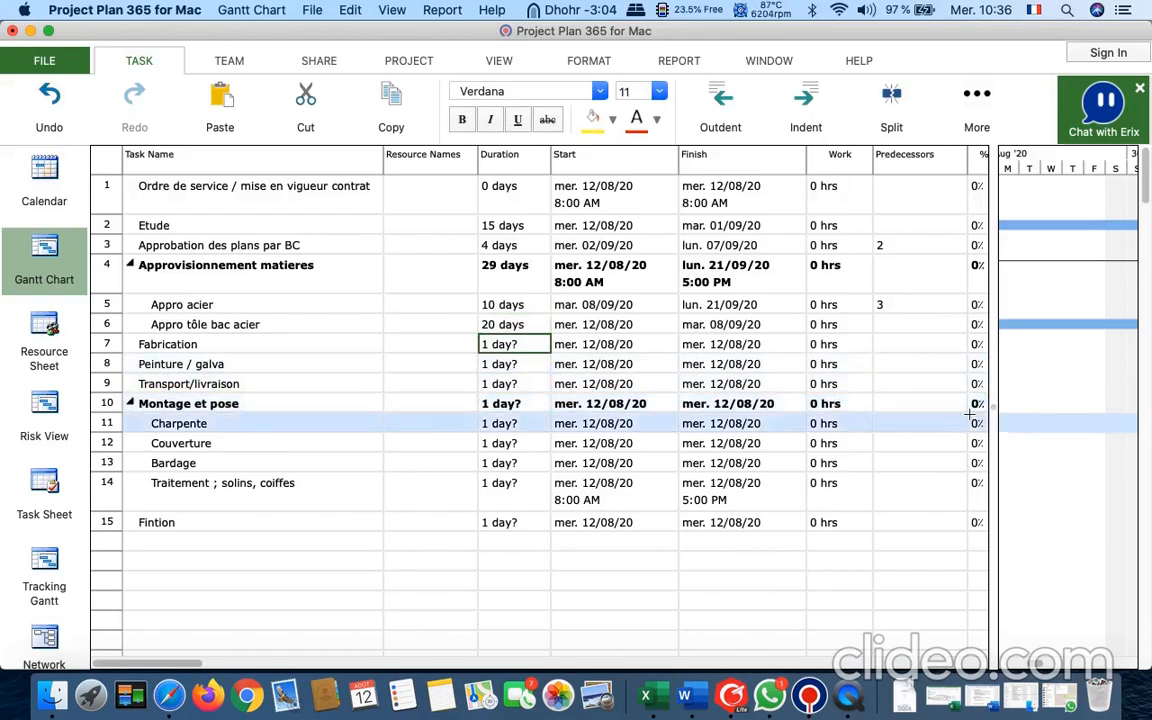
Enlarge the chart area and examine the bars and links of the Etude, Approbation des plans par BC and Approvisionnement matieres tasks.
drag(991, 418, 410, 400)
scroll(496, 566, down, 1)
scroll(496, 566, left, 5)
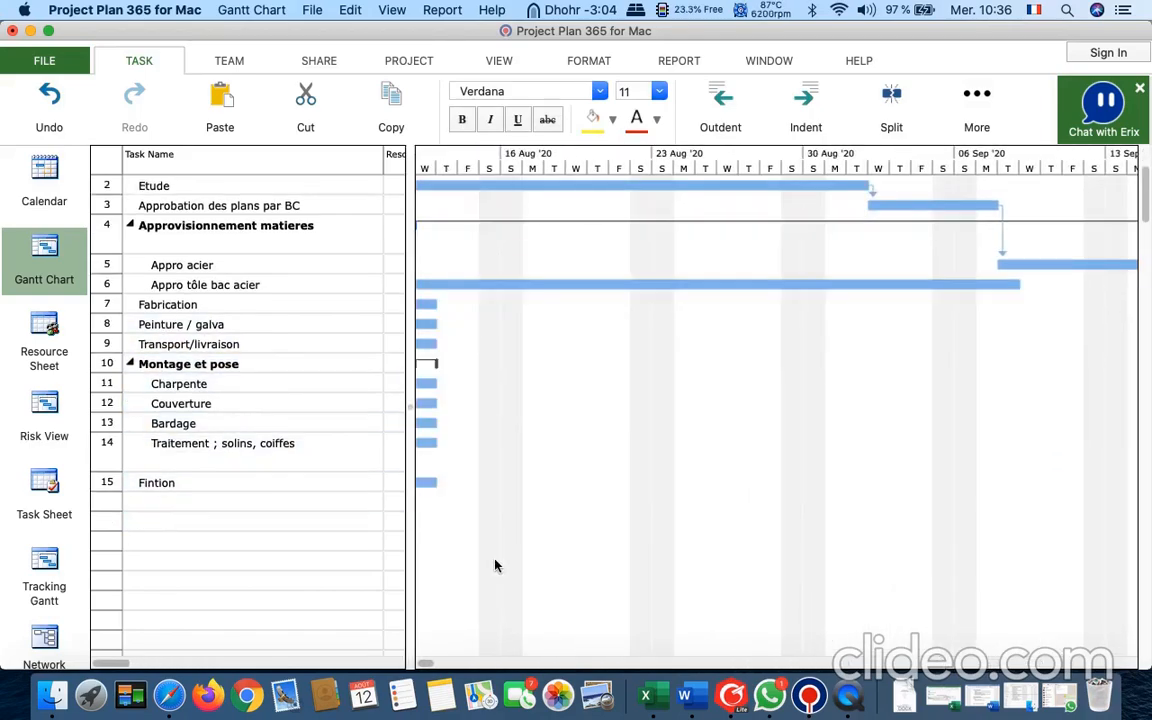
scroll(494, 566, up, 1)
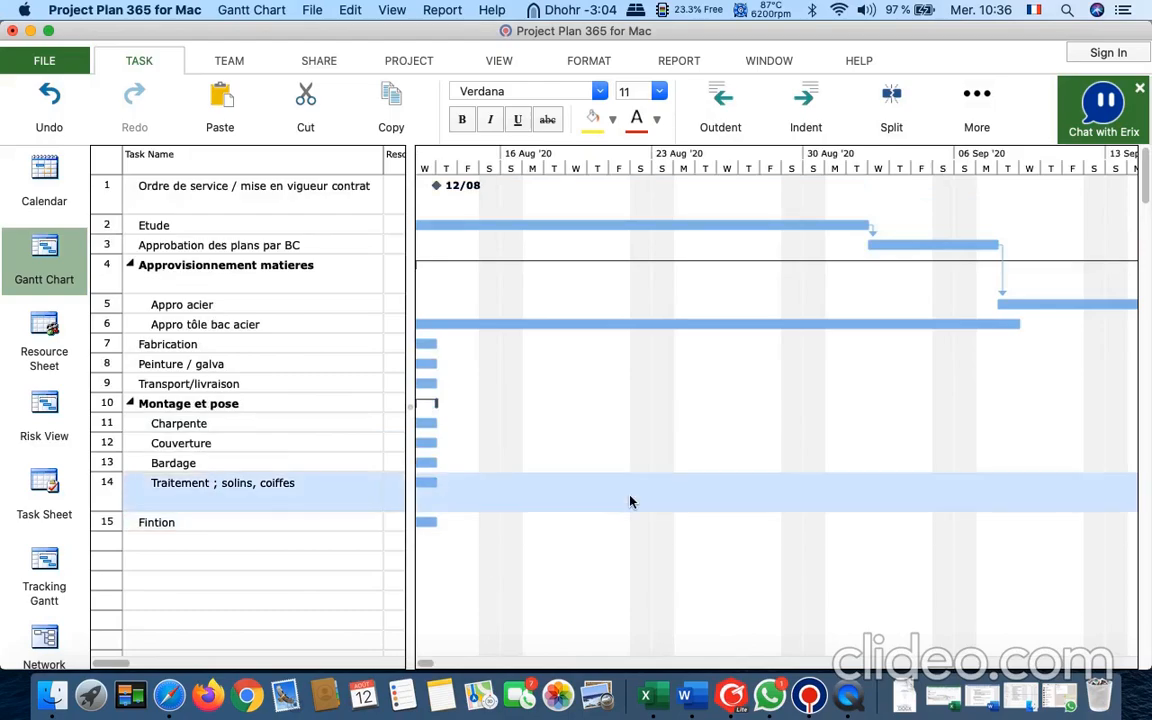
scroll(630, 498, right, 1)
scroll(630, 498, left, 1)
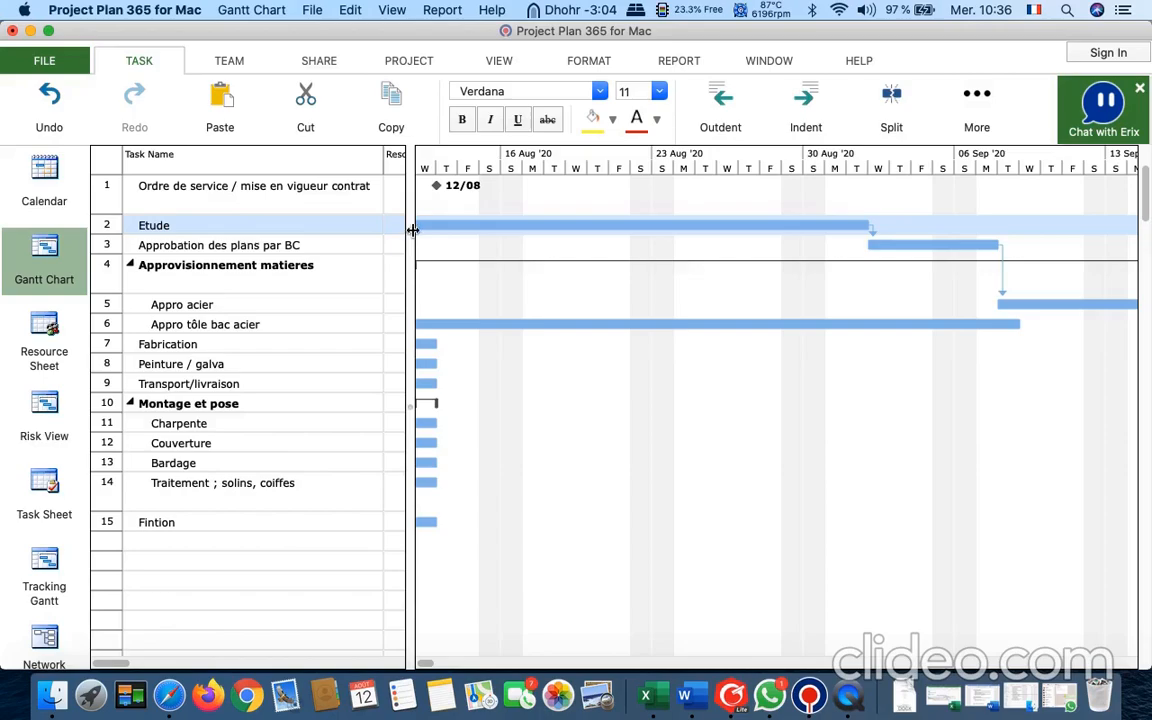
drag(412, 230, 925, 165)
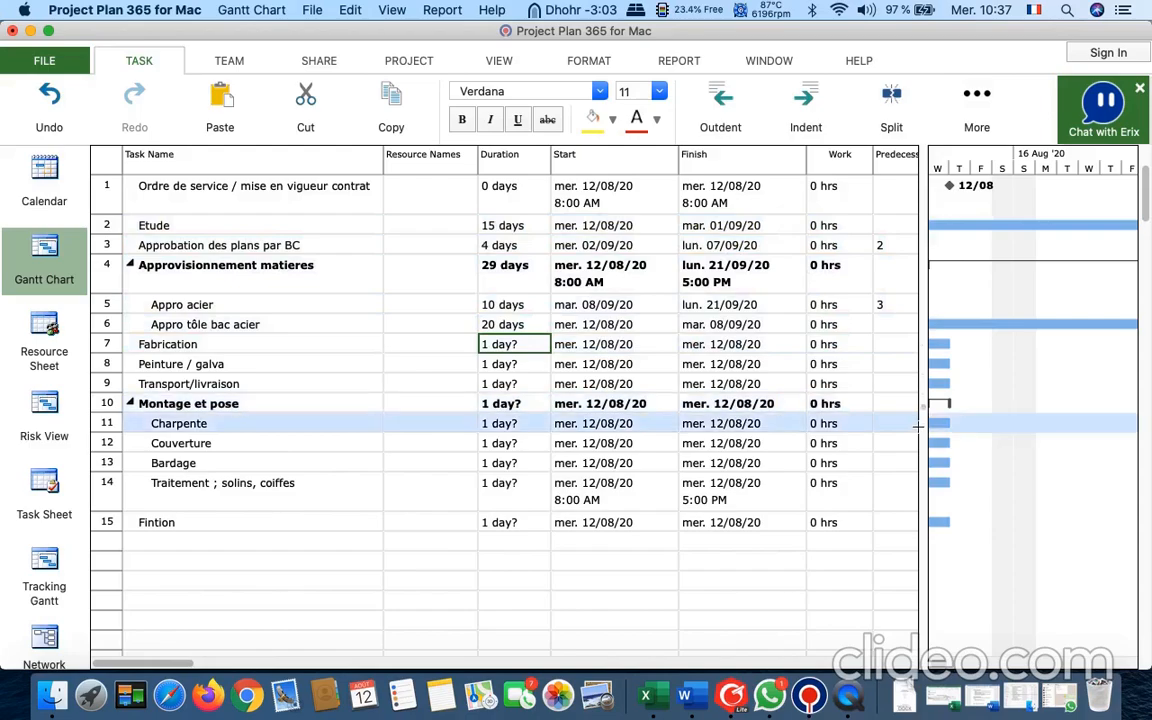
drag(919, 410, 414, 368)
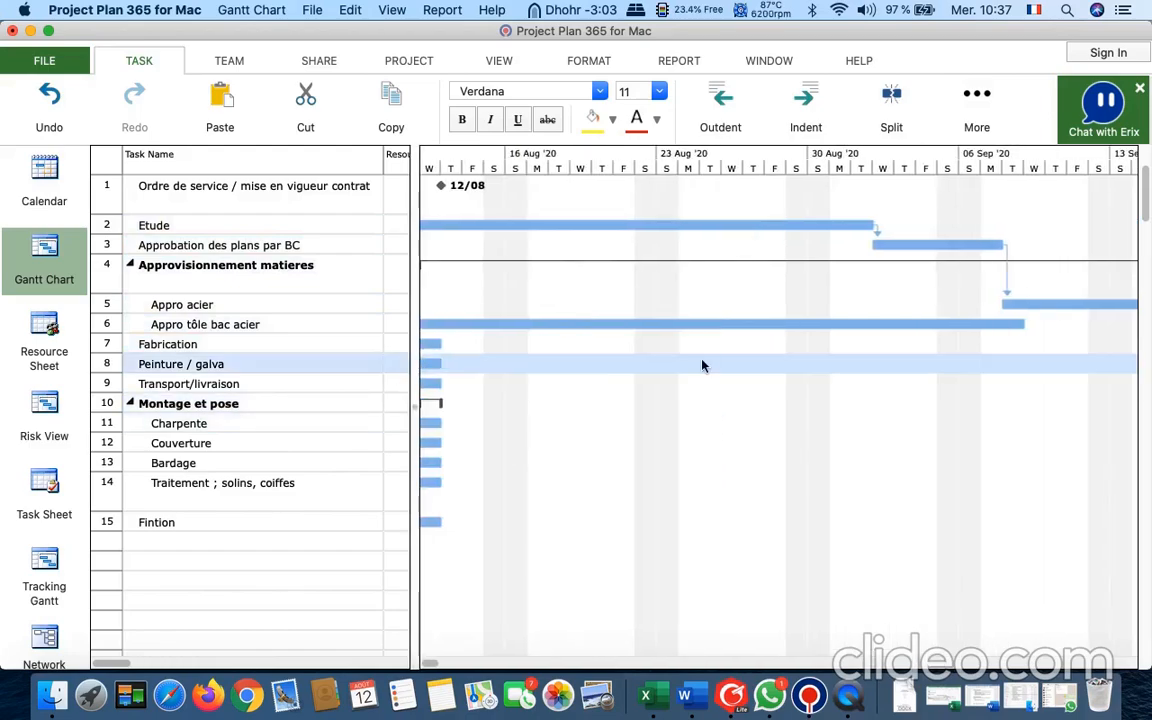
scroll(1007, 561, right, 5)
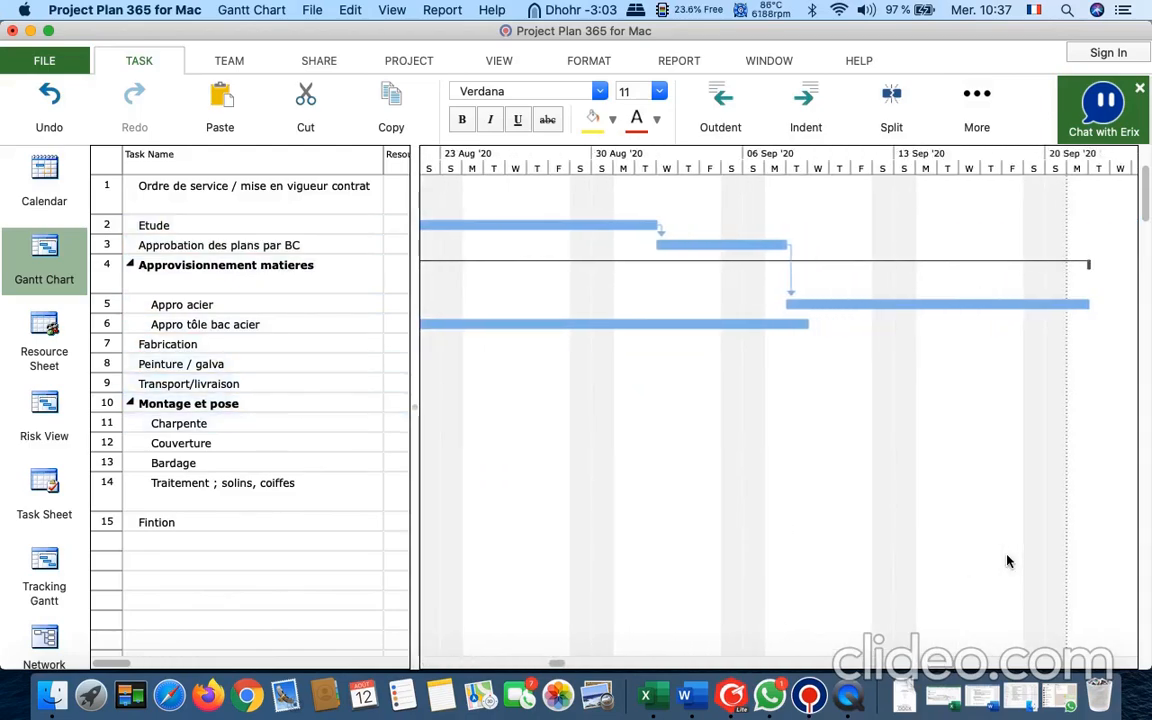
scroll(1007, 561, right, 4)
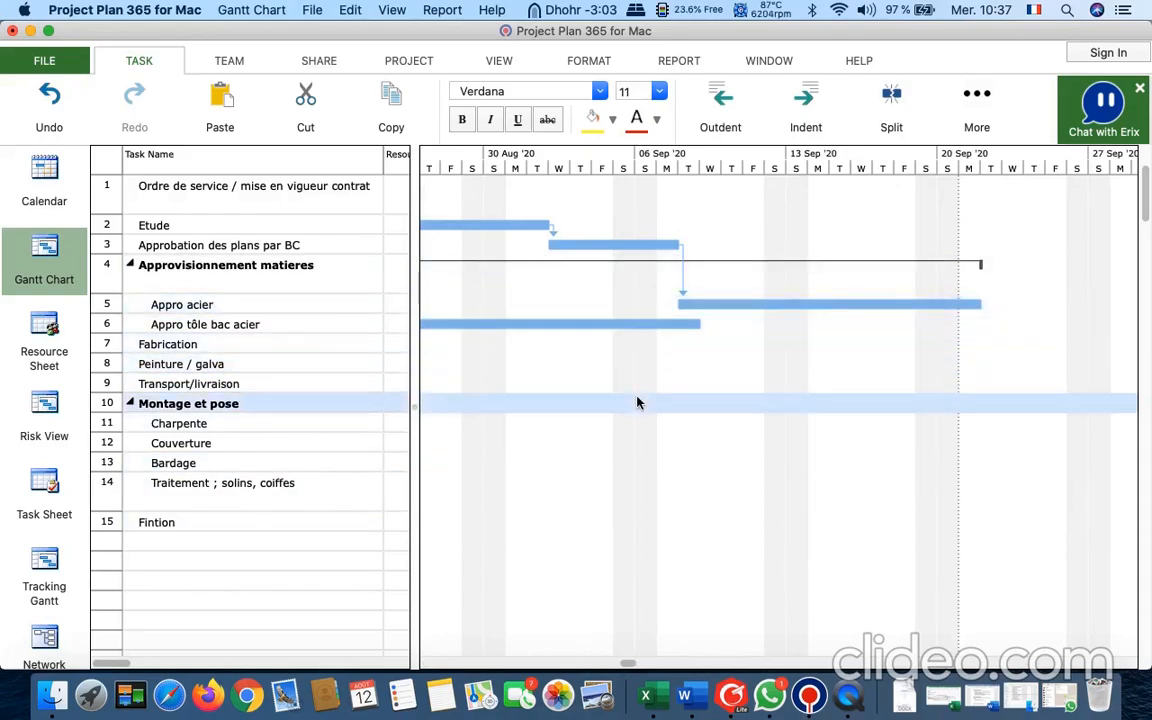
scroll(638, 401, left, 10)
Set the finish date of Appro tôle bac acier to 20/10/20 in its task information.
drag(416, 406, 1026, 419)
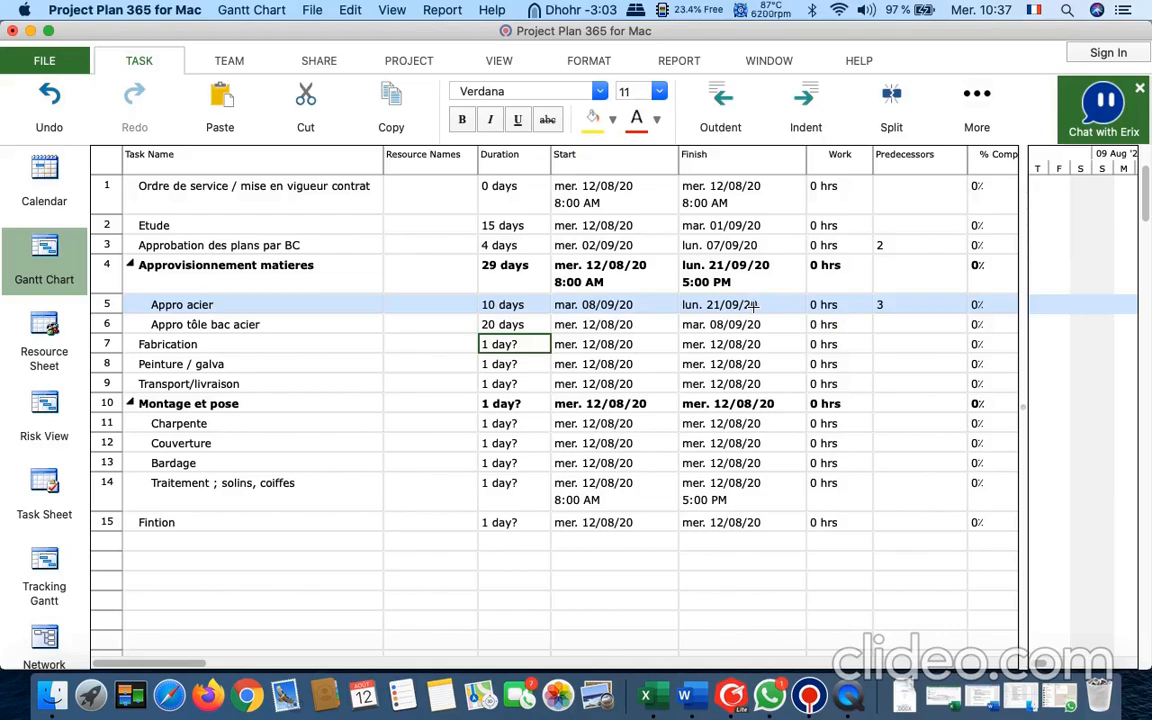
click(654, 325)
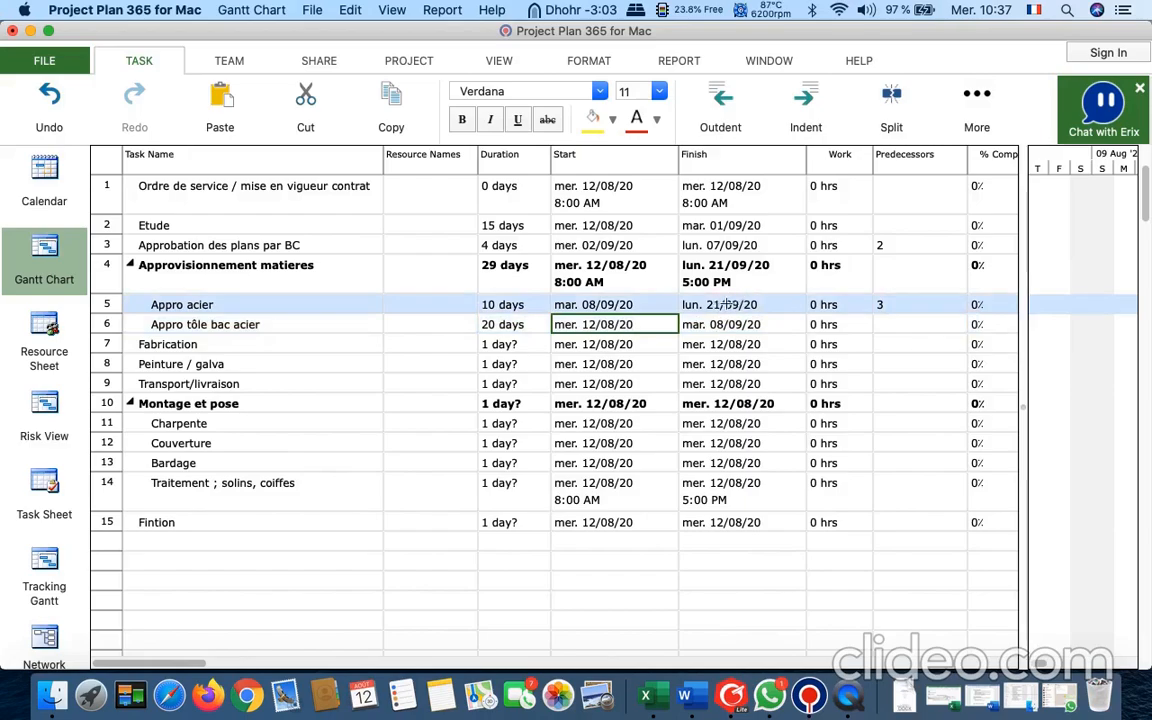
double_click(641, 324)
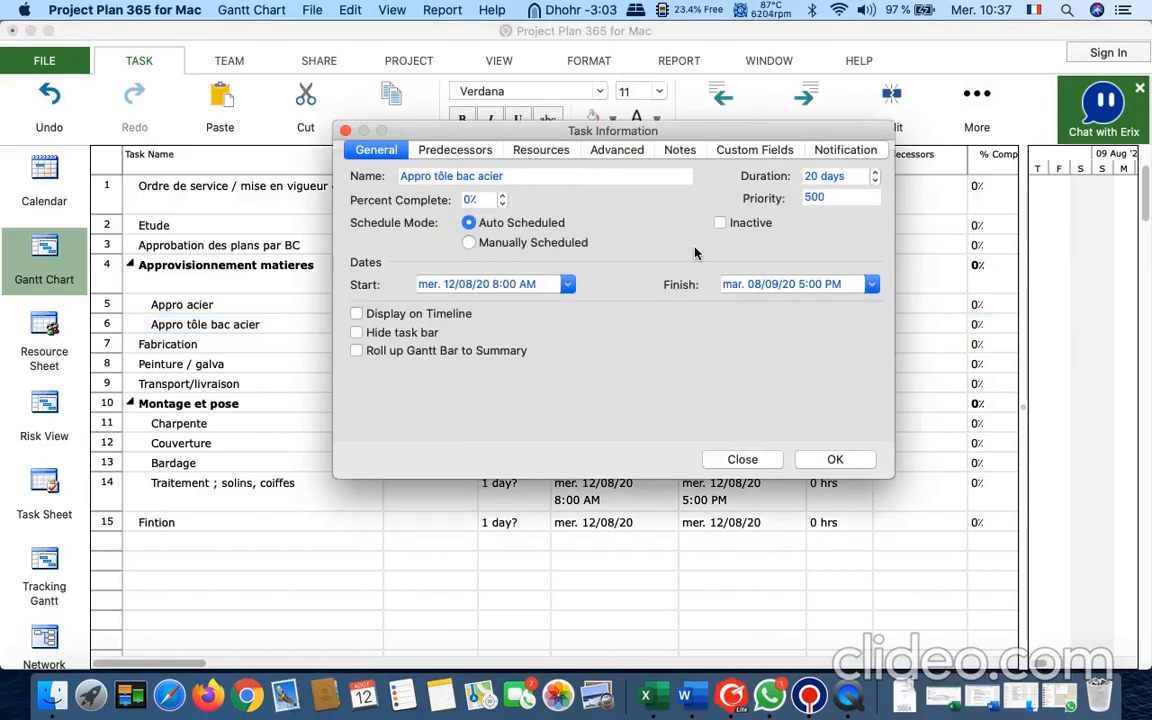
click(768, 284)
key(Right)
key(BackSpace)
key(BackSpace)
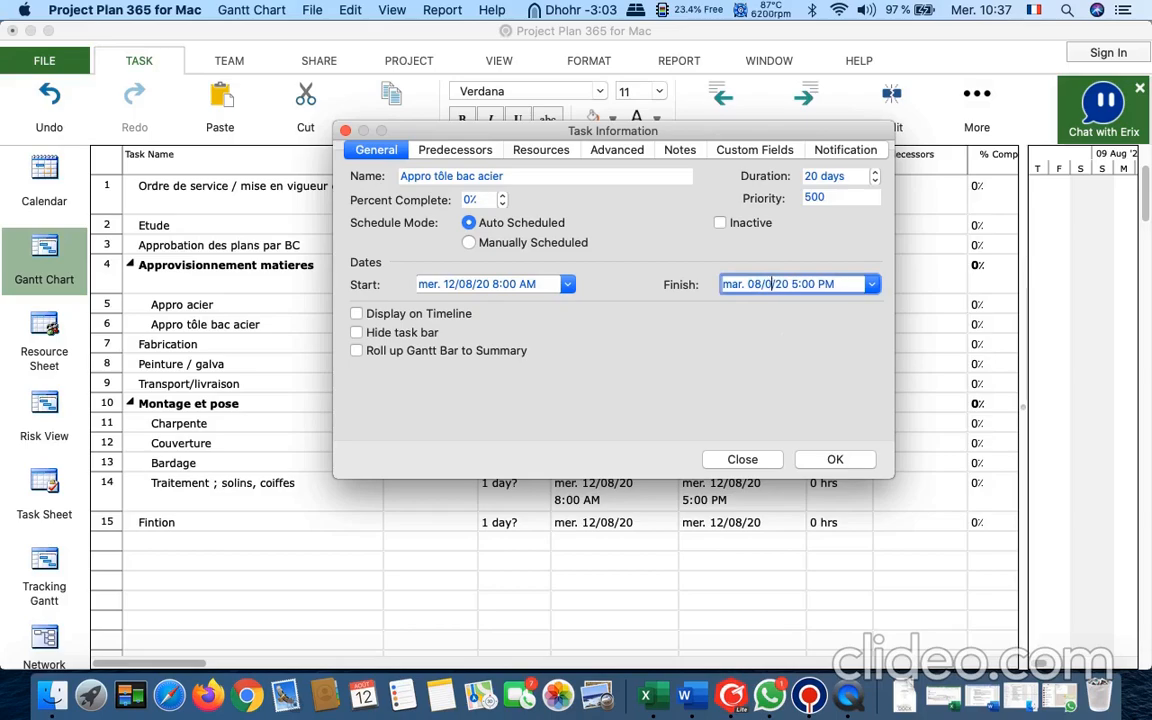
text(10)
key(Left)
key(Left)
key(BackSpace)
key(BackSpace)
text(20)
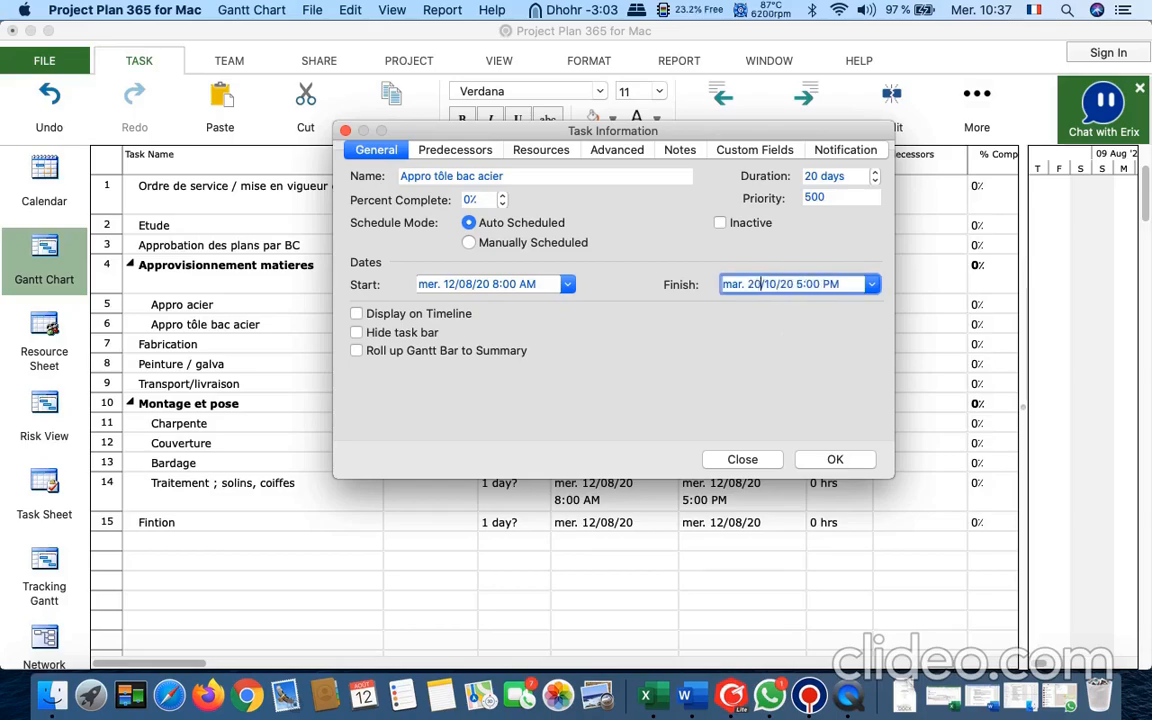
click(833, 459)
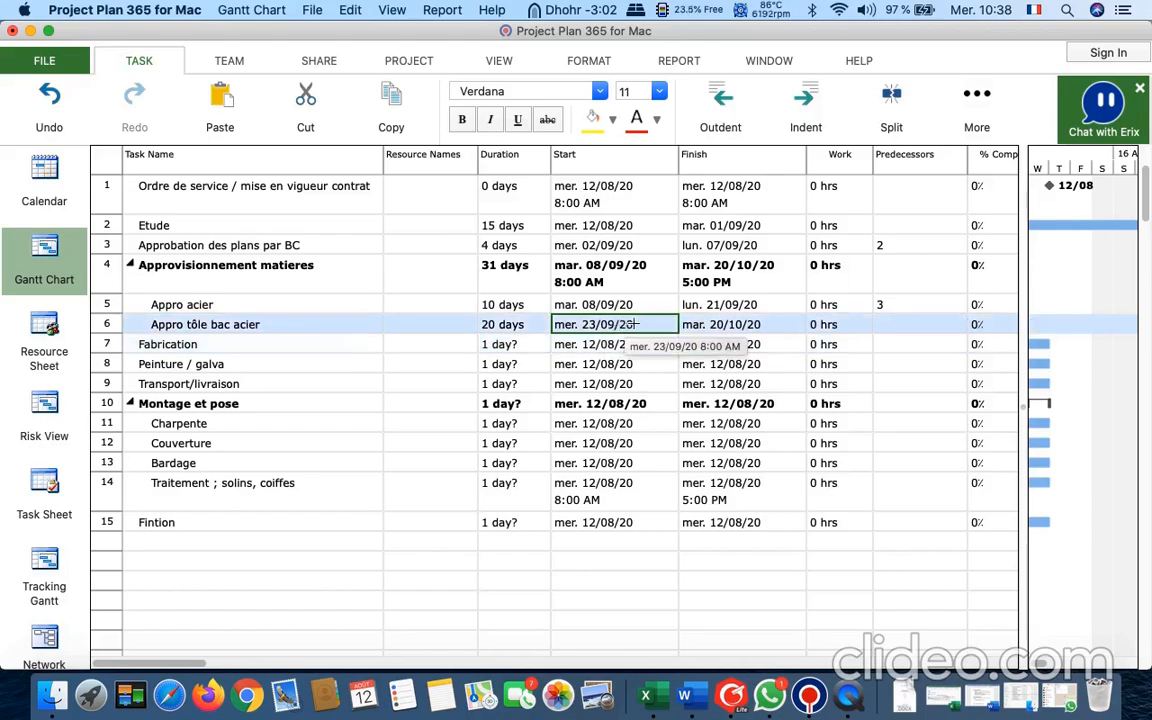
Enlarge the chart area and examine the Appro tôle bac acier bar's position relative to the Appro acier bar.
drag(1024, 406, 440, 428)
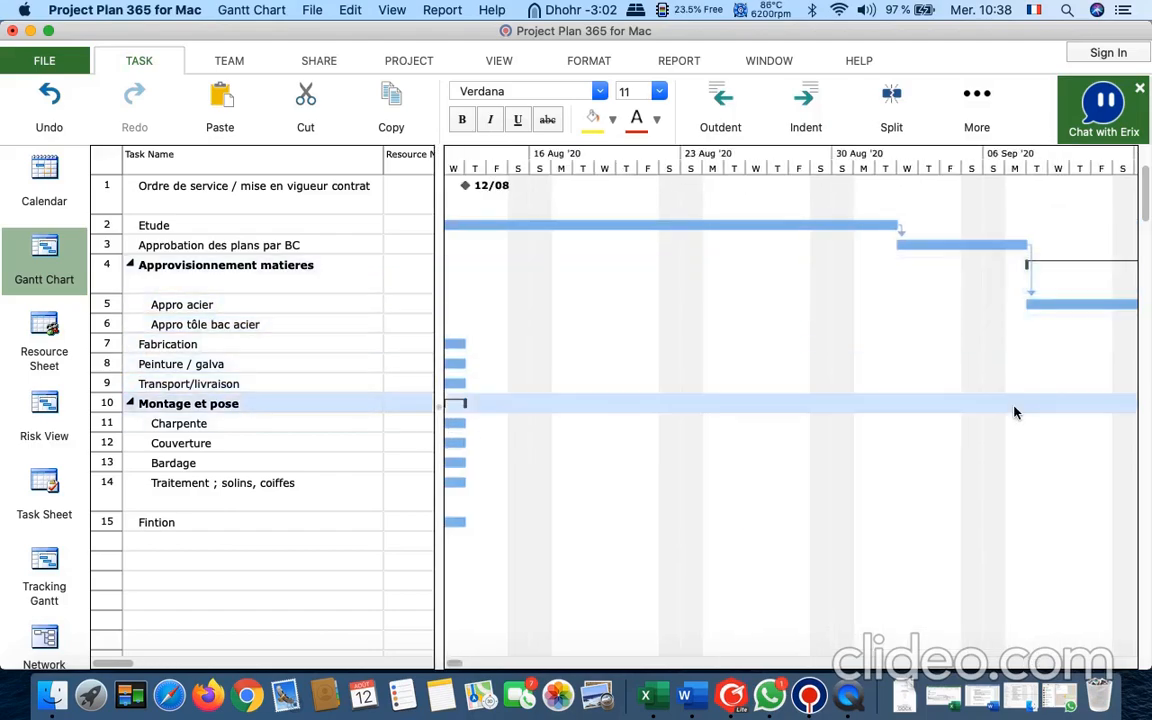
scroll(1013, 411, right, 5)
scroll(1013, 411, right, 5)
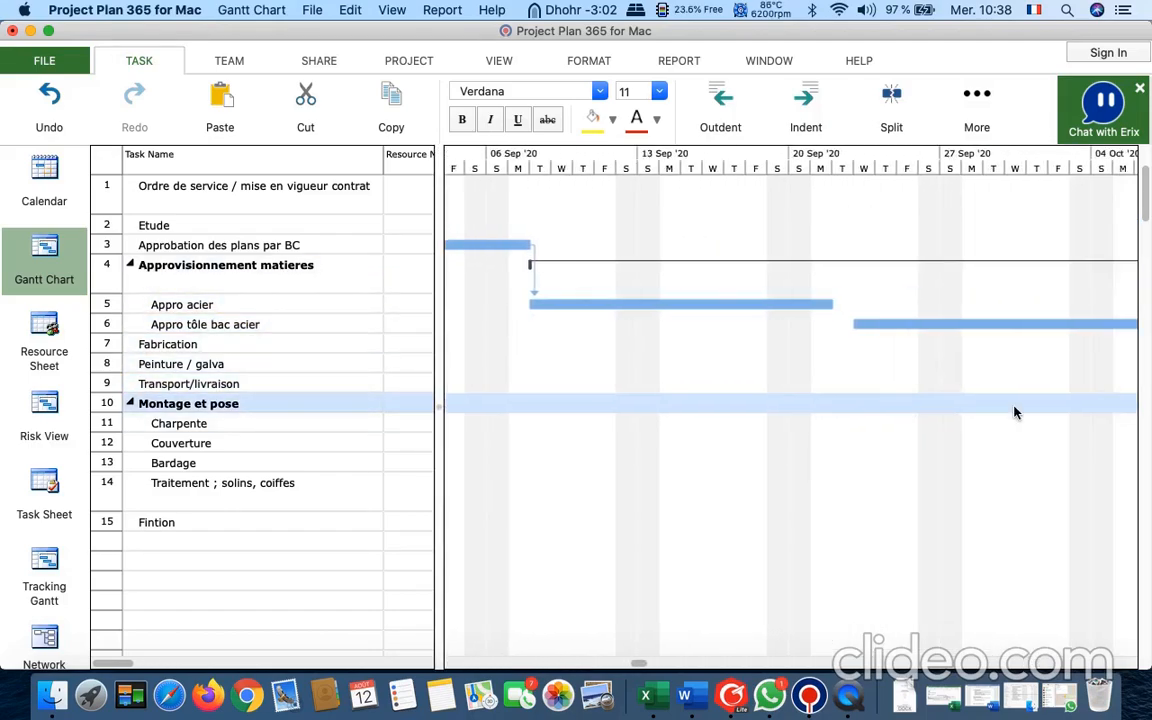
scroll(1014, 412, right, 5)
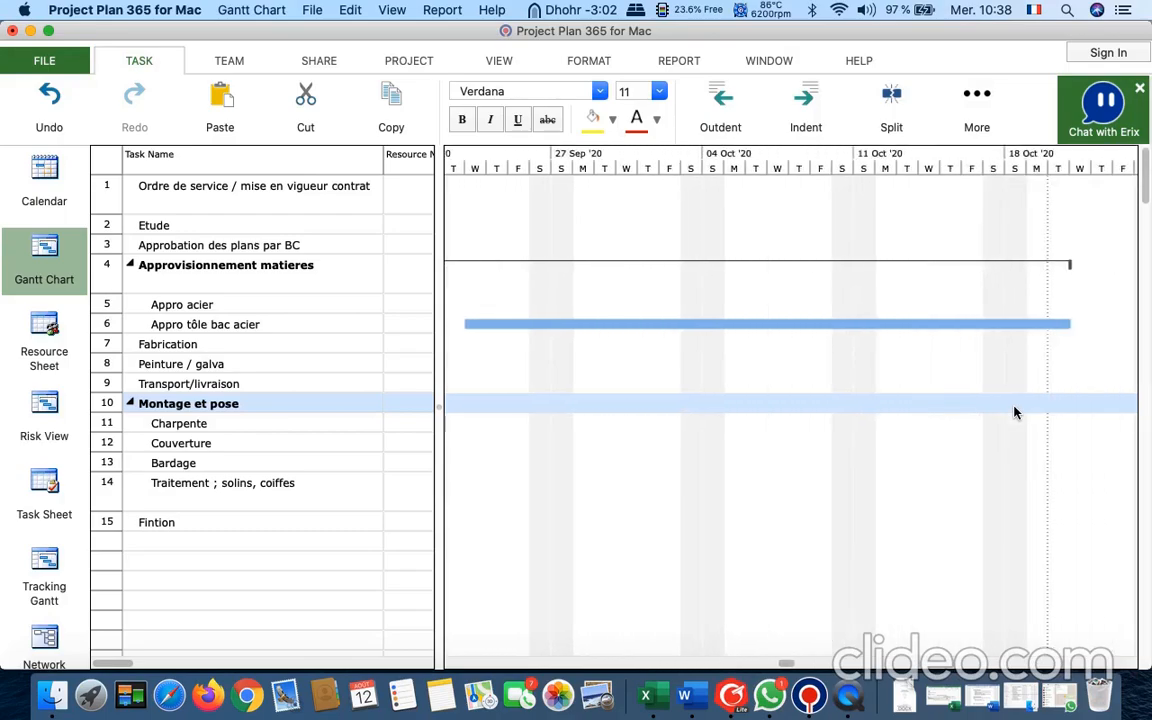
scroll(1014, 412, left, 3)
scroll(1014, 412, left, 1)
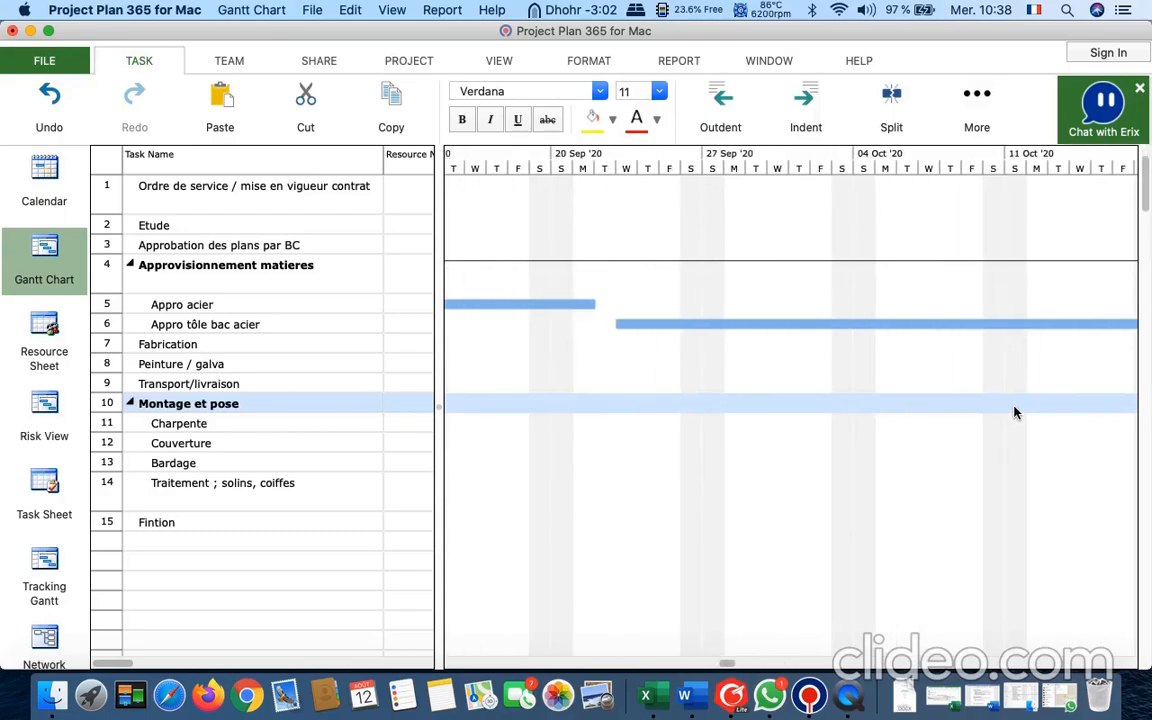
scroll(1014, 412, left, 10)
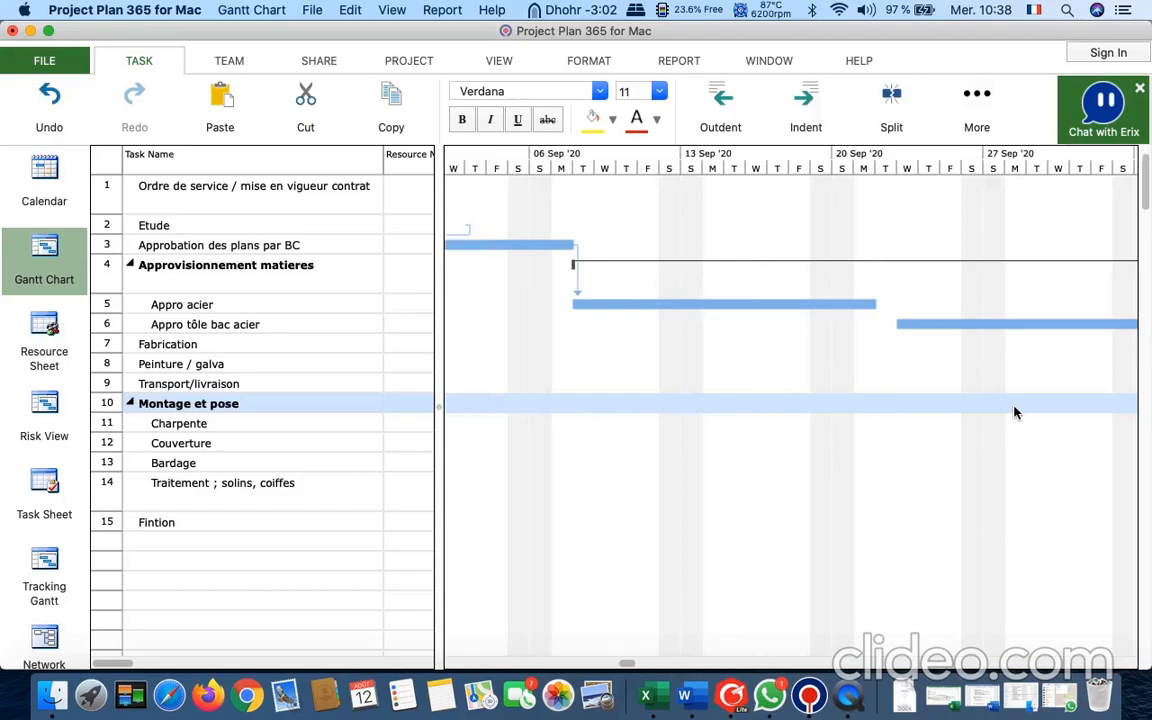
scroll(1014, 412, right, 5)
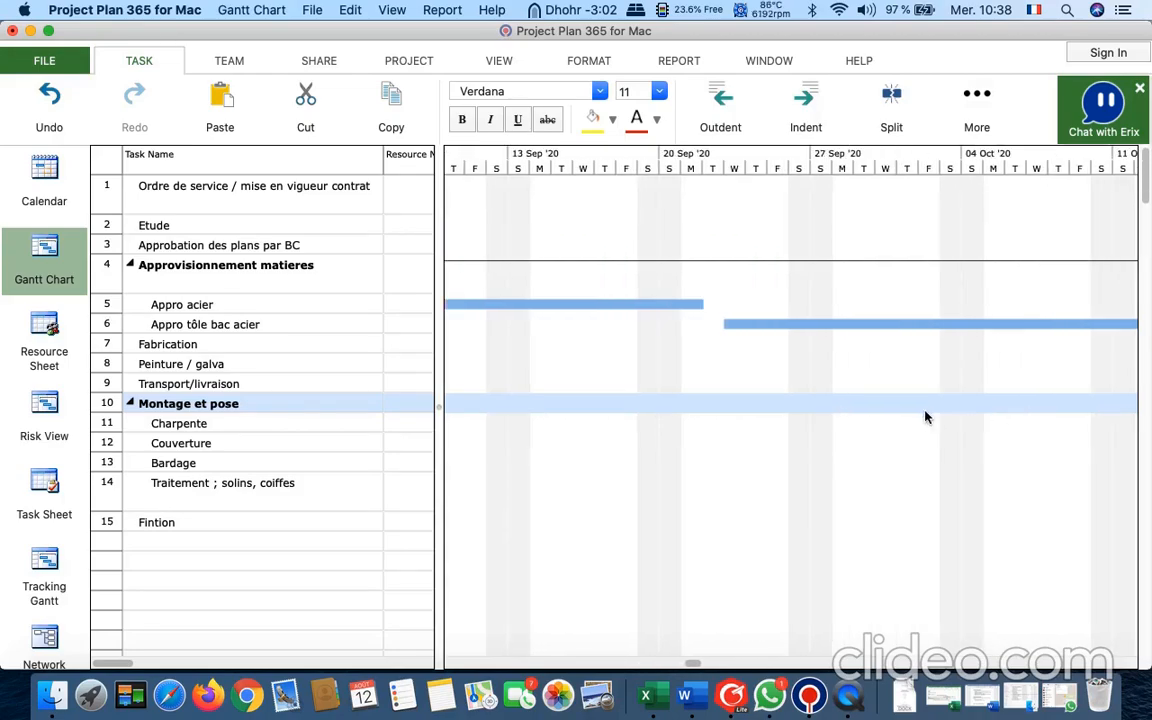
scroll(925, 417, right, 5)
Move the Appro tôle bac acier bar on the chart to start on 25/09/20.
click(872, 327)
click(866, 400)
click(889, 389)
click(876, 326)
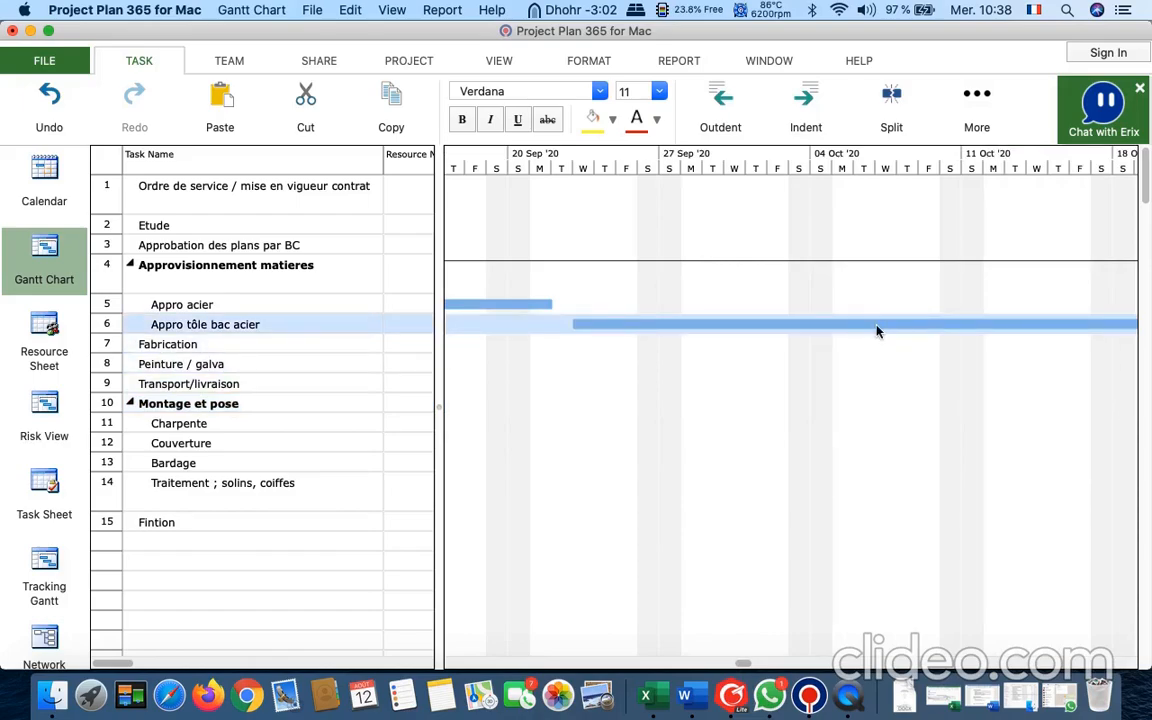
click(885, 366)
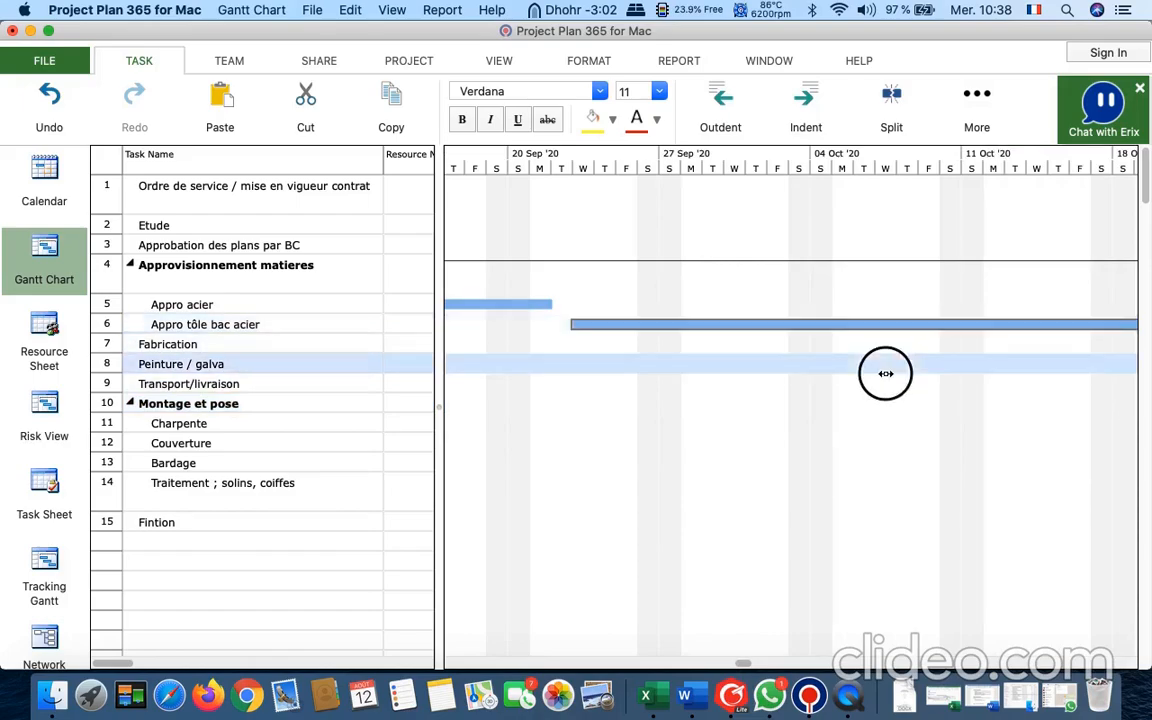
click(1036, 245)
click(981, 327)
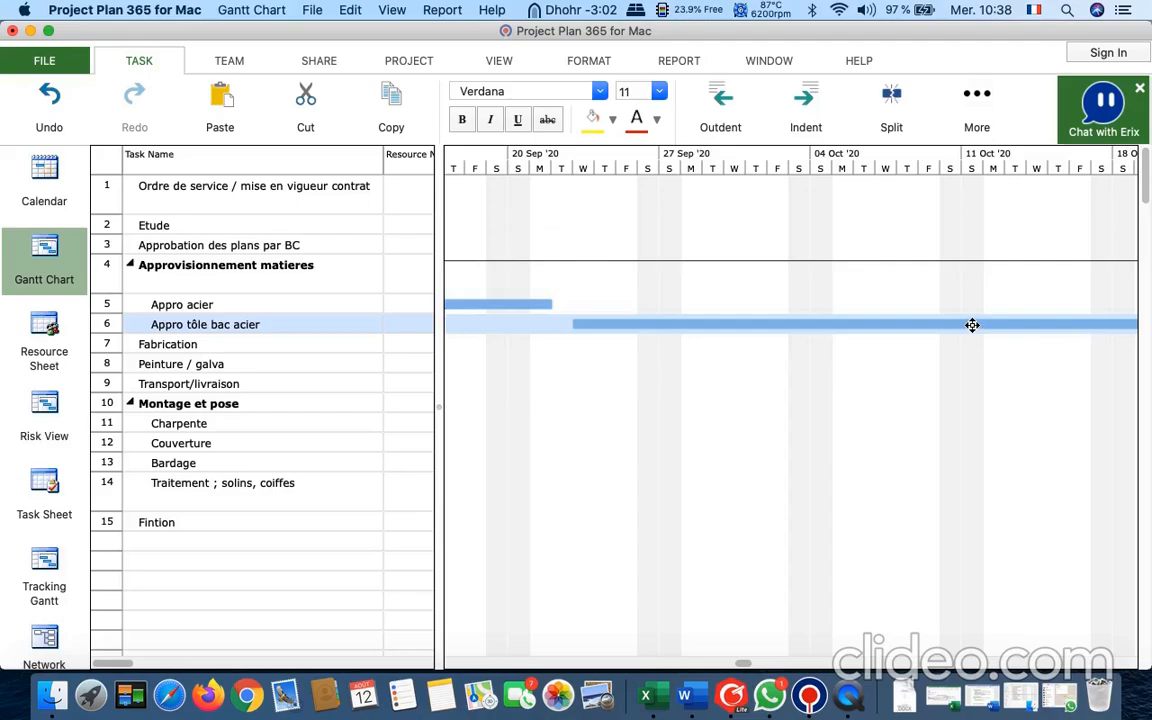
drag(972, 325, 1022, 330)
click(442, 522)
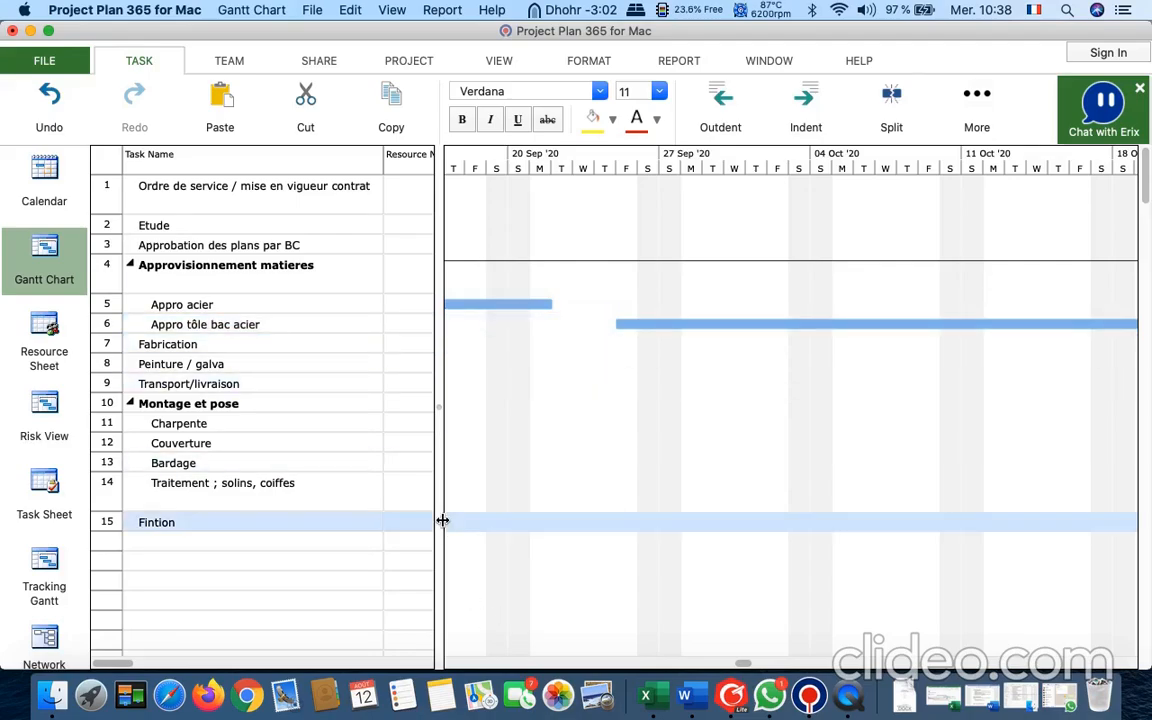
Set task 5 as the predecessor of Fabrication and give it a duration of 20 days.
drag(437, 495, 916, 529)
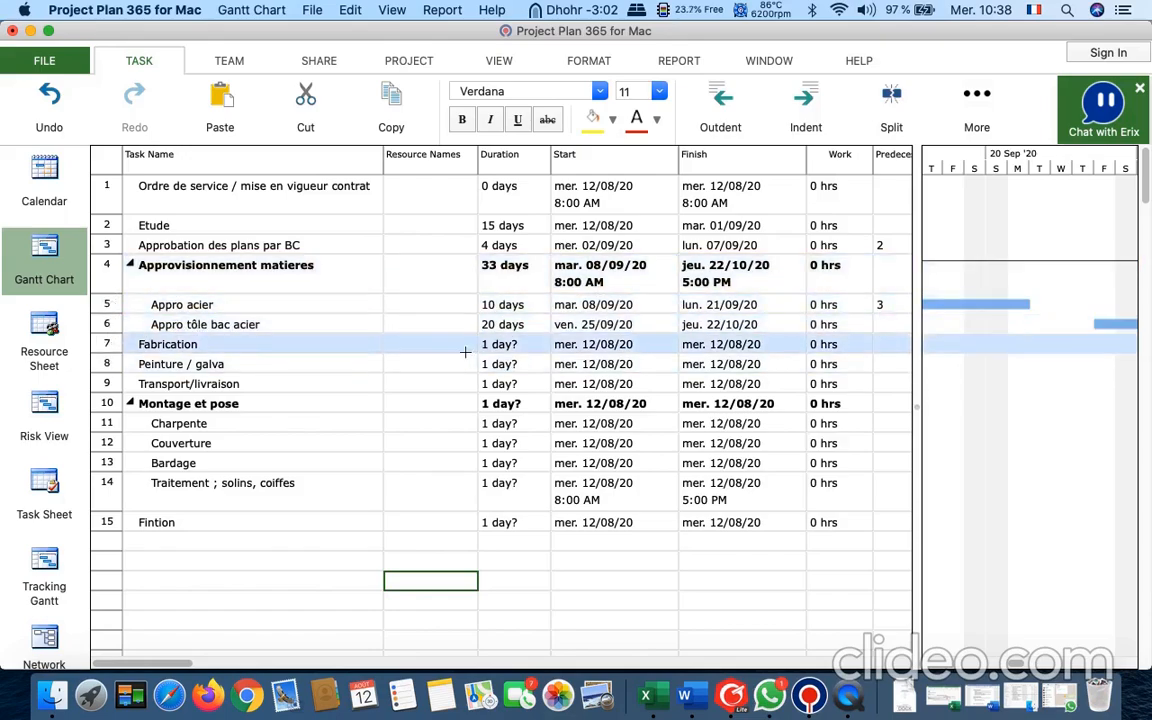
click(879, 341)
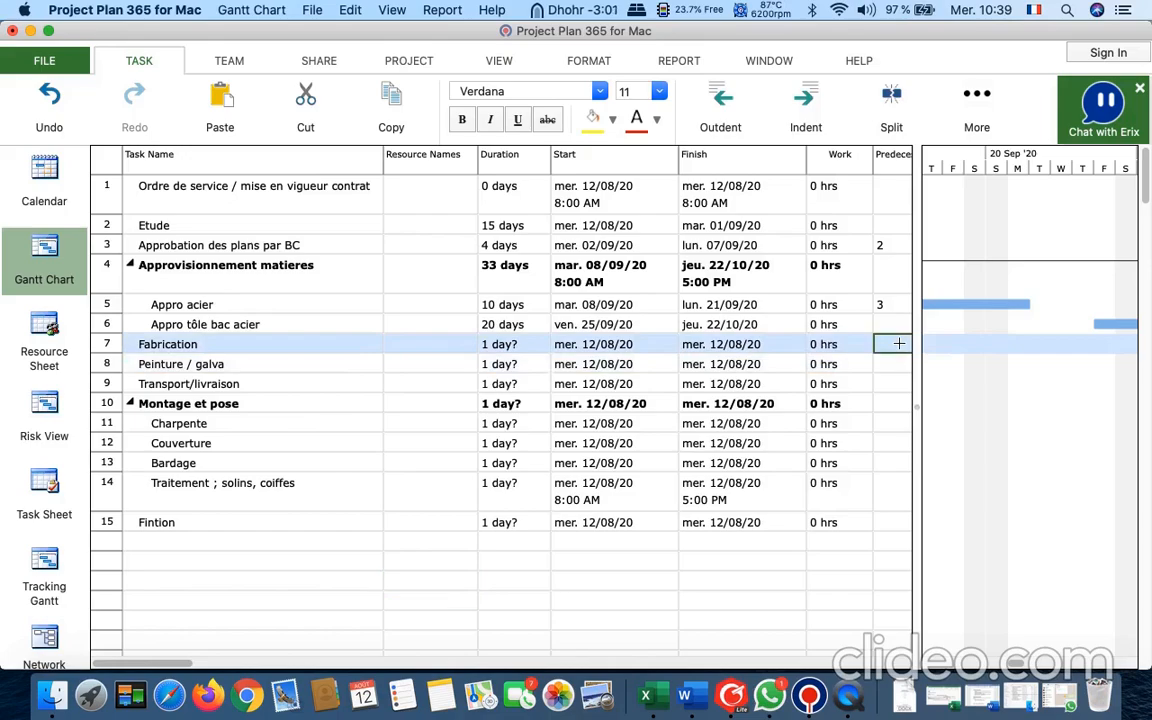
text(5)
key(Return)
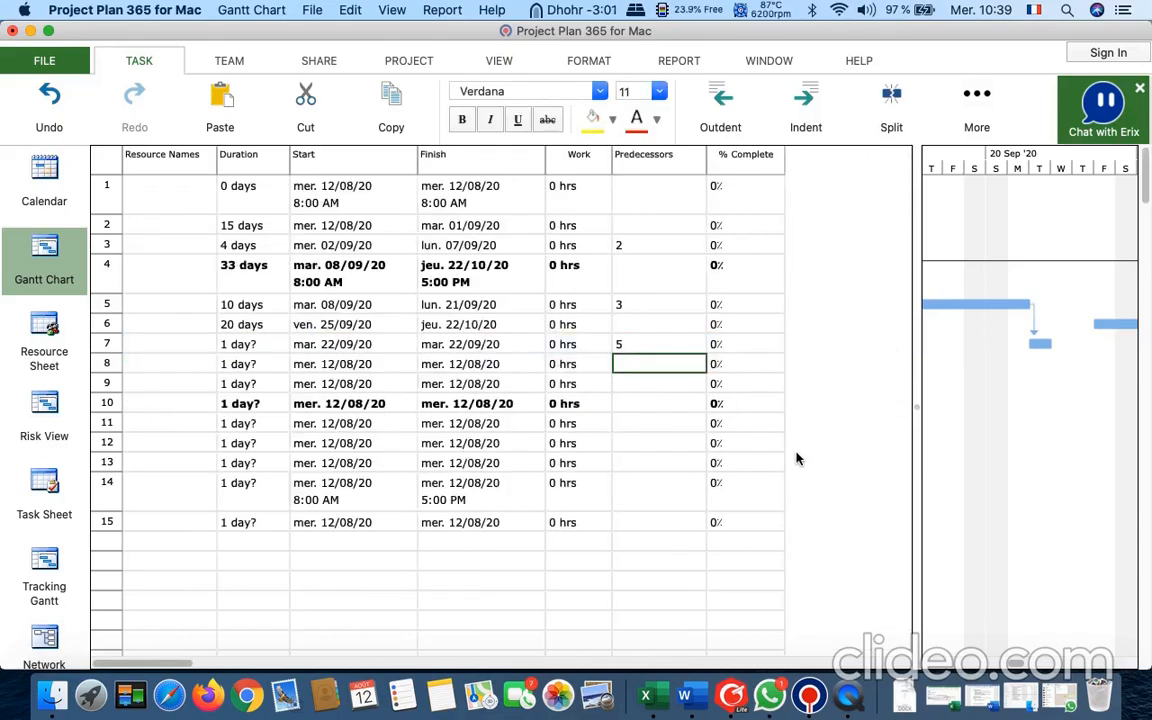
scroll(524, 575, left, 5)
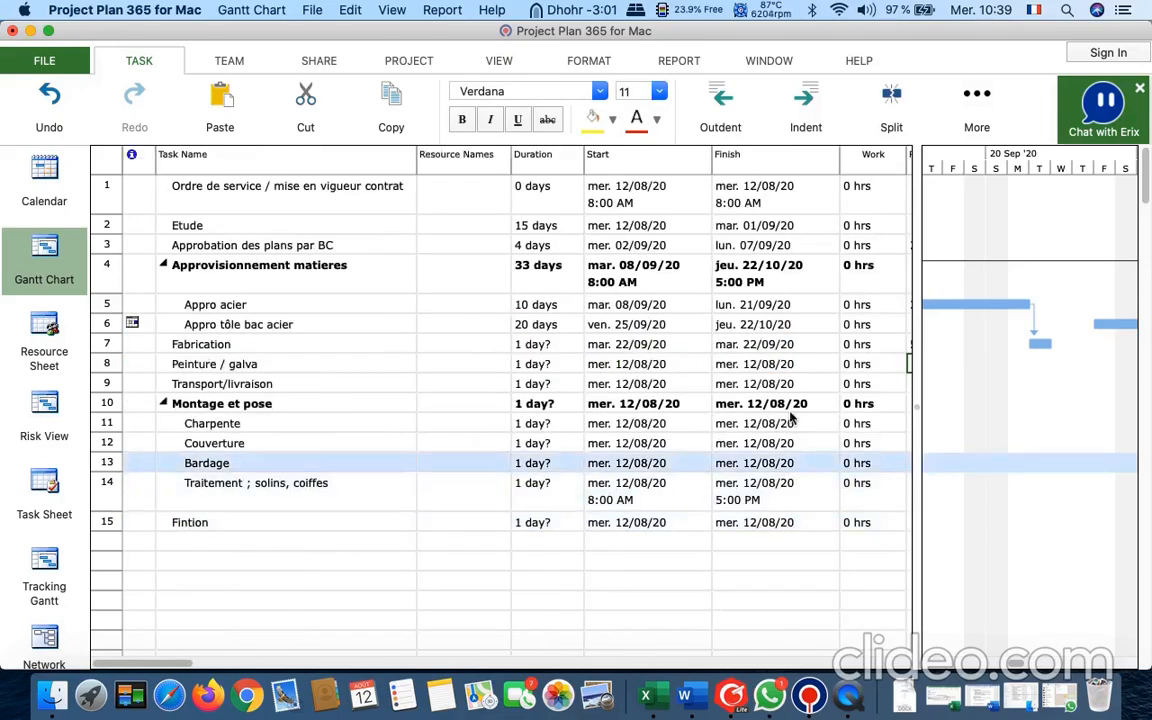
click(552, 344)
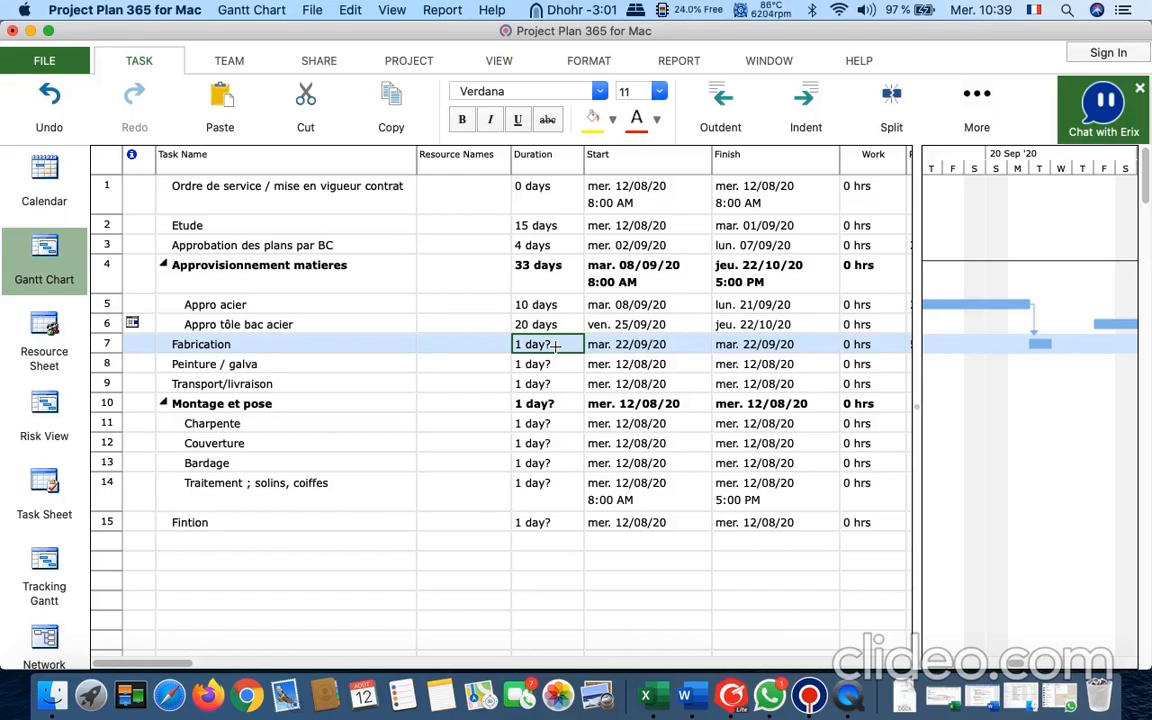
text(20)
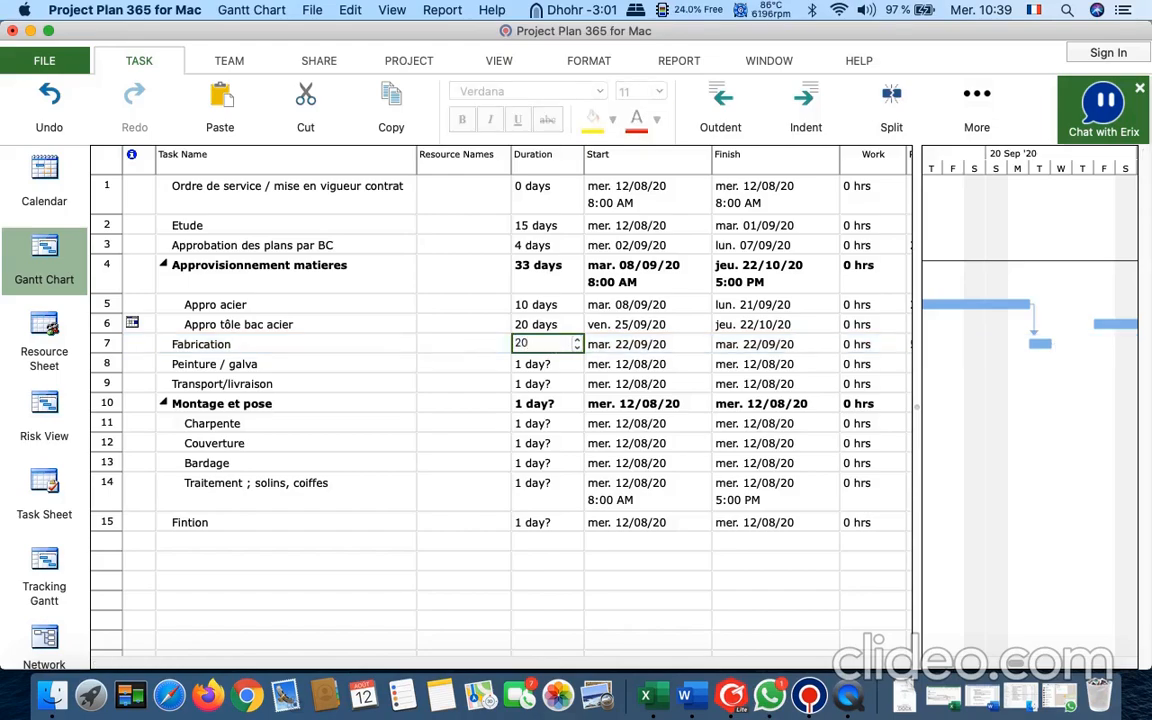
key(Return)
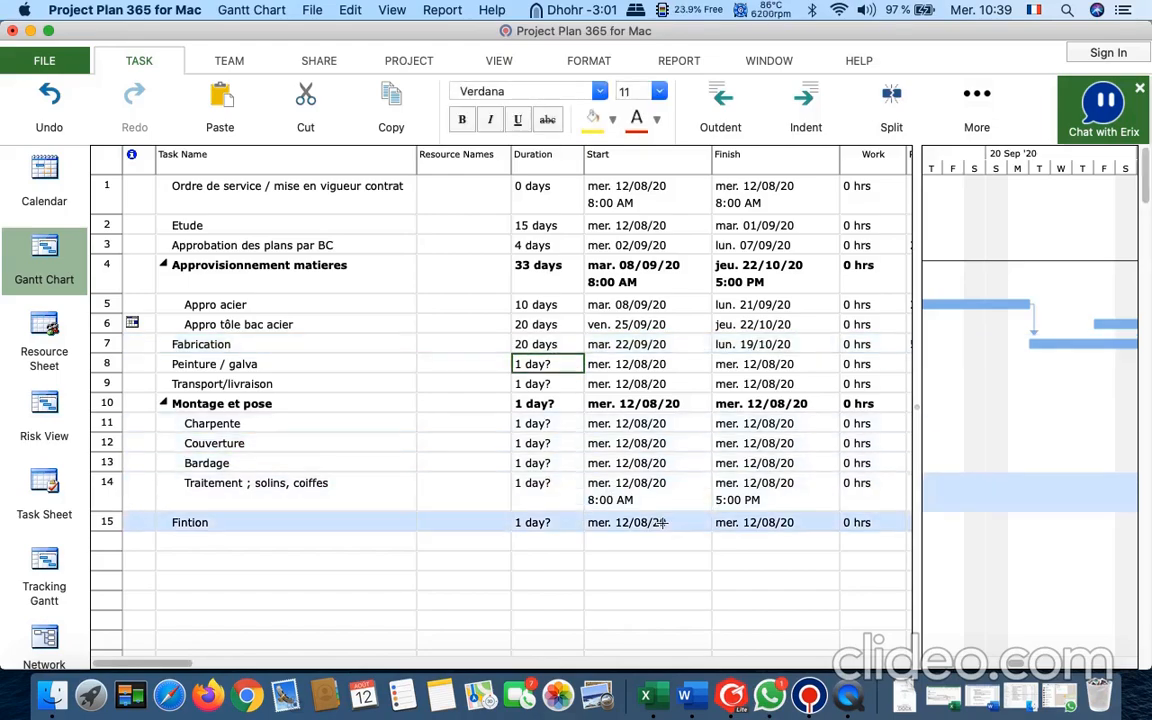
Enlarge the chart area and examine the Fabrication bar against the Appro acier and Appro tôle bac acier bars.
drag(913, 527, 458, 501)
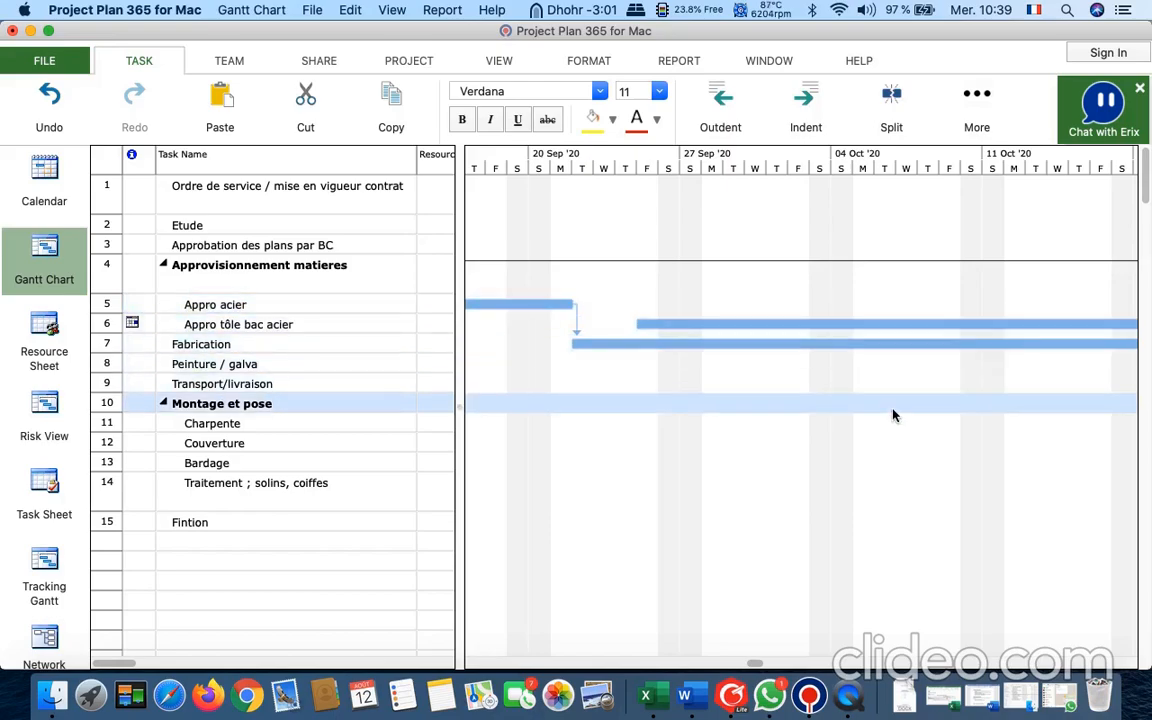
scroll(895, 413, right, 5)
scroll(895, 415, right, 4)
scroll(895, 415, left, 2)
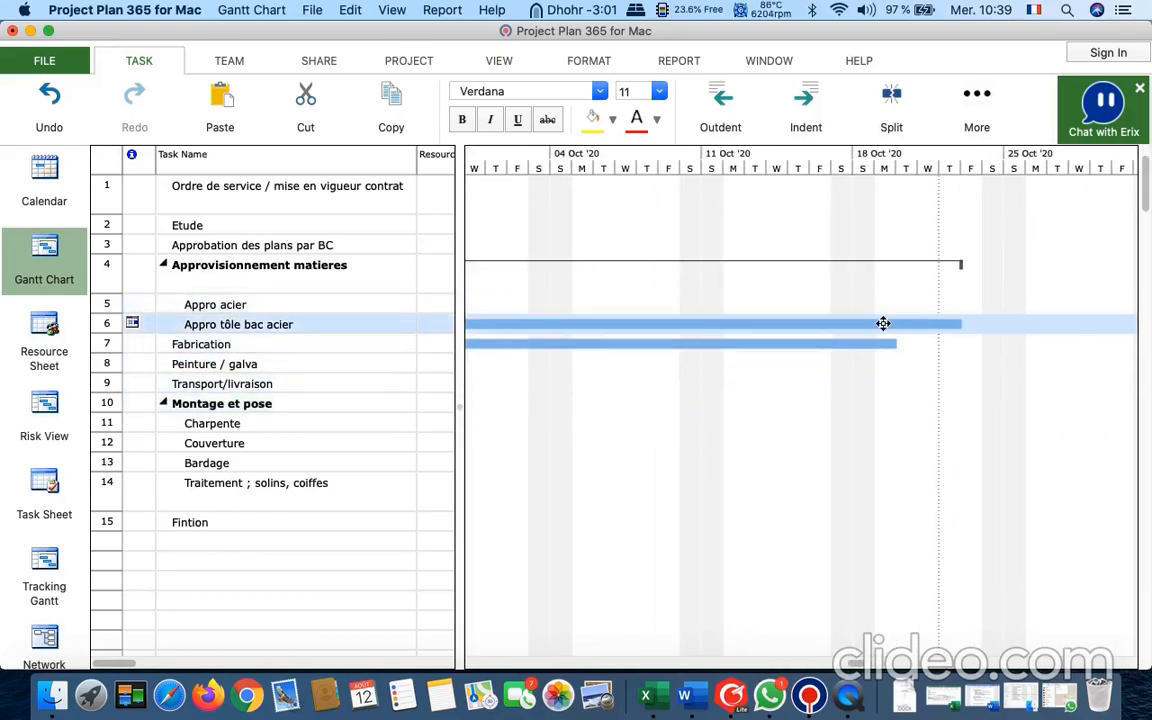
scroll(814, 489, left, 20)
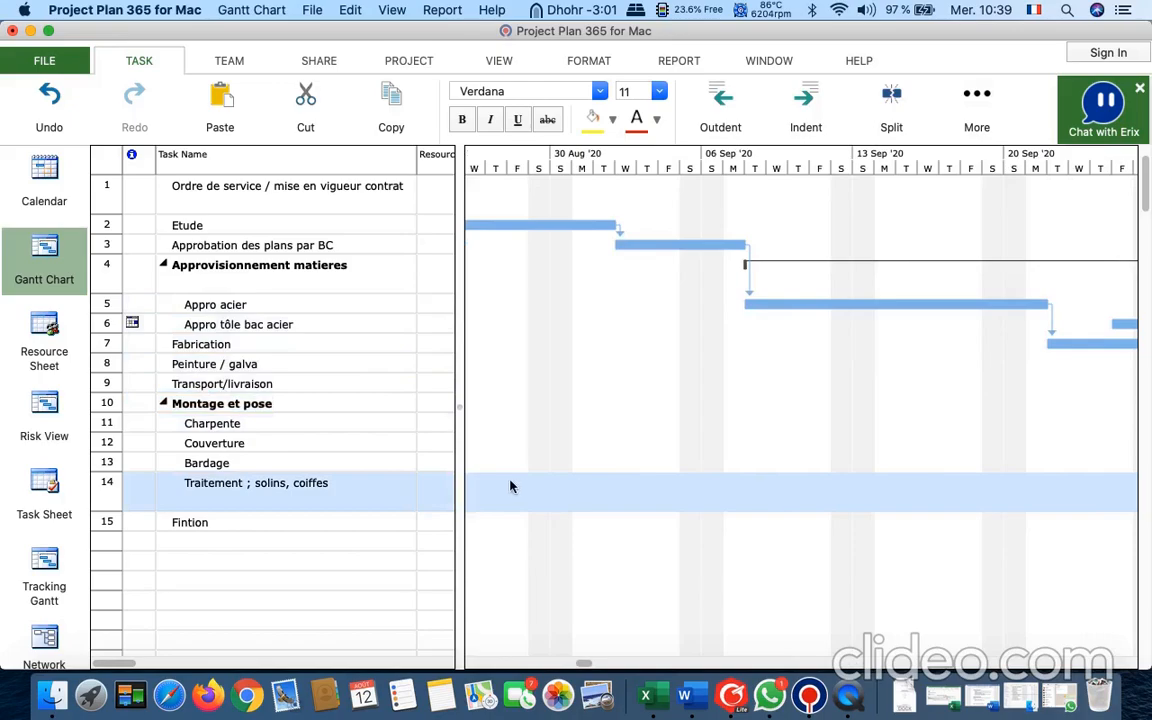
Set the duration of Peinture / galva to 7 days.
drag(463, 443, 955, 427)
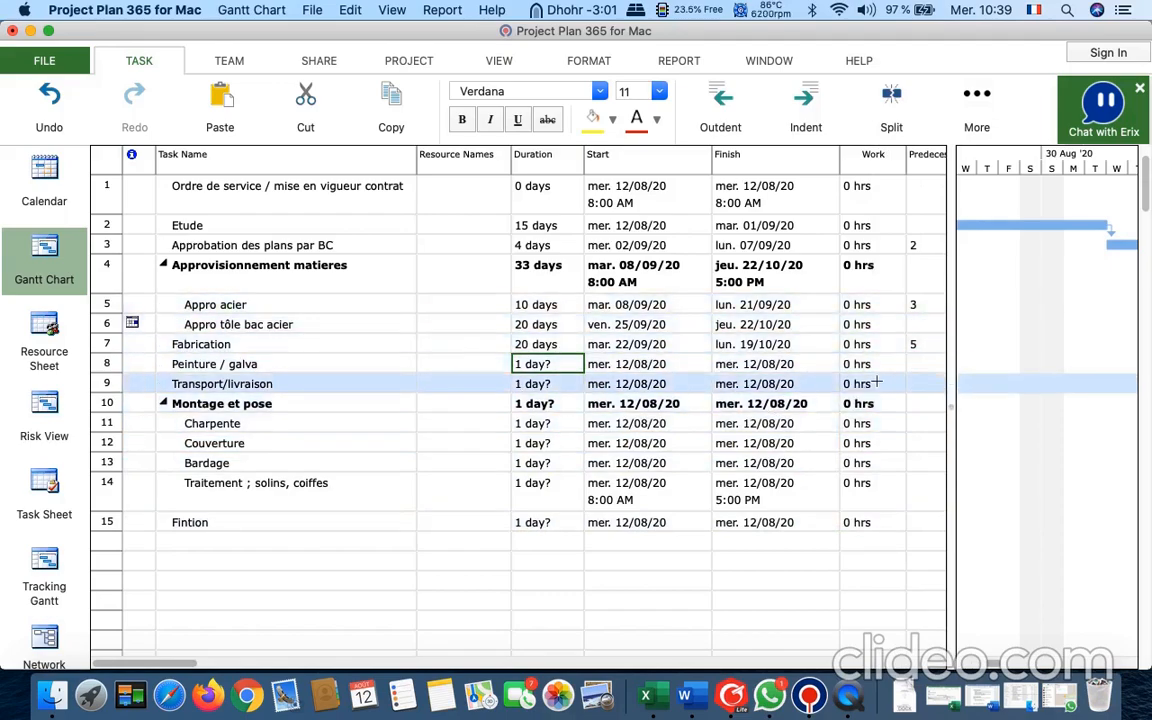
click(917, 368)
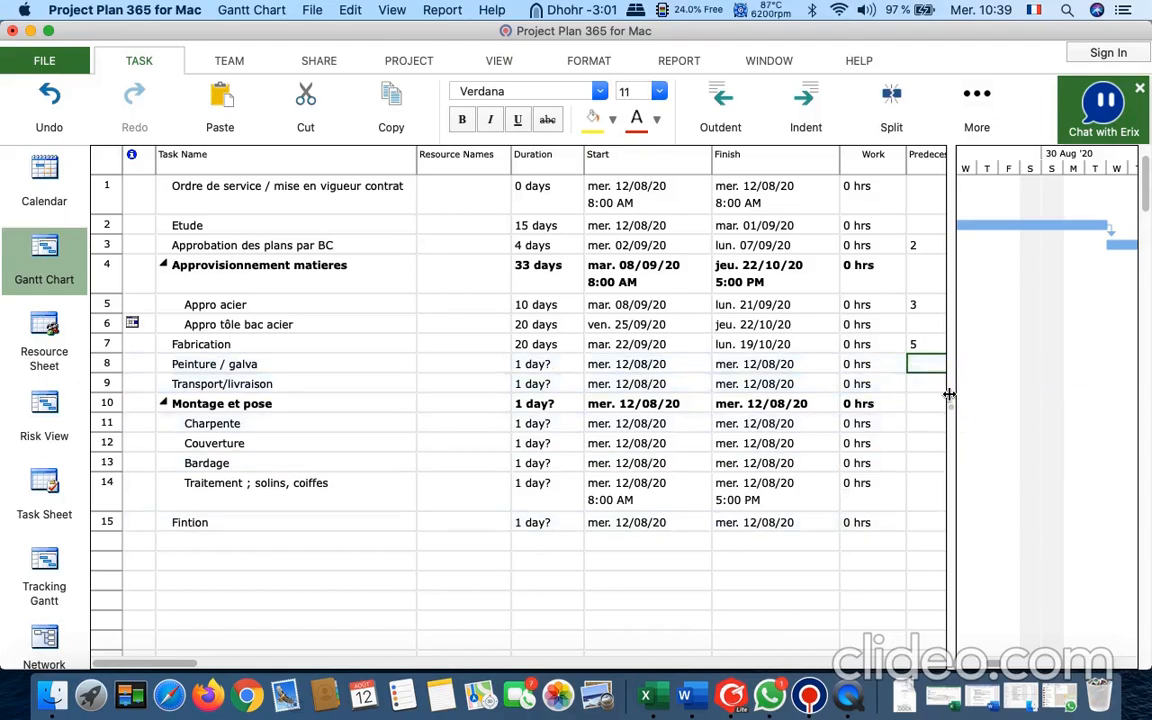
drag(948, 393, 384, 318)
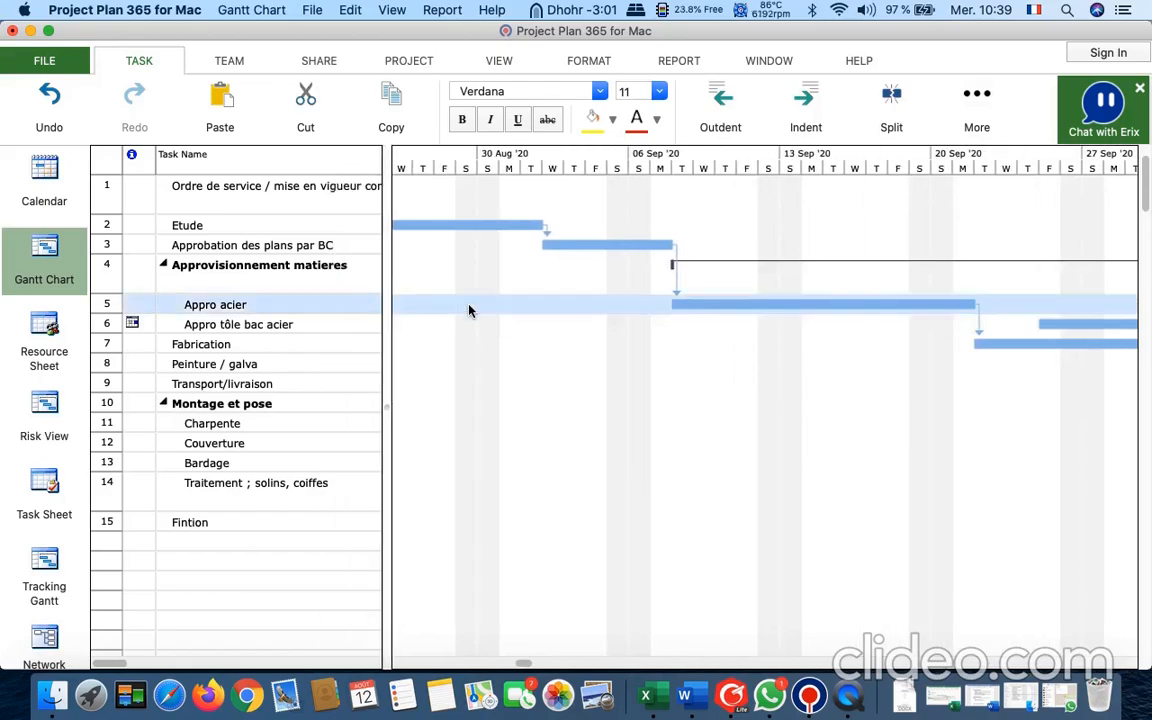
click(281, 364)
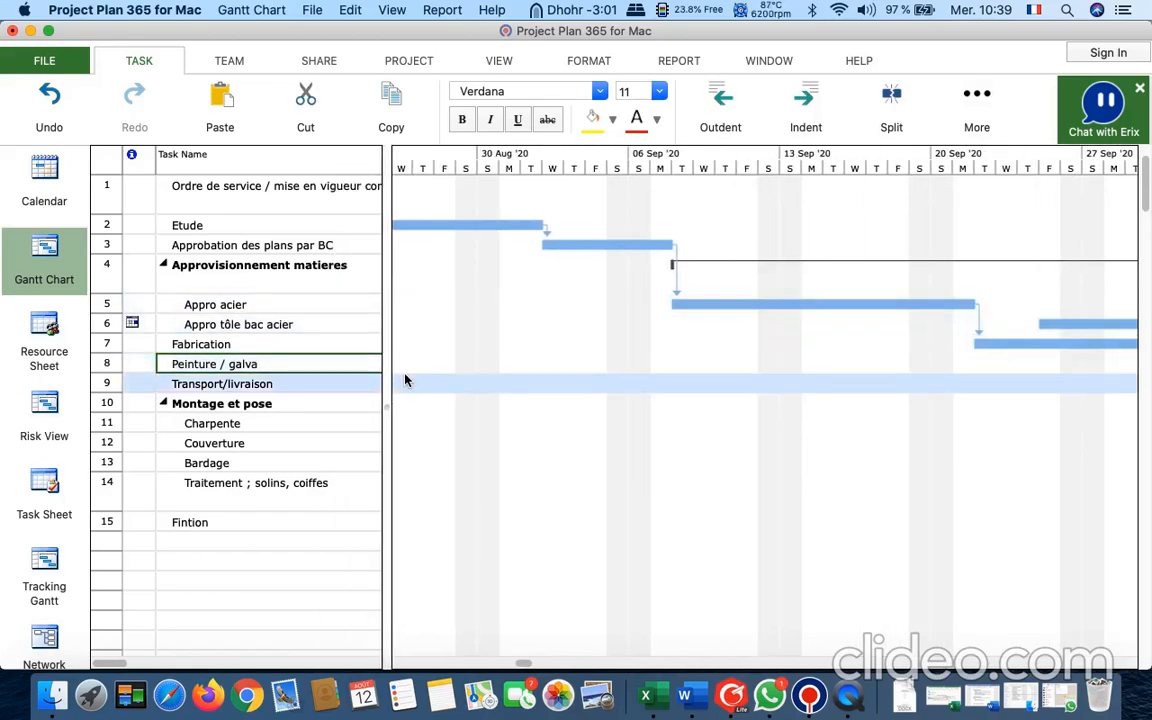
drag(391, 404, 805, 424)
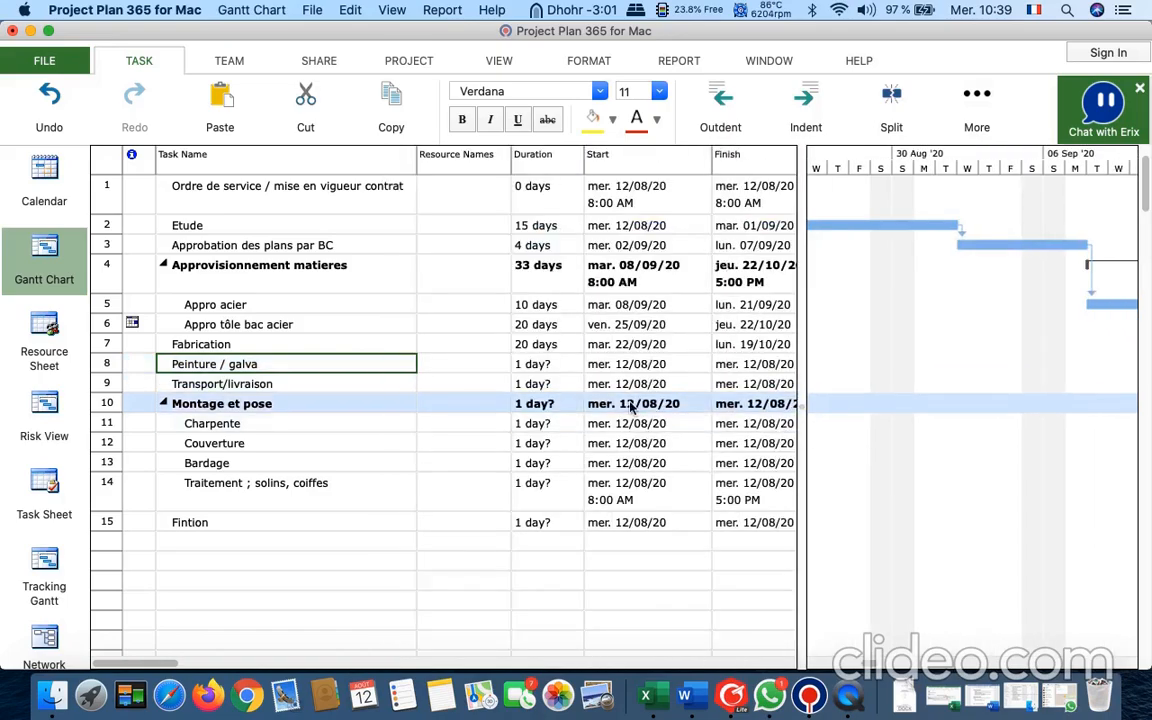
click(572, 367)
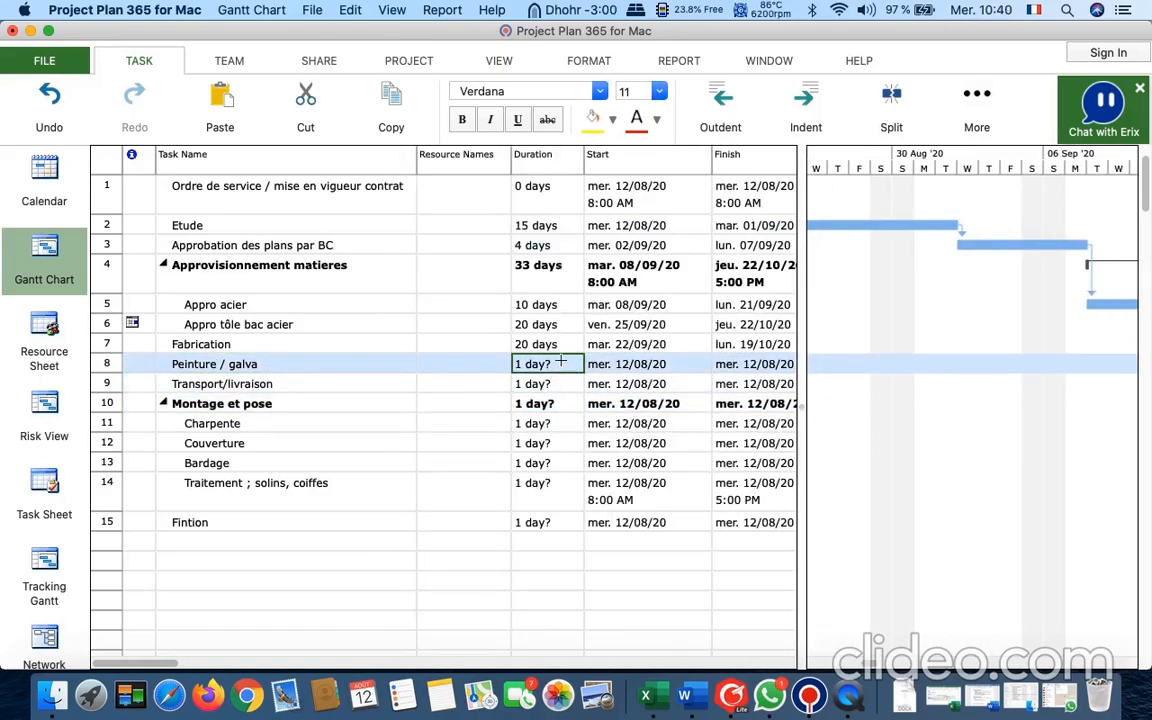
text(7)
key(Return)
Enlarge the chart area and shift the Peinture / galva bar forward to start on 21/09/20.
drag(808, 455, 326, 451)
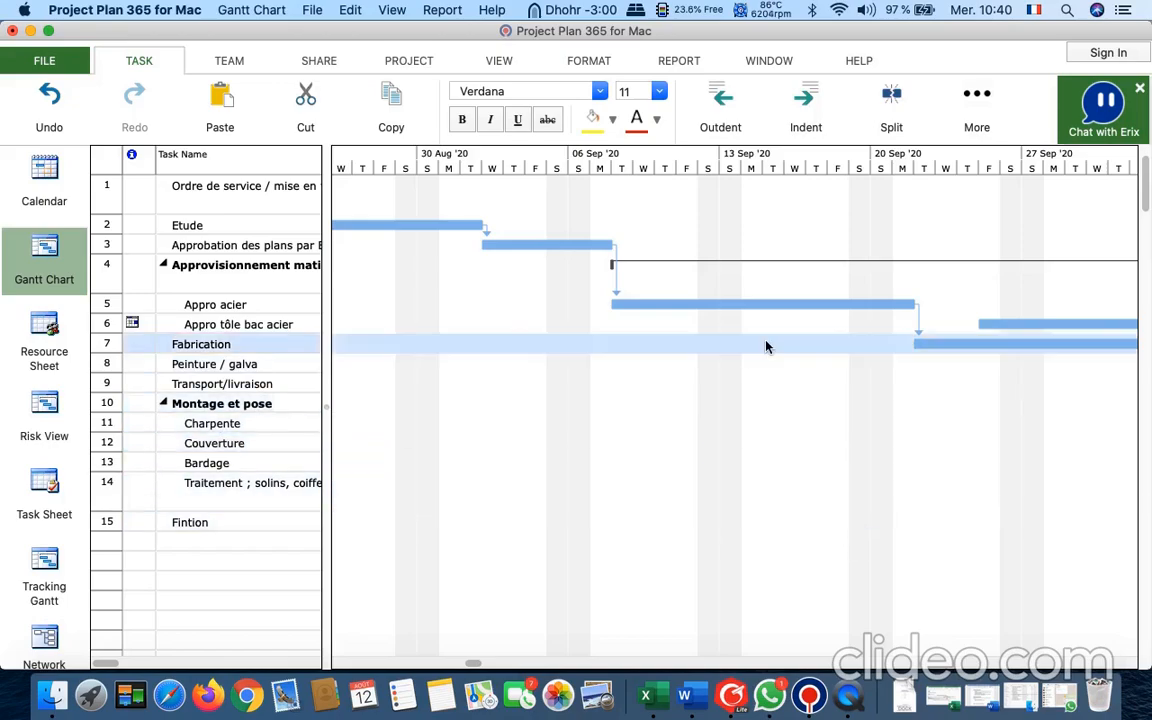
scroll(879, 404, right, 10)
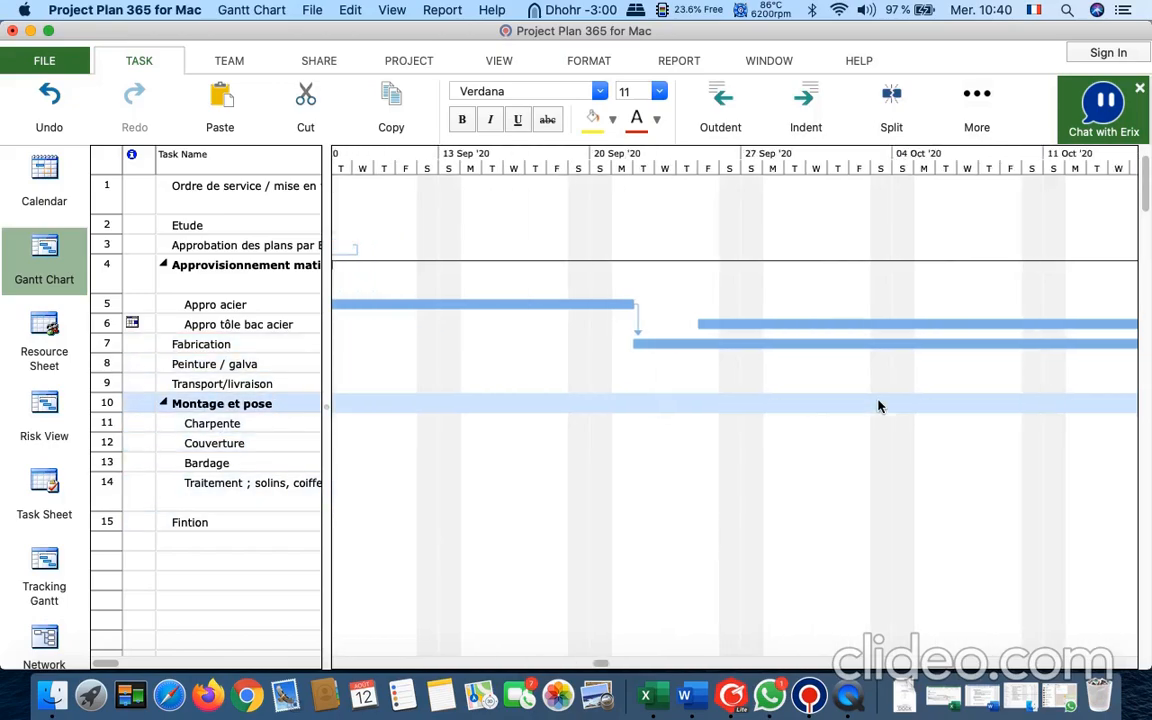
scroll(879, 404, right, 10)
scroll(879, 404, left, 20)
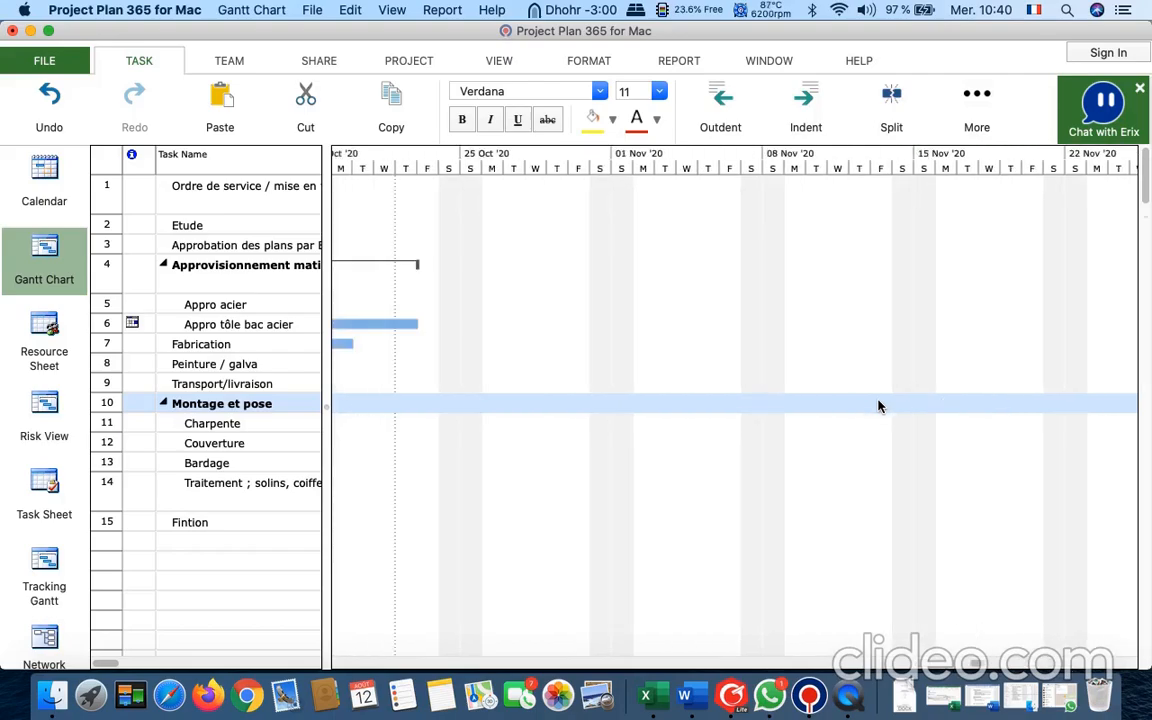
scroll(879, 404, left, 5)
scroll(879, 404, down, 1)
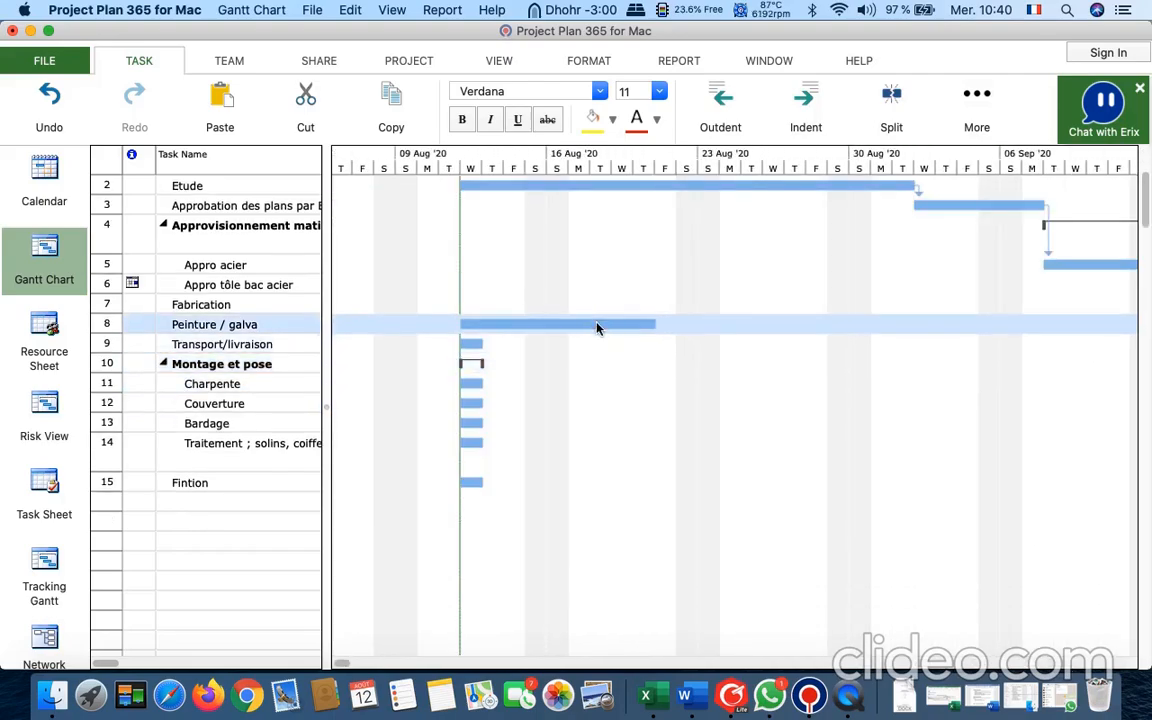
drag(597, 324, 805, 340)
drag(607, 324, 1013, 342)
scroll(1013, 342, right, 10)
scroll(980, 342, up, 1)
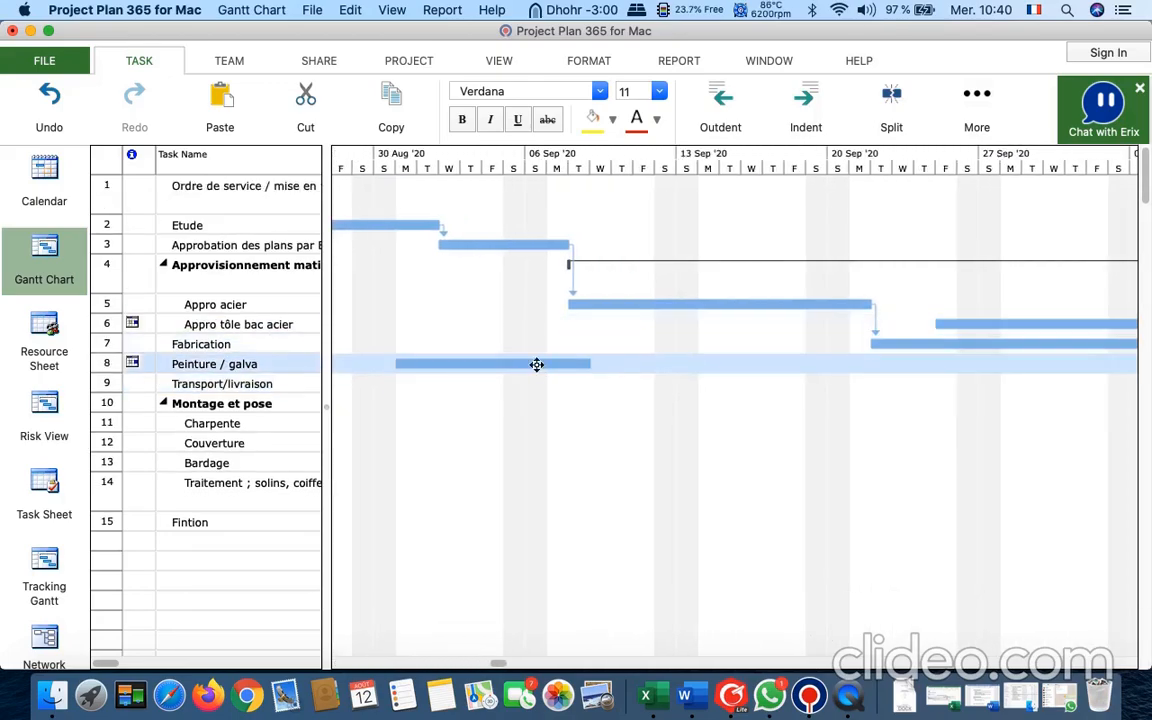
drag(517, 363, 954, 388)
click(765, 273)
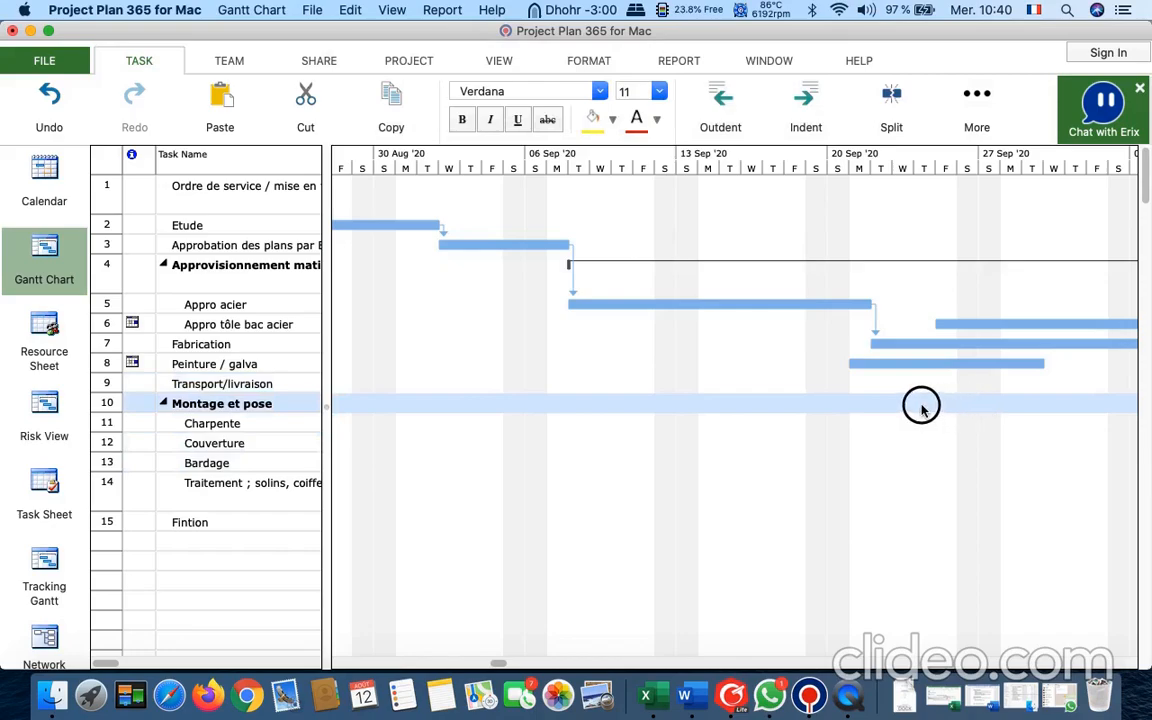
Move the Peinture / galva bar to start on 02/10/20 and stretch it to 14 days, finishing on 21/10/20.
scroll(910, 411, right, 5)
scroll(912, 412, right, 2)
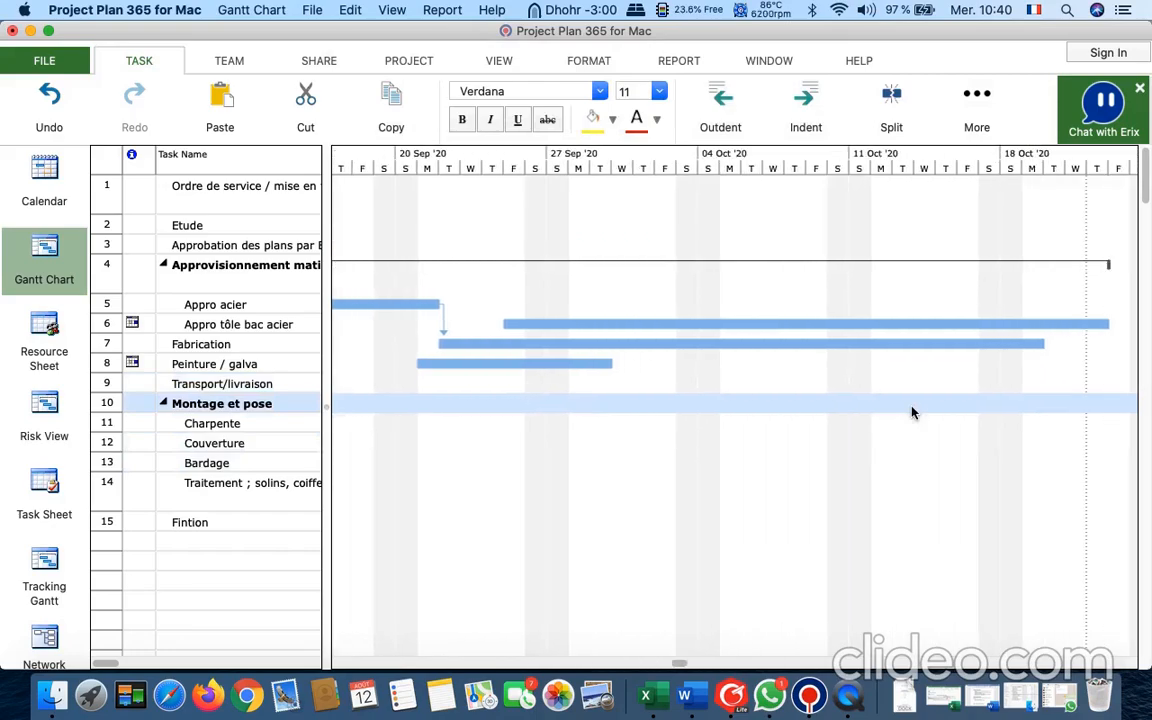
click(636, 368)
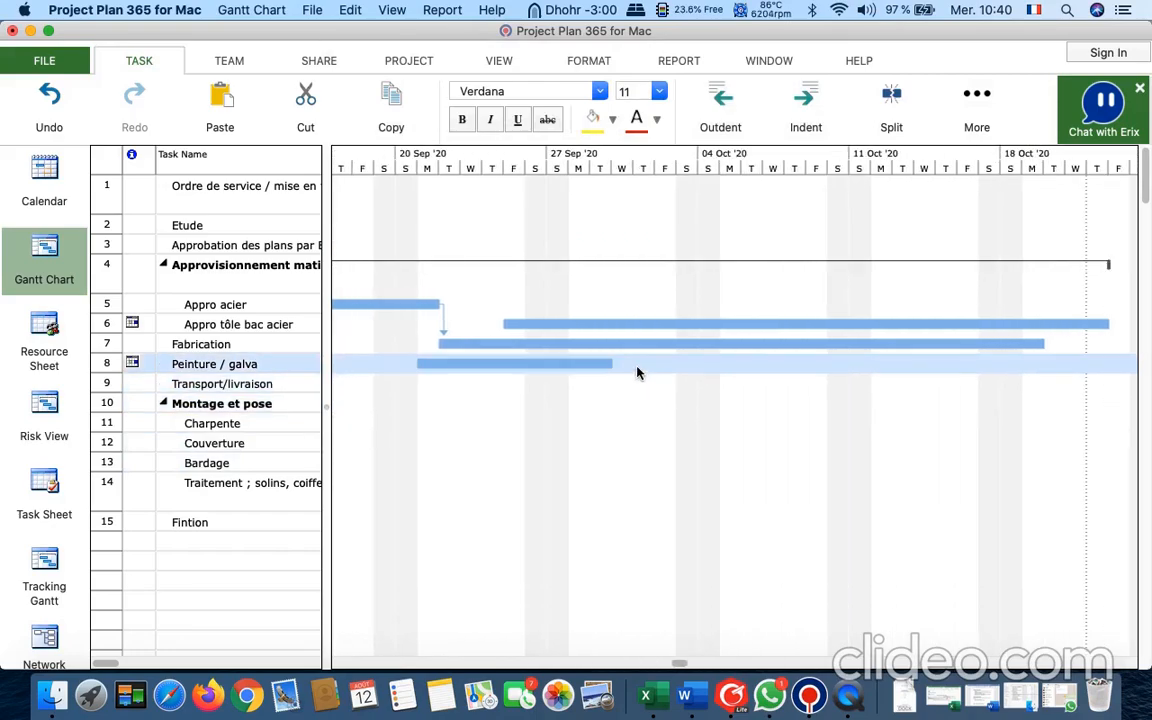
drag(563, 365, 736, 366)
click(465, 346)
click(560, 330)
click(519, 342)
click(566, 360)
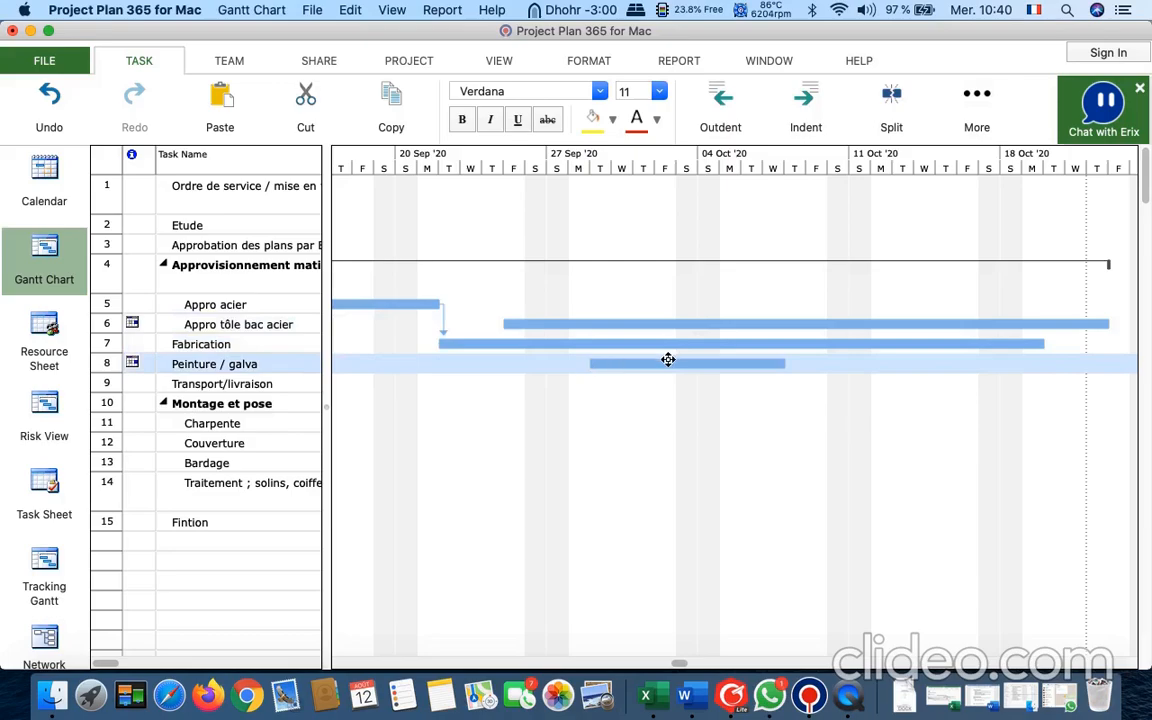
drag(676, 360, 738, 361)
drag(895, 363, 1086, 363)
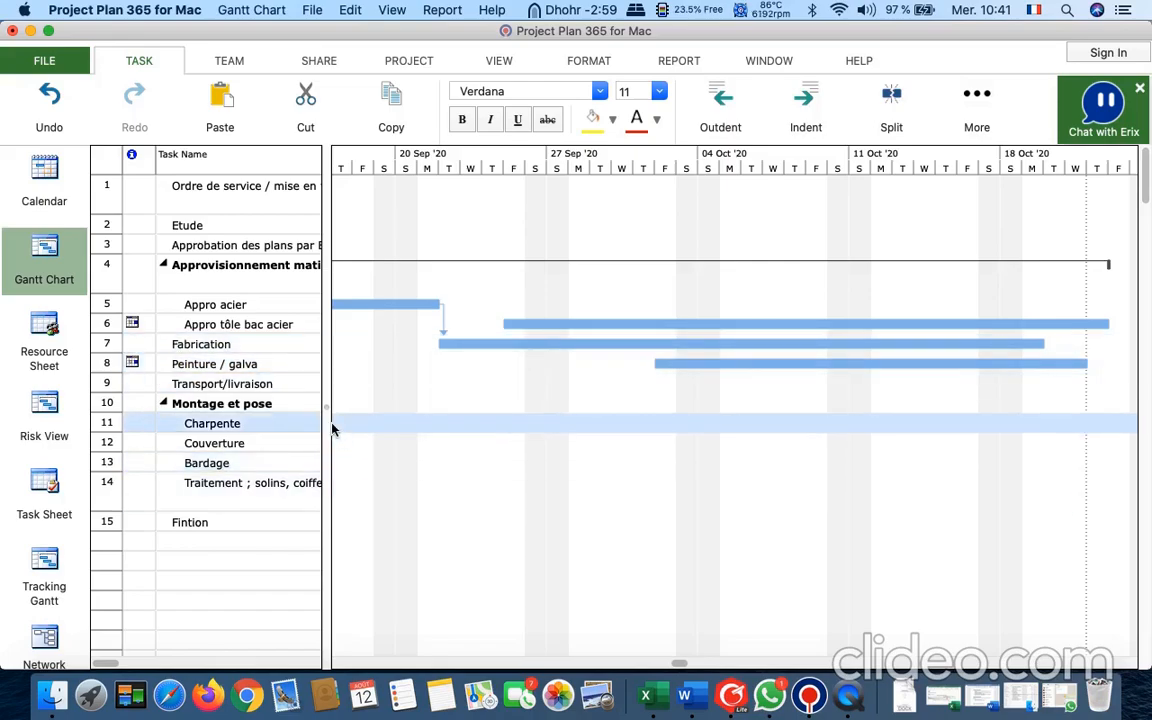
Set task 8 as the predecessor of Transport/livraison and enlarge the chart area to check its link.
drag(326, 414, 510, 705)
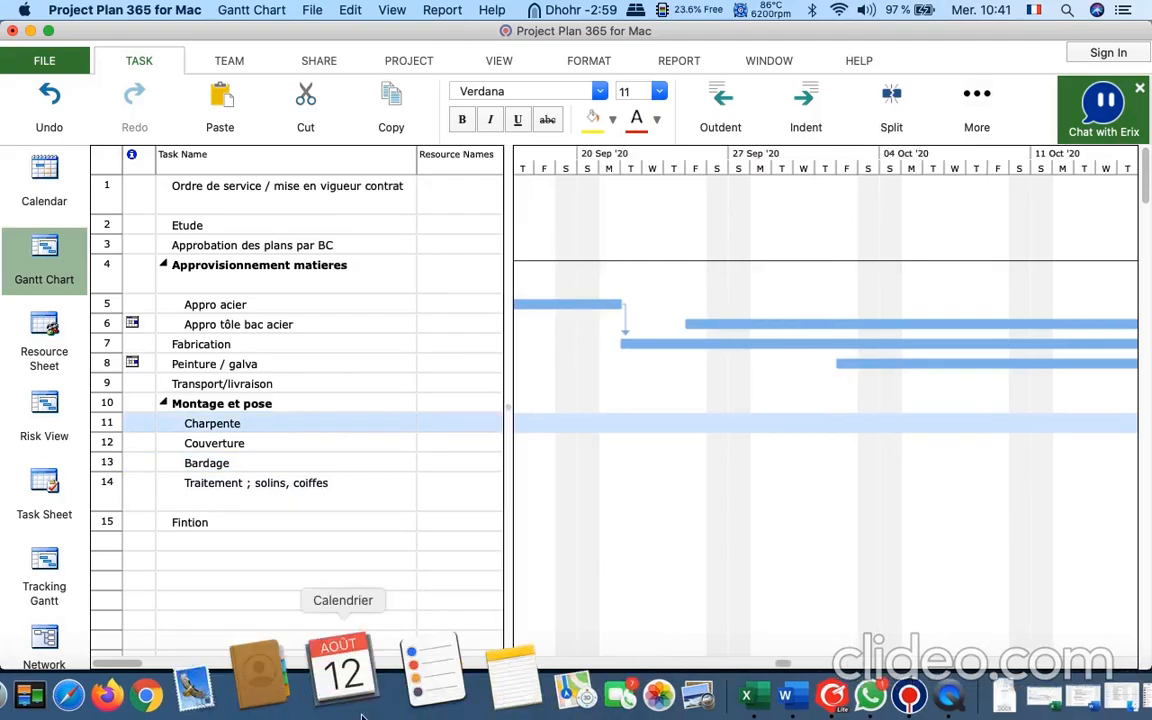
drag(509, 398, 1005, 371)
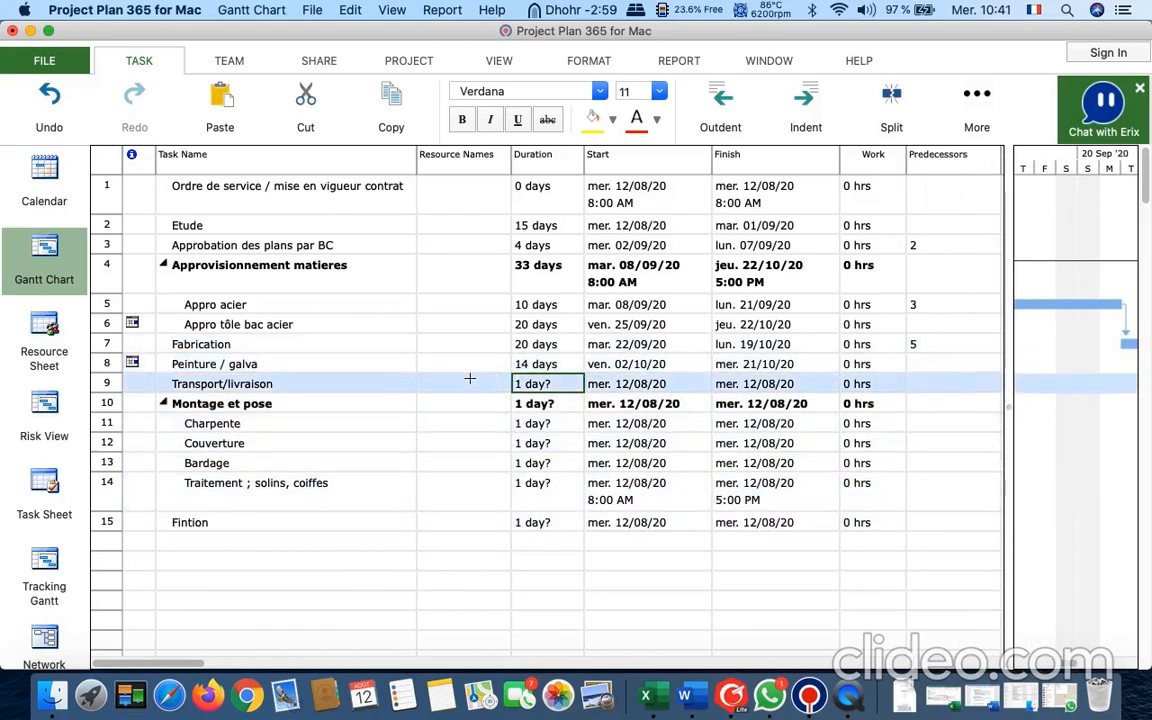
click(936, 380)
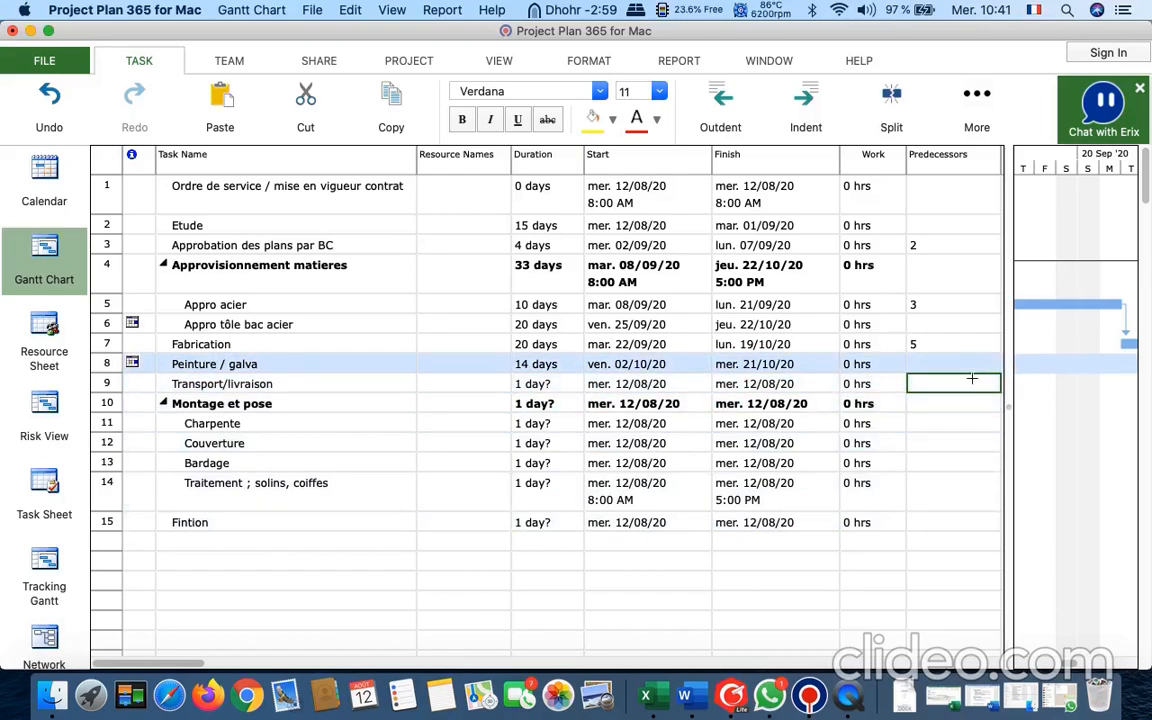
text(8)
key(Return)
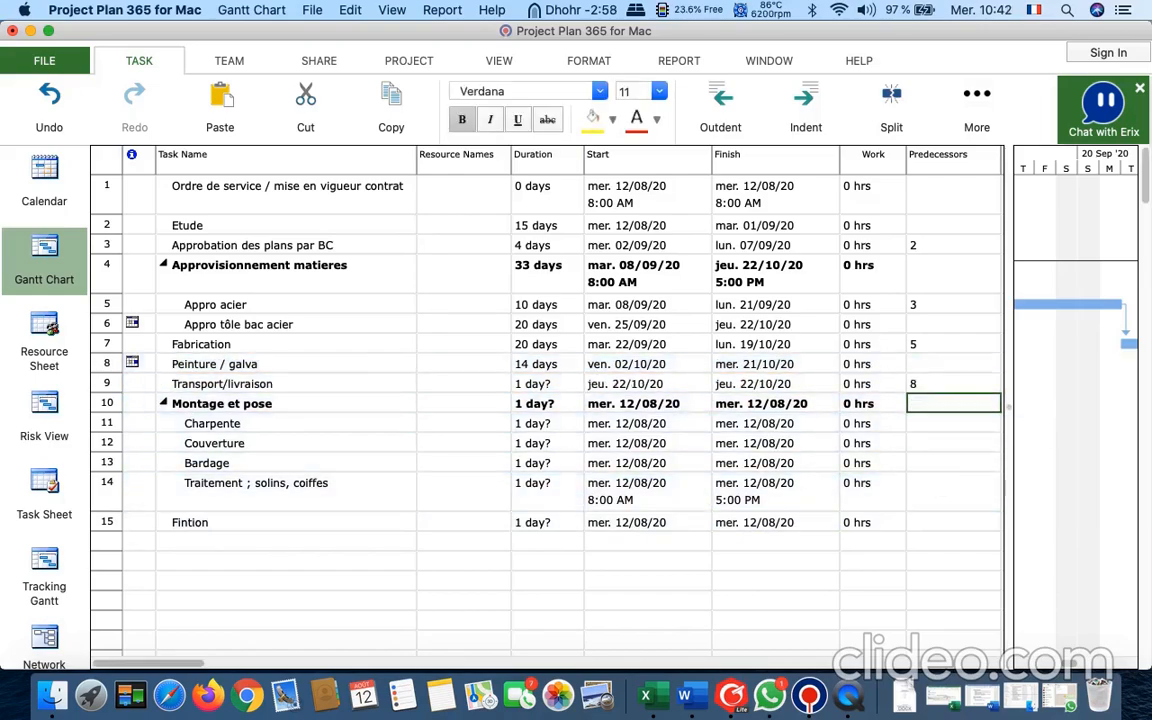
drag(1008, 527, 375, 514)
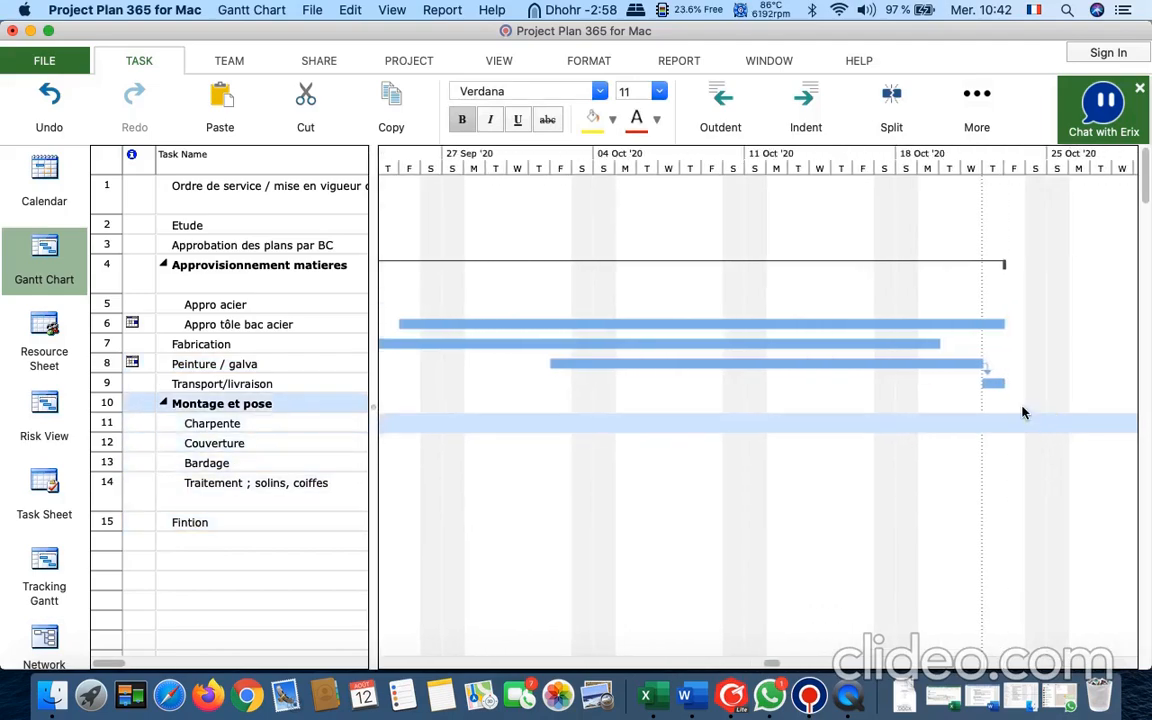
Add a 2-day lag to the finish-to-start link between Peinture / galva and Transport/livraison.
double_click(991, 376)
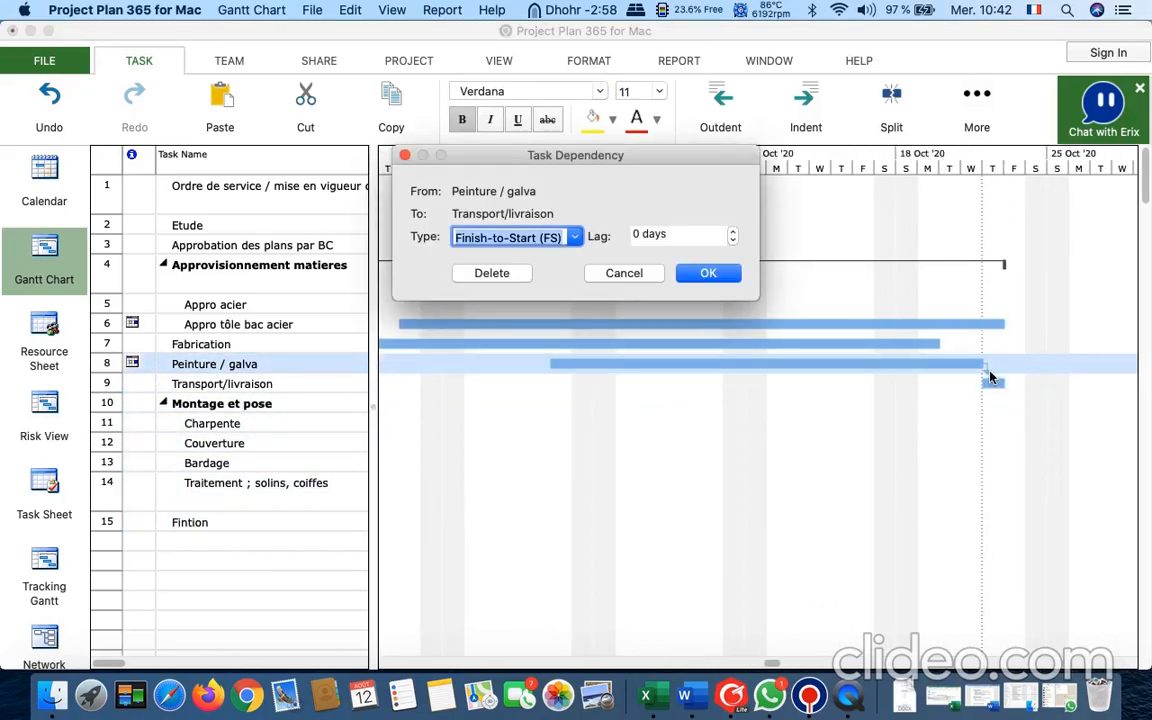
click(731, 232)
click(731, 232)
click(705, 273)
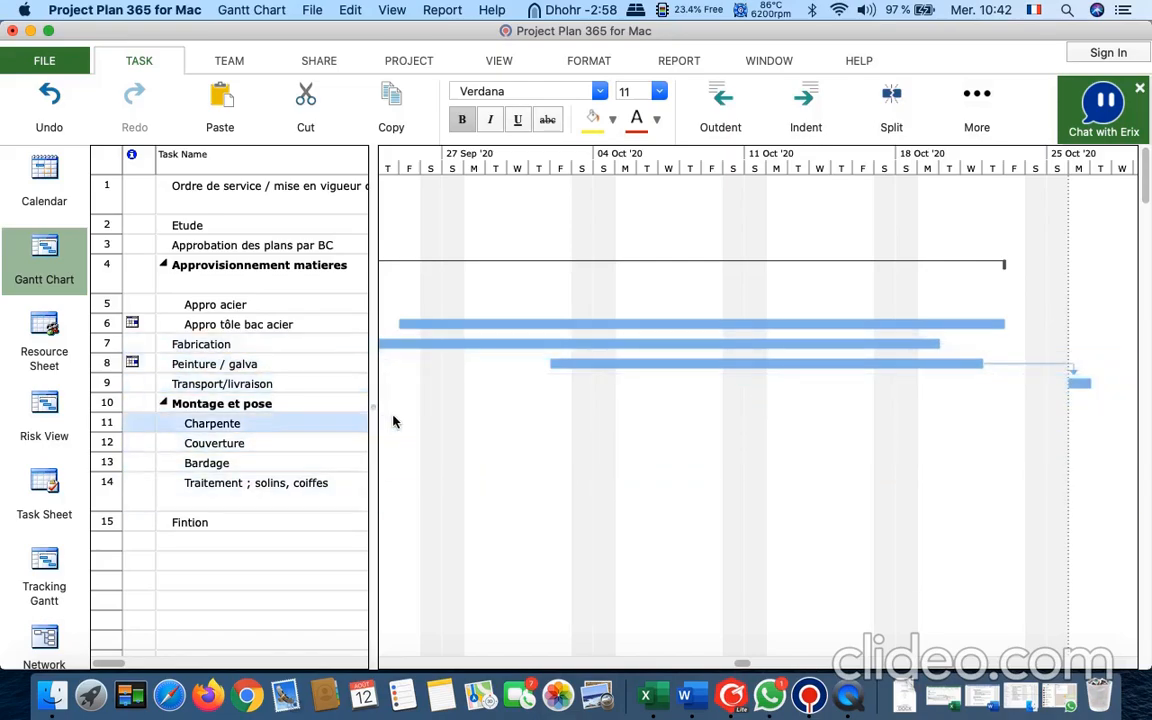
Widen the task table and set the duration of Transport/livraison to 2 days.
drag(373, 403, 951, 432)
click(507, 585)
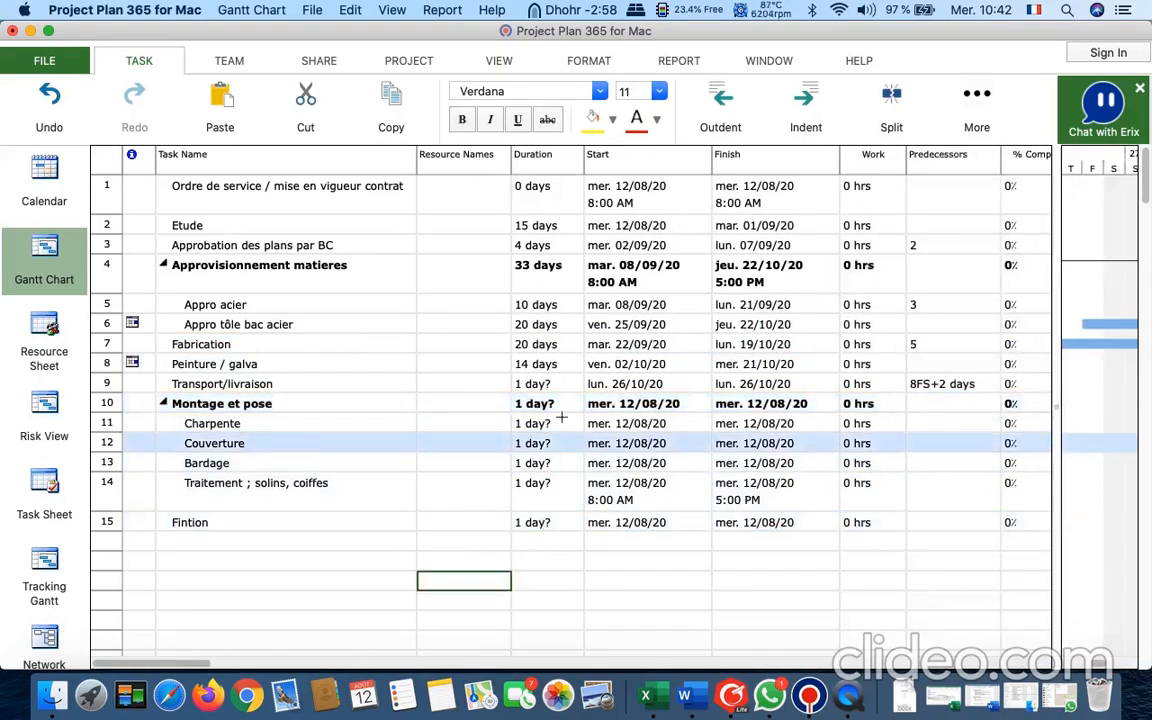
click(324, 381)
click(555, 383)
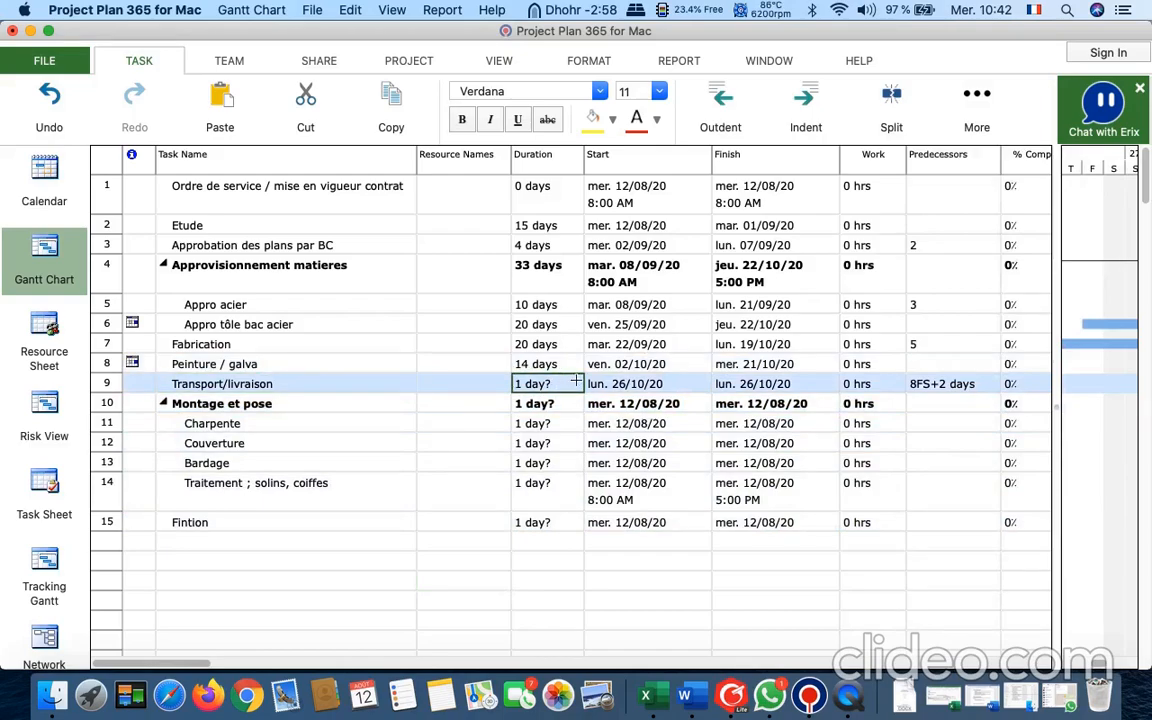
text(2)
key(Return)
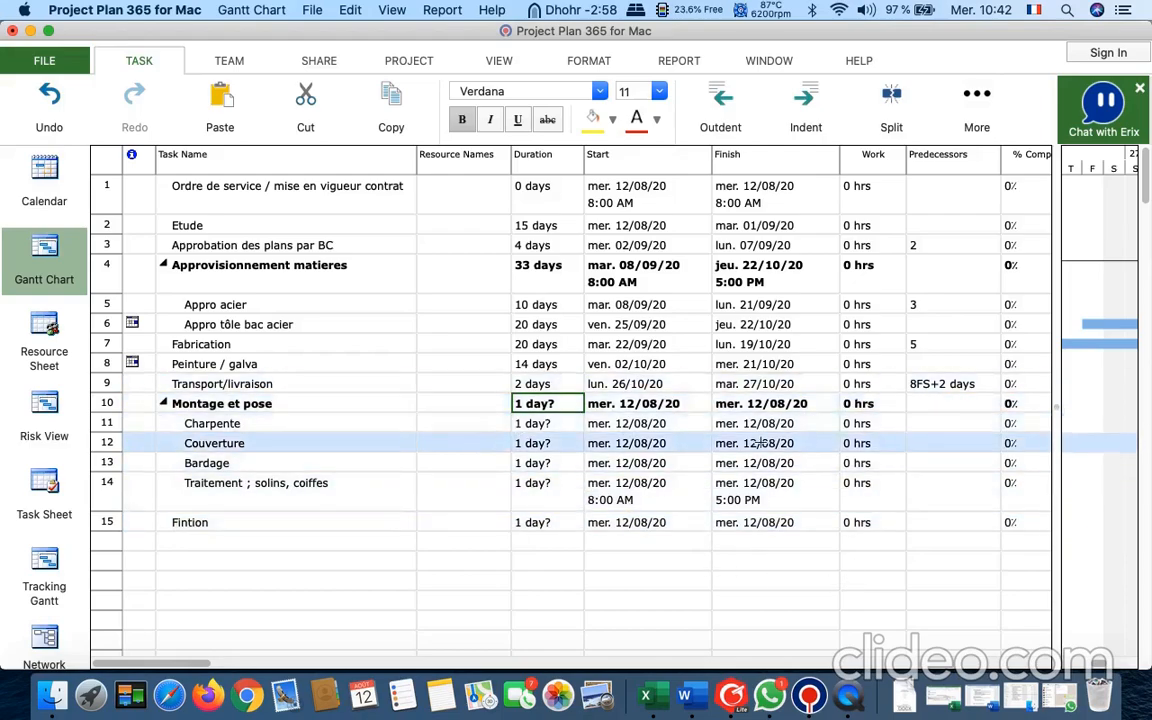
Set task 9 as the predecessor of Charpente.
click(943, 422)
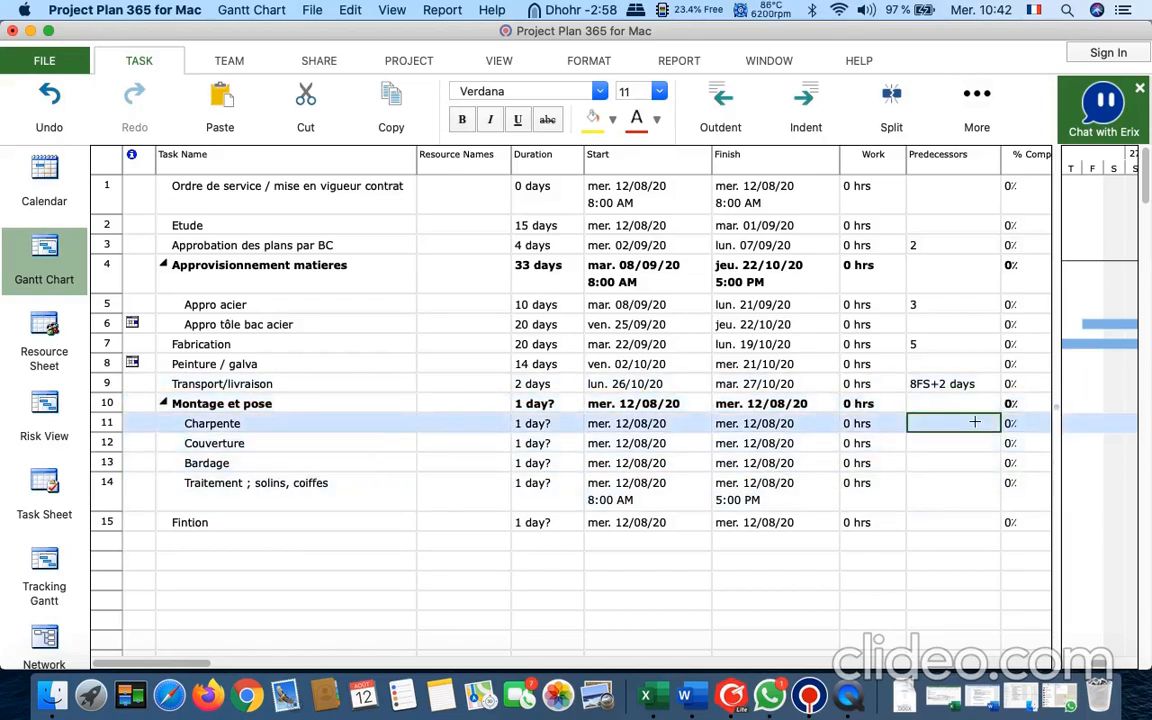
text(9)
key(Return)
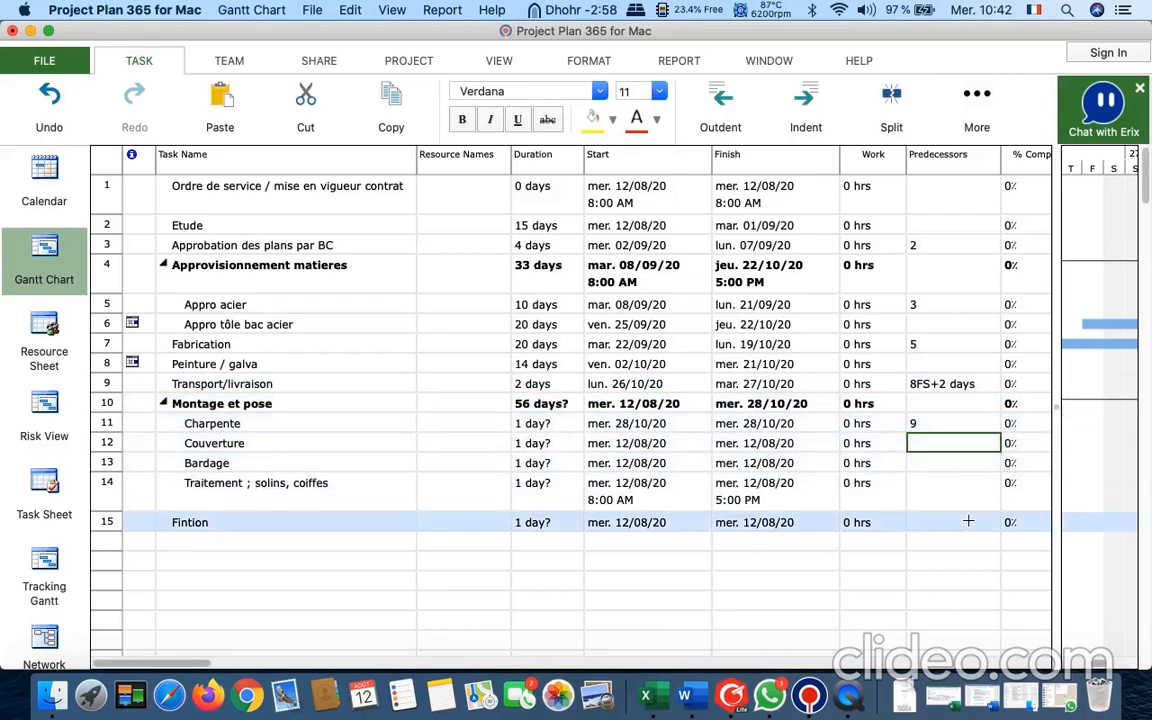
Enlarge the chart area and stretch the Charpente bar to 6 days, finishing on 04/11/20.
drag(1054, 404, 528, 404)
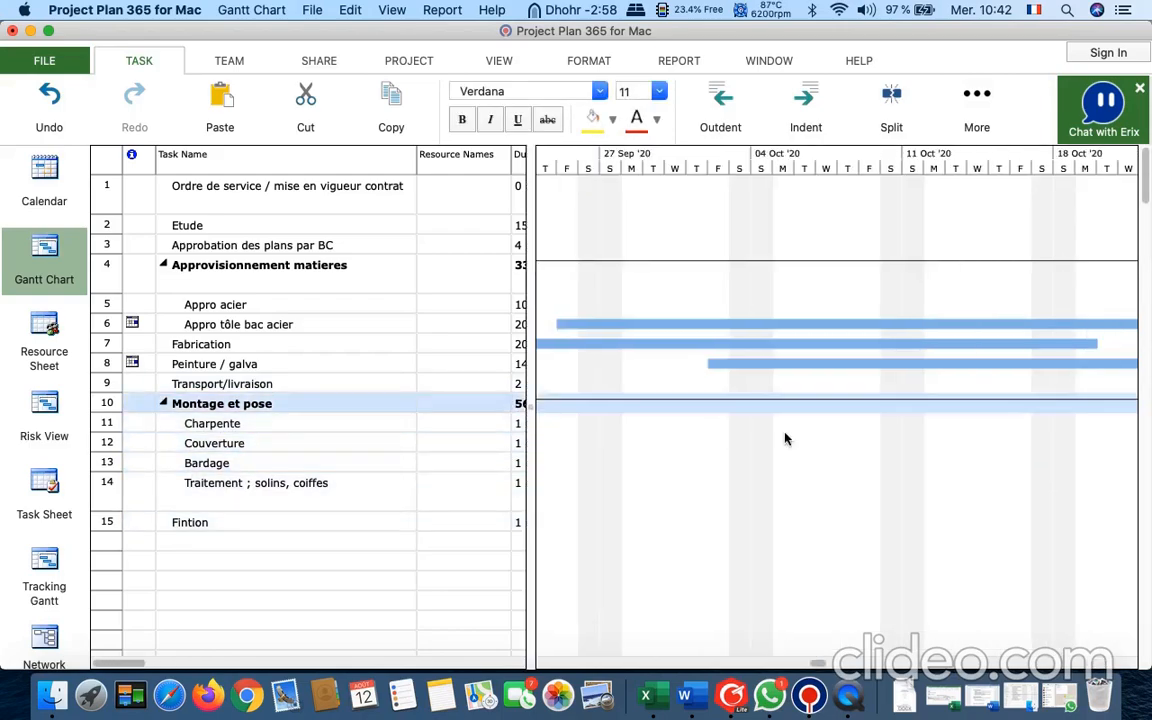
click(949, 440)
scroll(949, 440, right, 5)
click(954, 391)
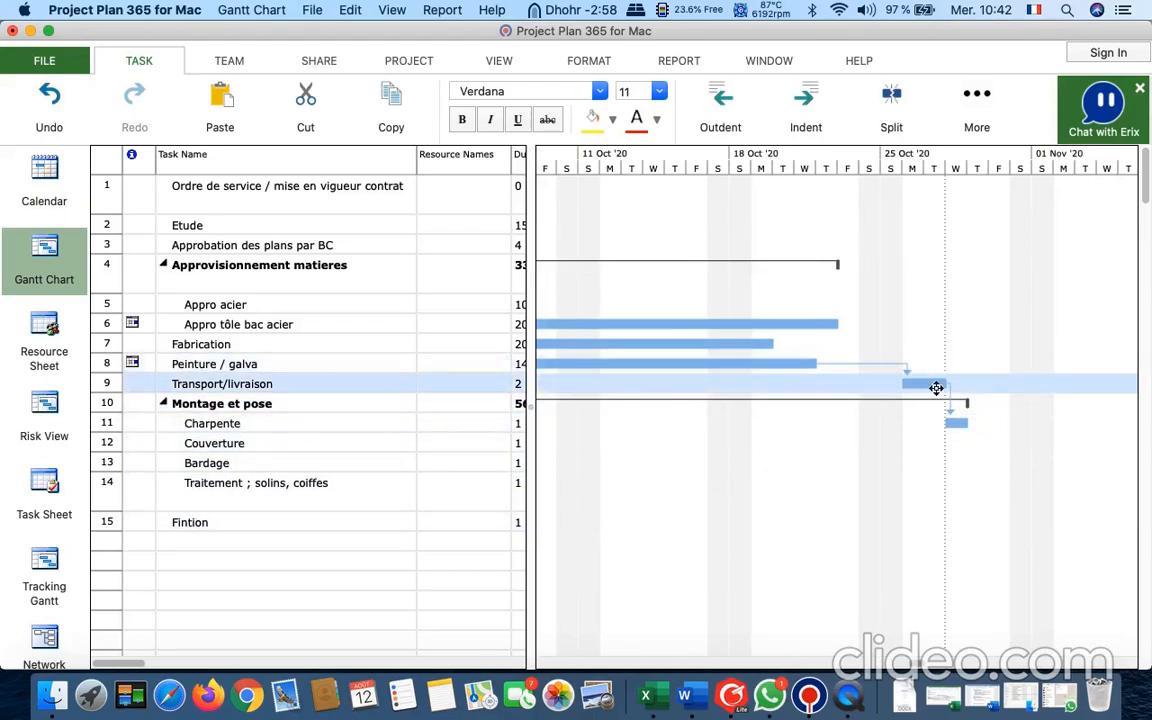
click(951, 422)
drag(976, 424, 1119, 423)
click(764, 458)
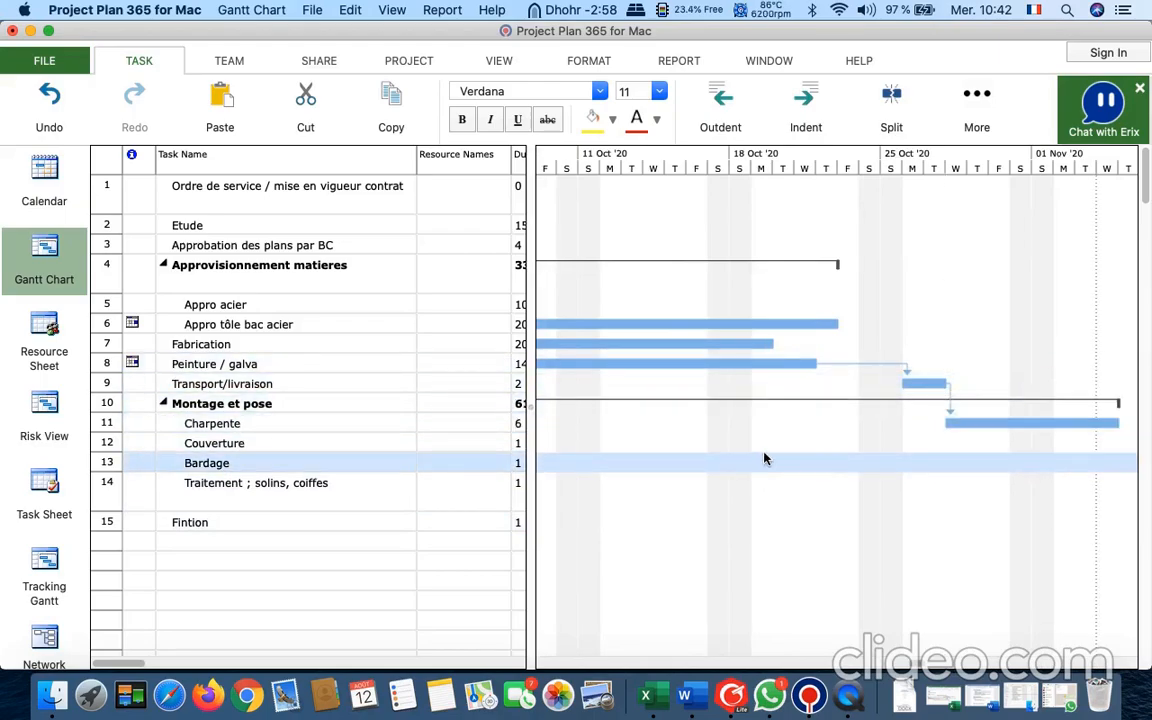
Widen the task table and set the durations of Charpente to 10 days and Couverture to 15 days.
drag(530, 452, 873, 432)
click(759, 438)
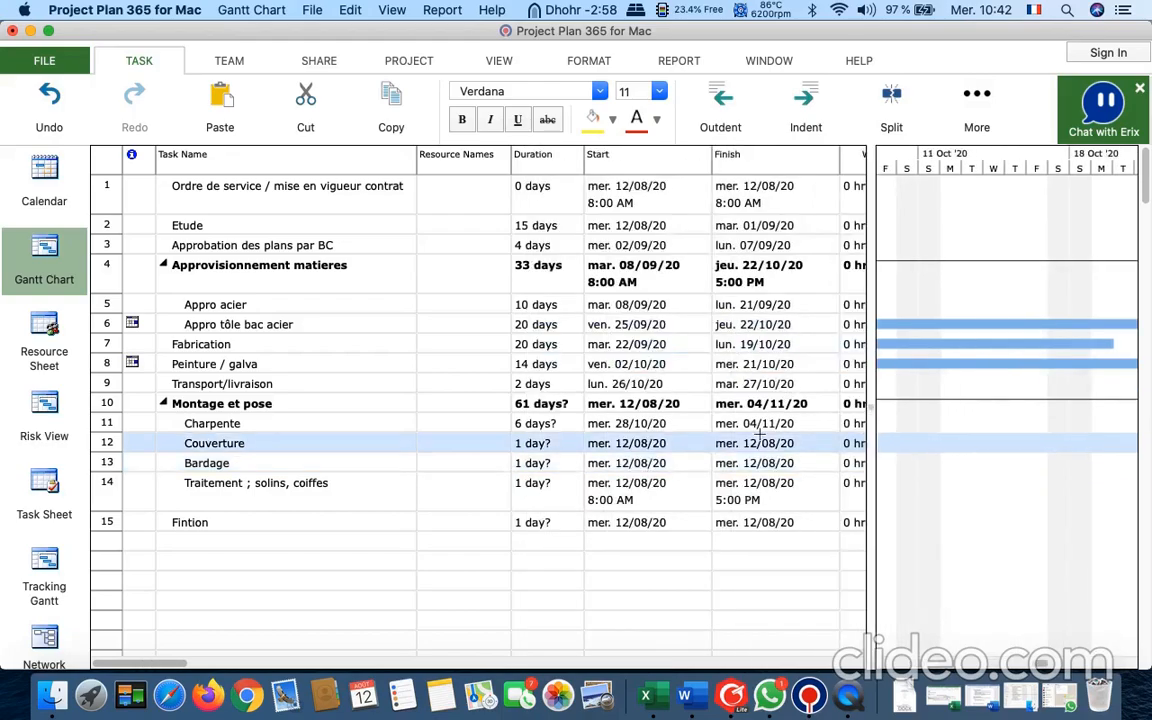
click(545, 424)
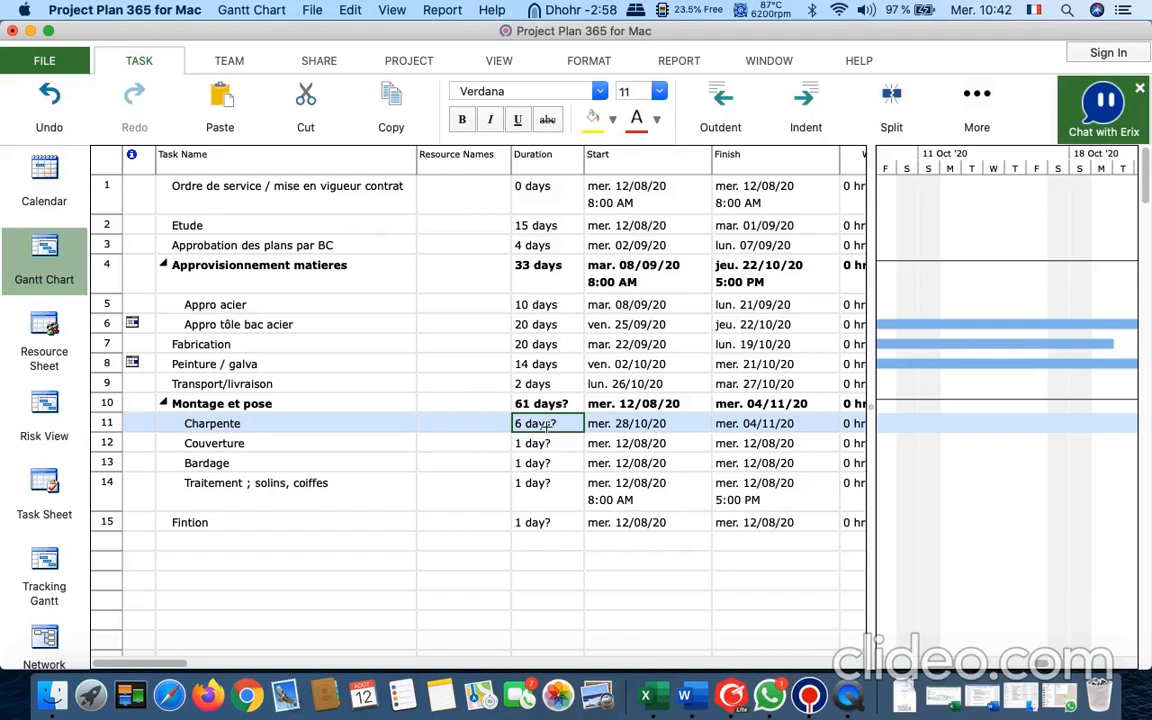
text(10)
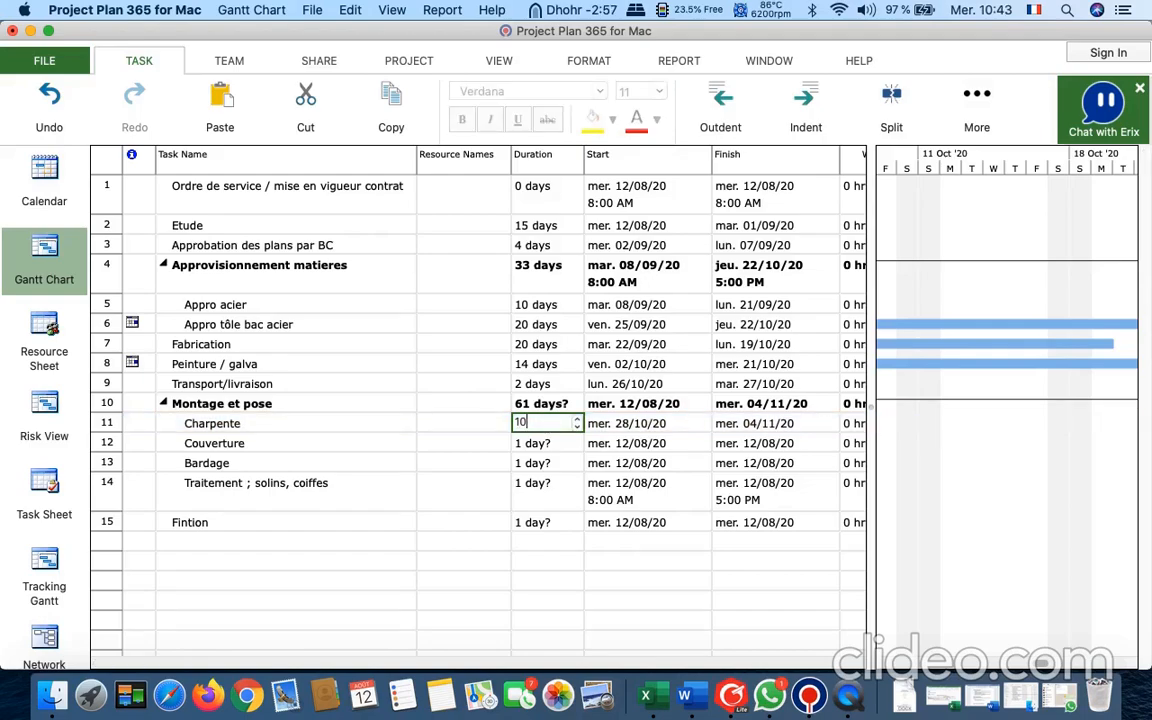
key(Return)
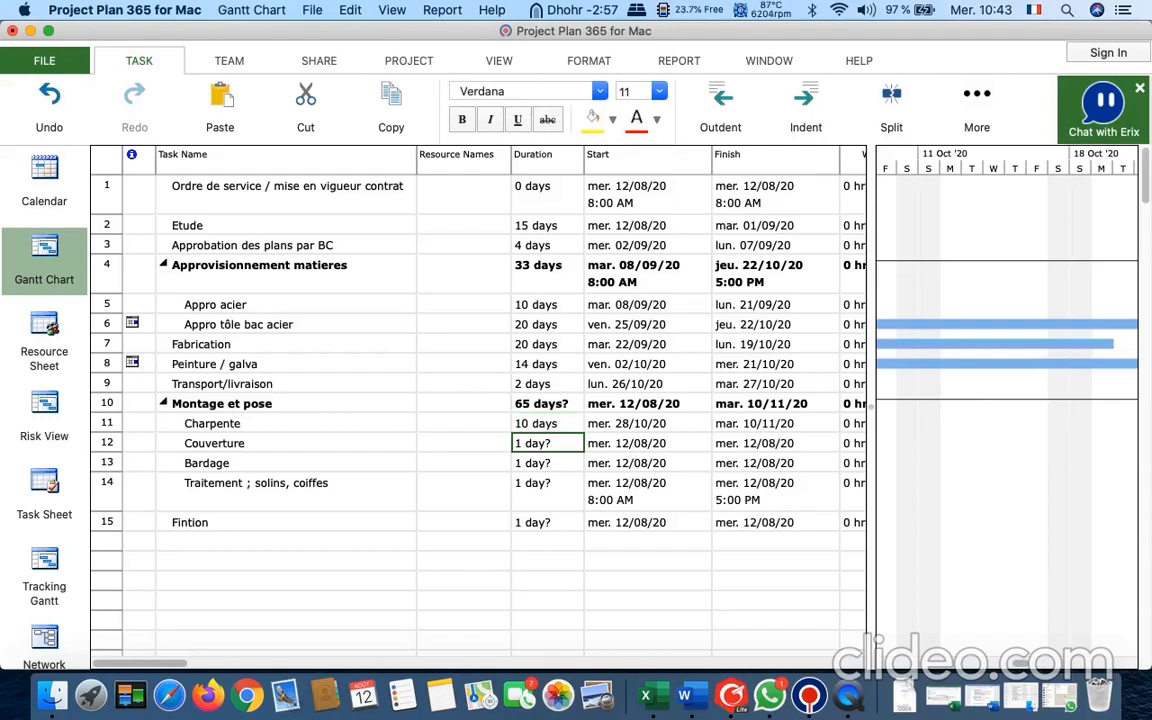
text(15)
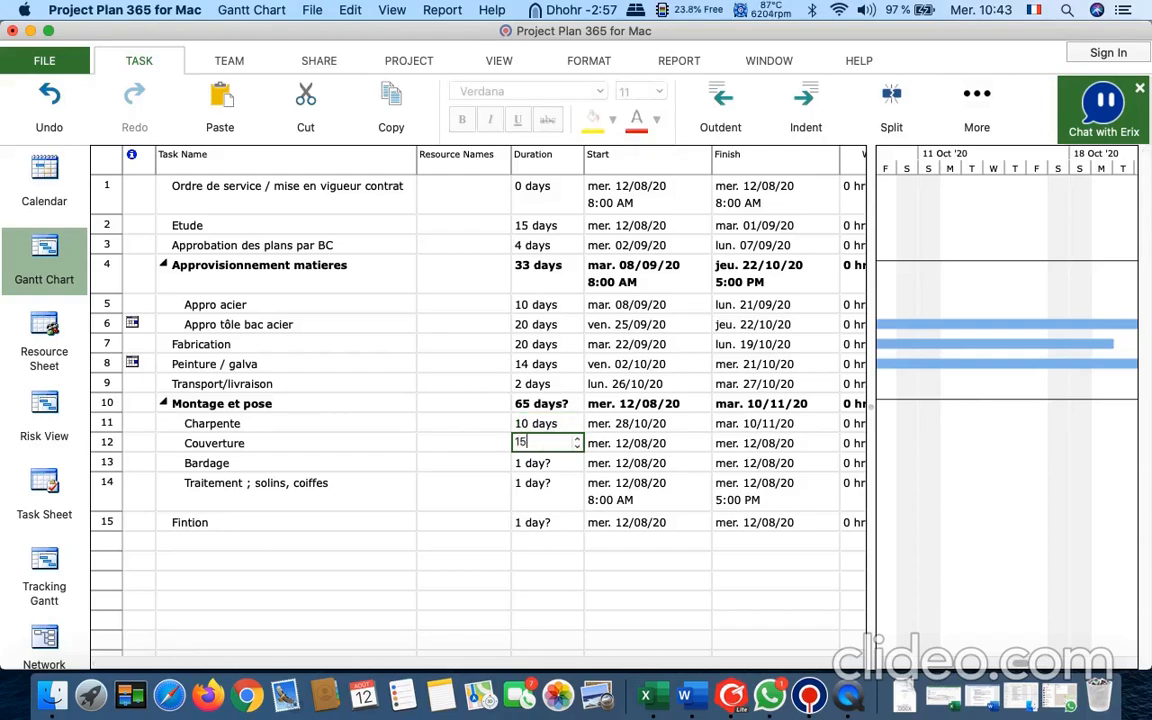
key(Return)
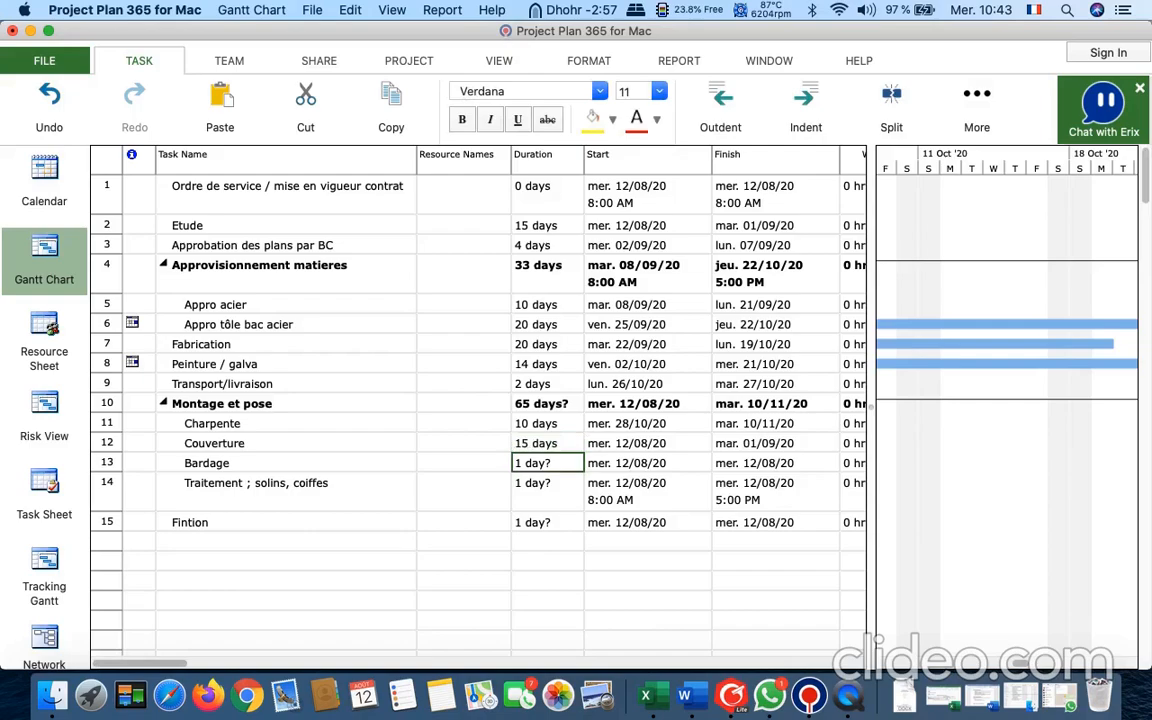
Set the durations of Bardage to 10 days, Traitement ; solins, coiffes to 7 days and Fintion to 5 days.
text(10)
key(Return)
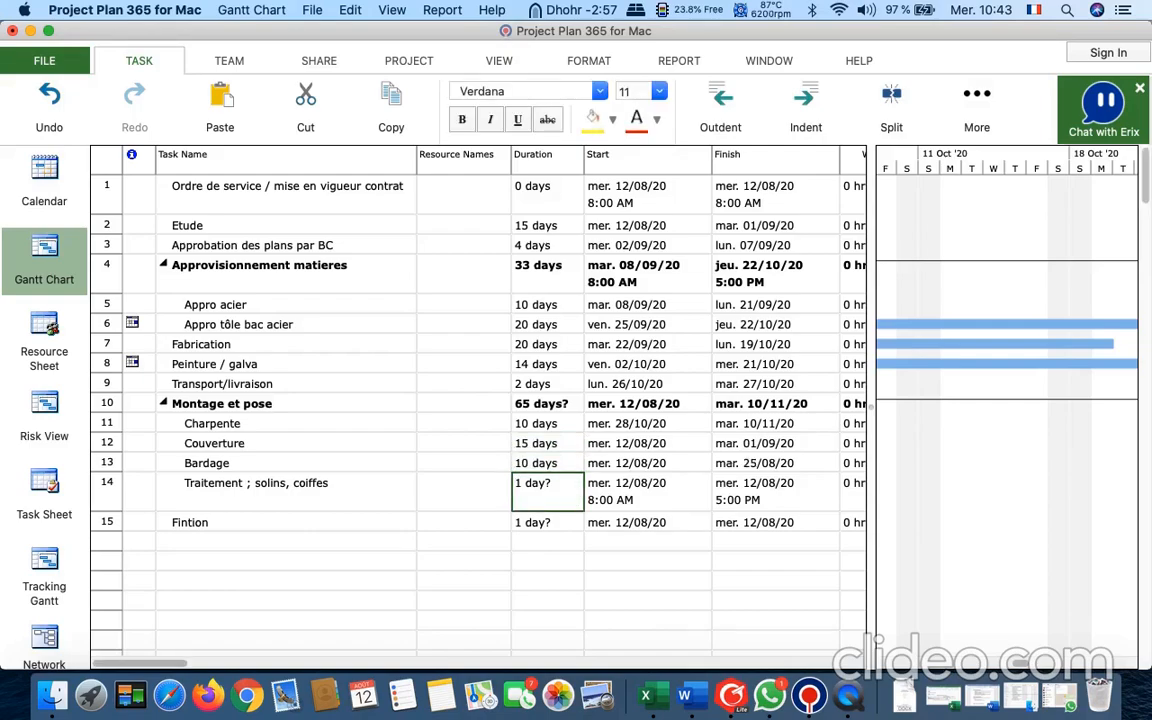
text(7)
key(Return)
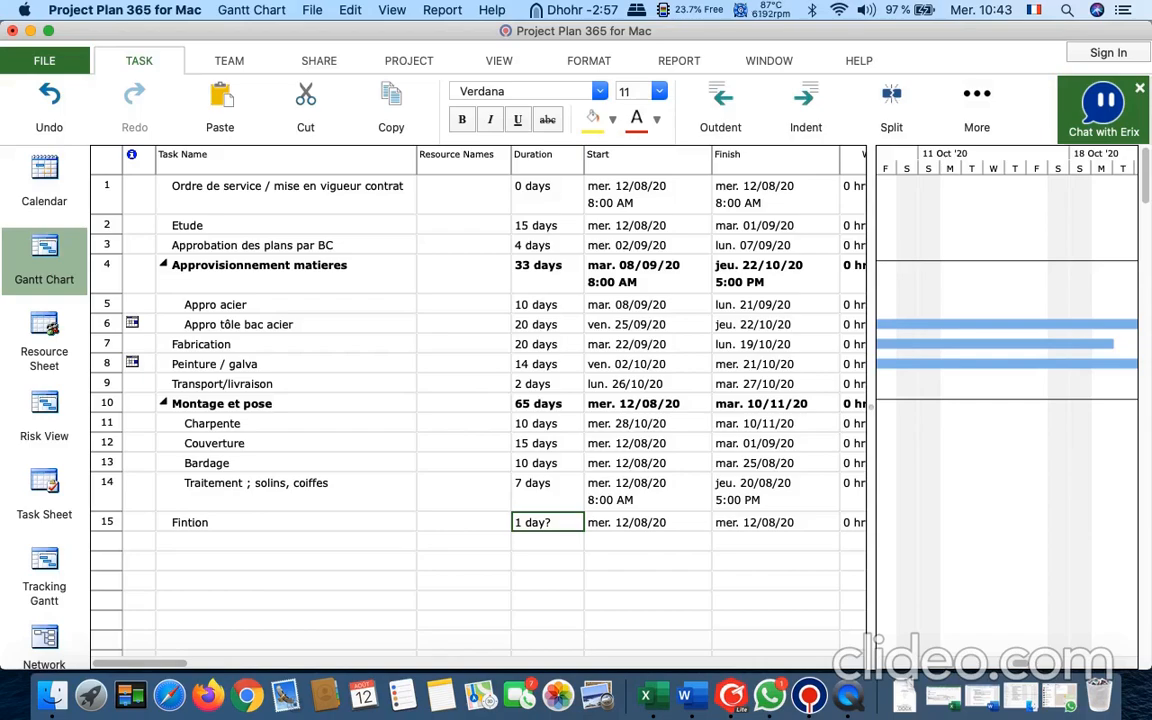
text(5)
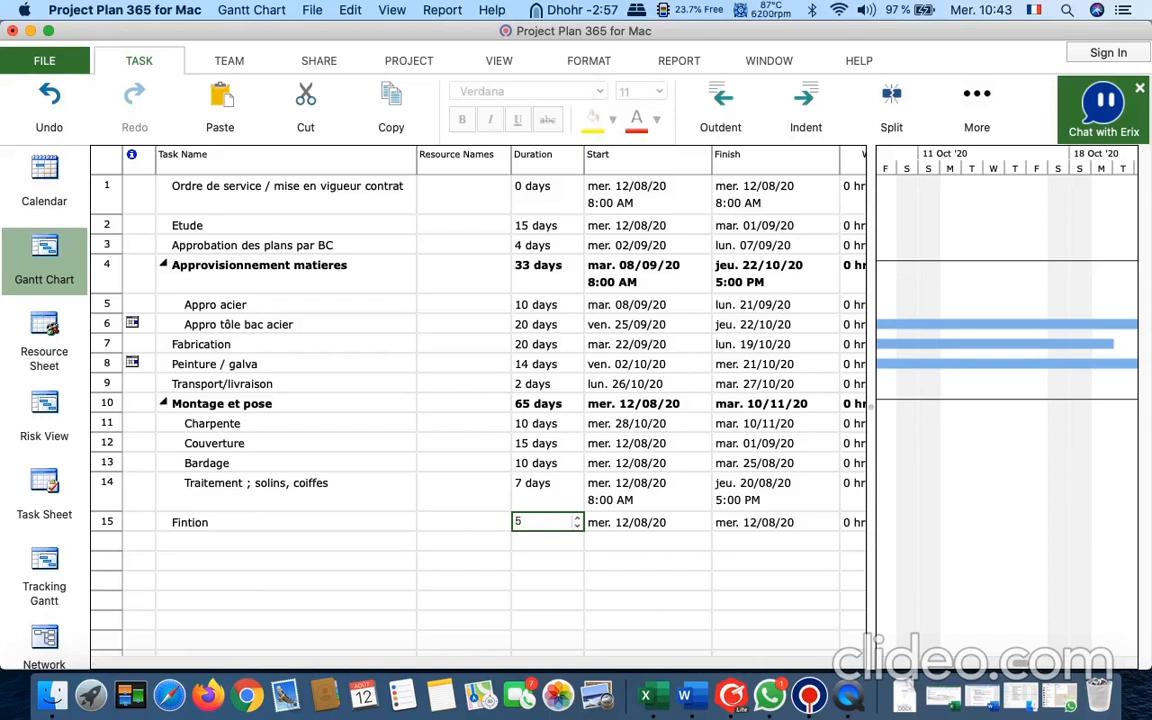
click(384, 528)
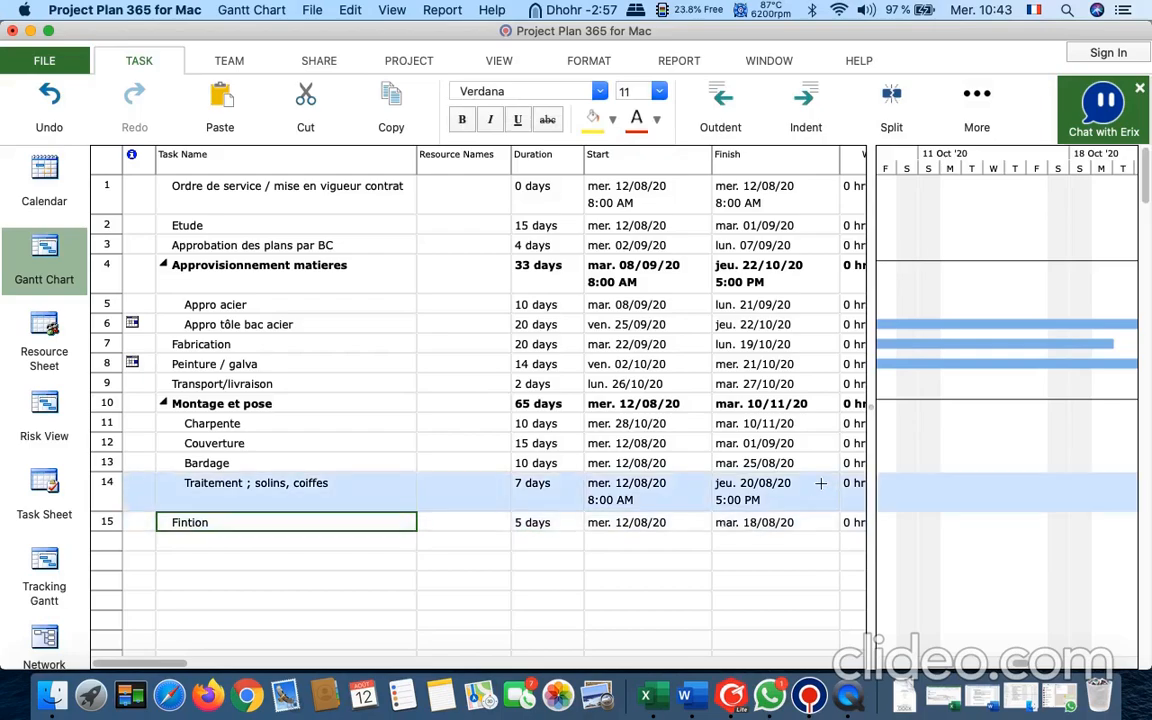
Check the task bars in the enlarged chart, and set task 11 as the predecessor of both Couverture and Bardage.
drag(869, 410, 433, 401)
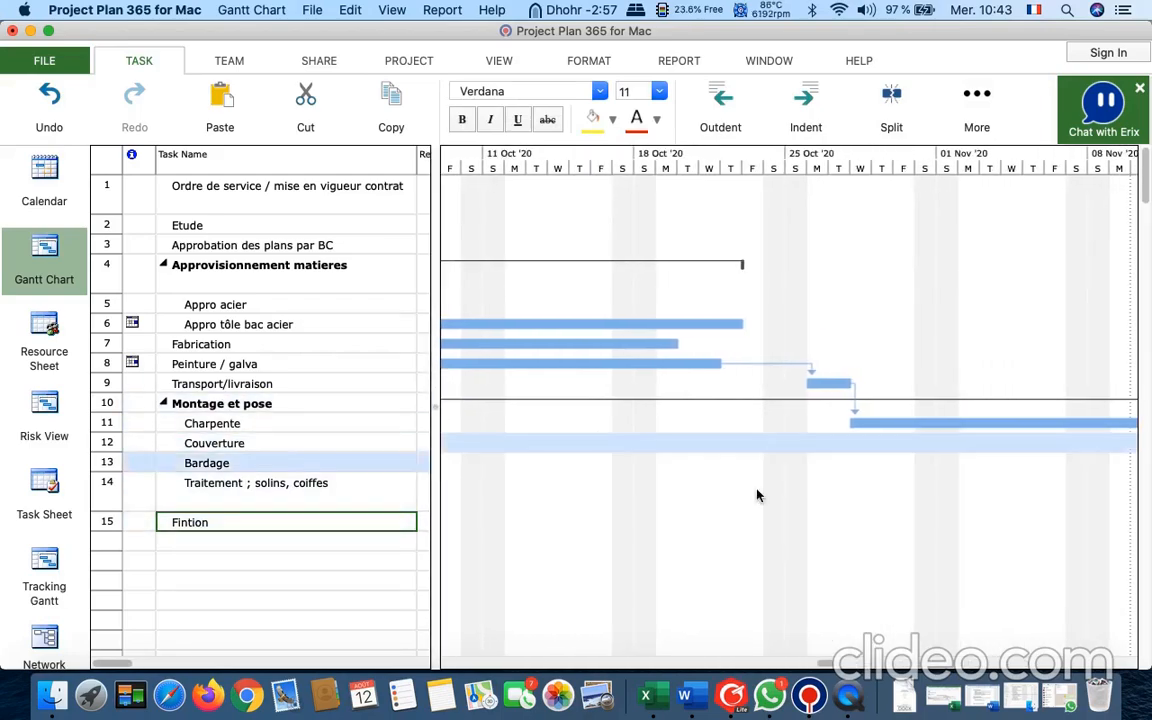
scroll(790, 482, right, 5)
scroll(802, 482, left, 15)
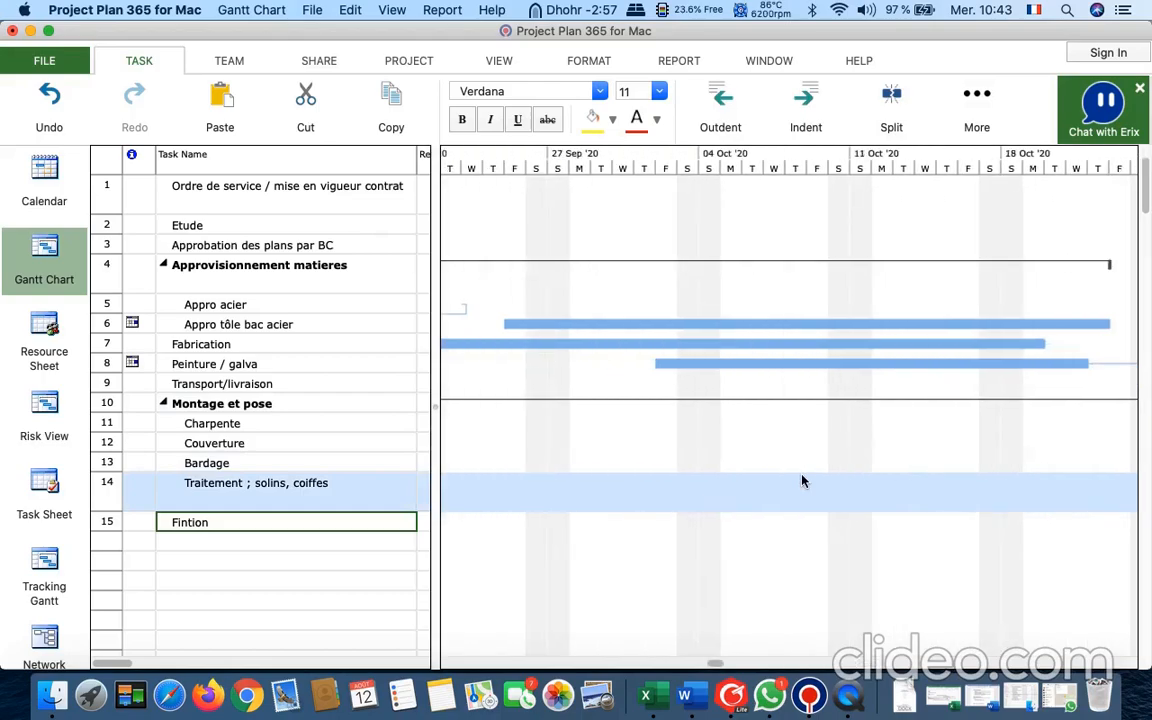
scroll(802, 482, left, 5)
scroll(802, 482, down, 1)
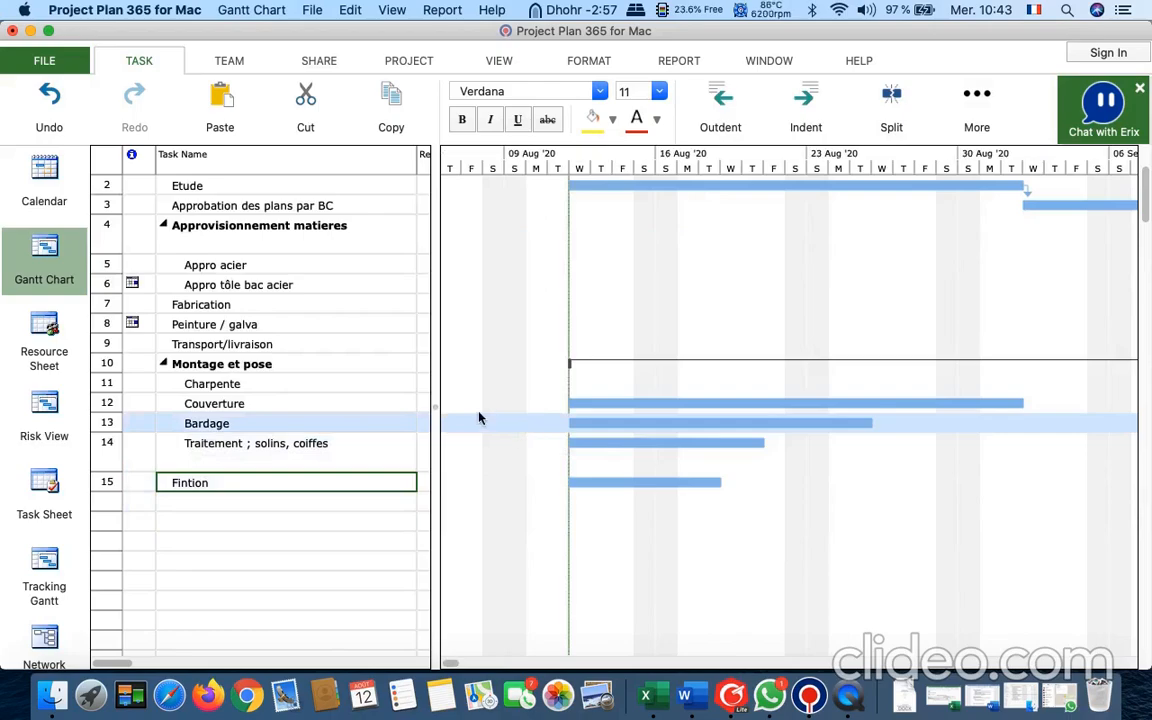
drag(435, 403, 1070, 347)
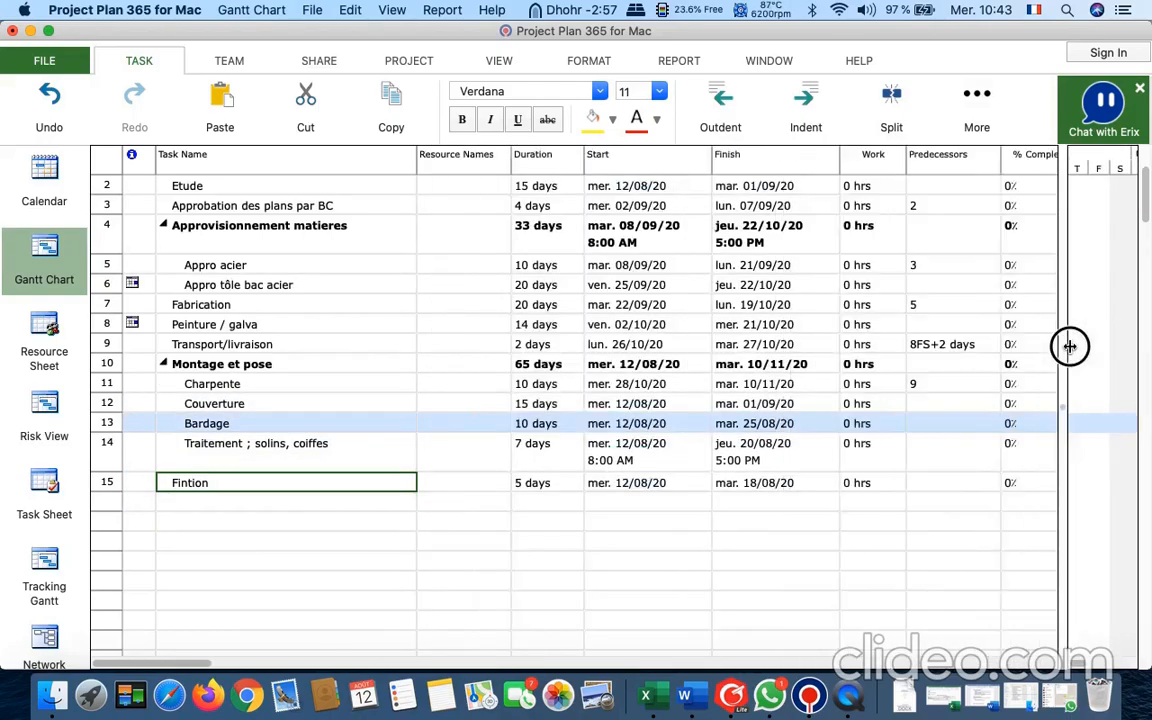
click(930, 403)
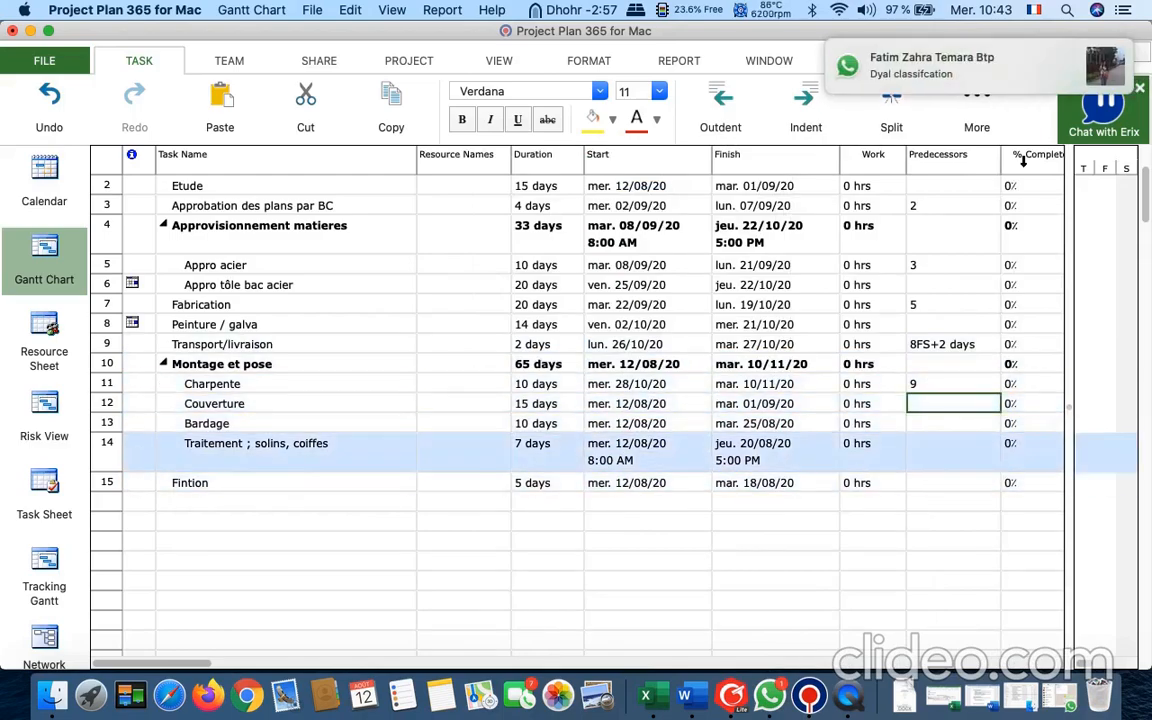
mouse_move(1096, 56)
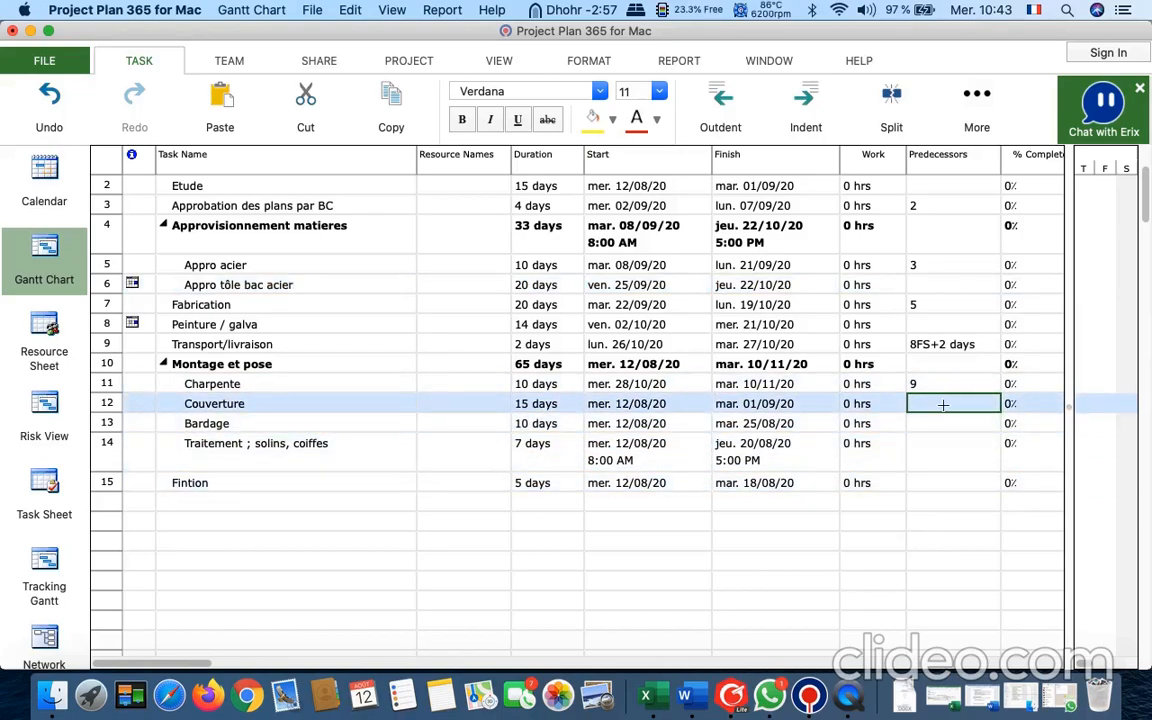
text(11)
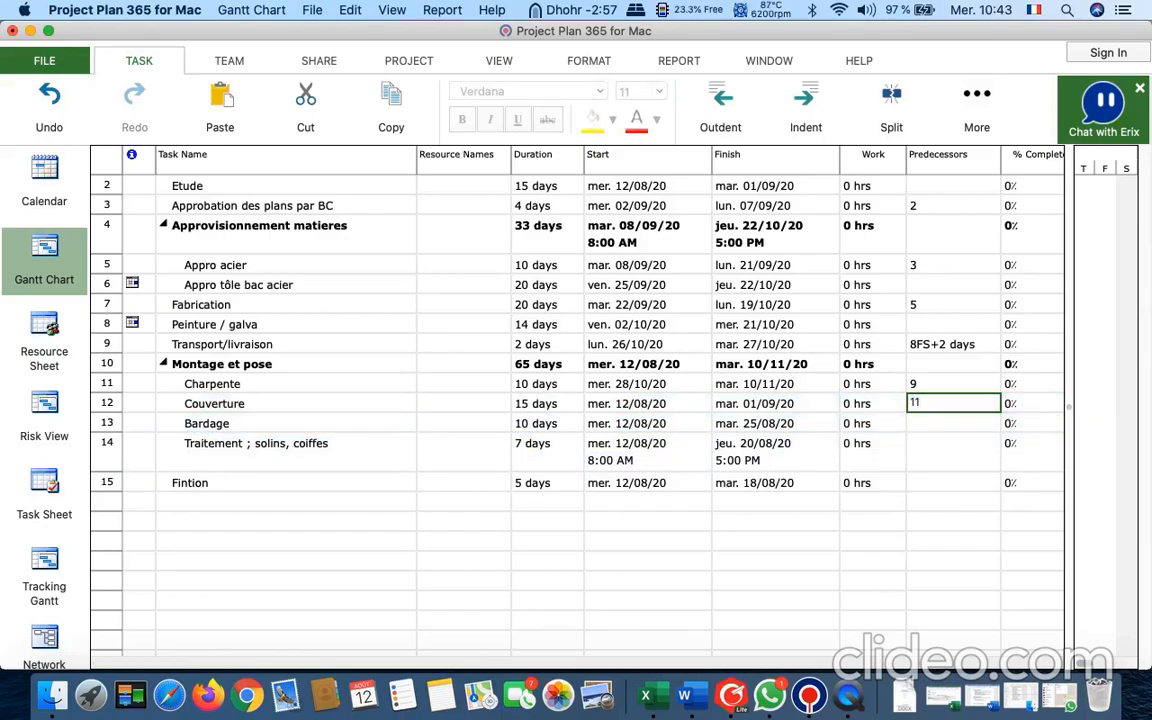
key(Return)
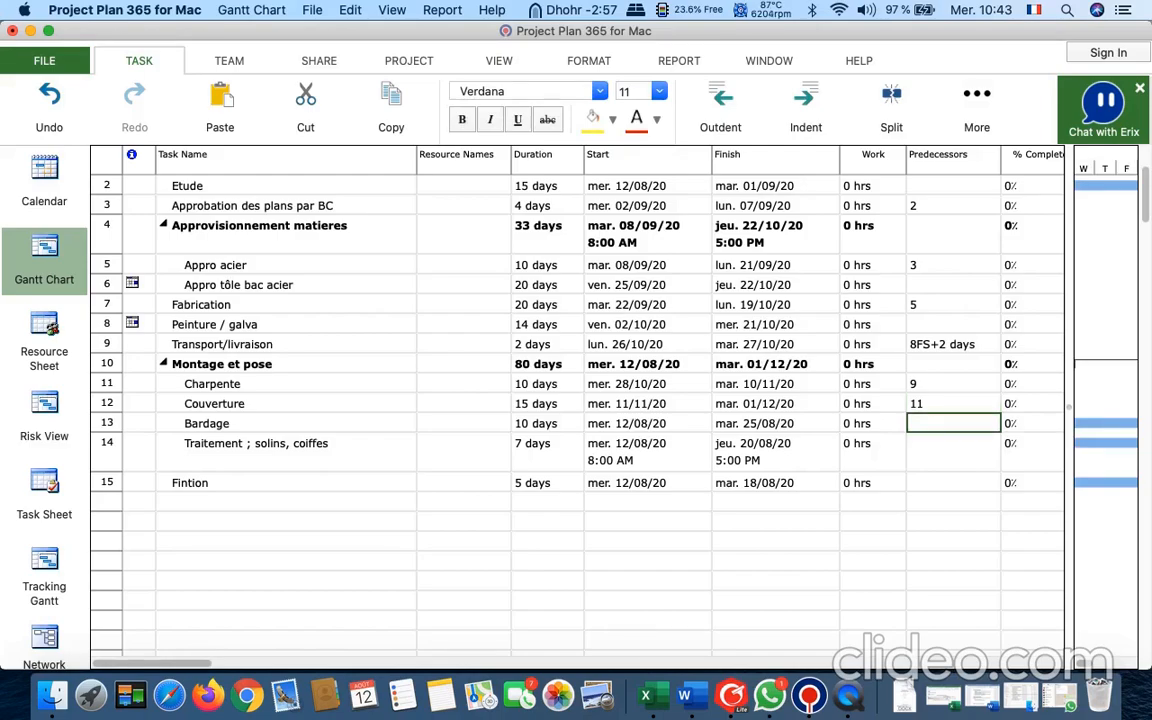
text(11)
key(Return)
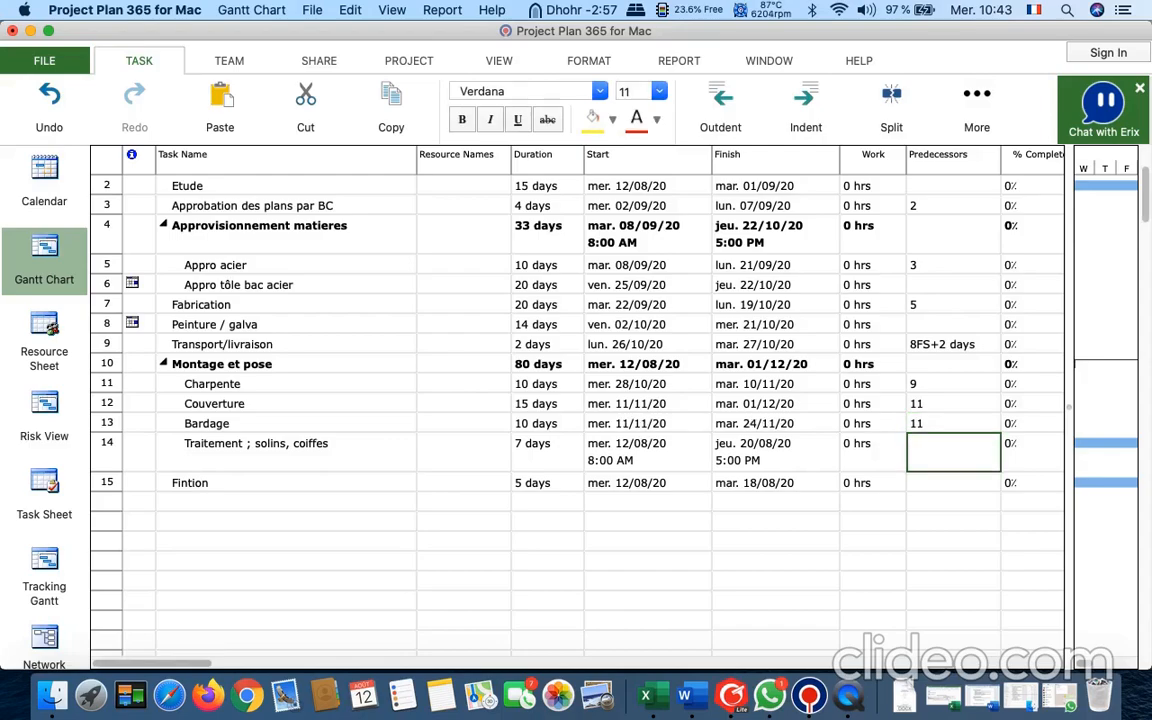
Set task 13 as the predecessor of Traitement ; solins, coiffes.
text(1)
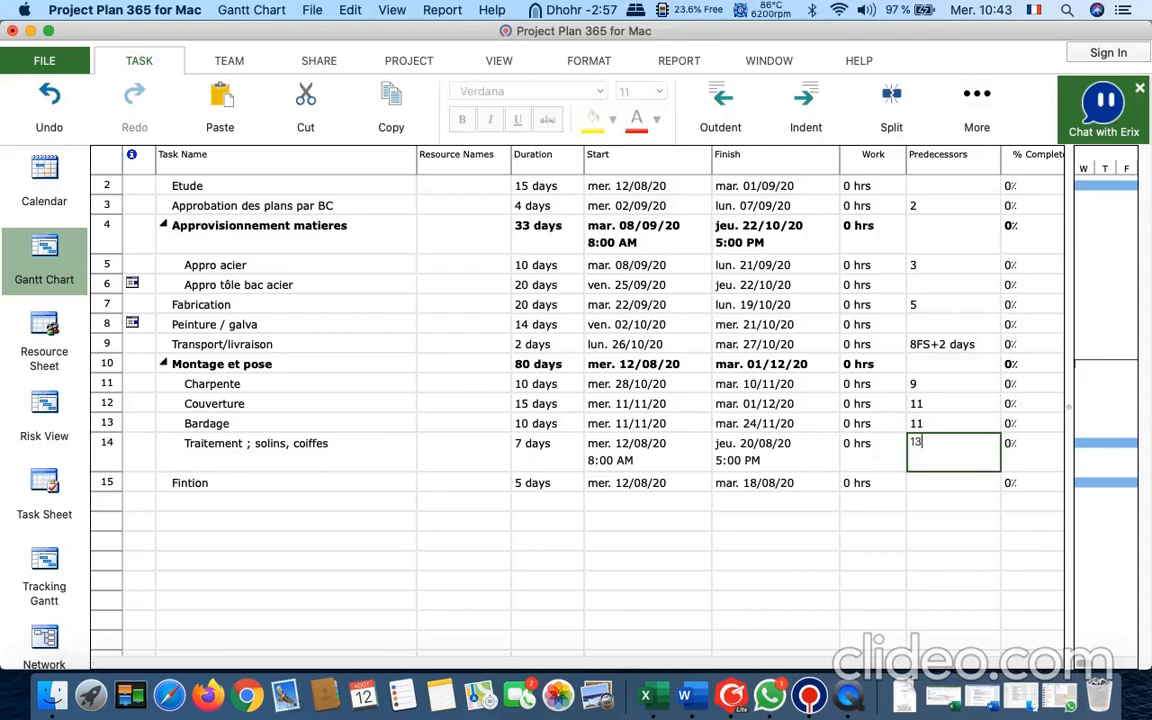
text(3)
key(Return)
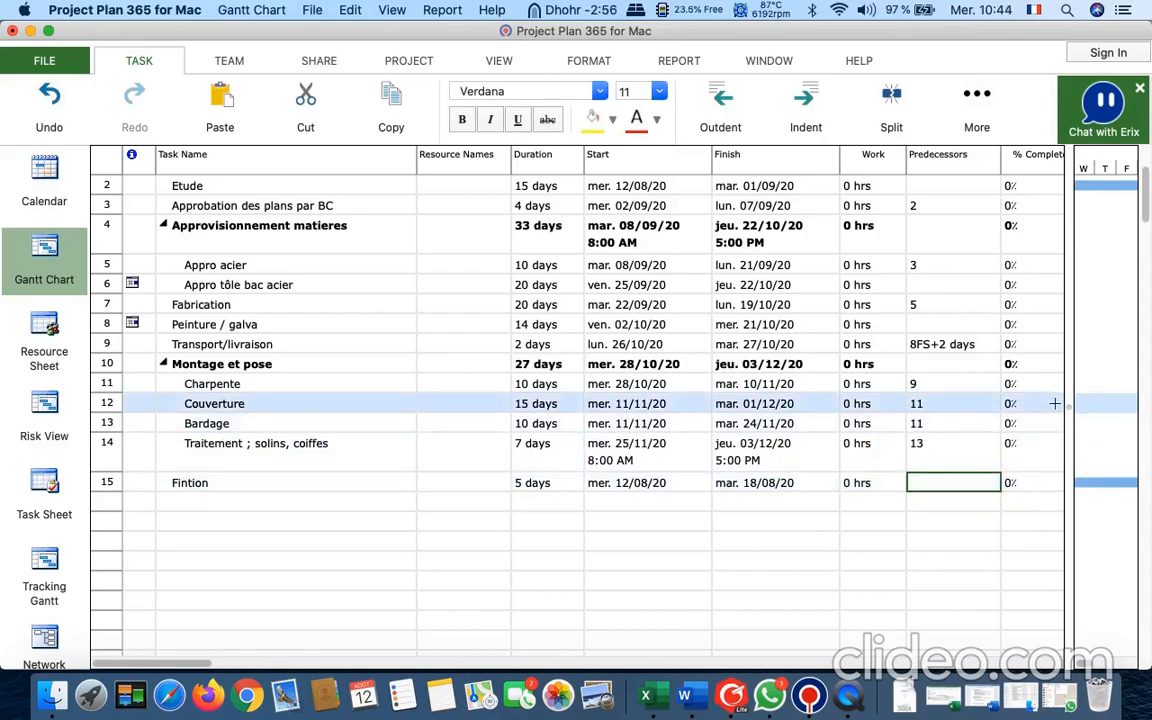
Enlarge the chart area and move the Fintion task bar forward so it starts on Thursday 1 October 2020.
drag(886, 416, 381, 465)
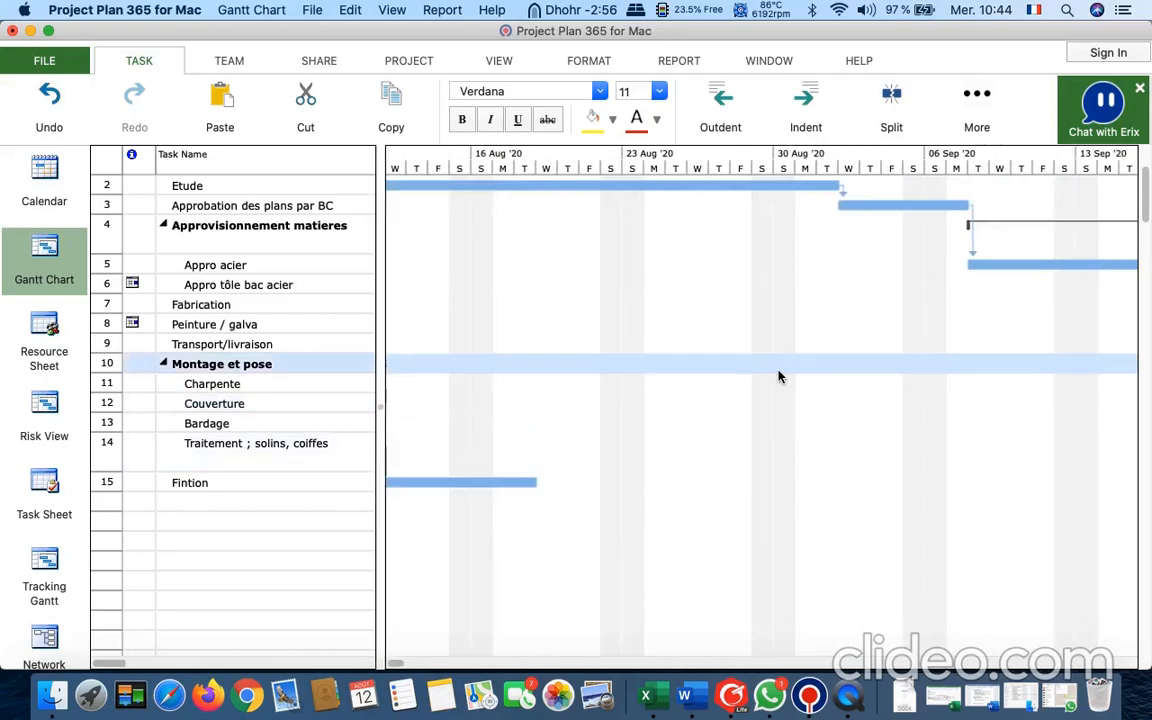
scroll(779, 378, down, 3)
scroll(779, 378, up, 3)
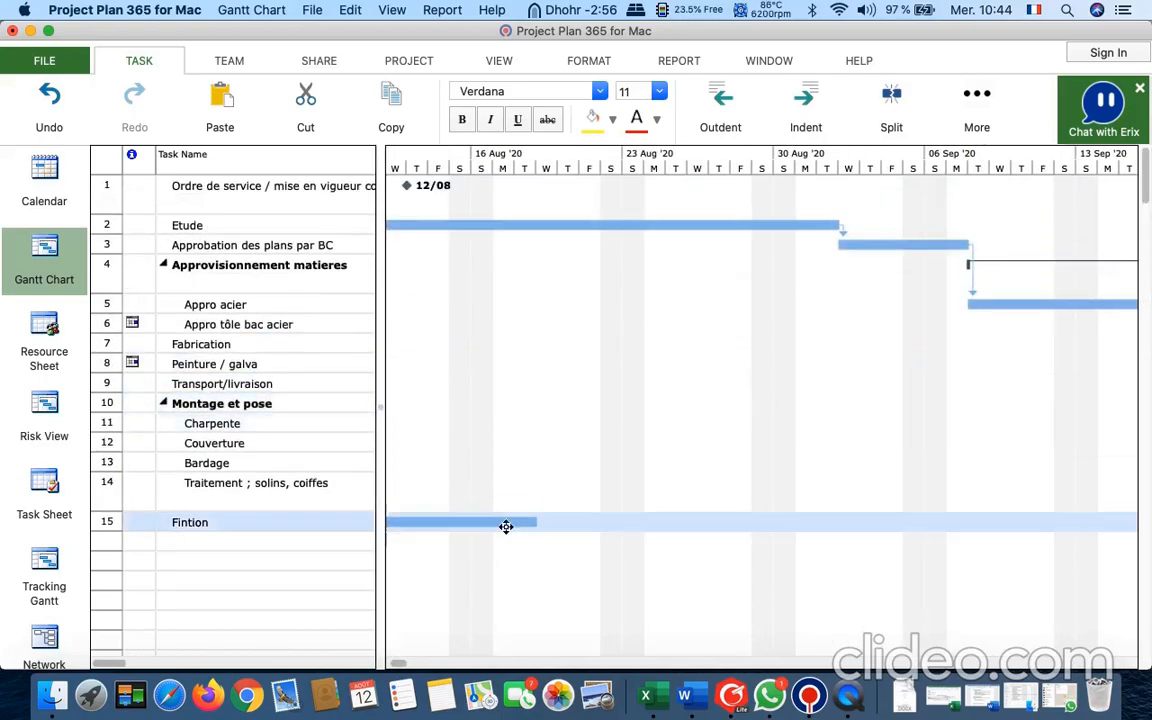
drag(499, 523, 964, 501)
scroll(997, 438, right, 5)
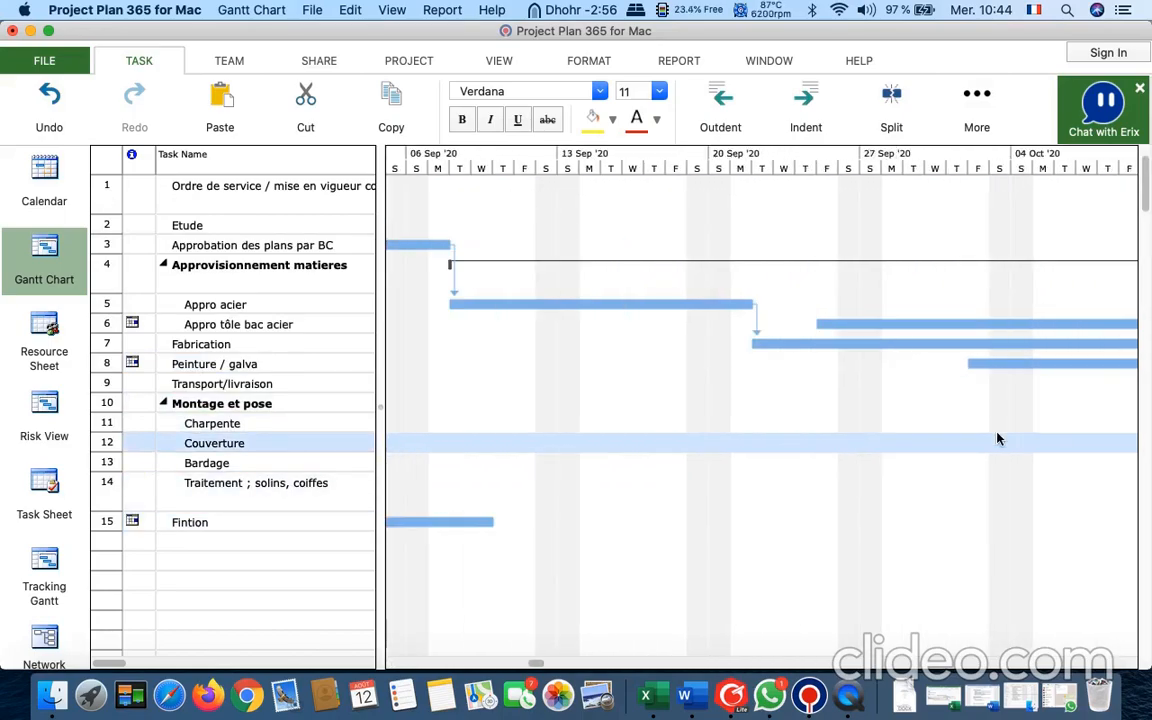
drag(465, 522, 1083, 481)
scroll(1083, 481, right, 5)
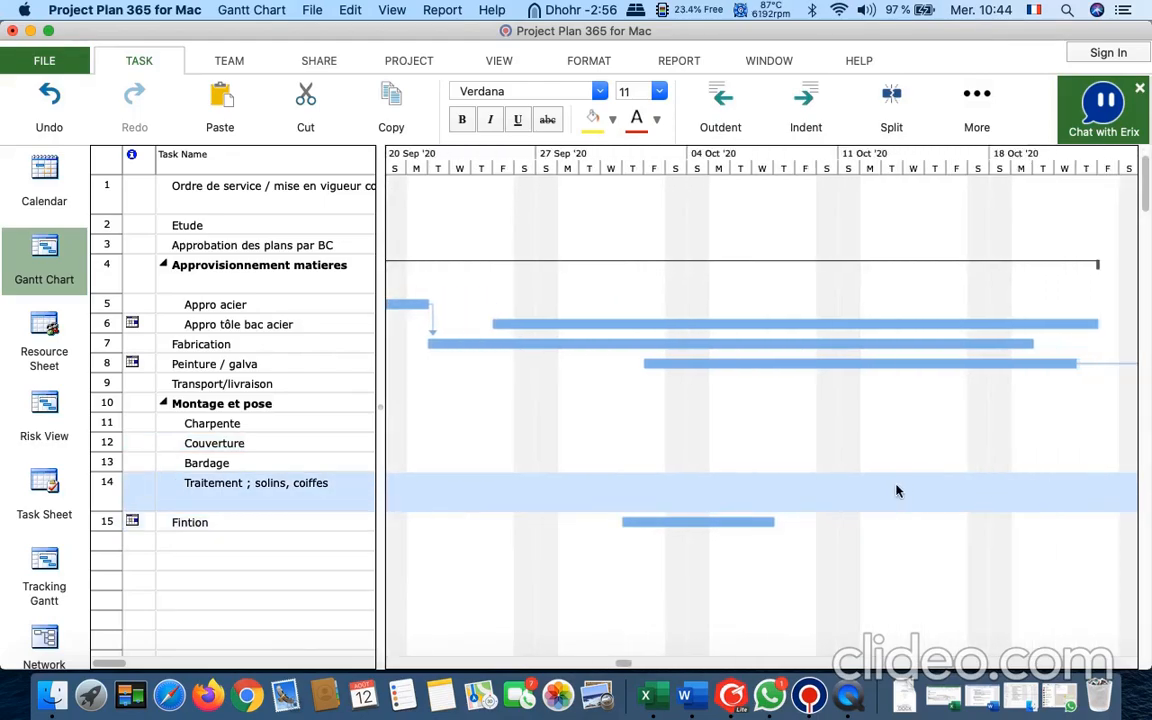
Move the Fintion task bar through mid-October to start on Monday 2 November 2020, accepting the schedule changes.
scroll(756, 524, left, 5)
drag(915, 523, 1108, 481)
click(764, 272)
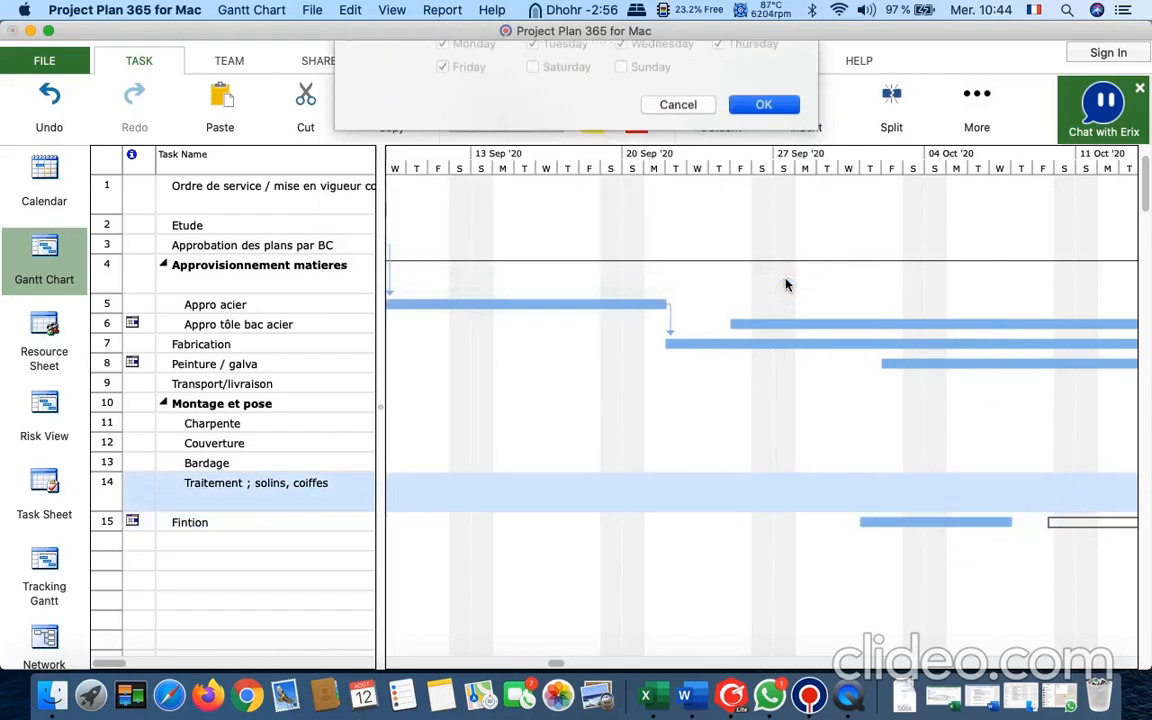
click(964, 416)
scroll(964, 416, right, 6)
scroll(964, 416, right, 3)
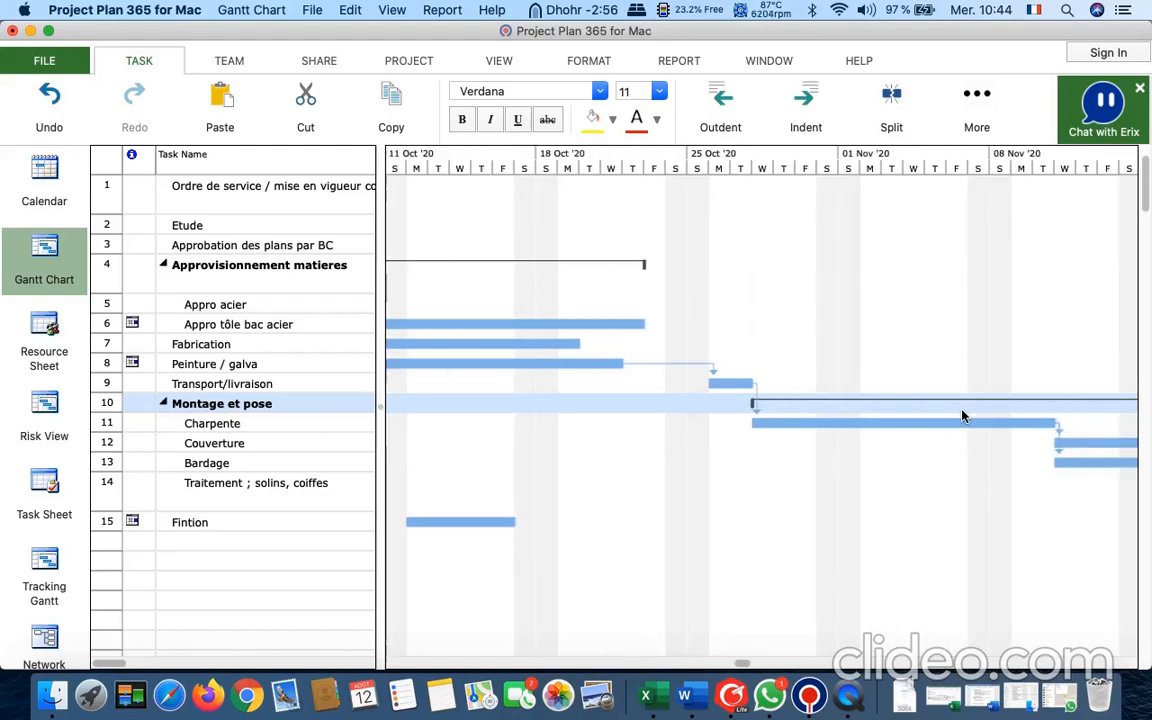
click(510, 524)
drag(460, 522, 864, 502)
click(760, 270)
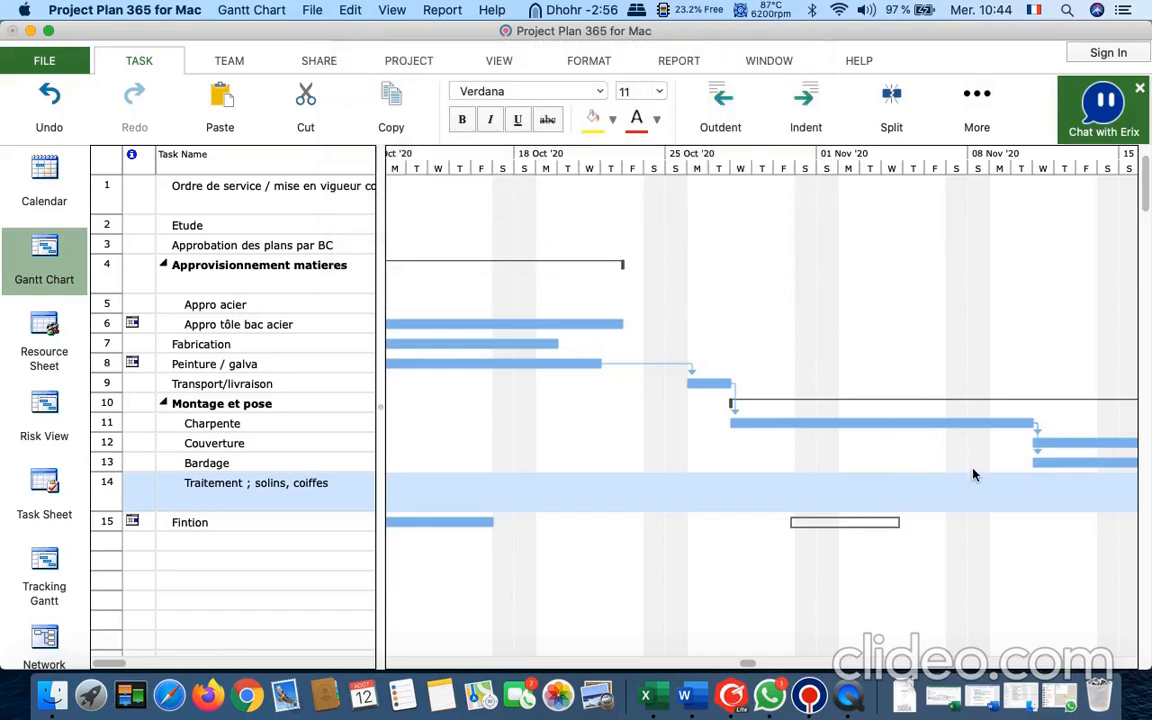
Move the Fintion task bar to start on Wednesday 25 November 2020, level with the start of Traitement ; solins, coiffes.
click(975, 472)
scroll(975, 471, right, 5)
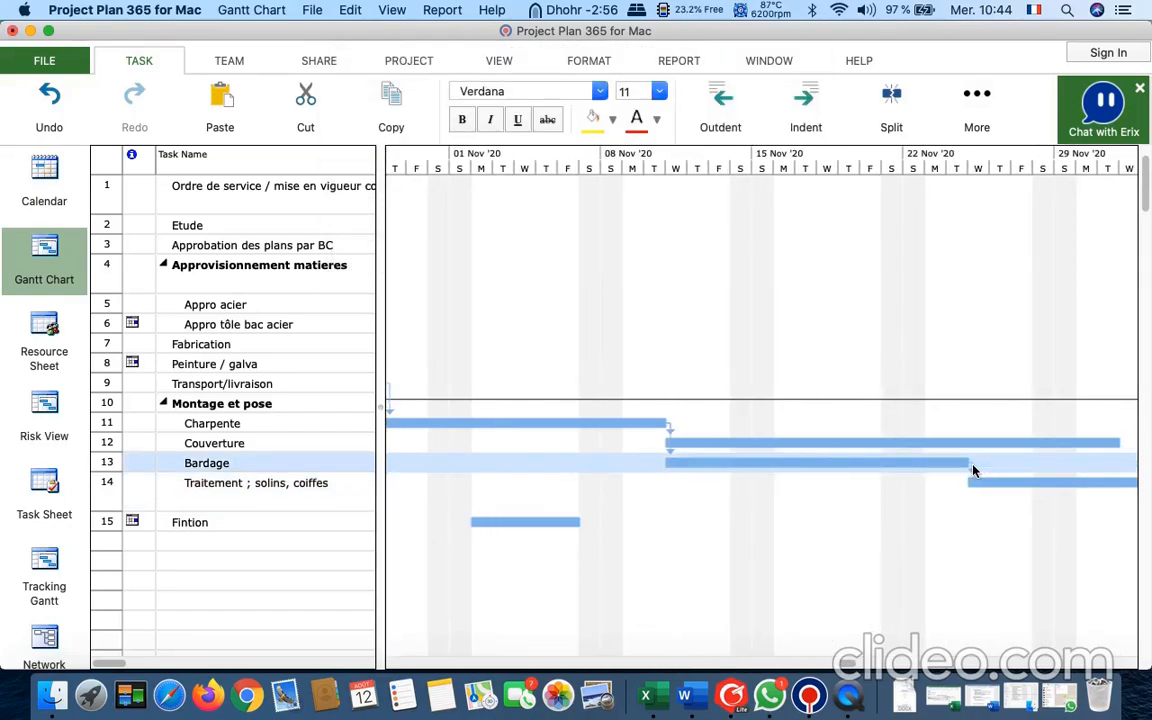
scroll(975, 470, right, 3)
click(478, 522)
drag(458, 520, 949, 535)
click(942, 442)
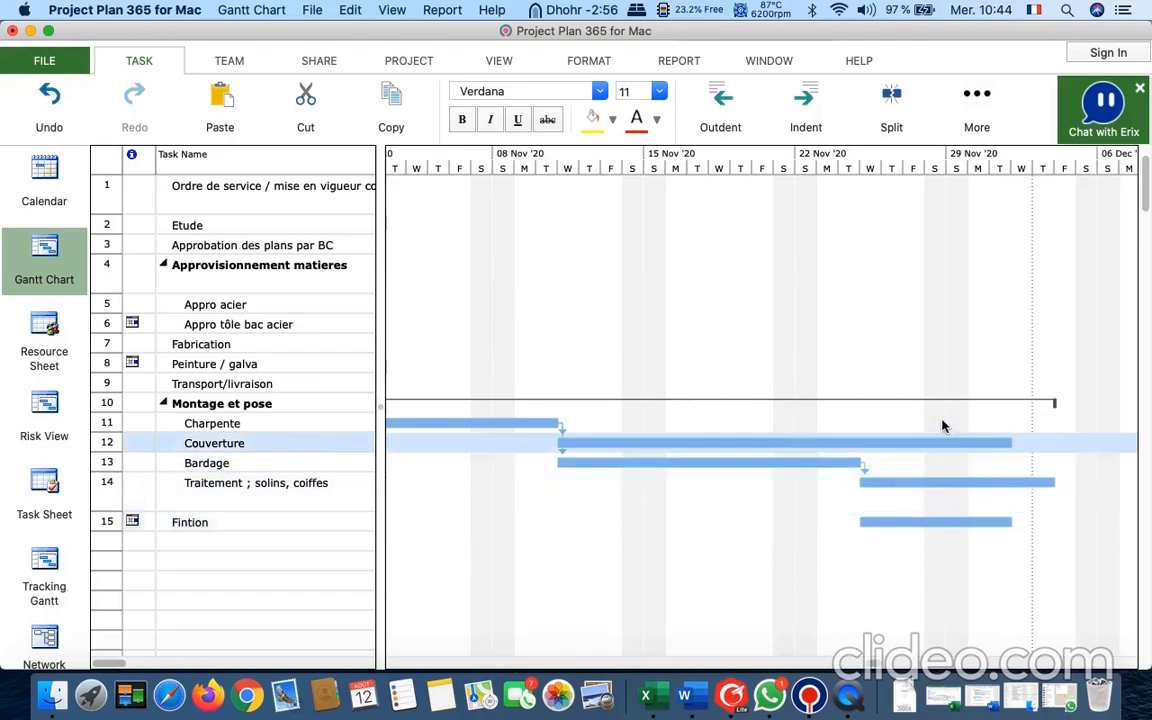
Move the Fintion task bar to Thursday 3 December 2020, and shift it back to start on Tuesday 1 December.
click(943, 406)
scroll(943, 406, right, 4)
click(751, 517)
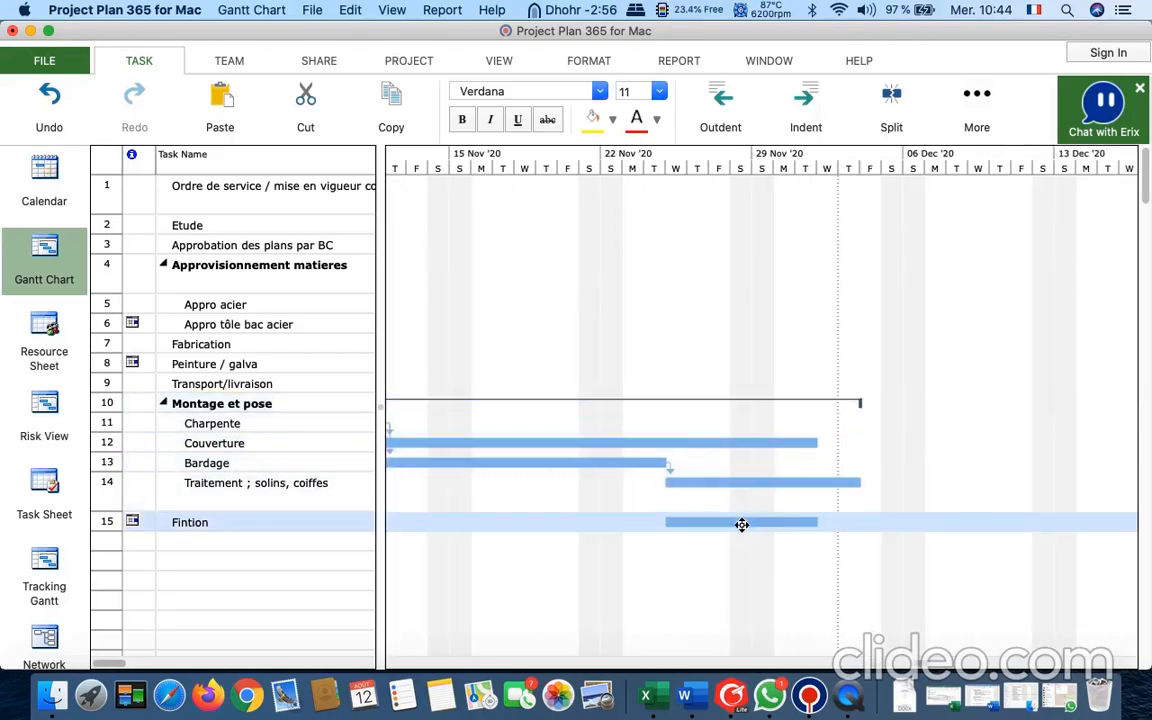
click(733, 537)
scroll(731, 540, left, 3)
drag(838, 522, 1006, 521)
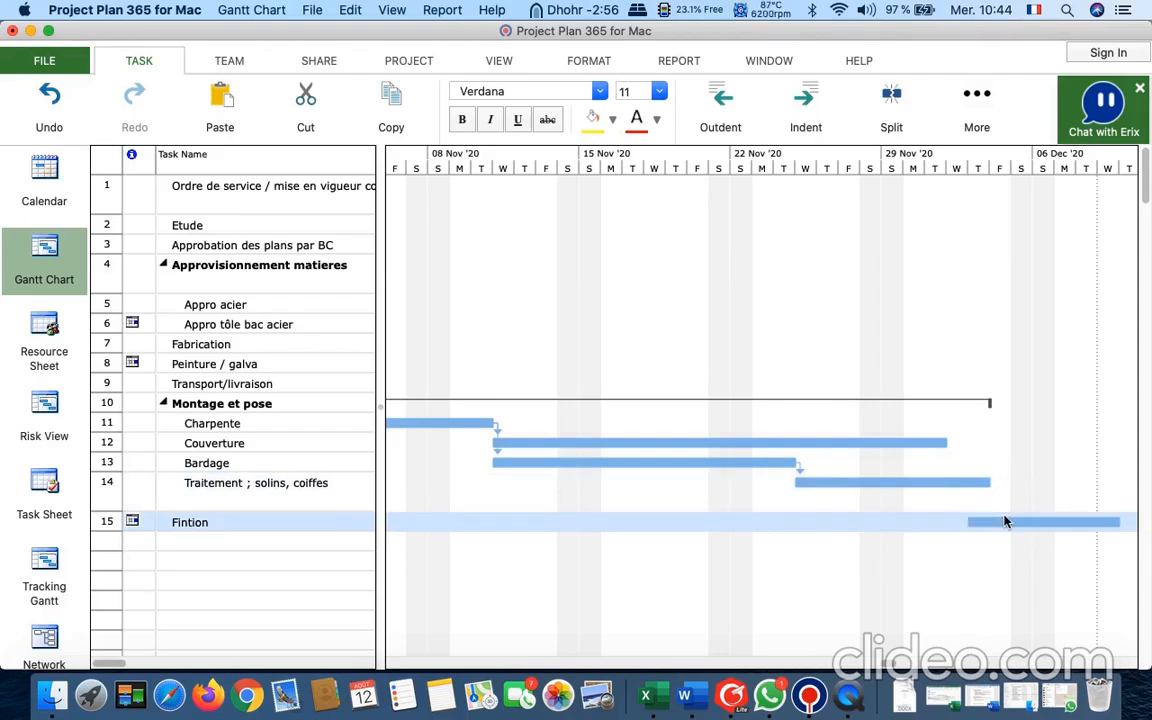
scroll(1006, 521, right, 3)
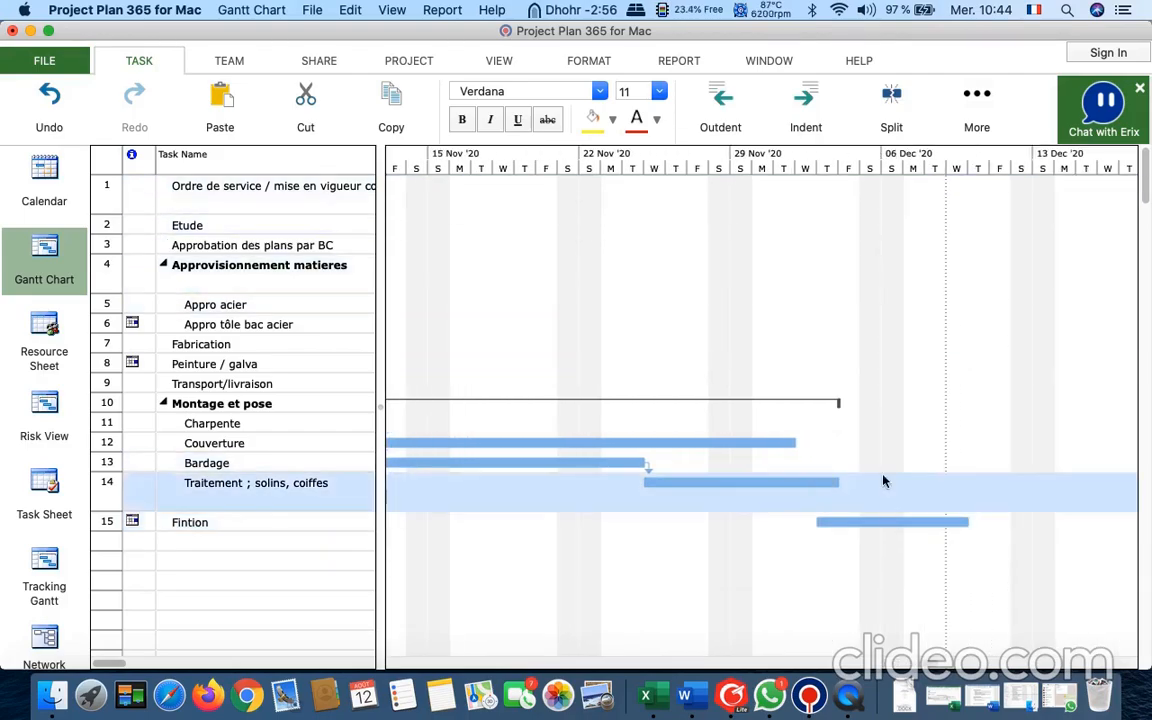
drag(923, 521, 884, 524)
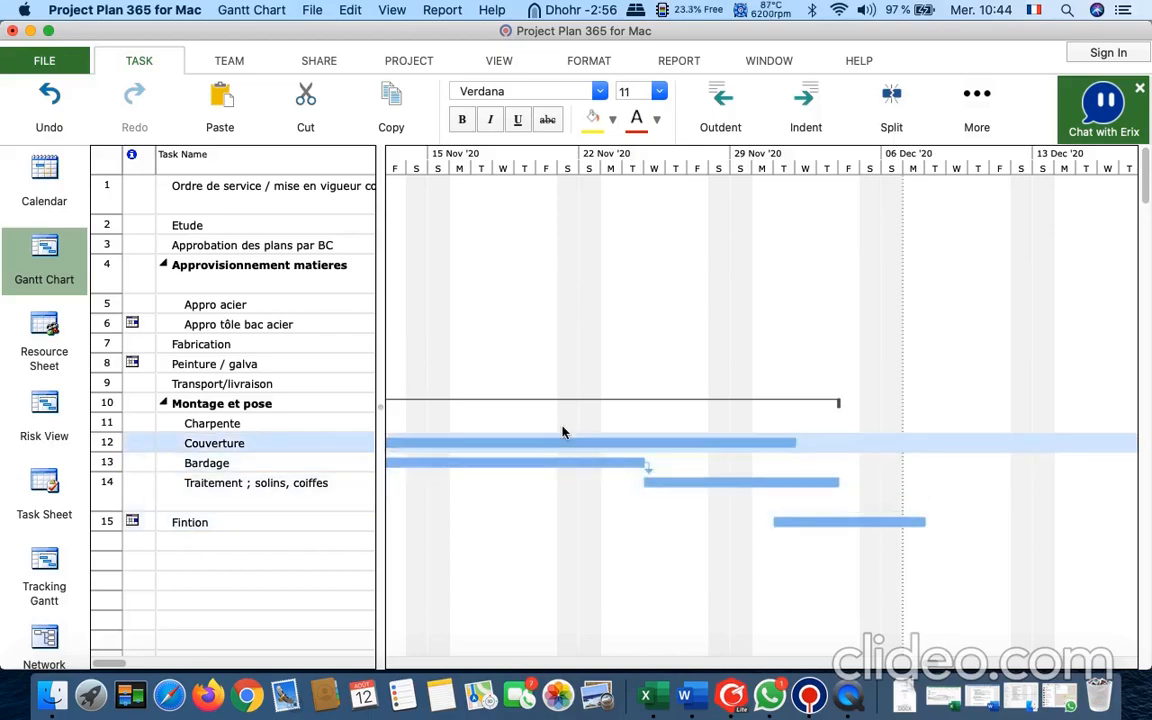
View the schedule as a Tracking Gantt, return to the Gantt Chart view and look through the file commands.
click(53, 568)
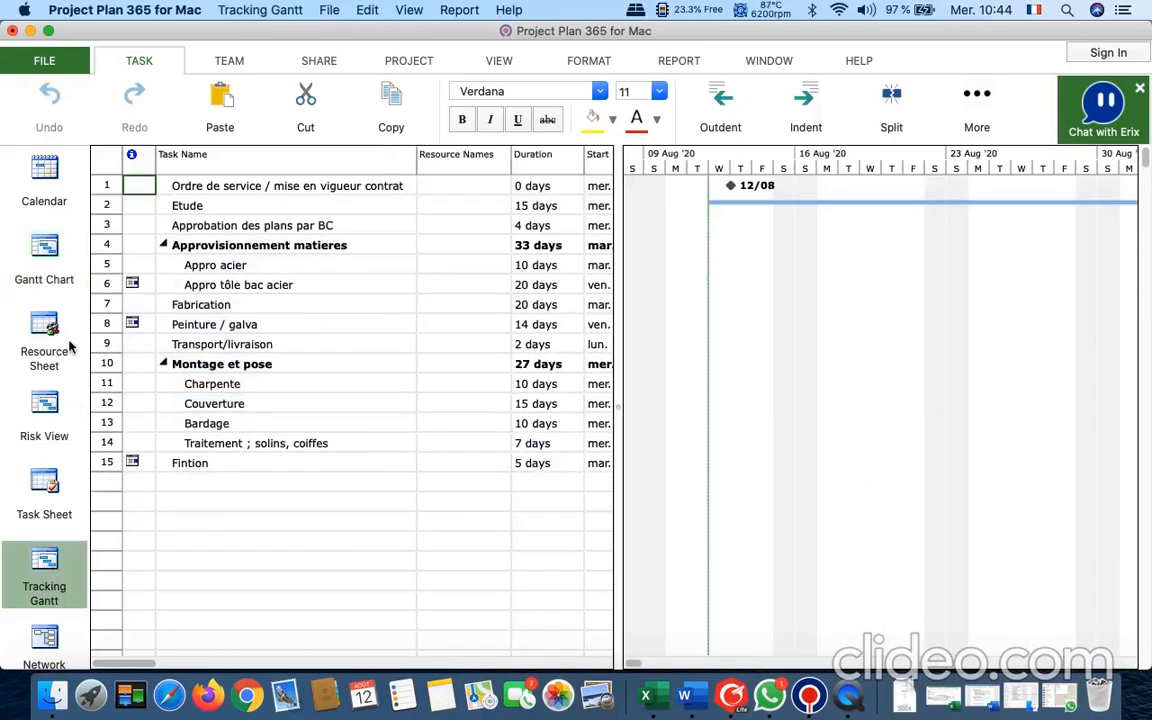
click(50, 250)
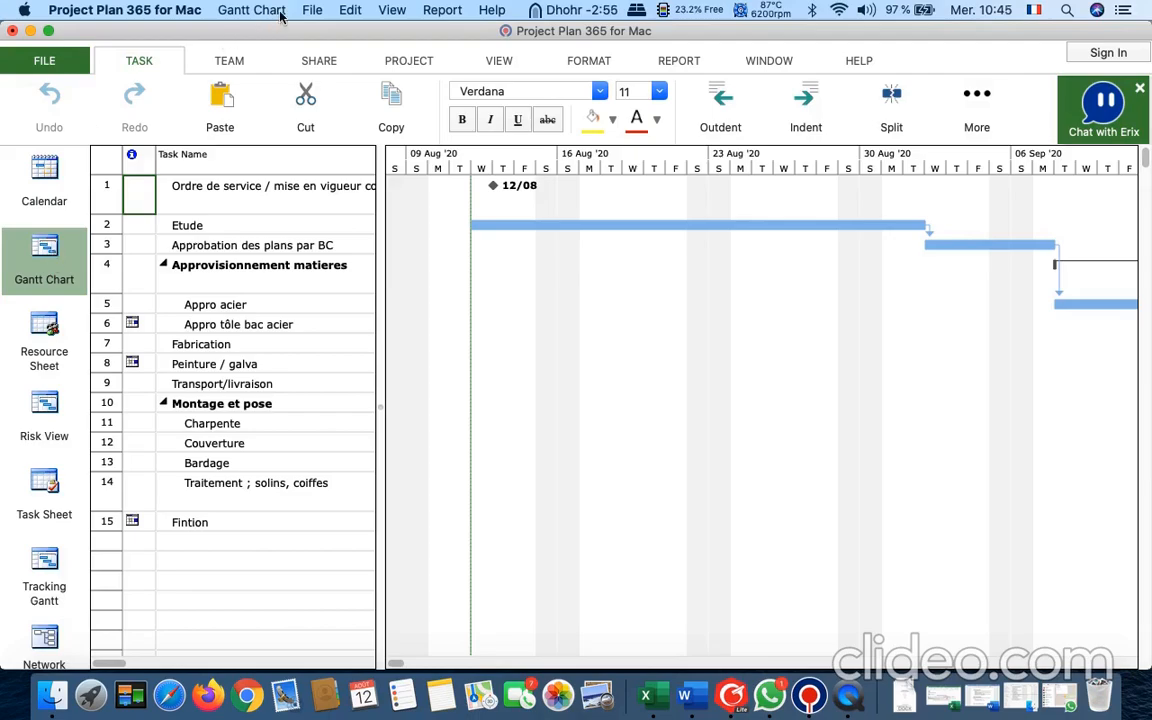
click(322, 10)
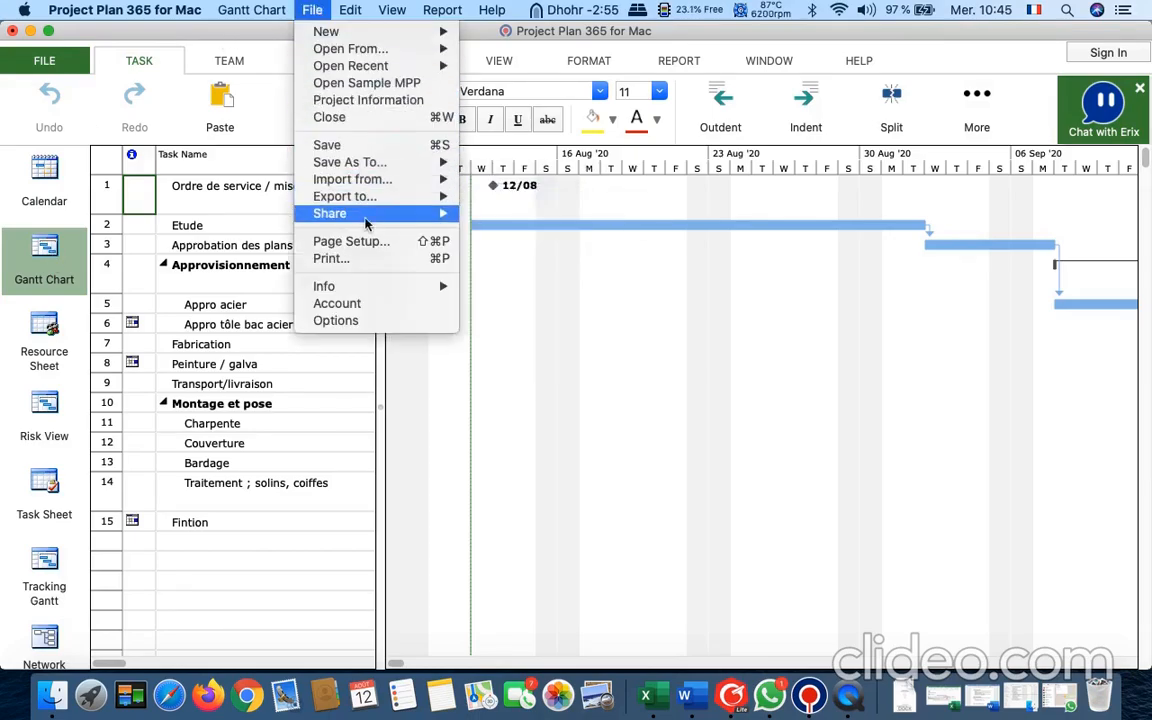
mouse_move(371, 206)
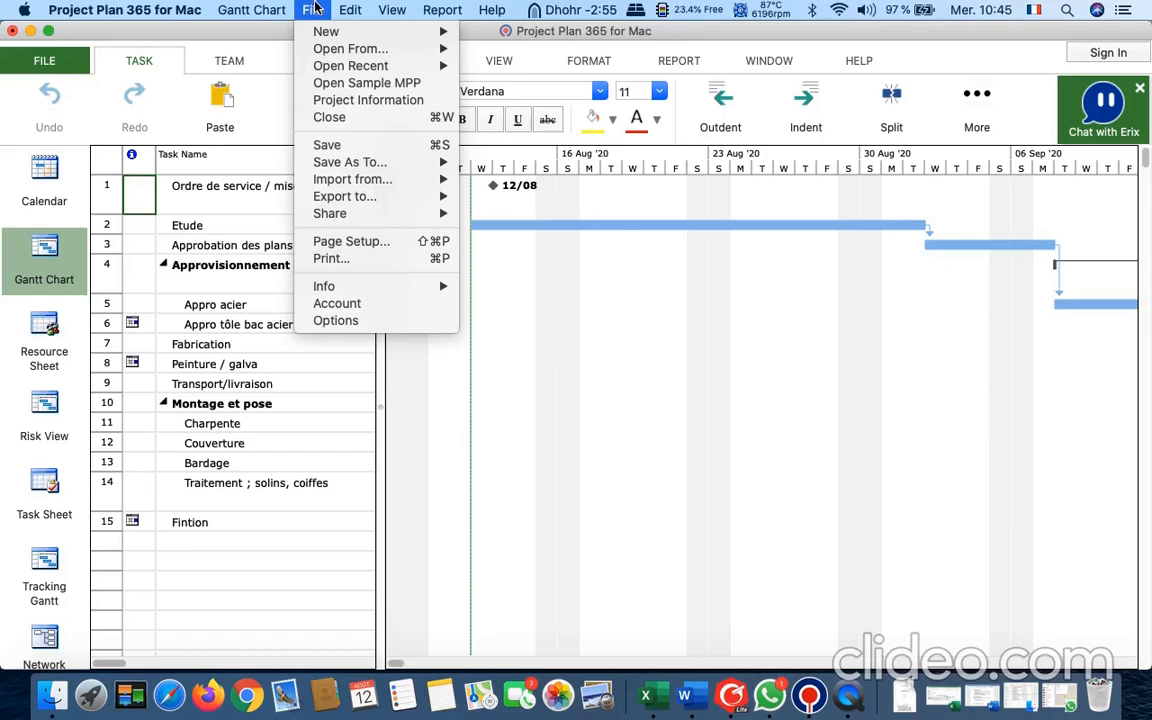
mouse_move(339, 13)
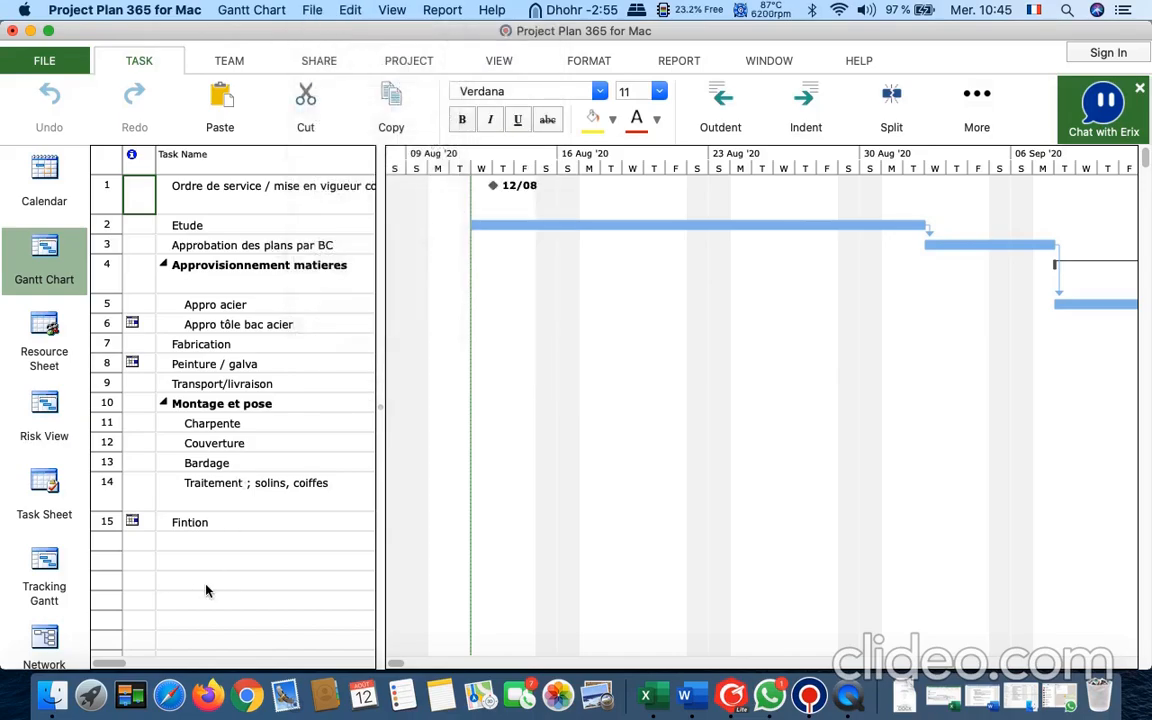
Open the print settings and preview the A4 pages in portrait and landscape orientation.
key(super+s)
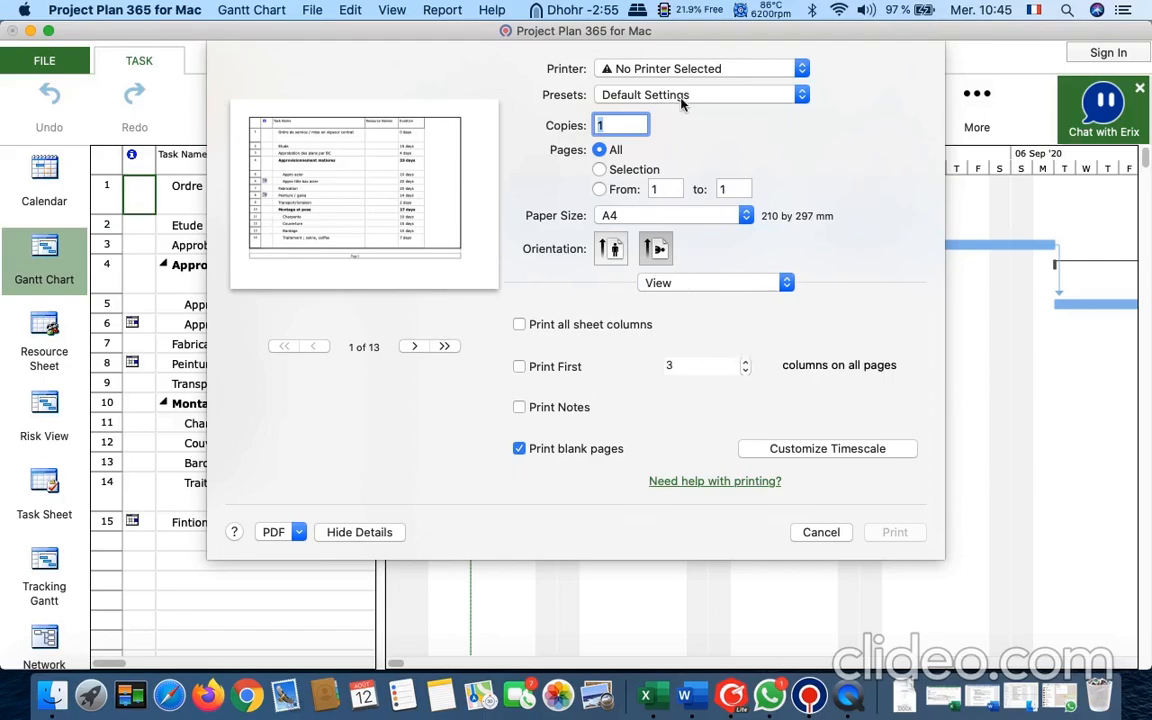
click(745, 97)
click(887, 103)
click(612, 250)
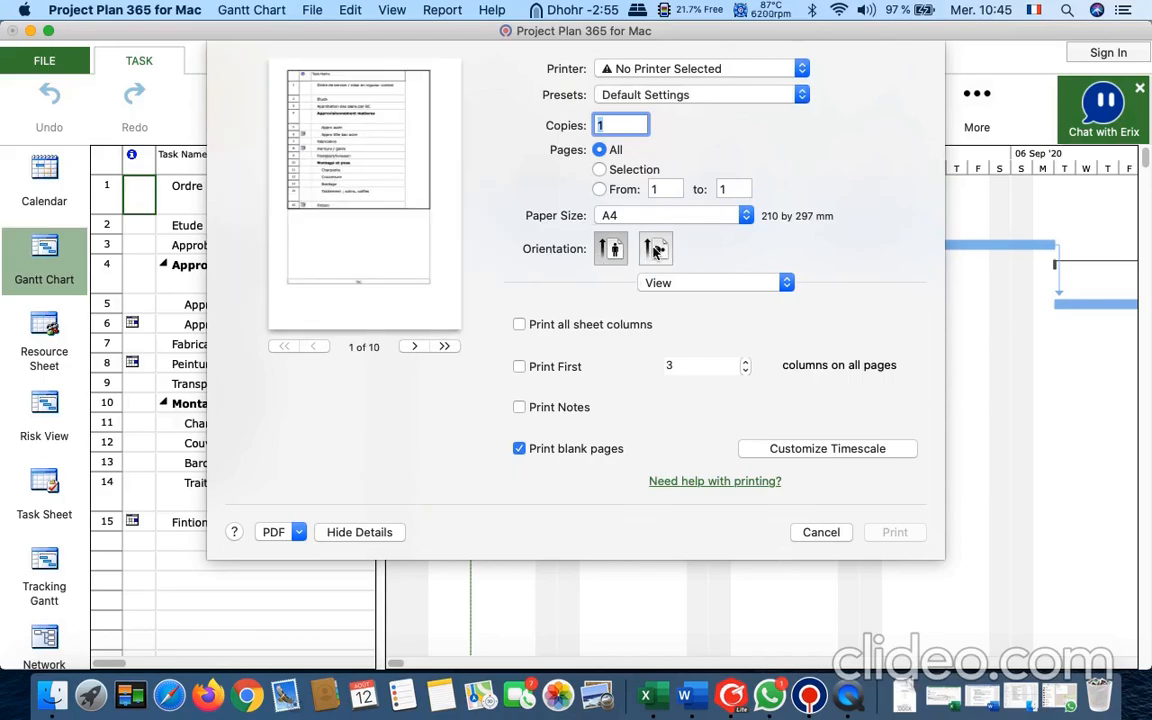
click(659, 251)
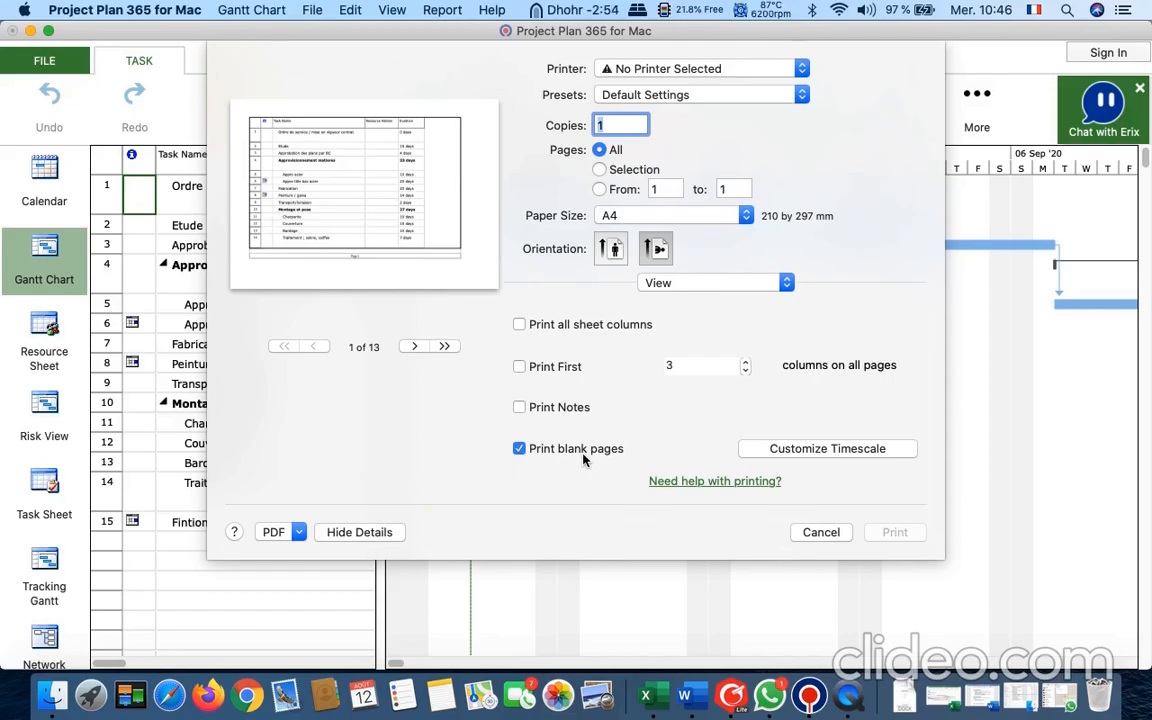
Review the sheet column print options and the print timescale's middle tier settings, cancelling without changes.
click(618, 326)
click(541, 372)
click(776, 450)
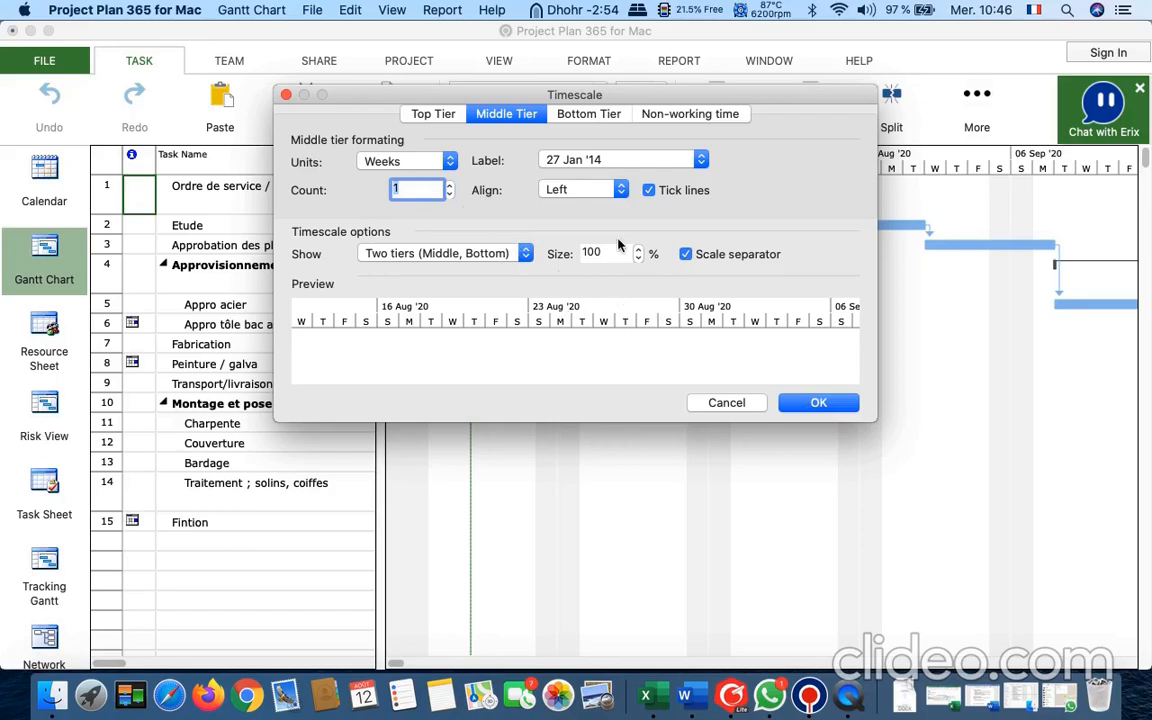
click(716, 403)
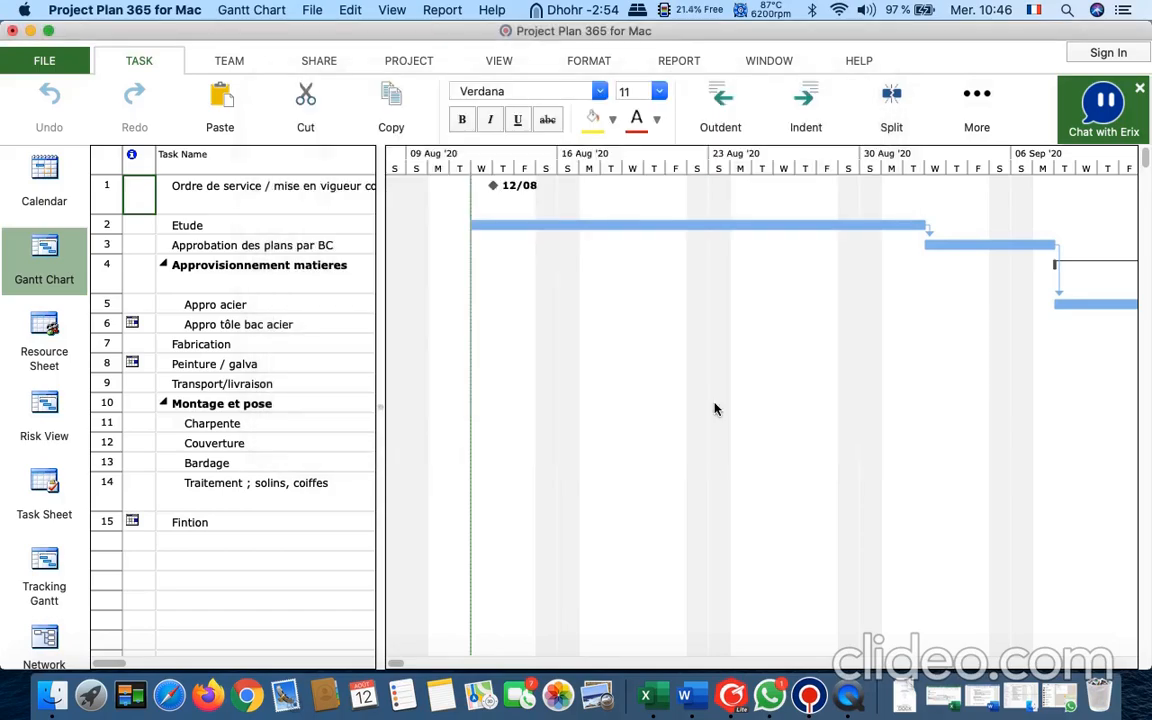
Inspect the chart's Gridlines and Bar Styles settings, closing both without changes.
right_click(677, 168)
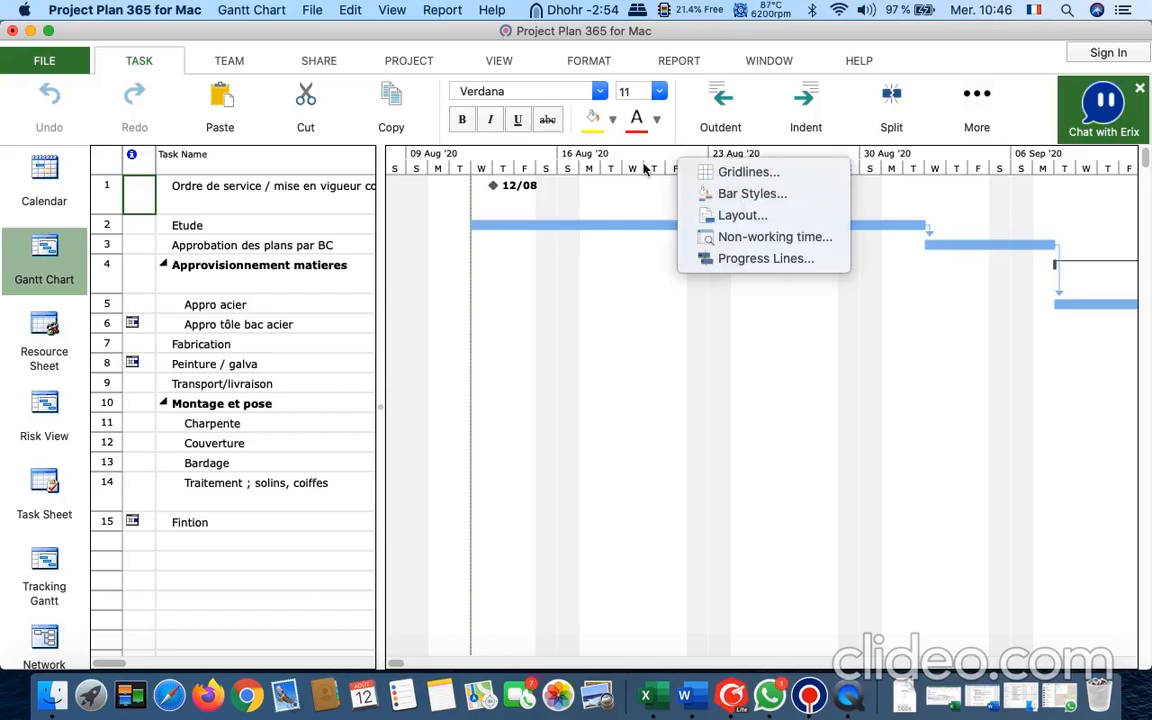
click(650, 171)
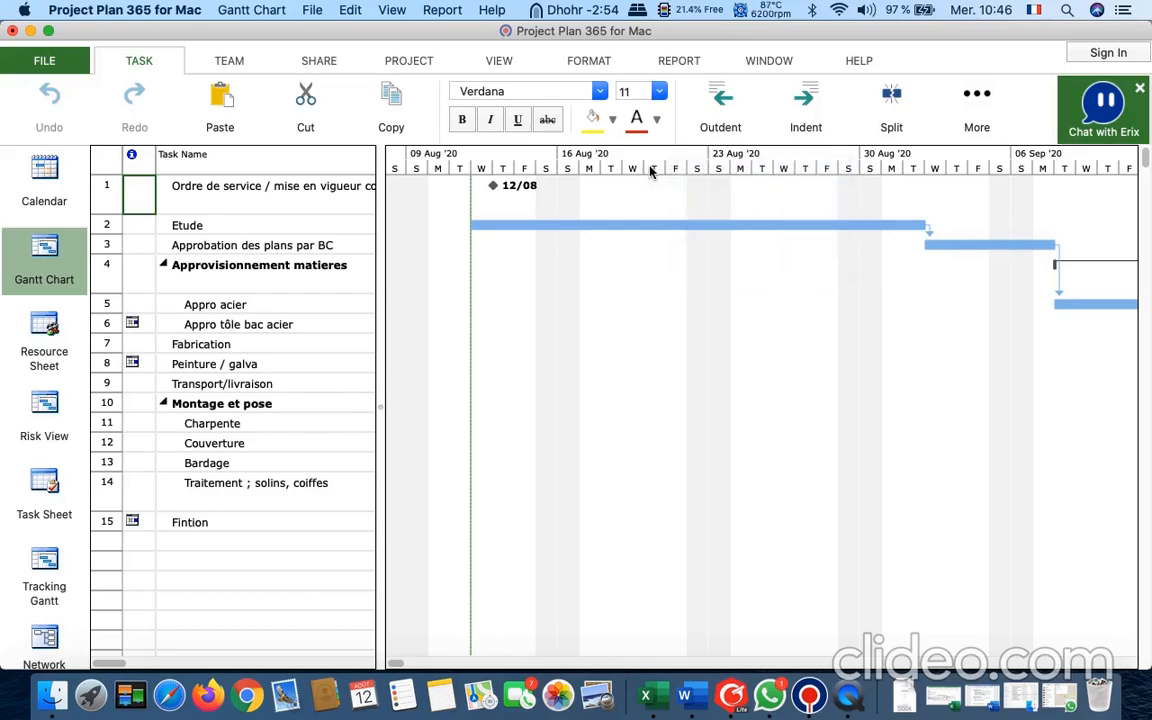
right_click(651, 170)
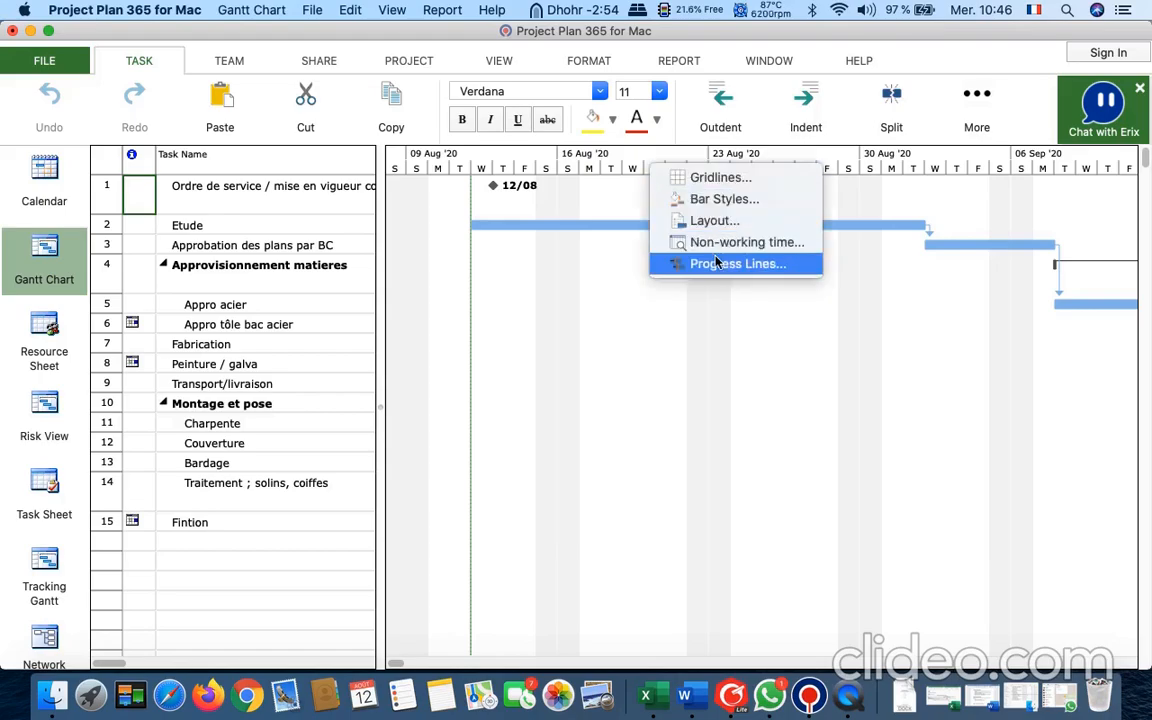
click(717, 182)
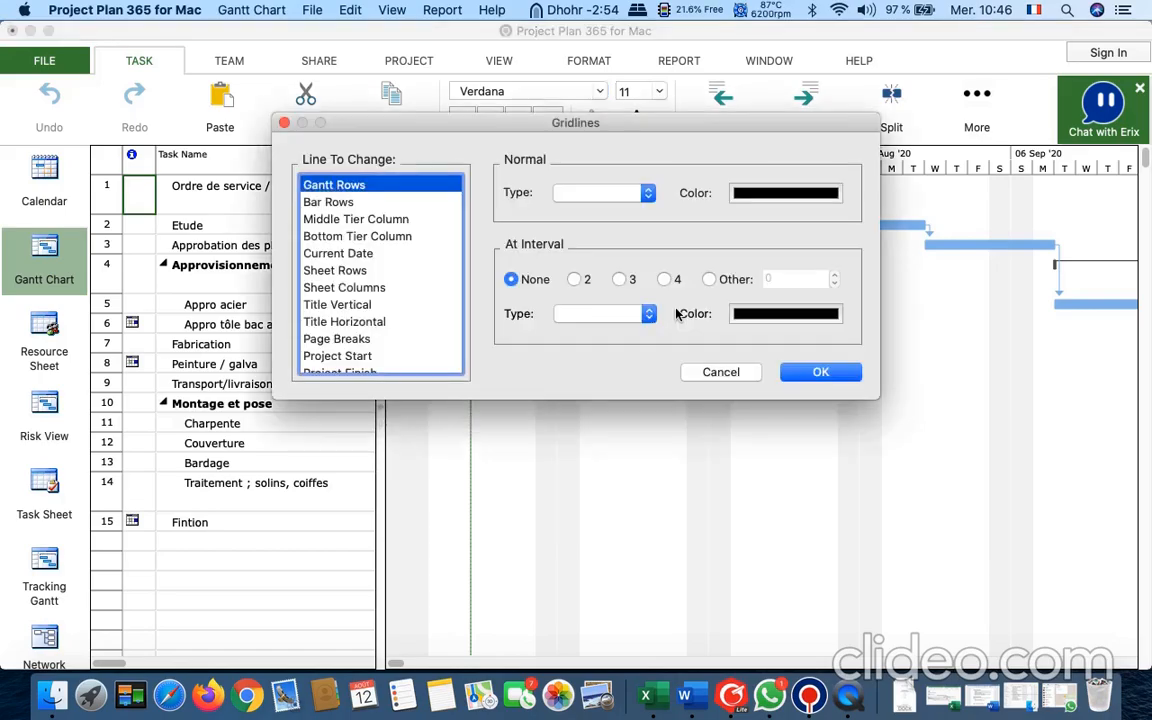
click(710, 371)
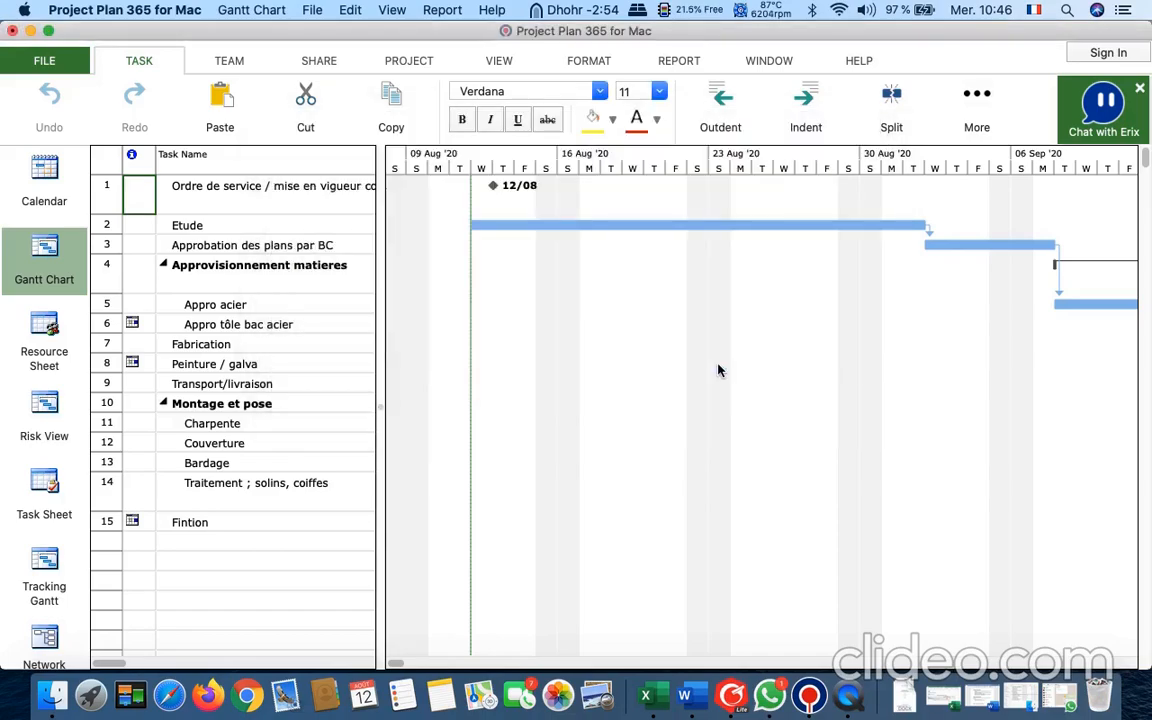
right_click(651, 171)
click(685, 187)
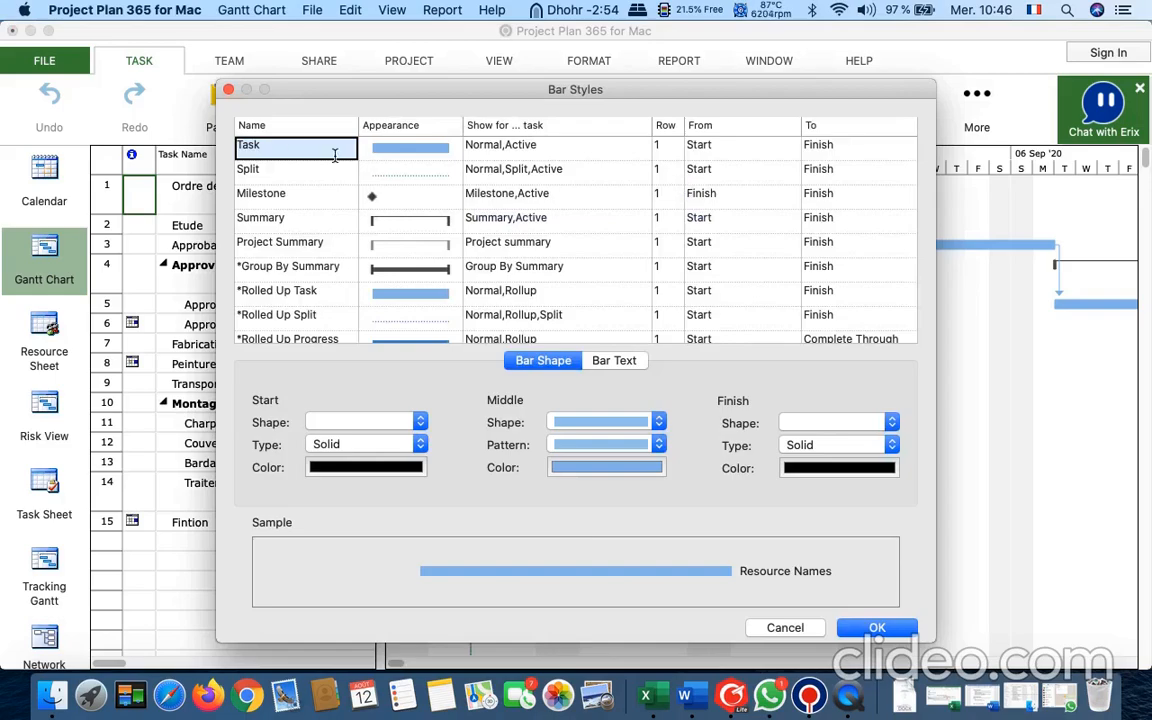
click(229, 90)
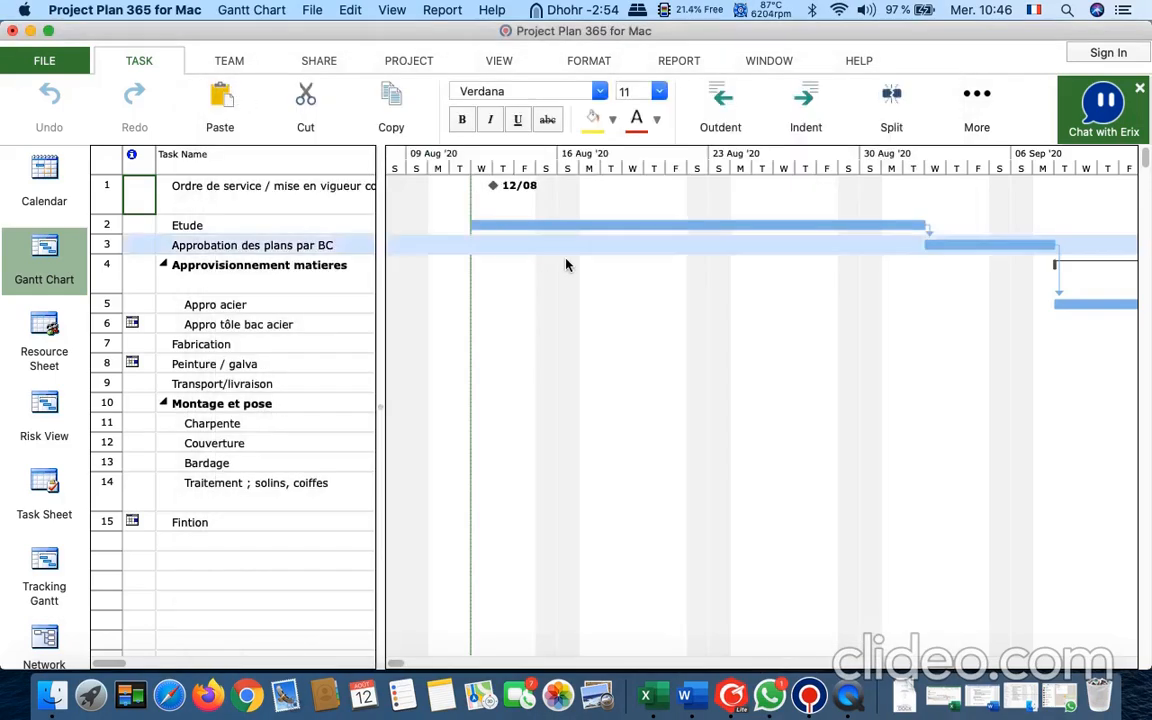
Inspect the chart's Layout and Non-working time settings, closing both without changes.
right_click(678, 172)
click(700, 220)
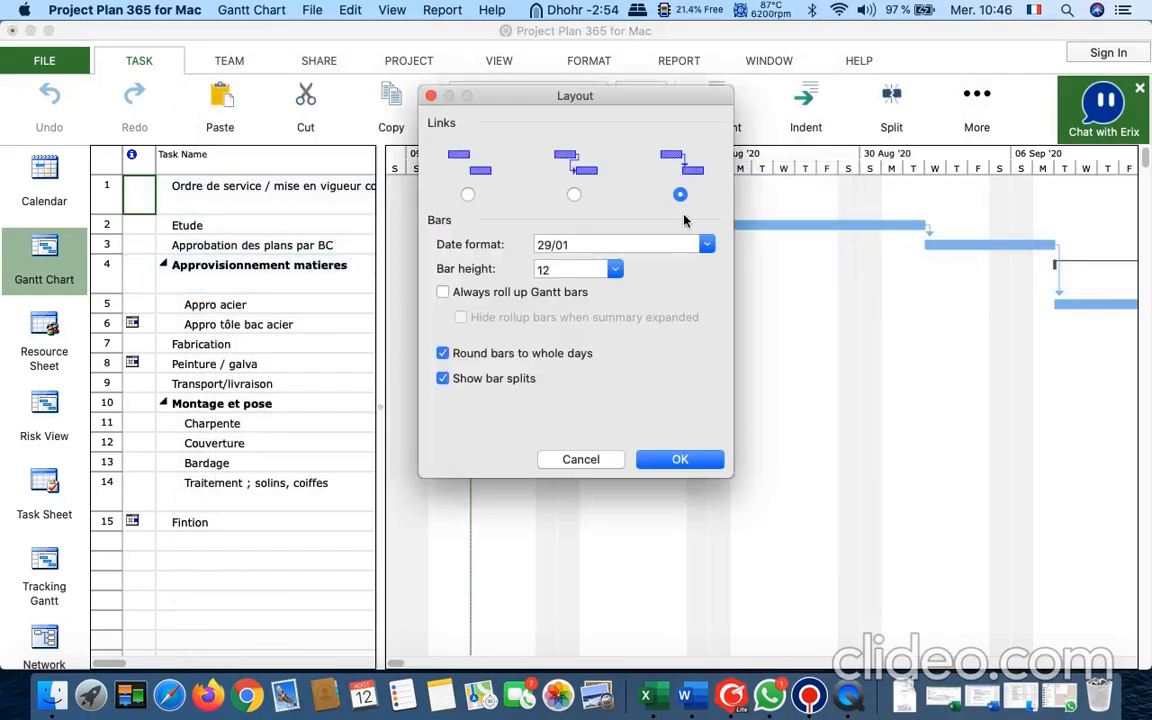
click(431, 95)
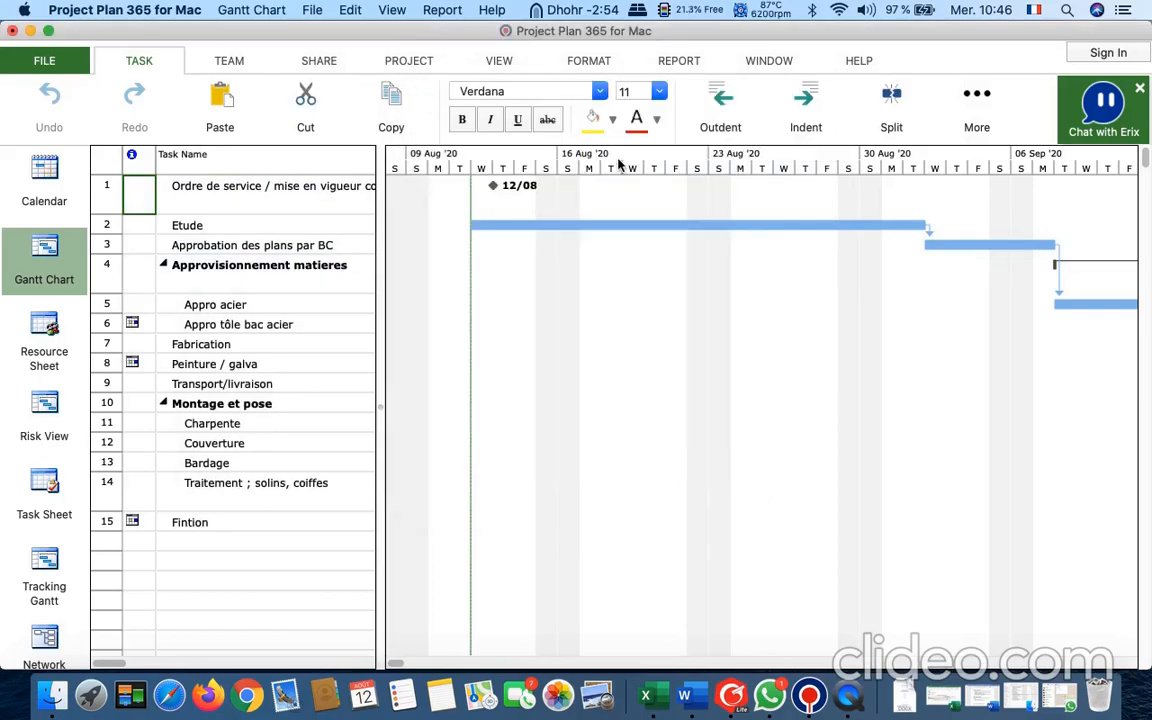
right_click(618, 162)
click(665, 234)
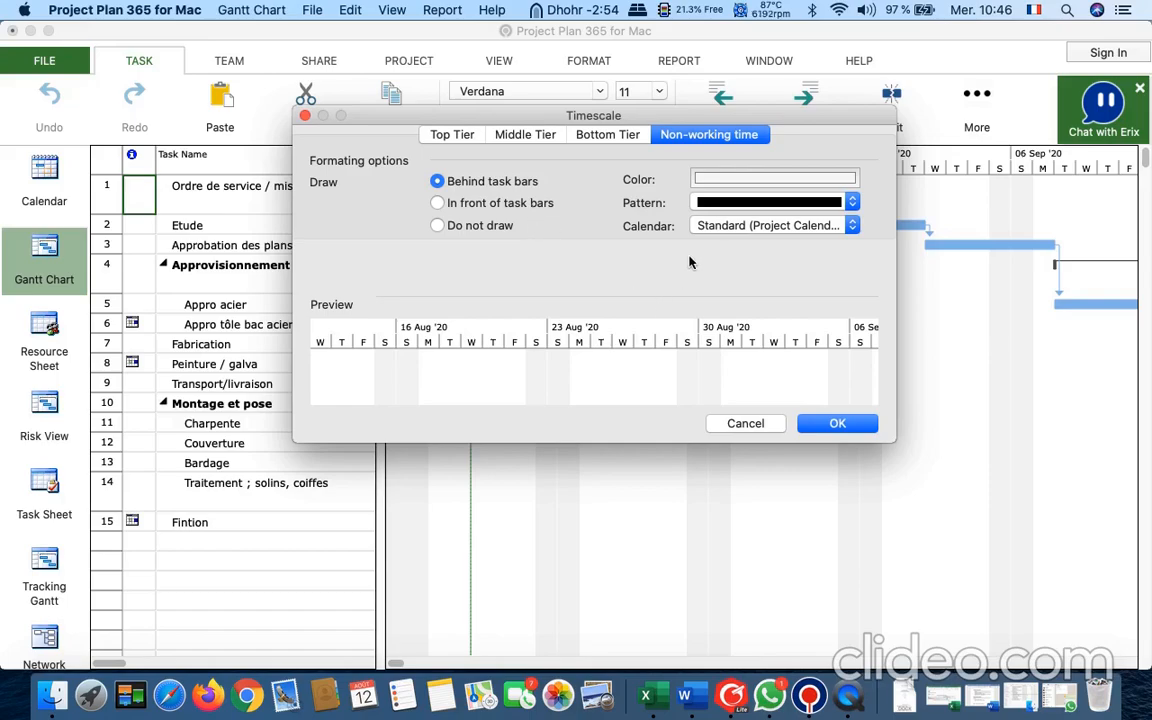
click(305, 115)
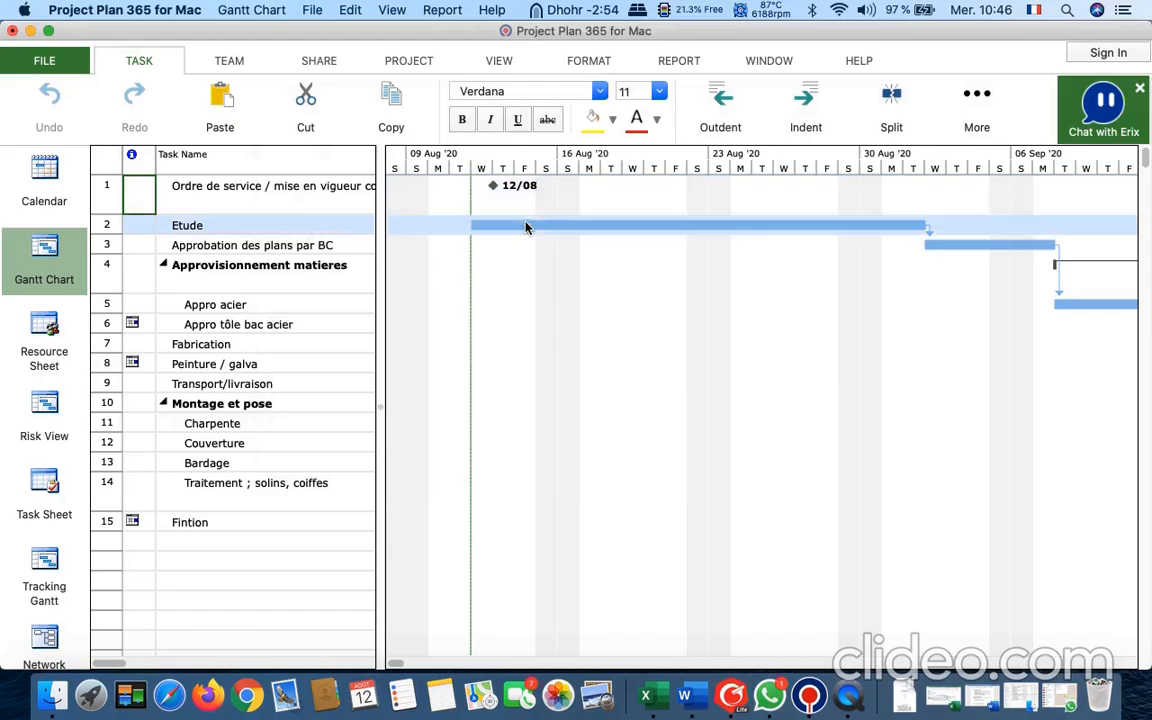
right_click(675, 156)
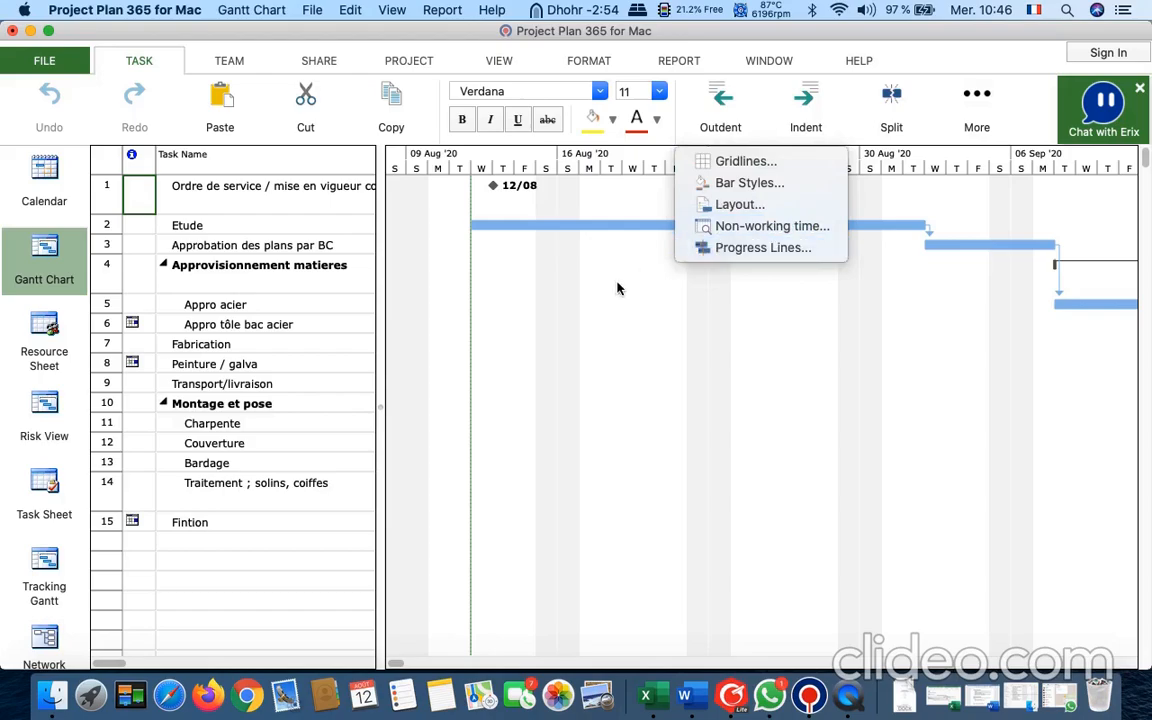
Open the timescale customization from the print settings and set the middle tier units to Months.
click(550, 337)
key(super+s)
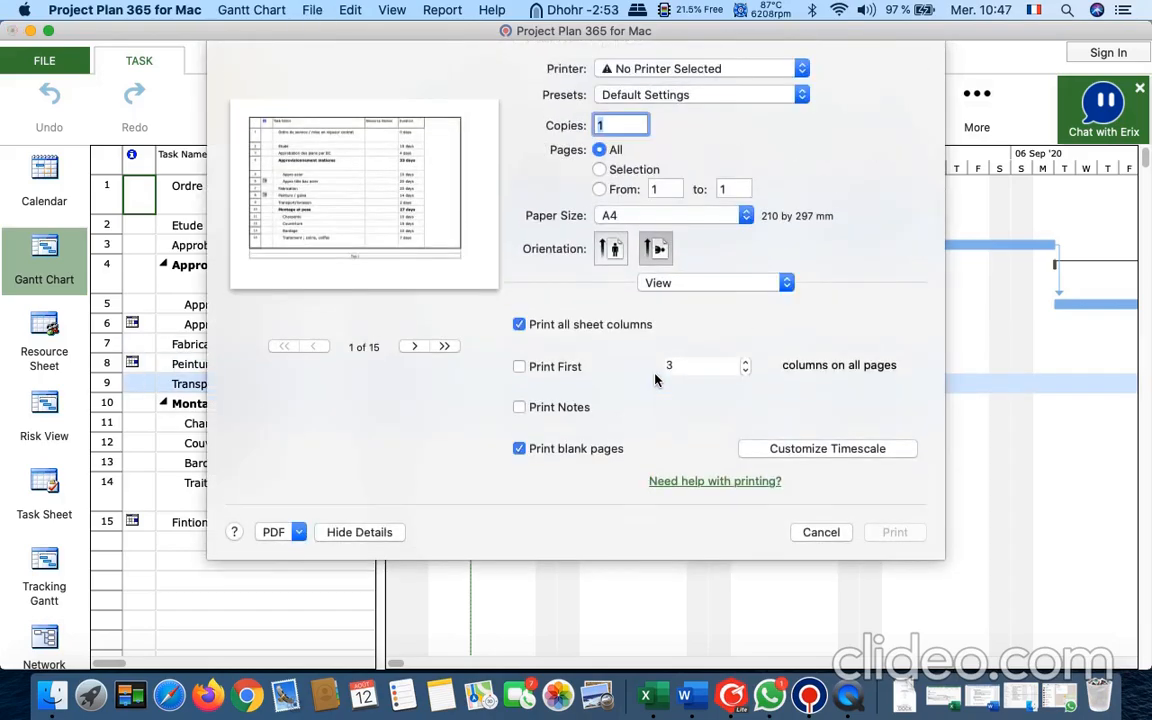
click(808, 449)
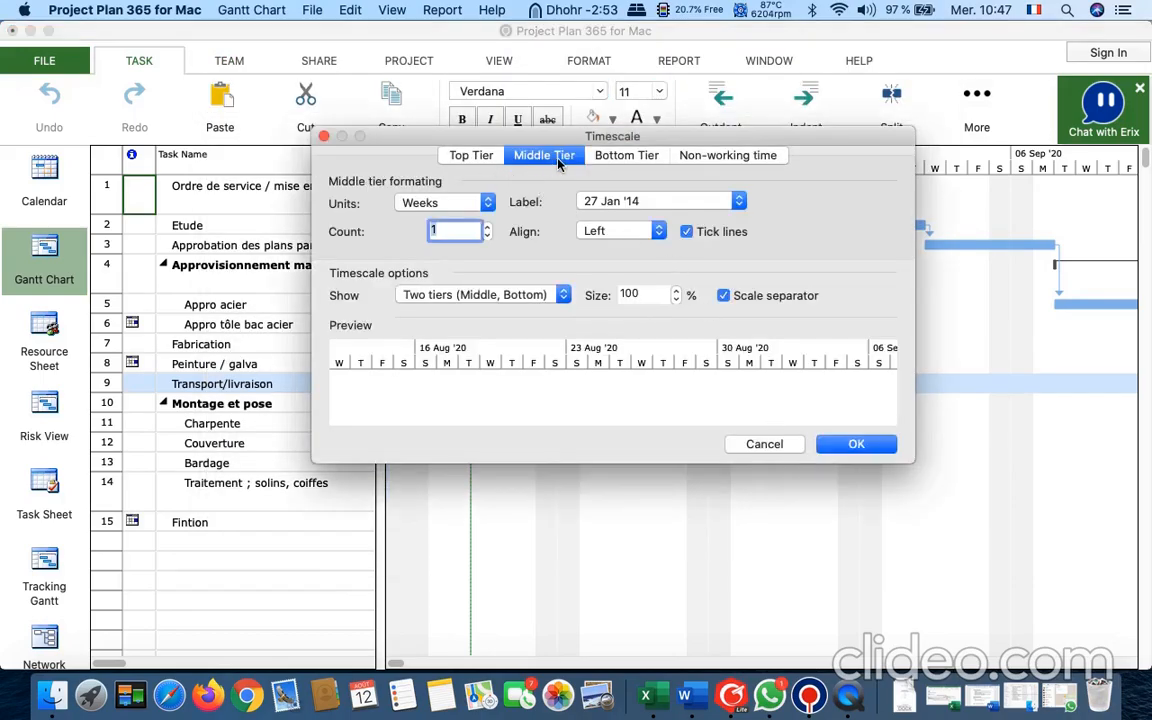
click(474, 155)
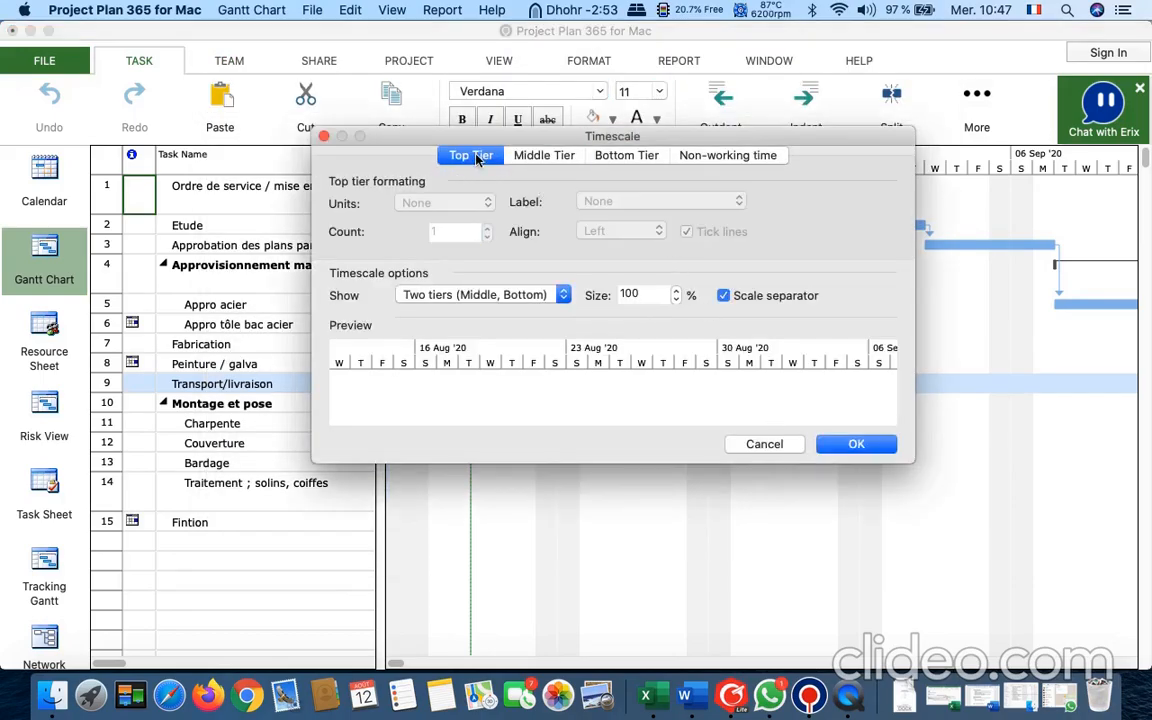
click(527, 155)
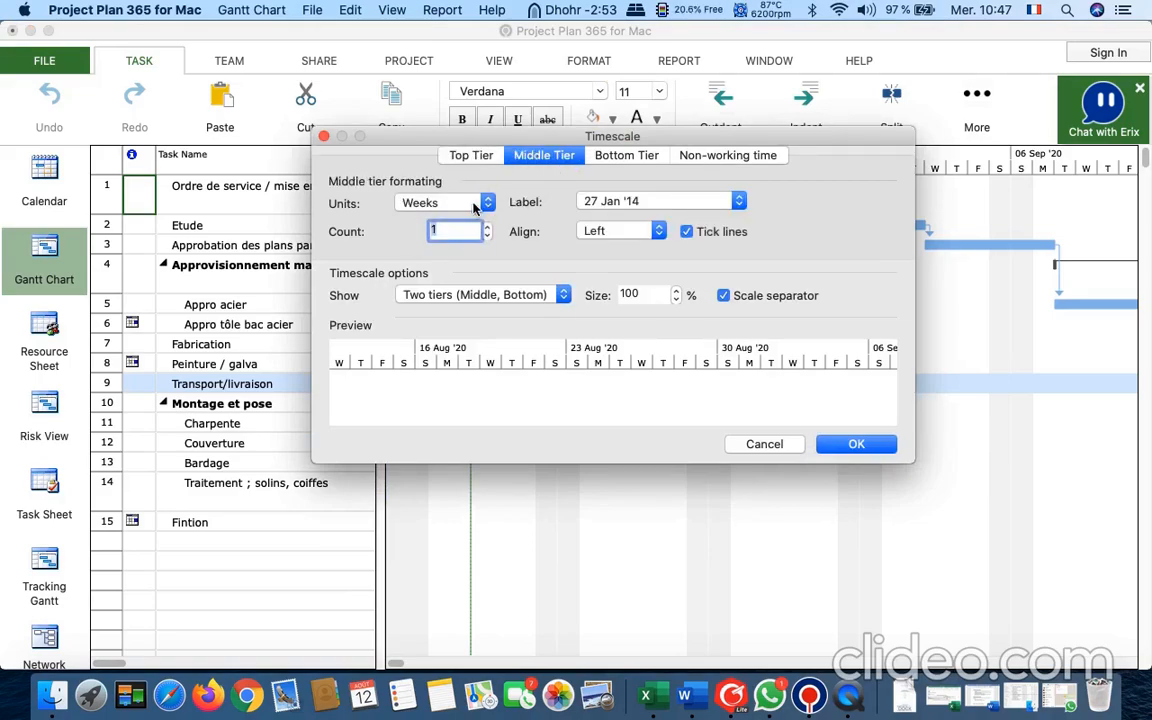
click(444, 202)
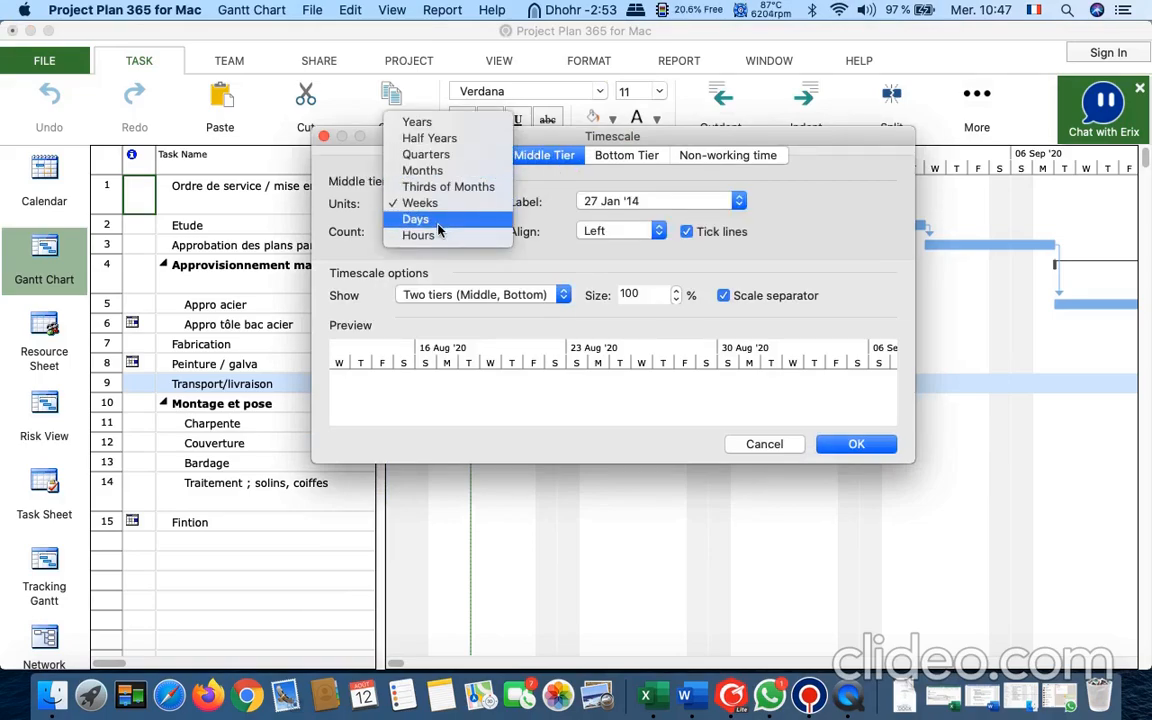
click(422, 170)
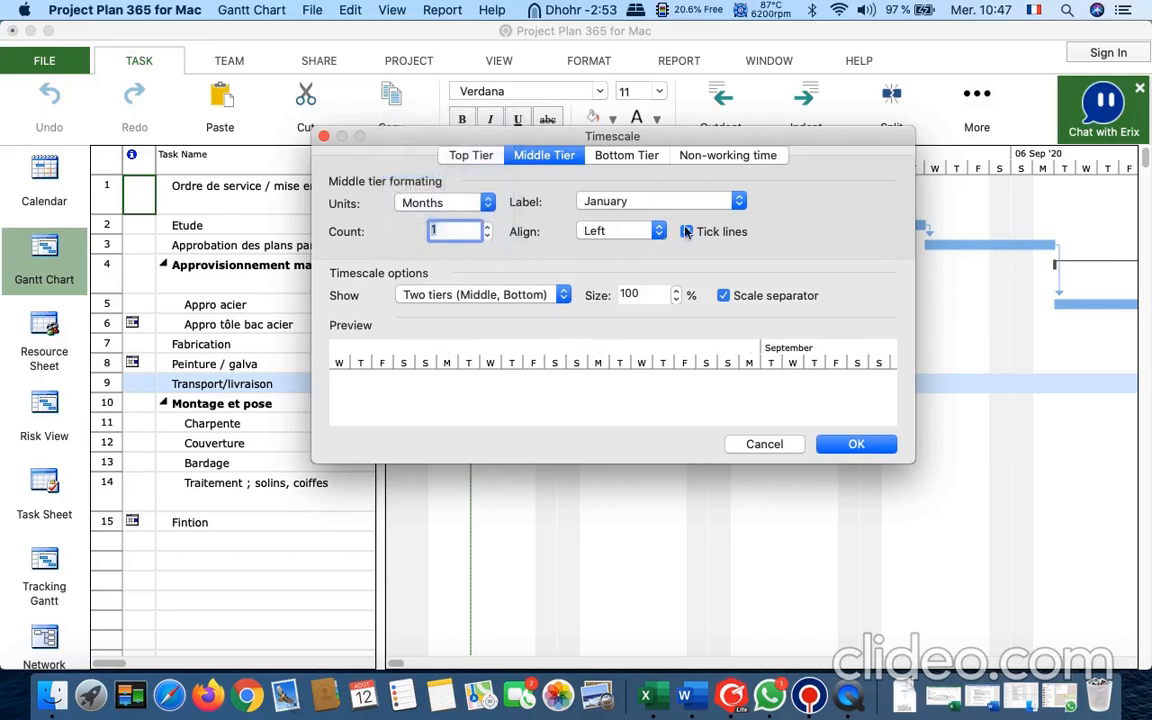
Set the bottom tier units to Weeks, keep the 27/1, 03/2 label format and apply the timescale.
click(634, 157)
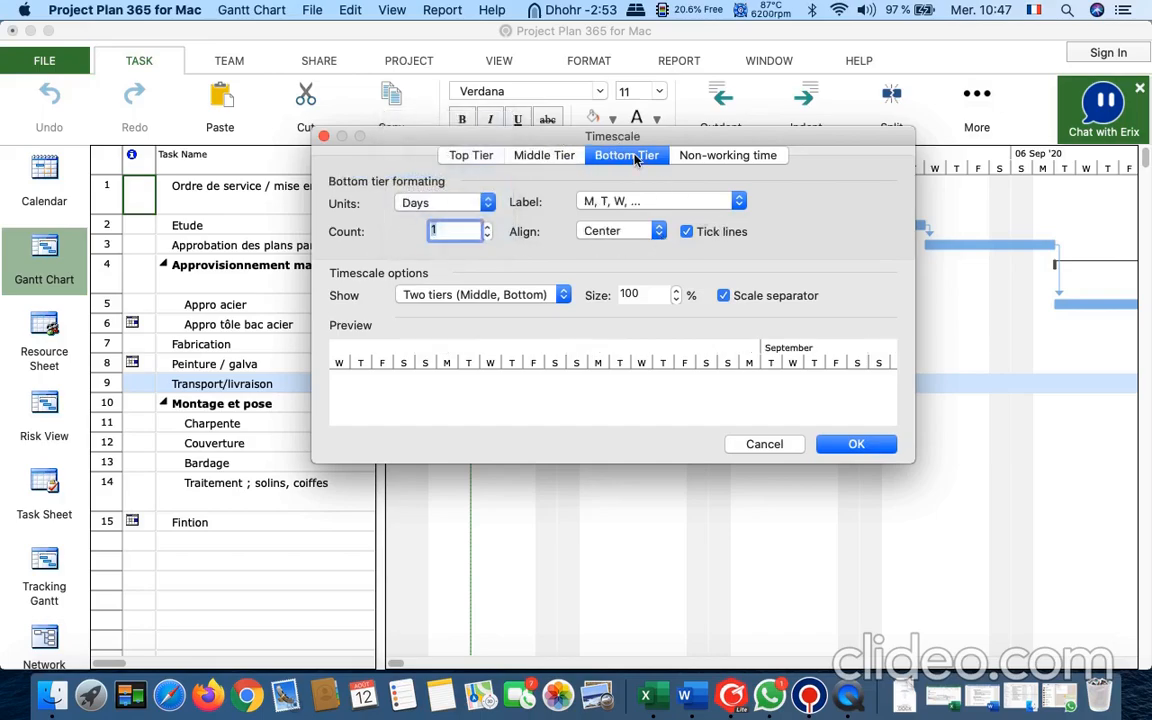
click(450, 203)
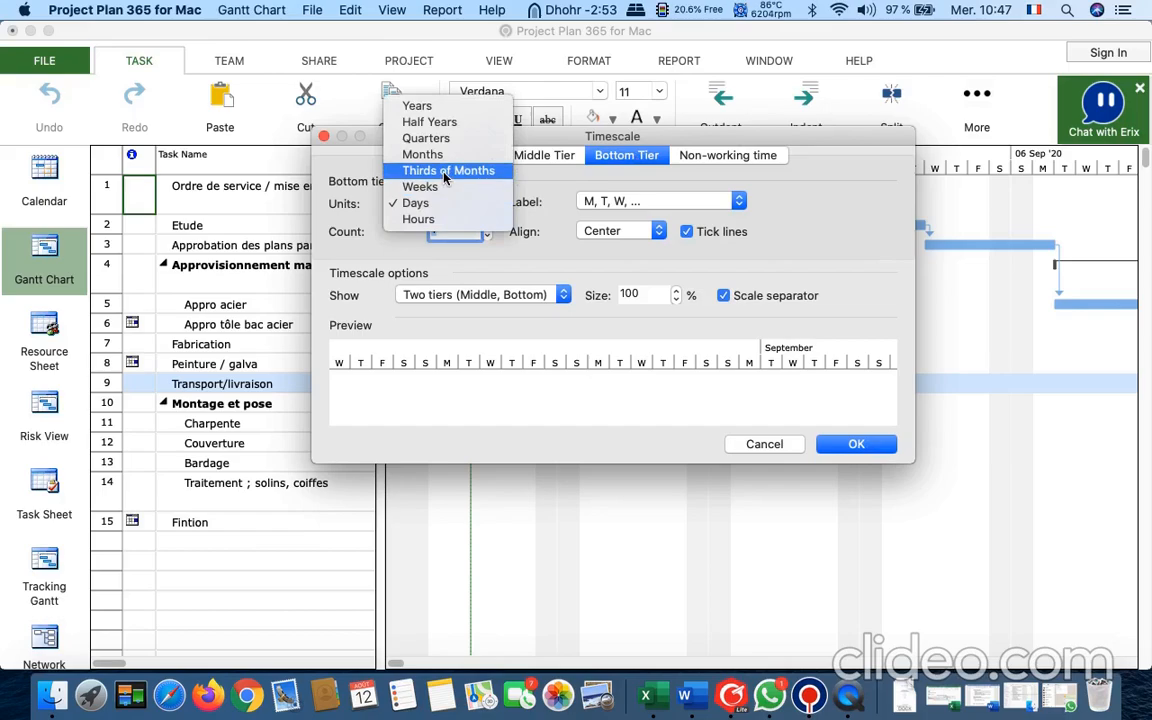
click(428, 187)
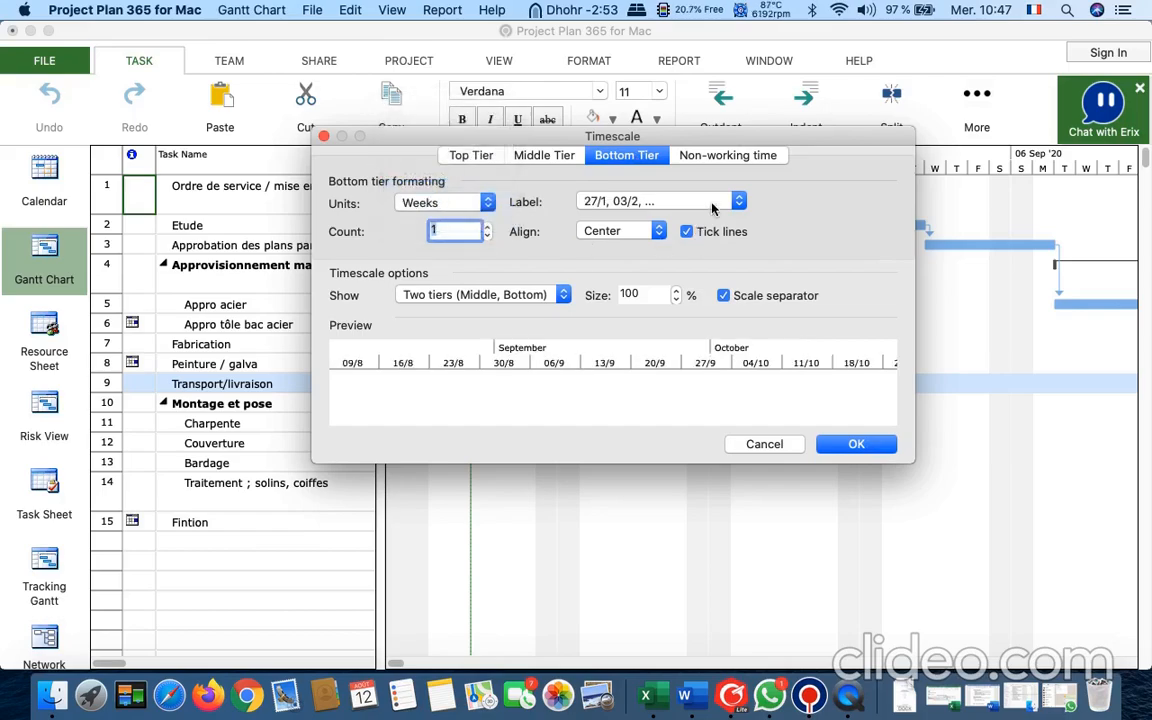
click(645, 201)
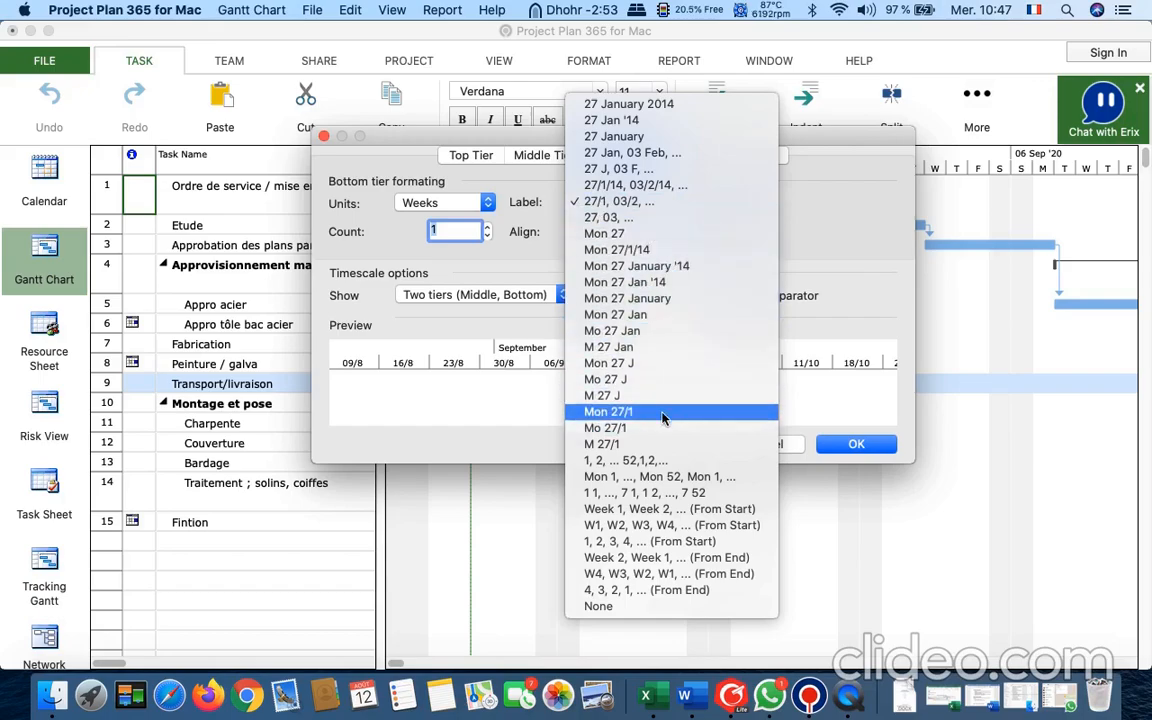
click(818, 223)
click(862, 440)
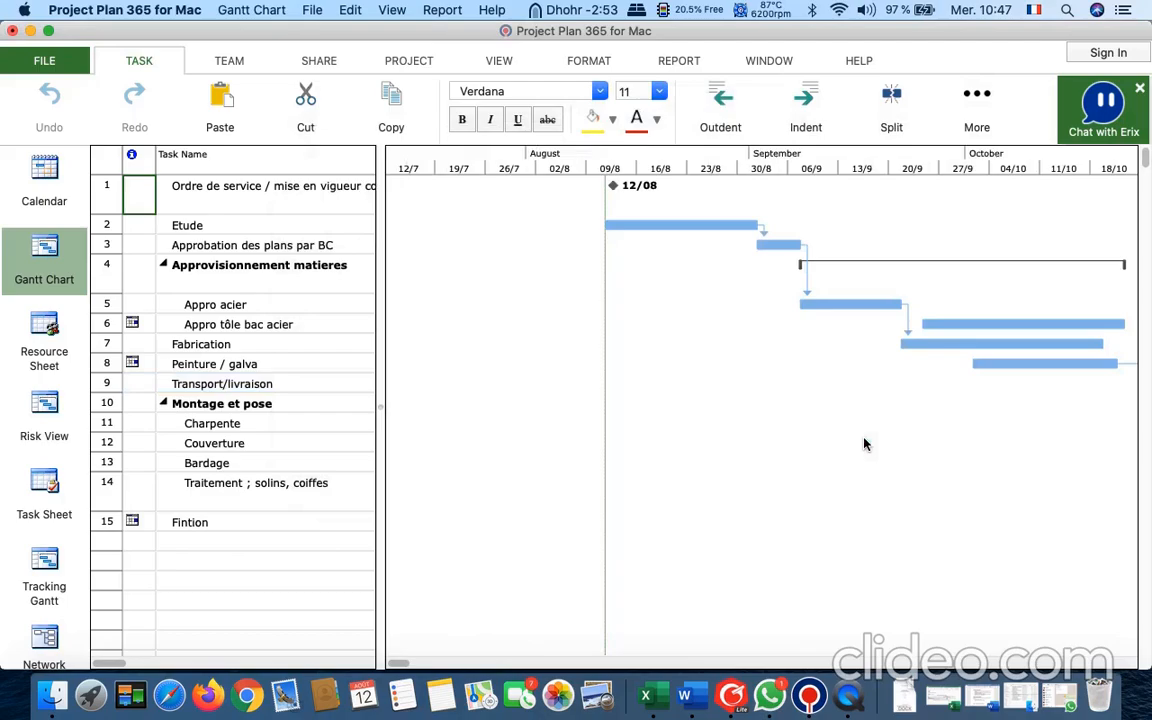
Examine the Gantt bars along the timeline and the table columns through Predecessors, leaving the divider beside the Duration column.
scroll(864, 442, right, 5)
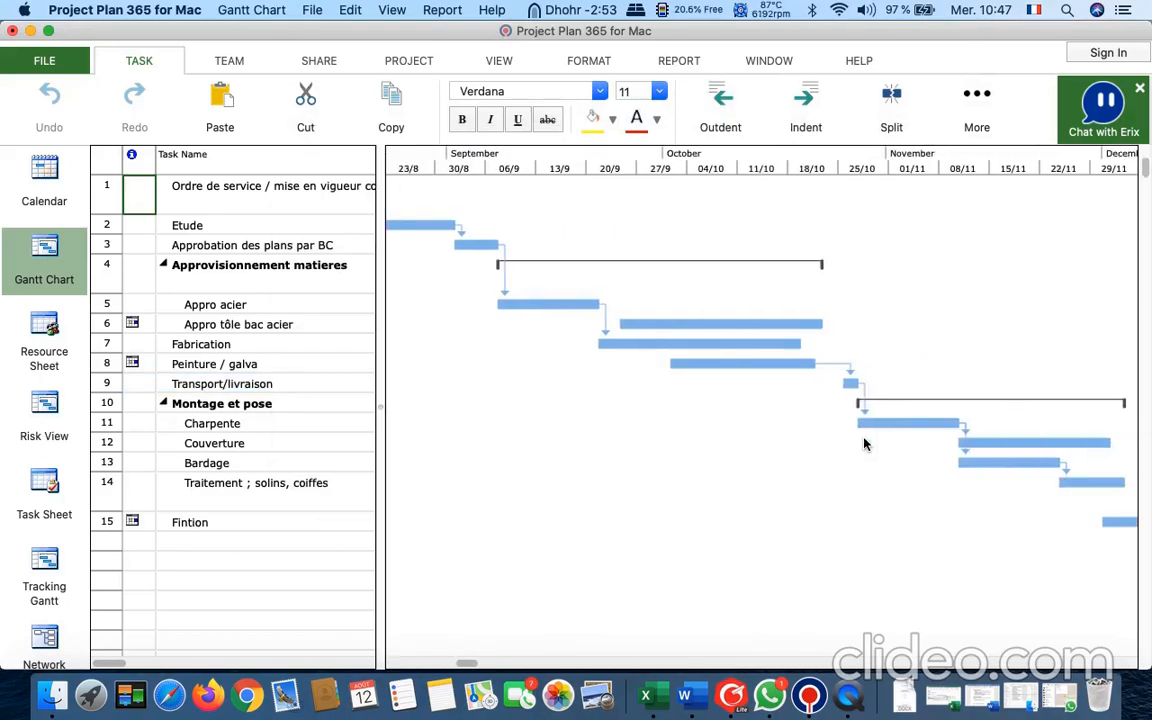
scroll(864, 442, left, 2)
click(430, 360)
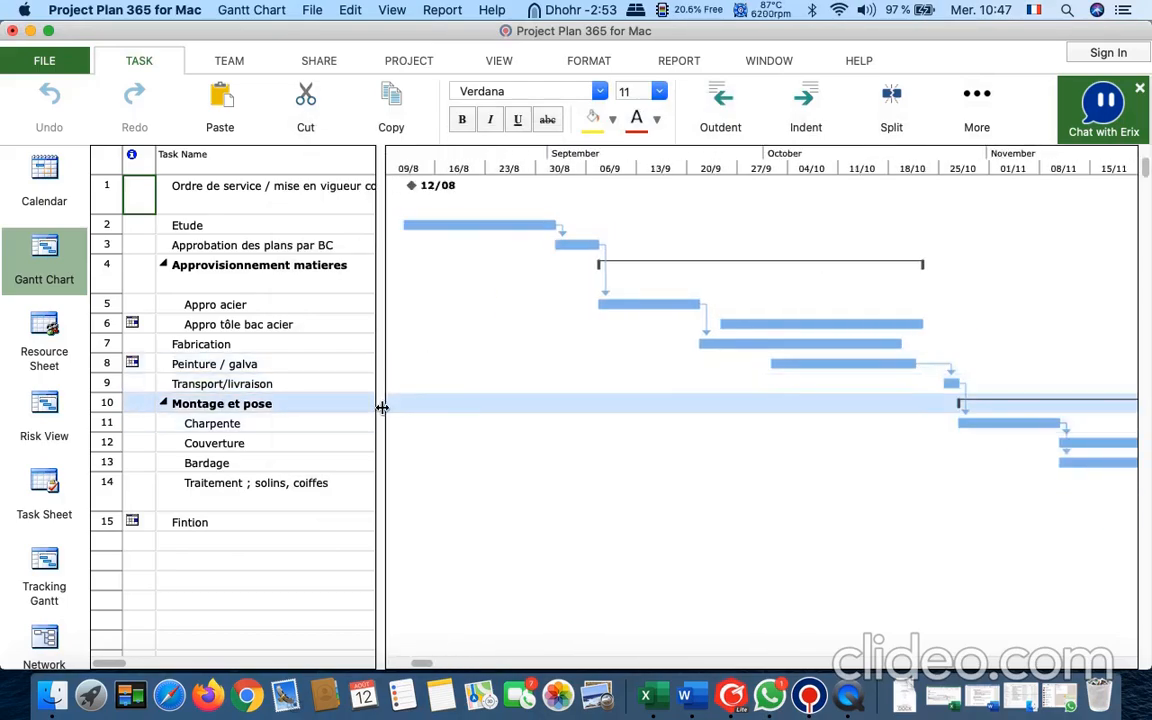
drag(382, 407, 188, 412)
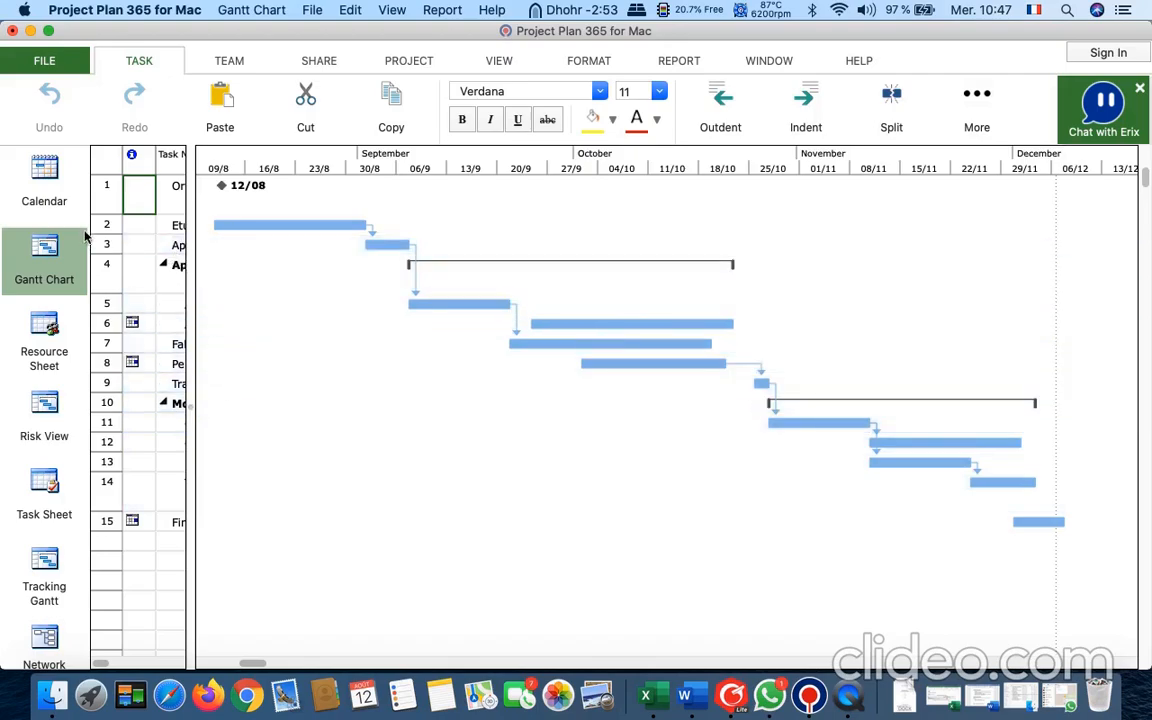
drag(190, 298, 996, 324)
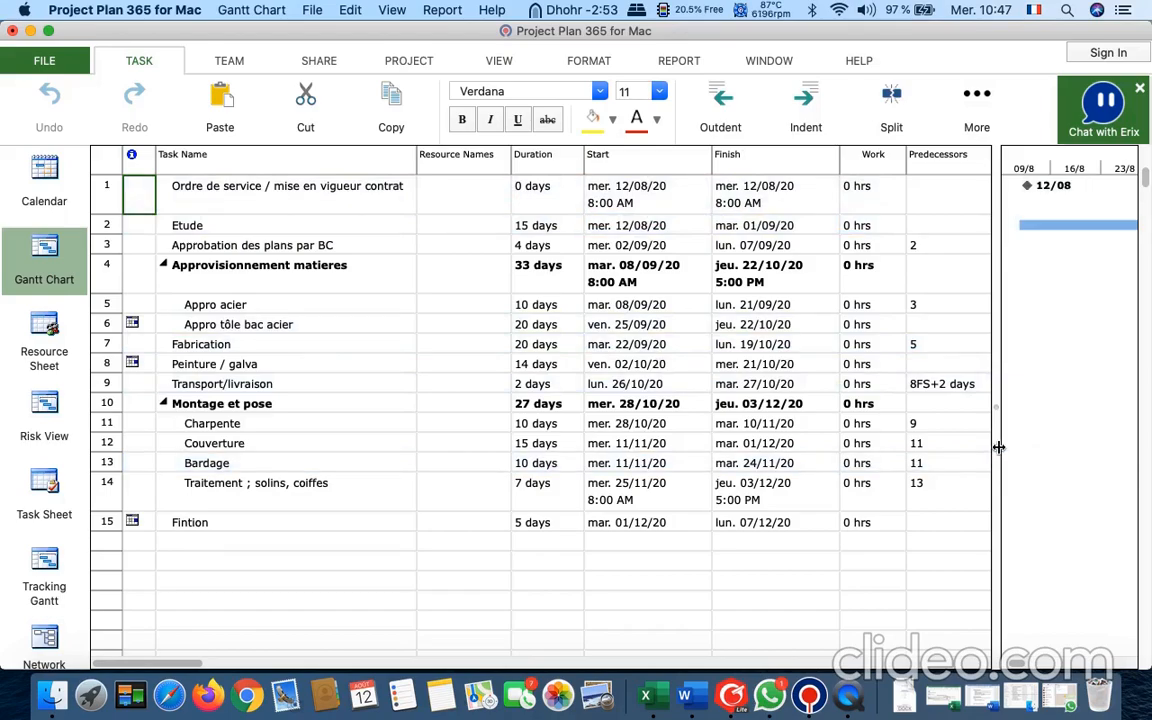
drag(998, 447, 595, 438)
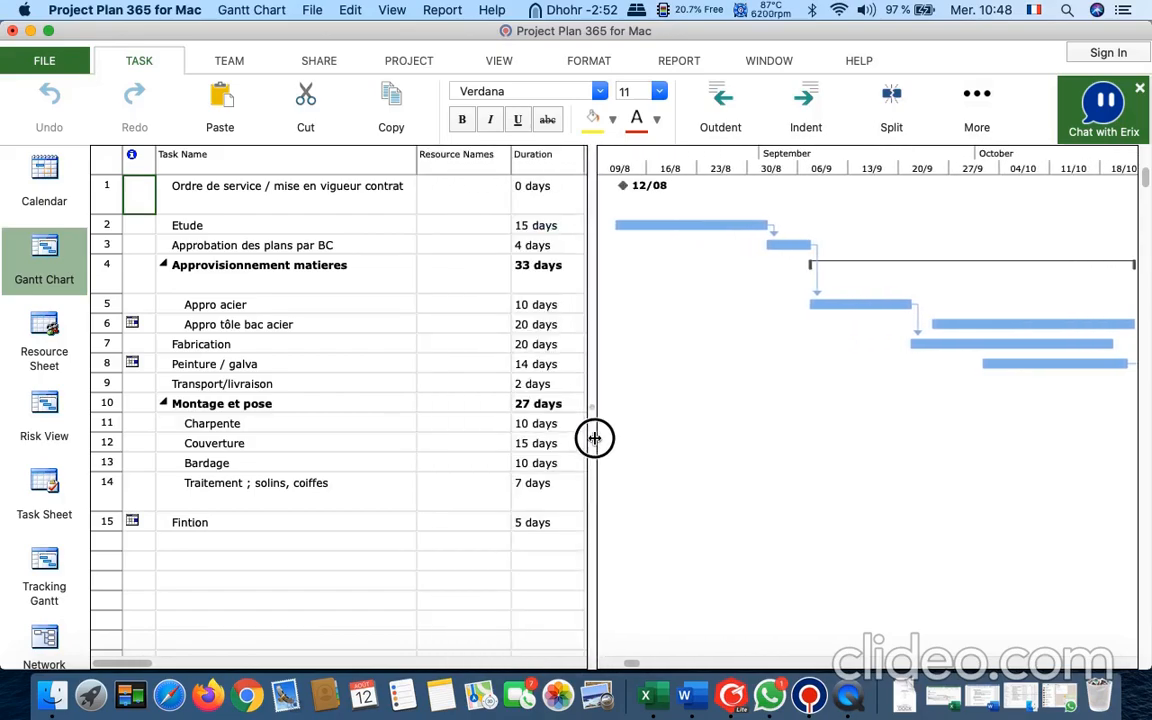
Hide the Resource Names column and widen the task table up to the Finish column.
right_click(469, 163)
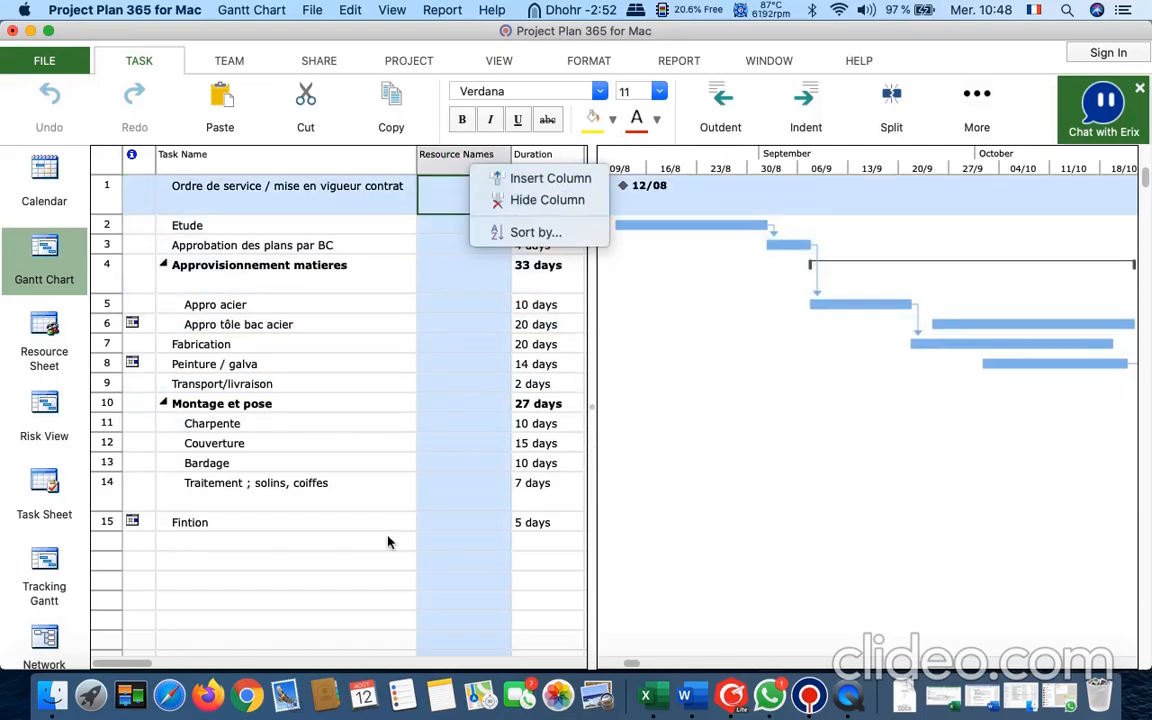
click(375, 558)
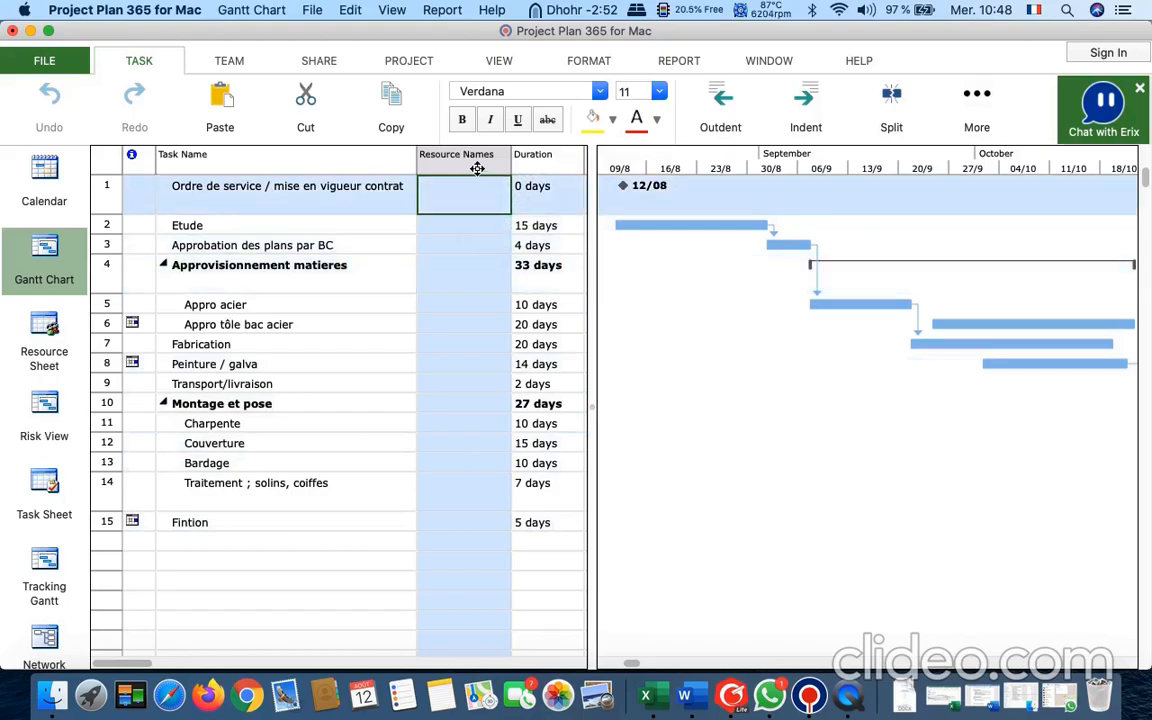
right_click(477, 166)
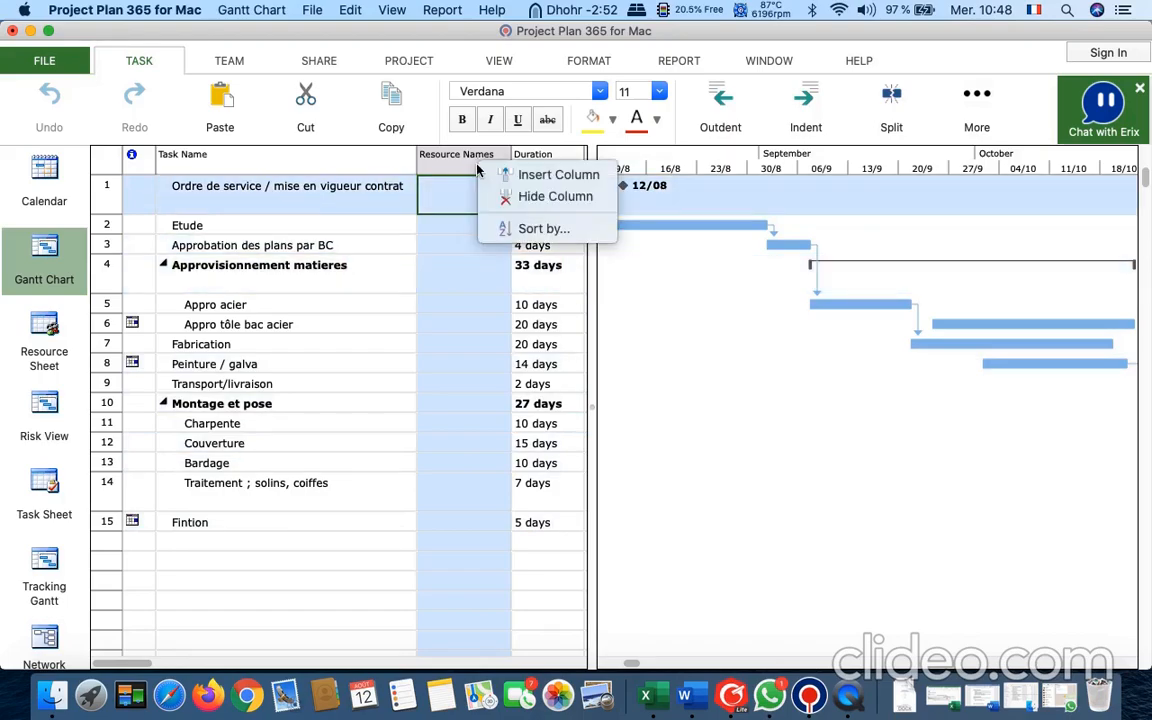
click(516, 197)
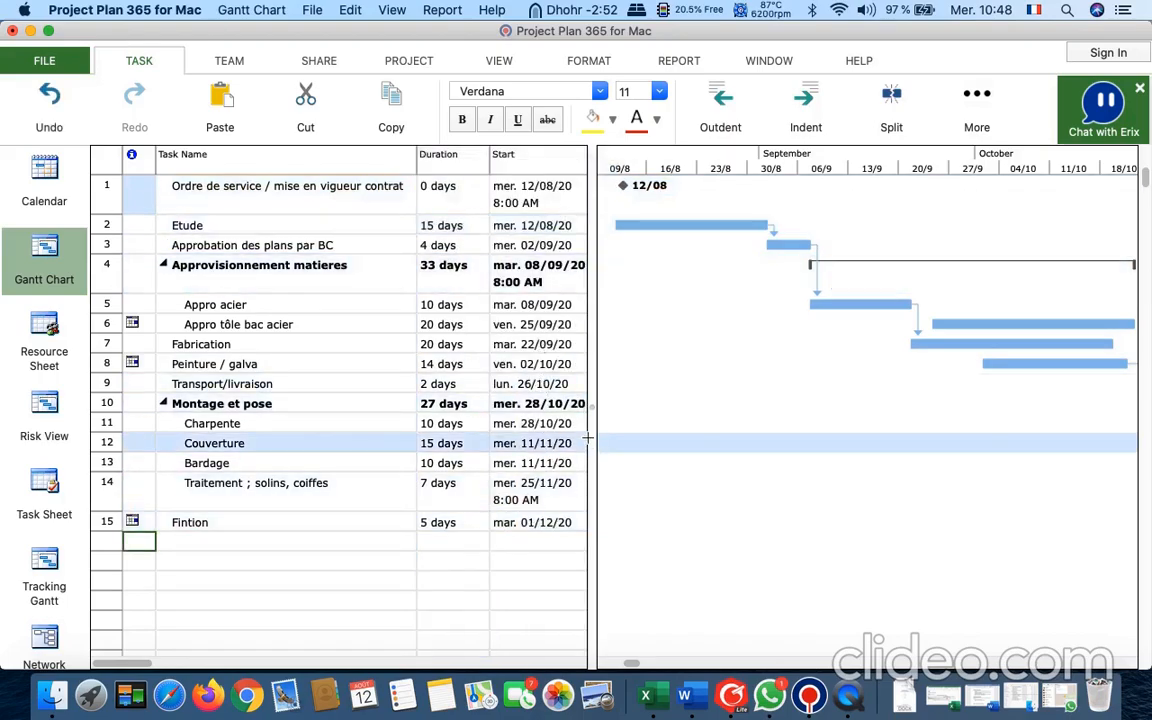
drag(593, 420, 733, 425)
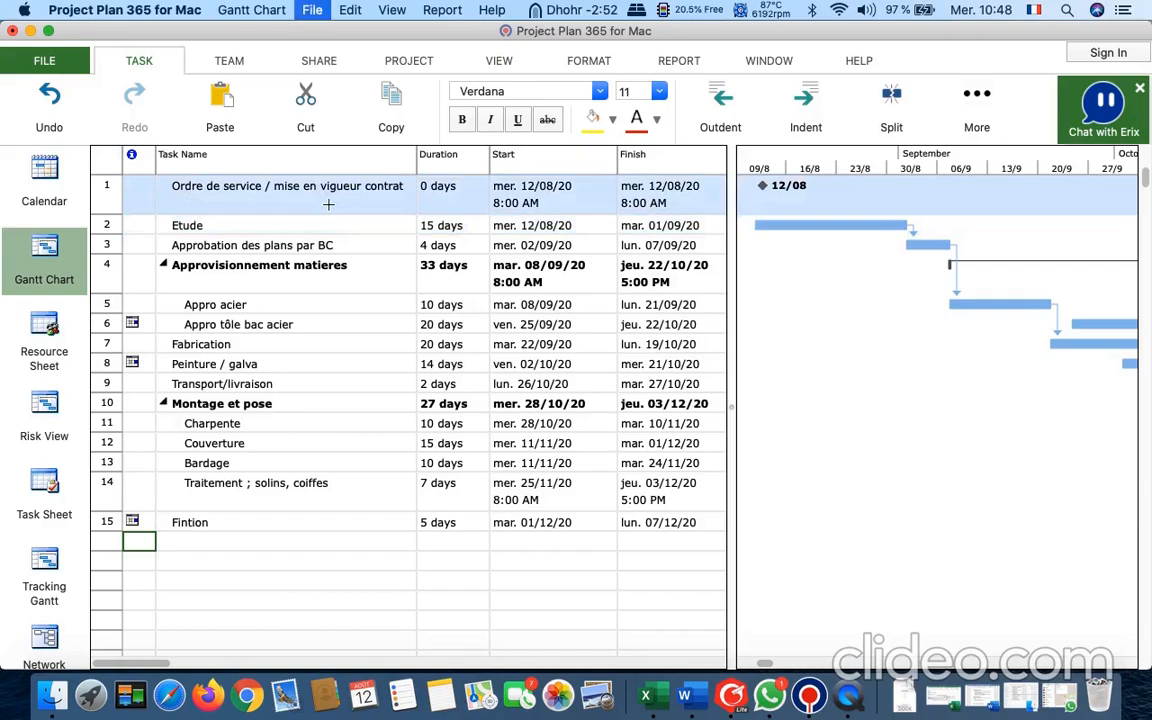
Review the print preview and the print timescale's middle tier settings, cancelling without changes.
key(super+p)
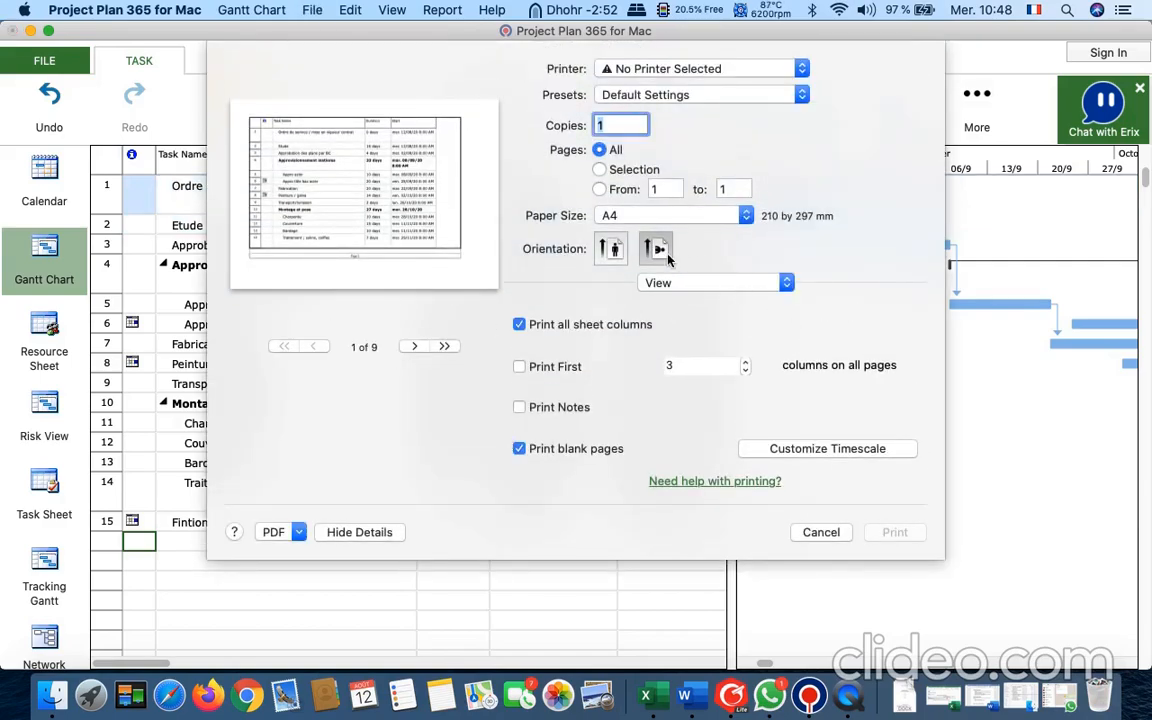
click(787, 449)
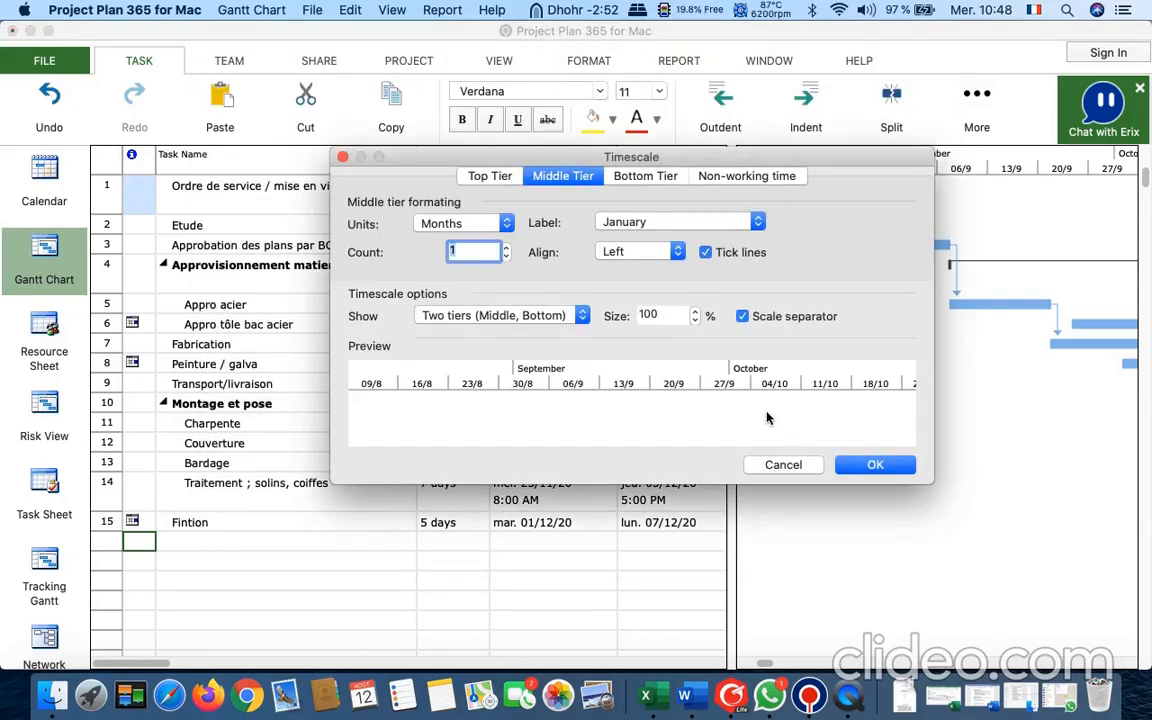
click(768, 465)
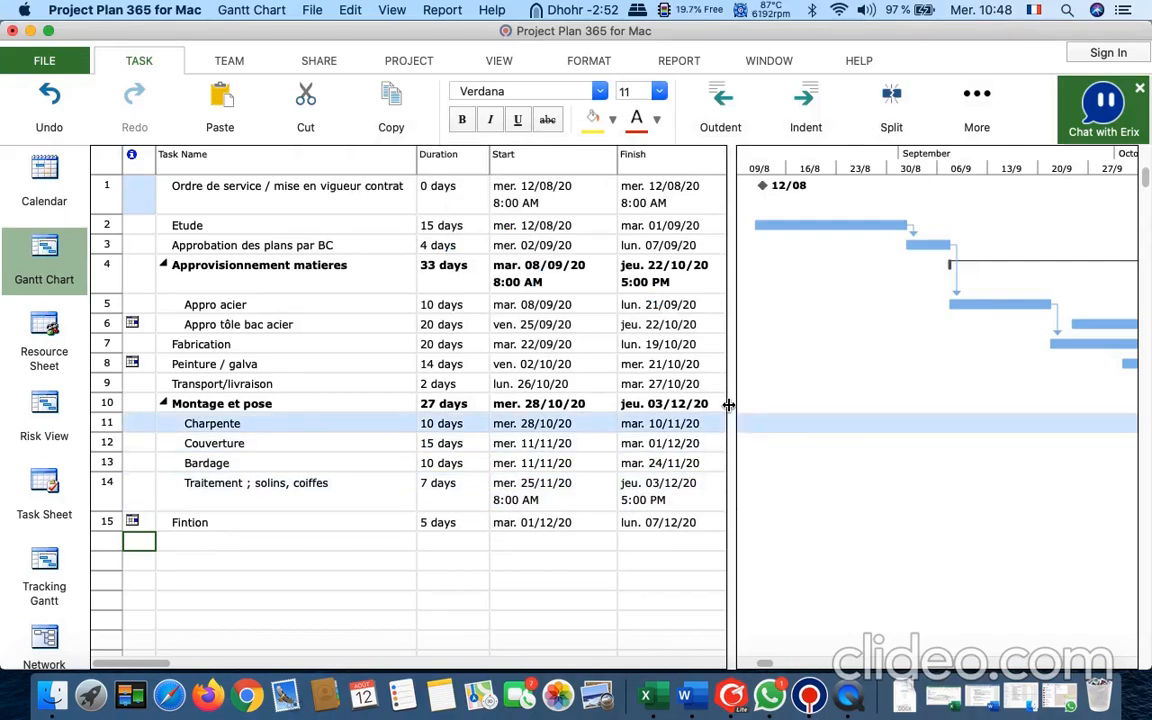
Hide the indicators column and narrow the task table to the Task Name and Duration columns.
drag(731, 404, 416, 400)
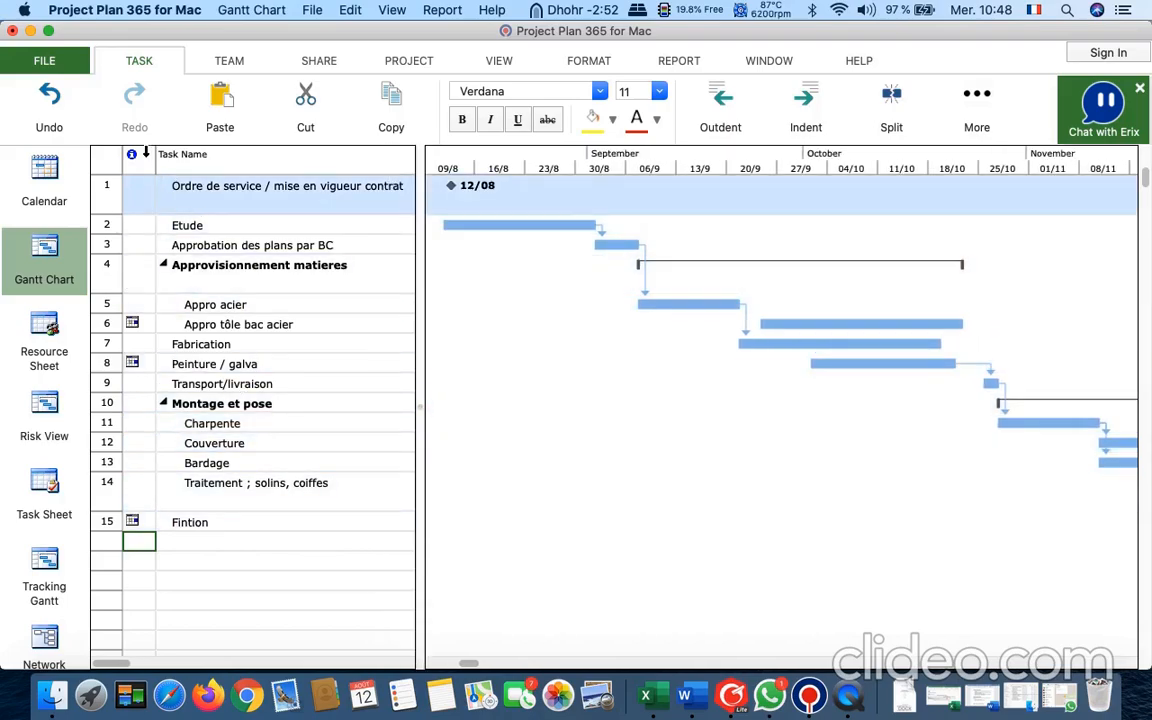
right_click(146, 153)
click(175, 188)
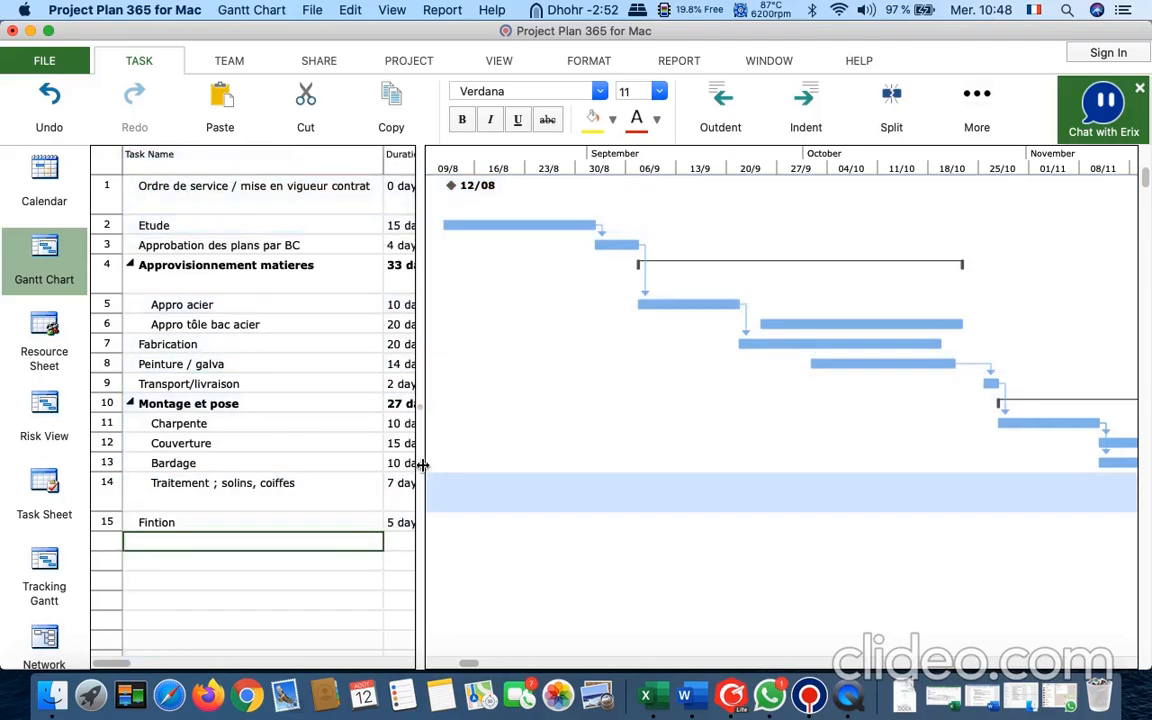
drag(418, 443, 447, 401)
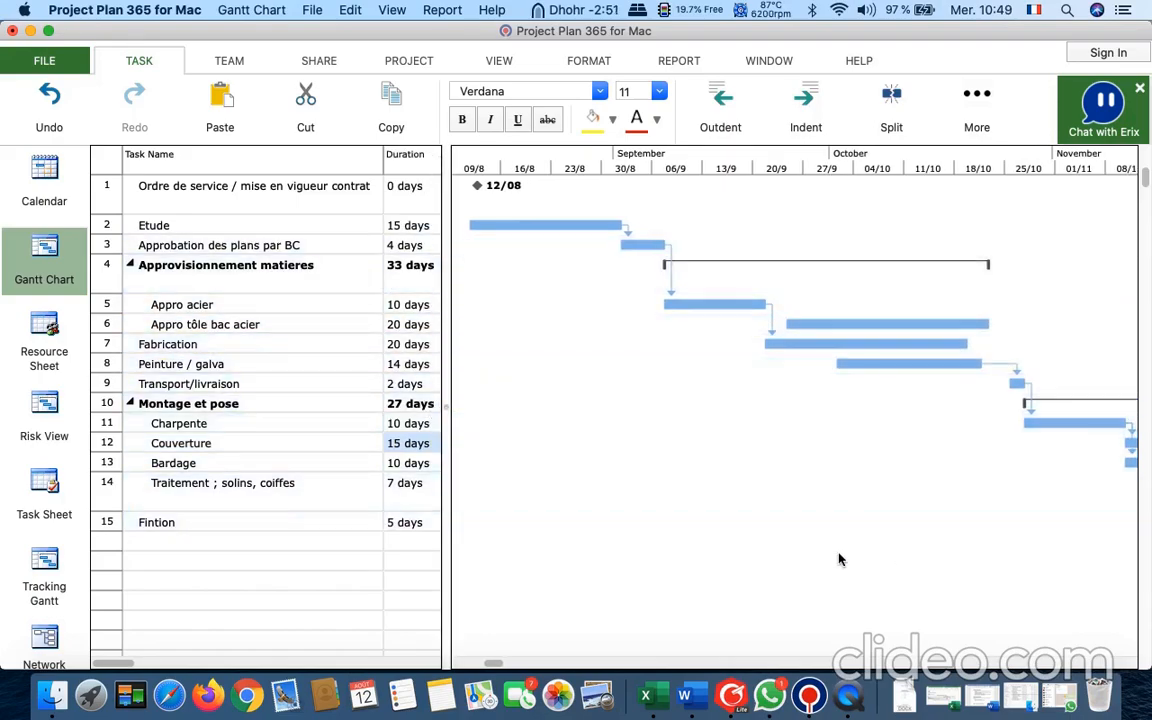
Examine the complete Gantt chart along the timeline from August to December.
scroll(900, 558, right, 5)
scroll(900, 558, down, 1)
scroll(900, 558, left, 5)
scroll(900, 558, right, 4)
scroll(900, 558, left, 5)
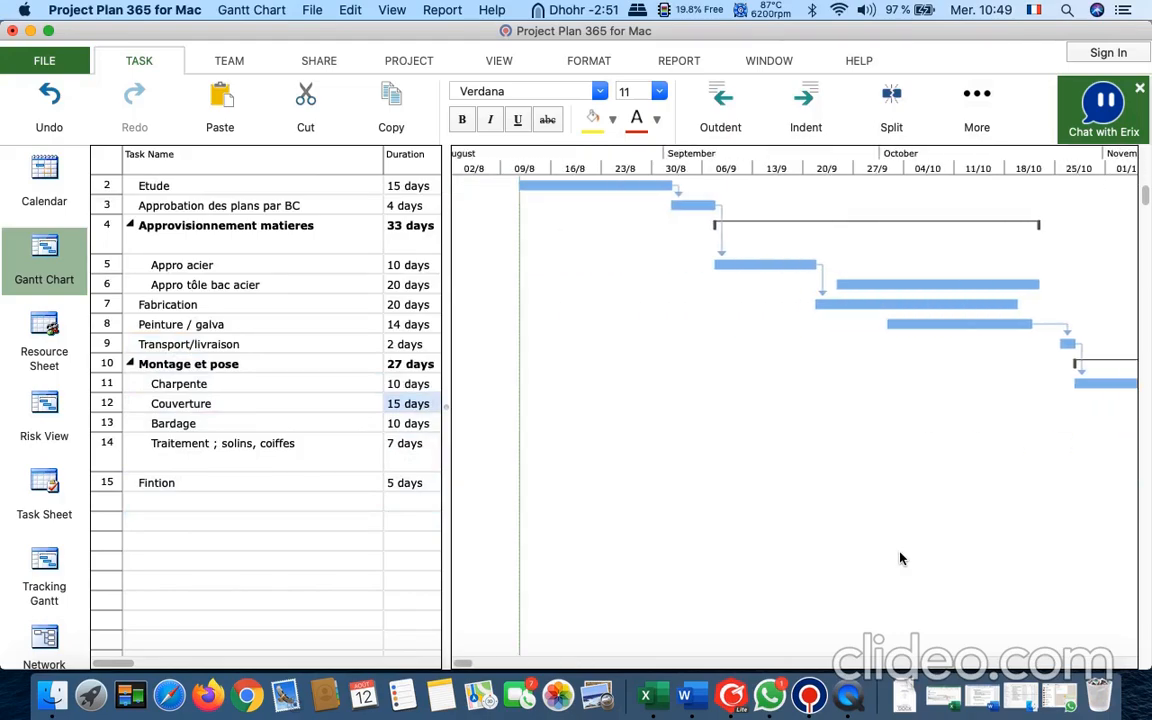
scroll(900, 558, down, 1)
scroll(900, 558, right, 4)
scroll(900, 558, up, 2)
scroll(900, 558, left, 2)
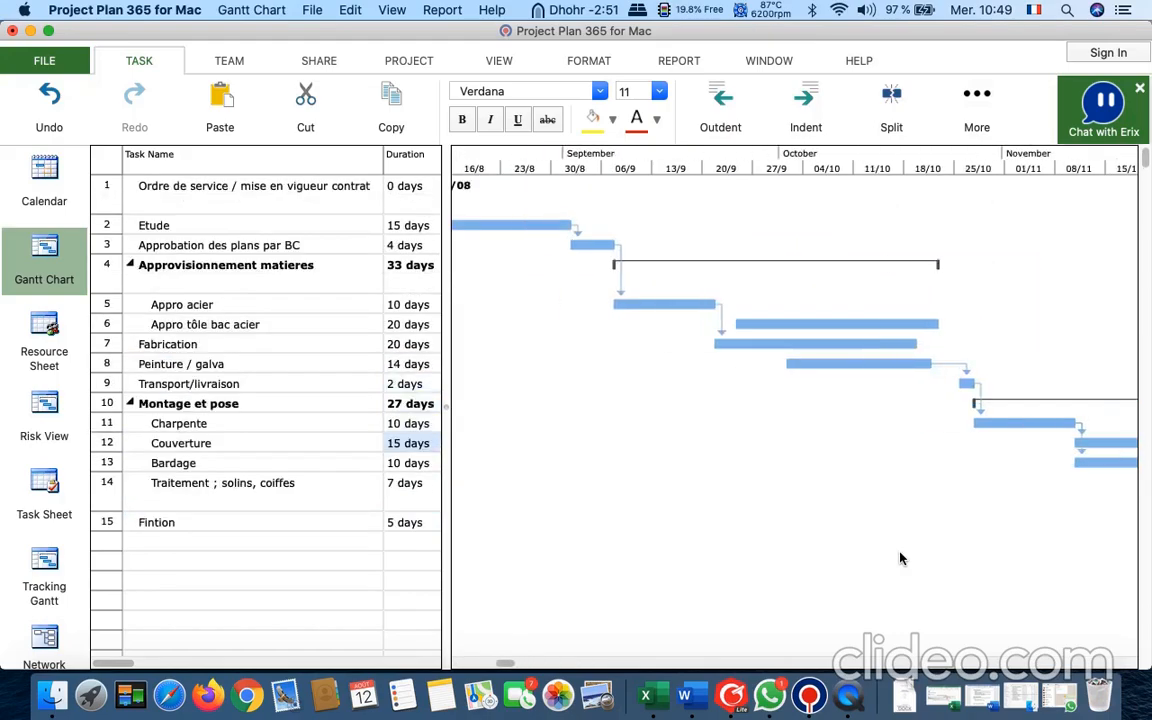
scroll(900, 558, left, 2)
scroll(900, 558, right, 1)
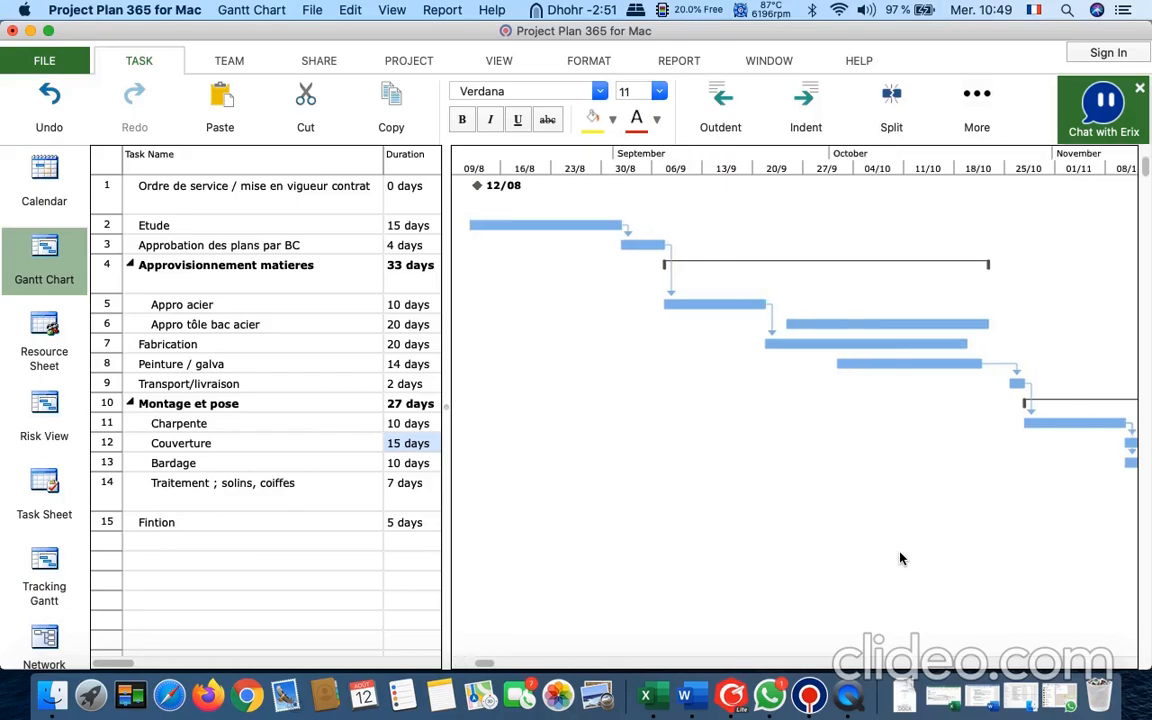
scroll(900, 567, right, 4)
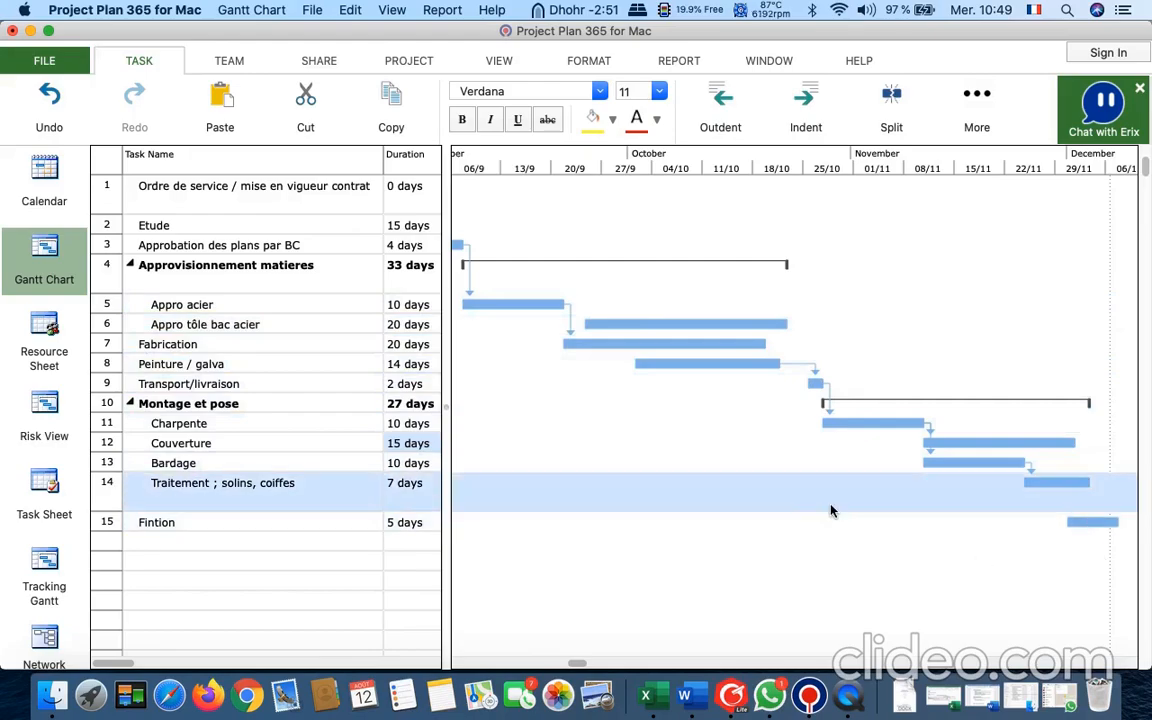
Widen the task table through the % Complete column and set Ordre de service, Etude and Approbation des plans to 100%.
drag(447, 410, 1013, 375)
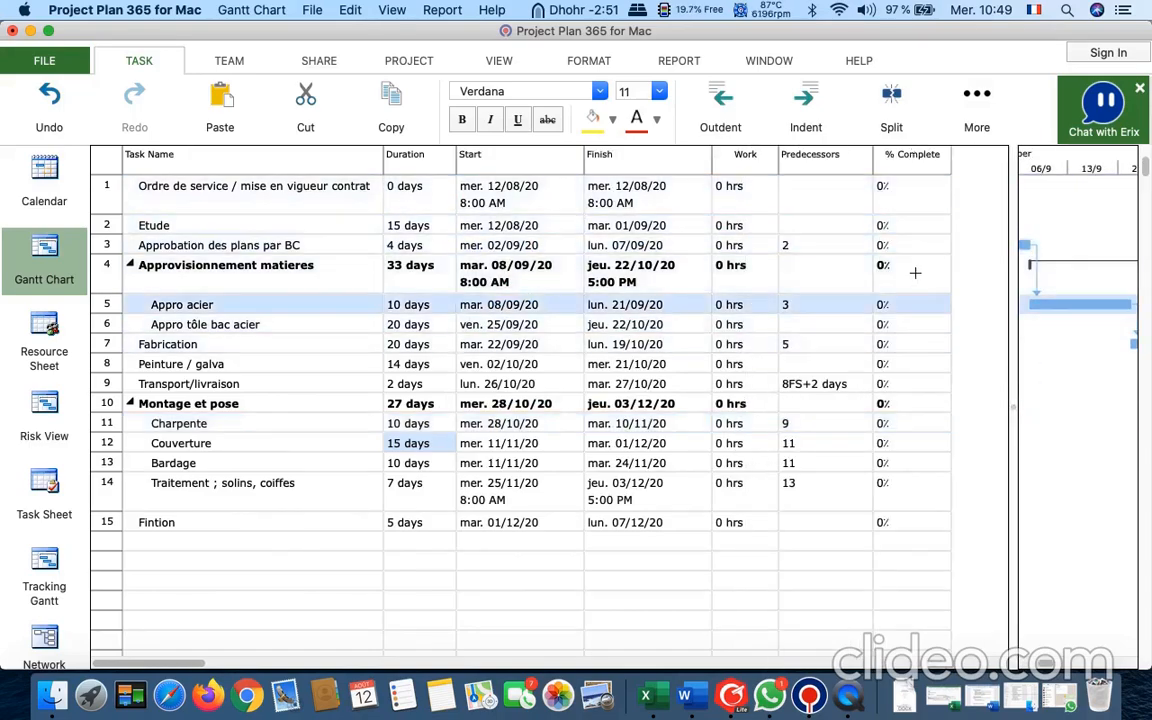
click(911, 198)
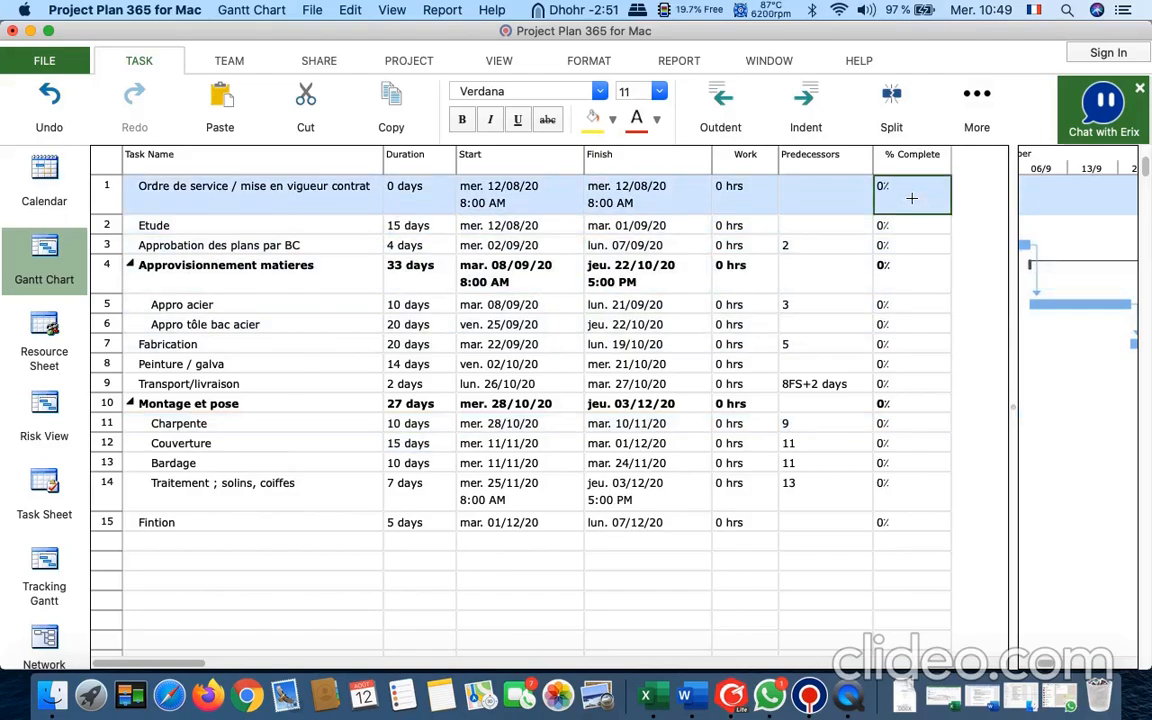
text(100)
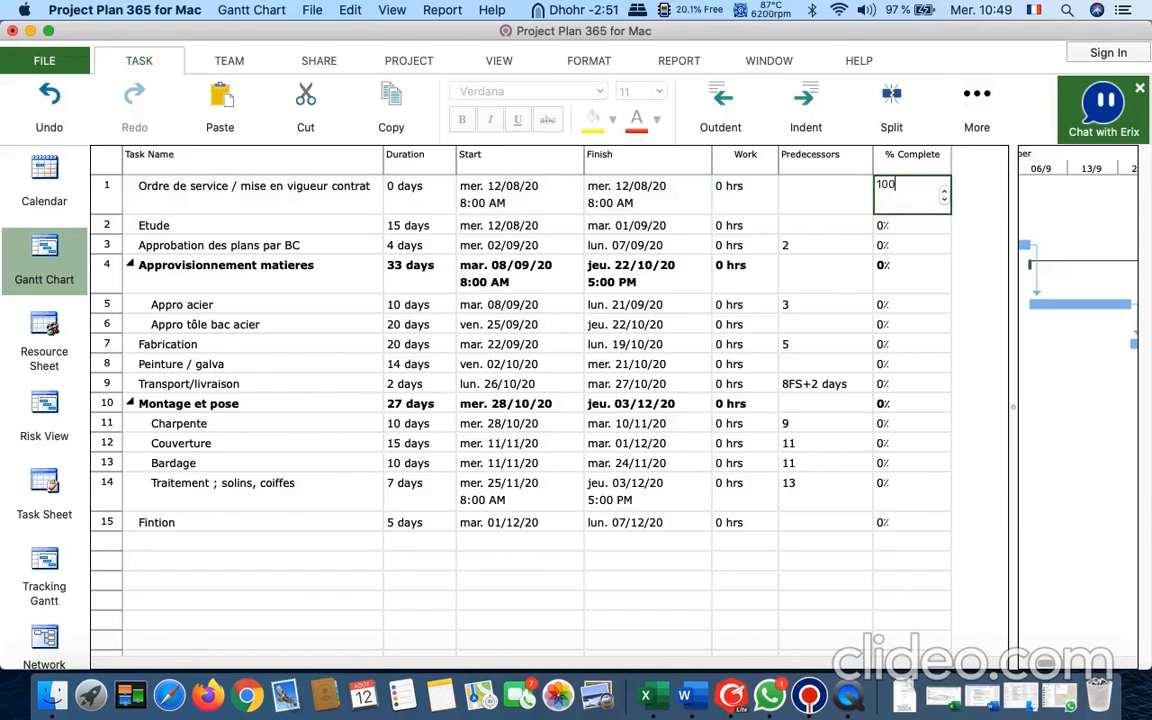
key(Return)
text(1)
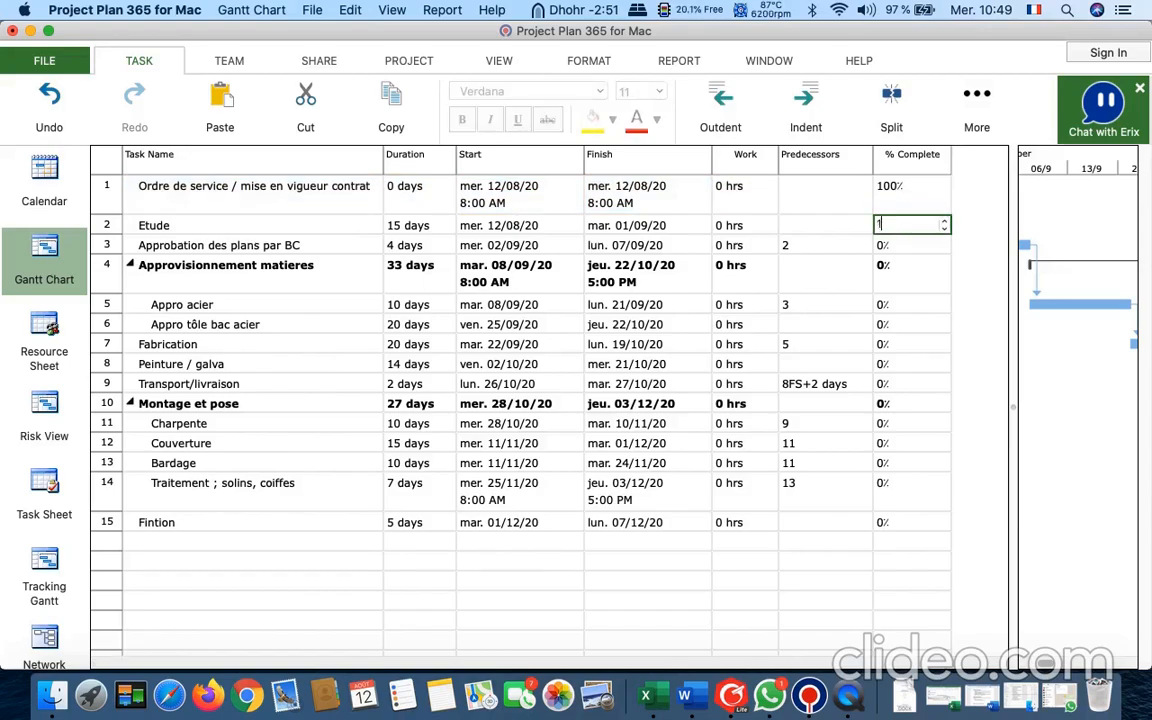
text(00)
key(Return)
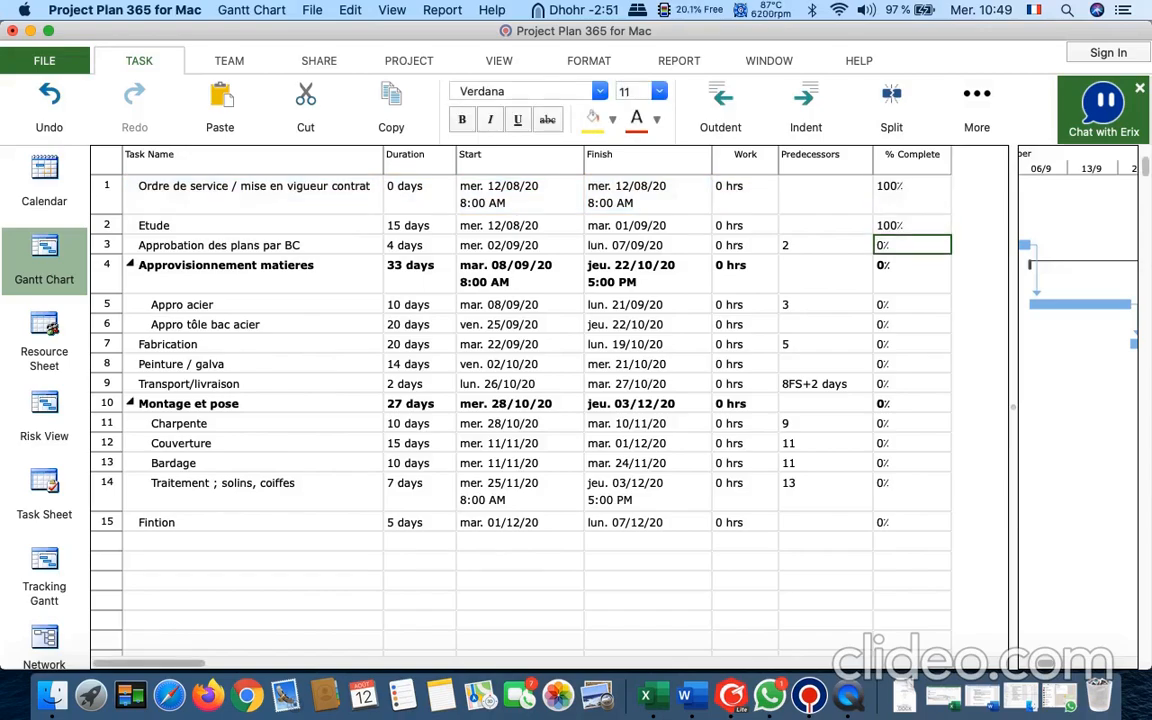
text(100)
key(Return)
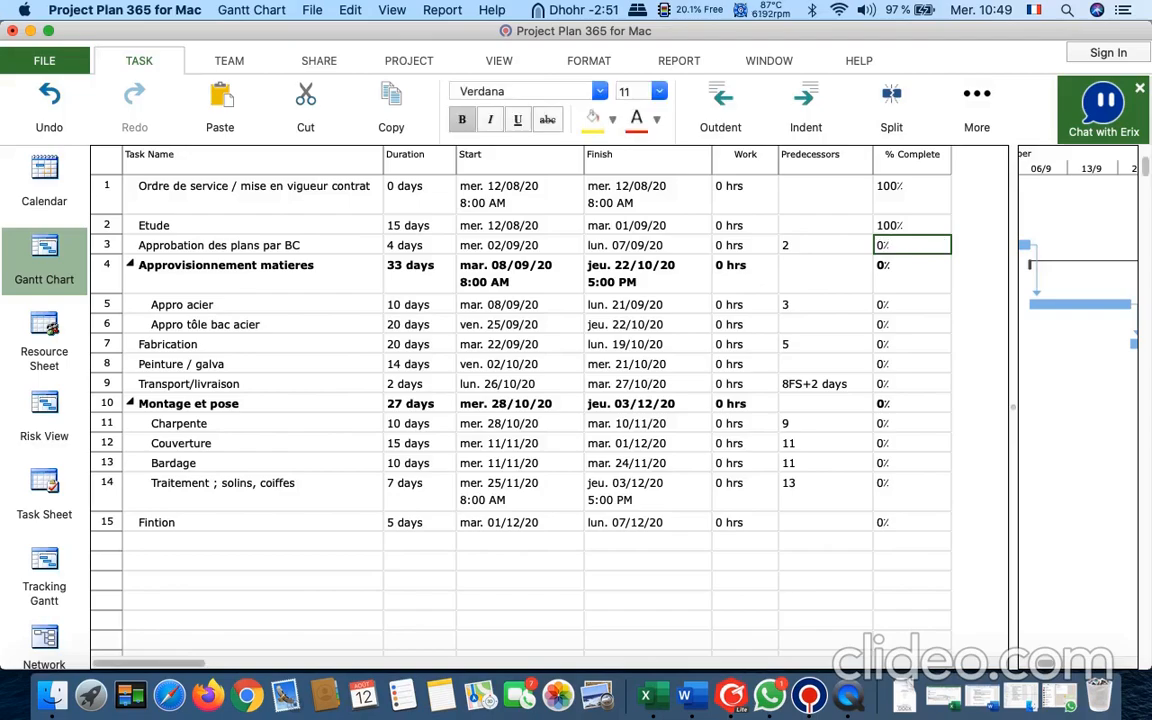
Set the completion of Appro acier to 70% and of Appro tôle bac acier to 10%.
text(70)
key(Return)
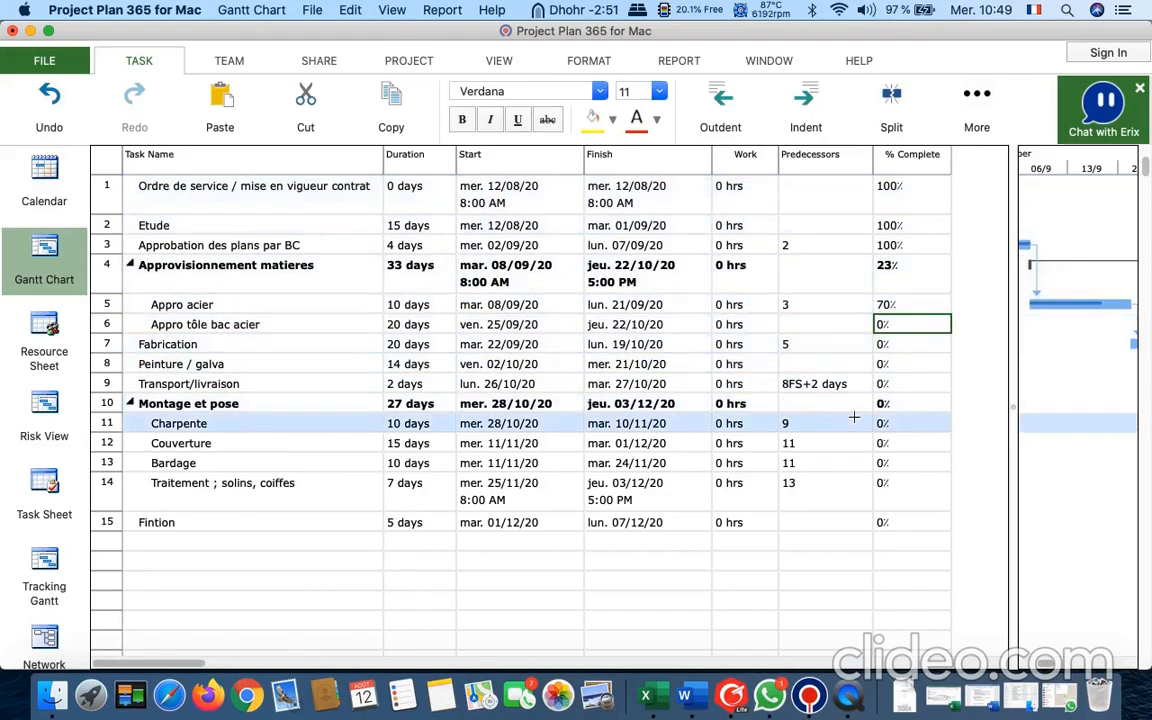
text(10)
key(Return)
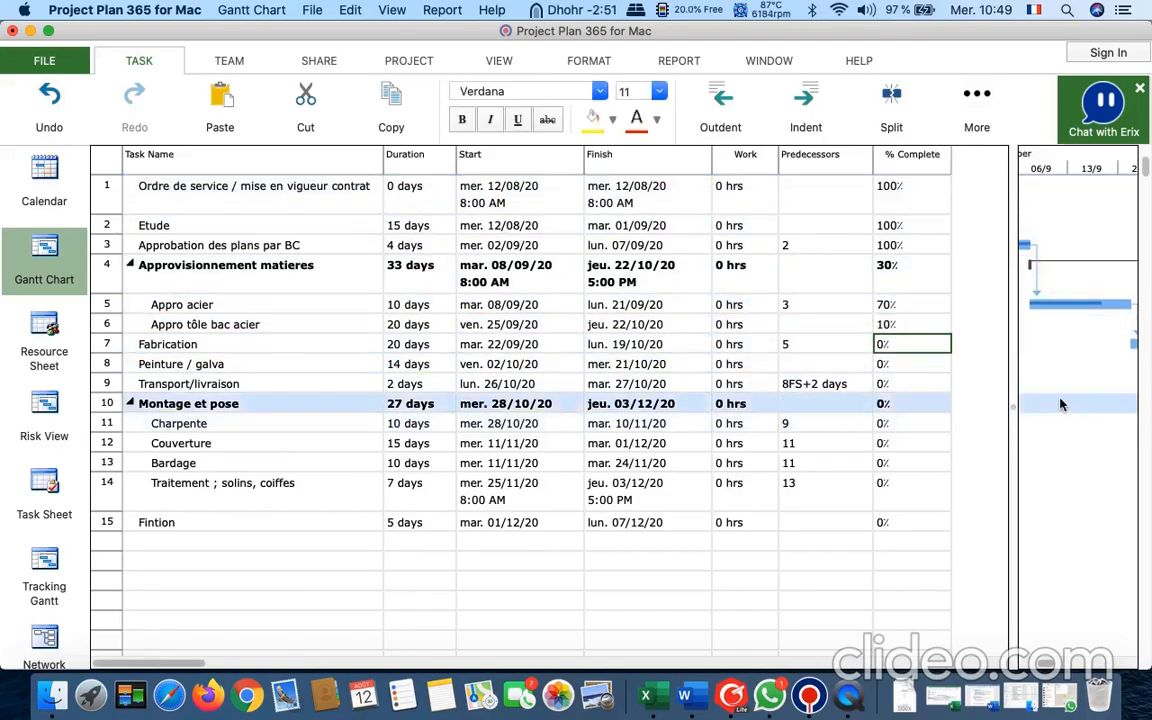
Narrow the task table to the Task Name column to show the progress bars on the Gantt chart from August.
drag(1010, 406, 604, 458)
drag(418, 453, 342, 455)
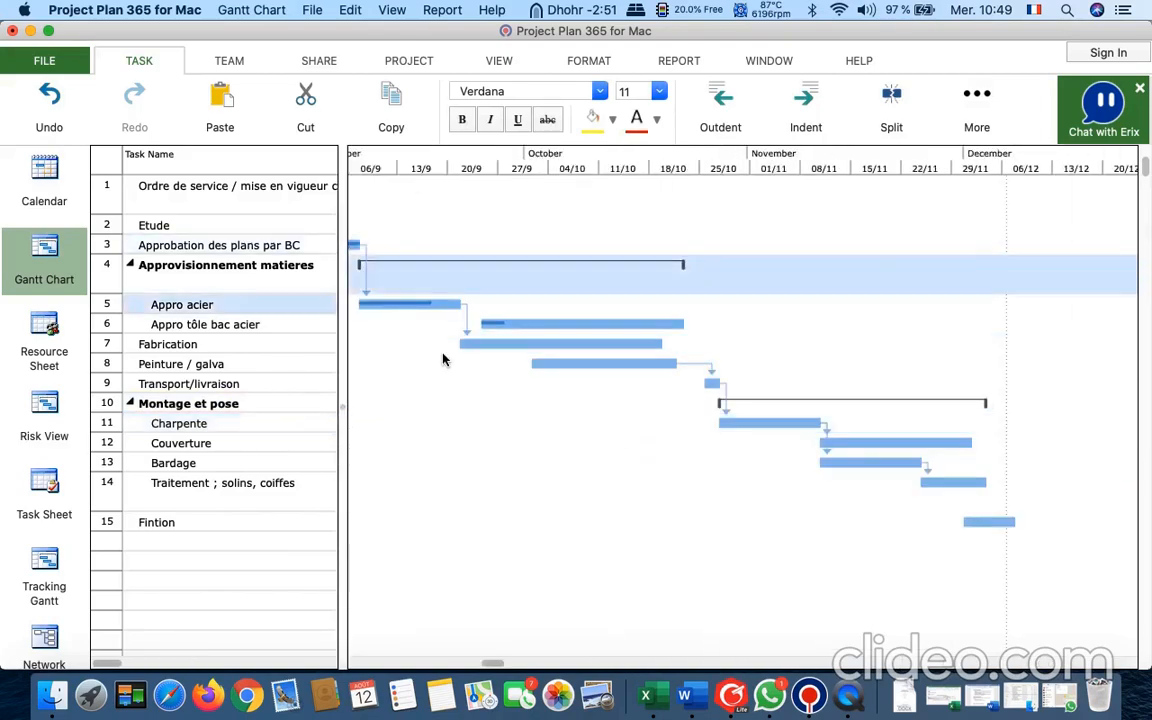
scroll(460, 420, left, 5)
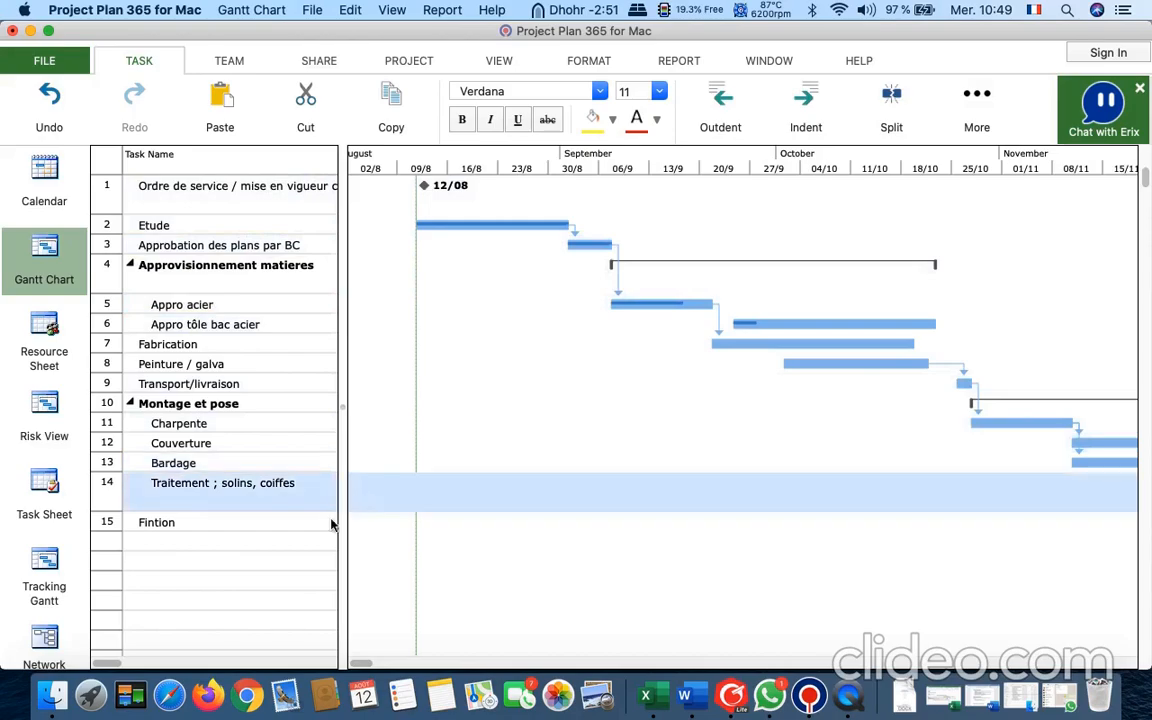
Find Project Plan 365 among the installed applications in Launchpad, bring it back up and minimise its window.
click(93, 697)
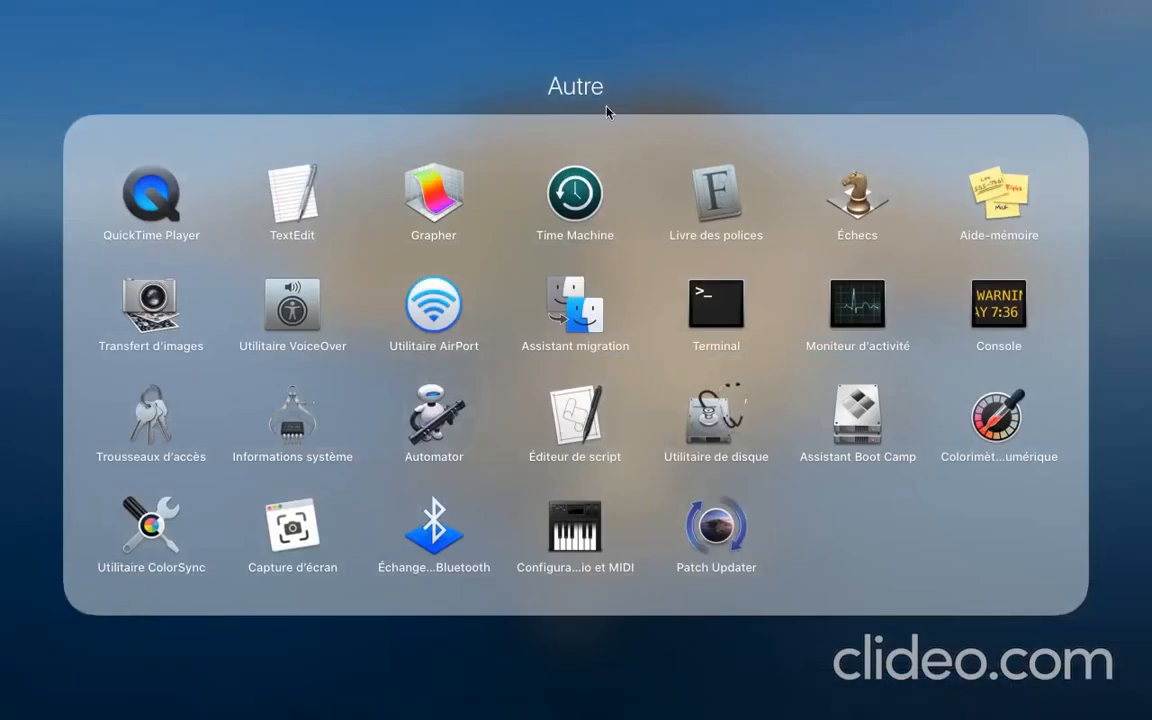
click(655, 70)
scroll(620, 365, right, 3)
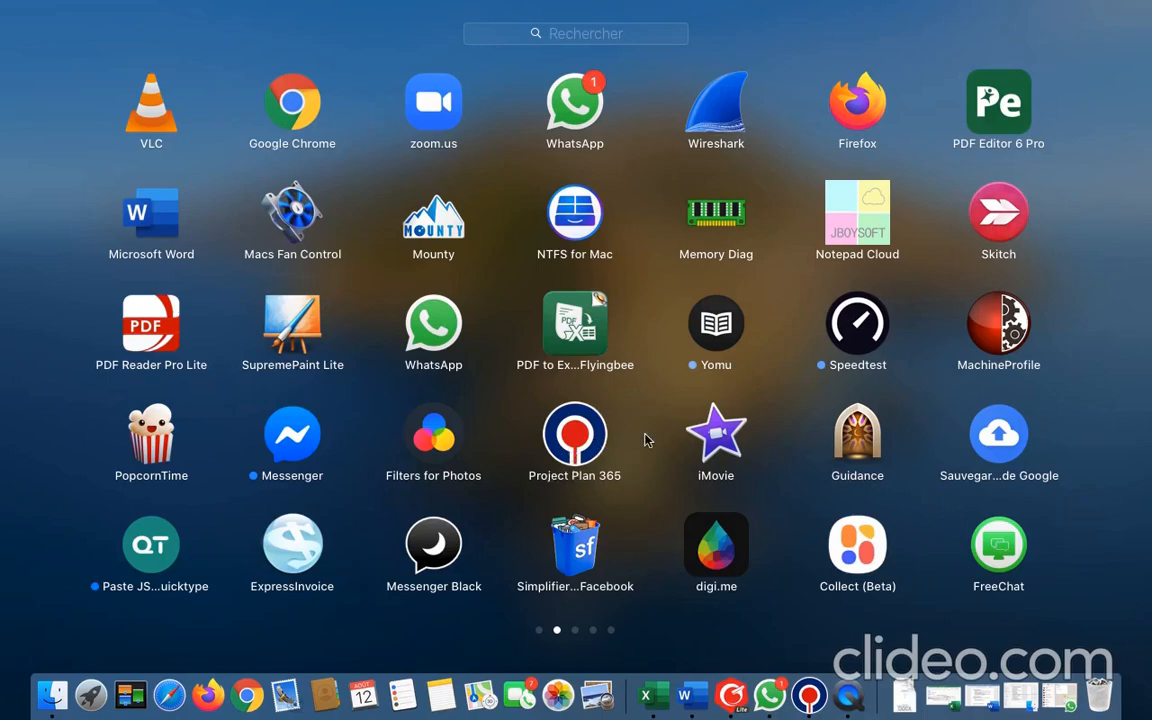
click(584, 400)
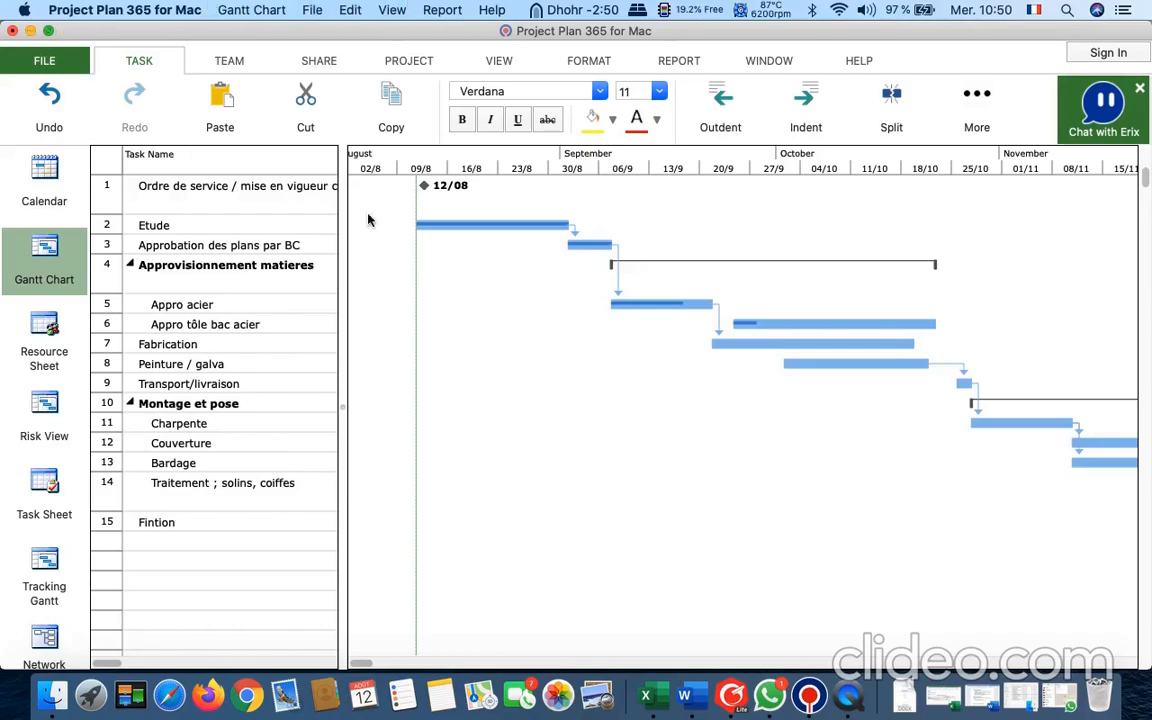
click(30, 30)
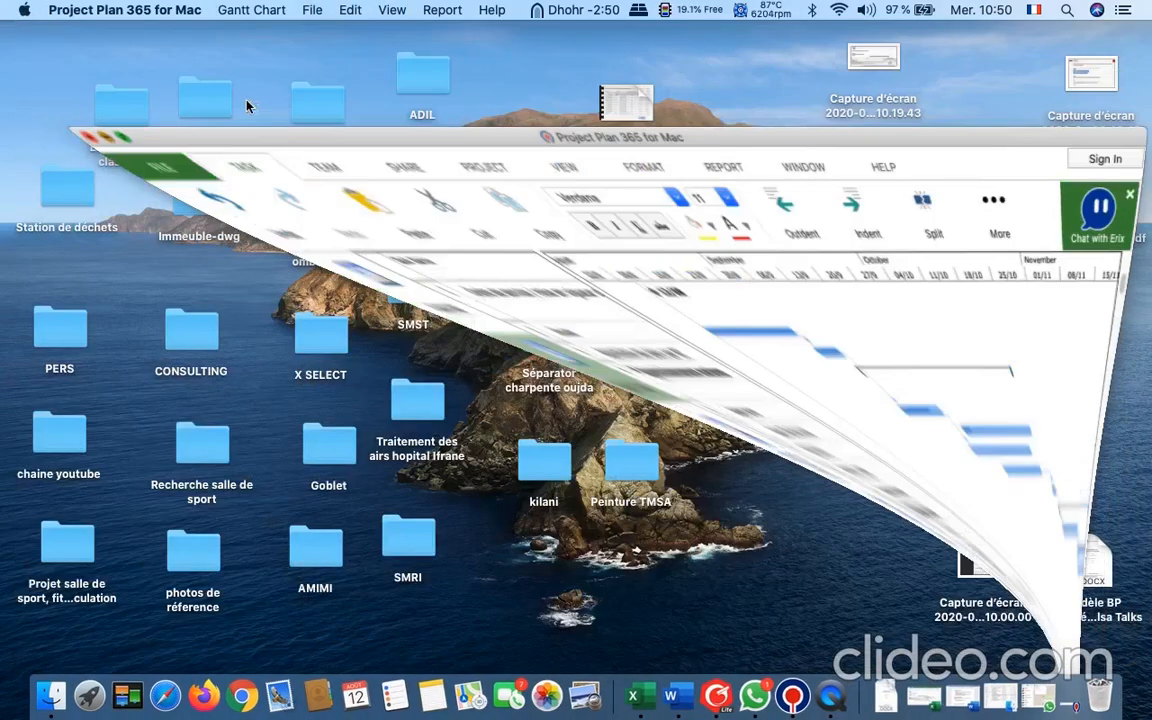